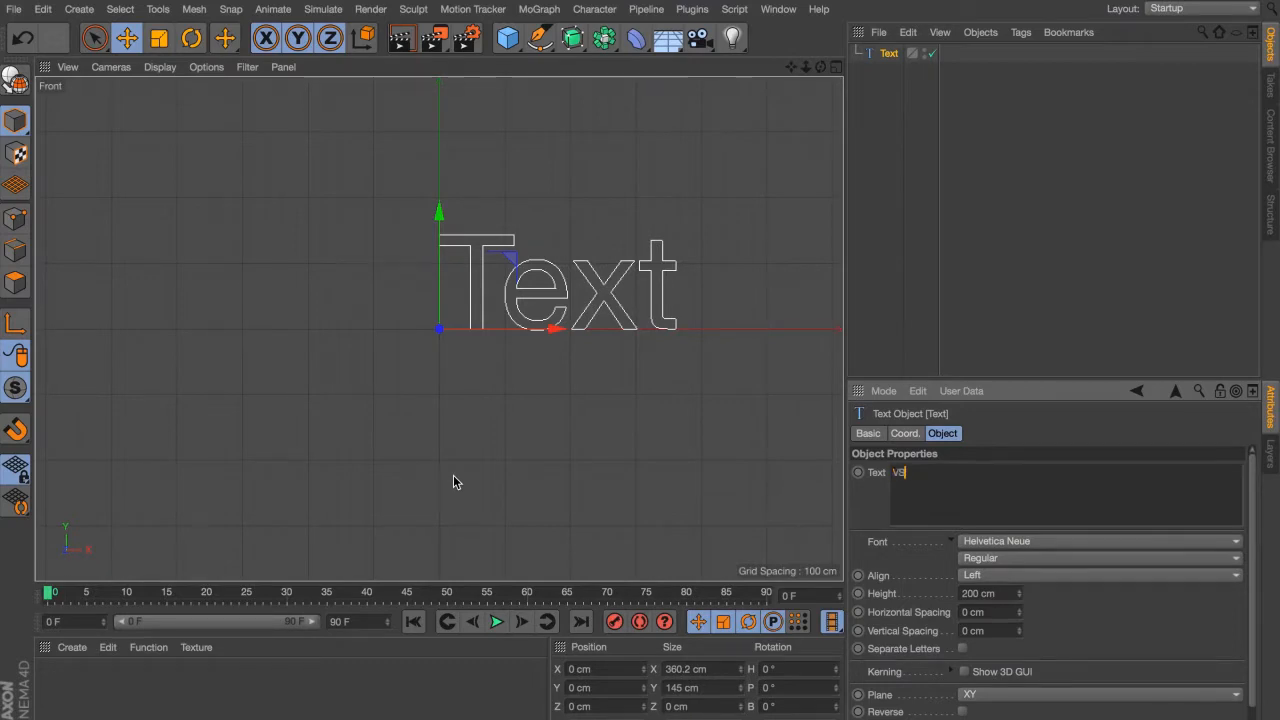
Step: Set the text object's content to VS and align it to the middle
{"action": "left_click", "coordinate": [453, 482]}
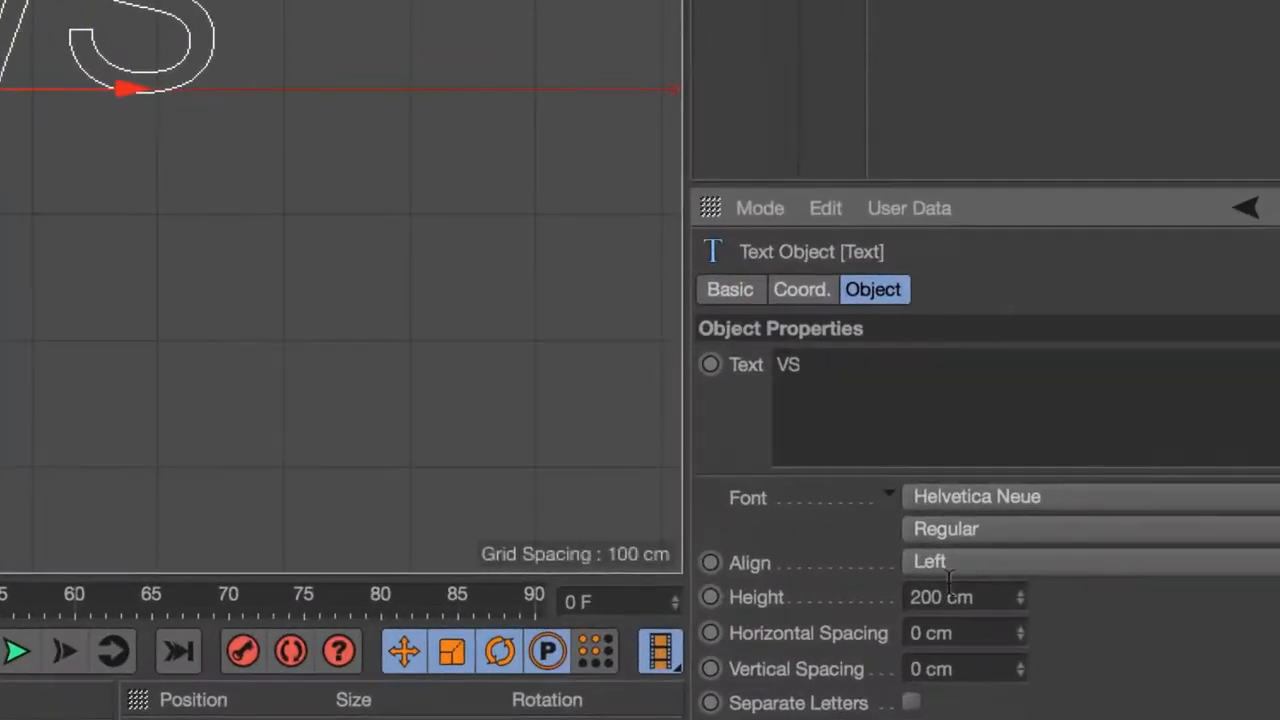
{"action": "left_click", "coordinate": [986, 577]}
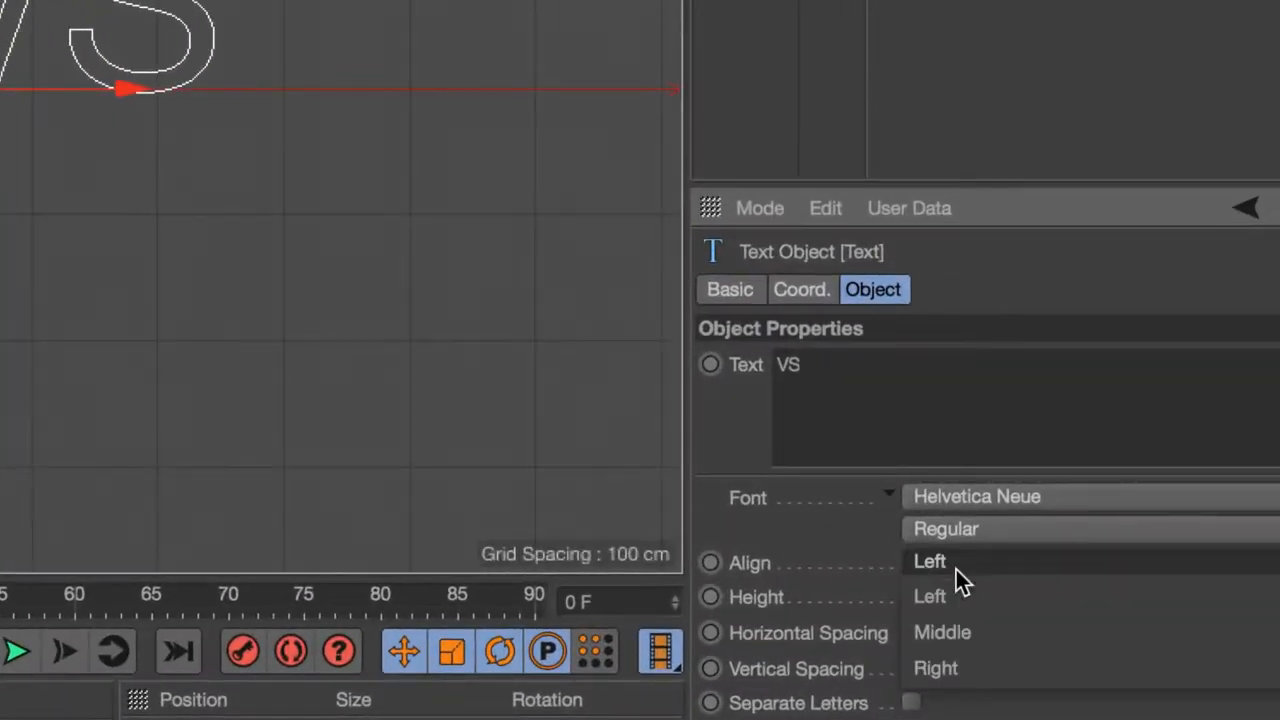
{"action": "left_click", "coordinate": [994, 604]}
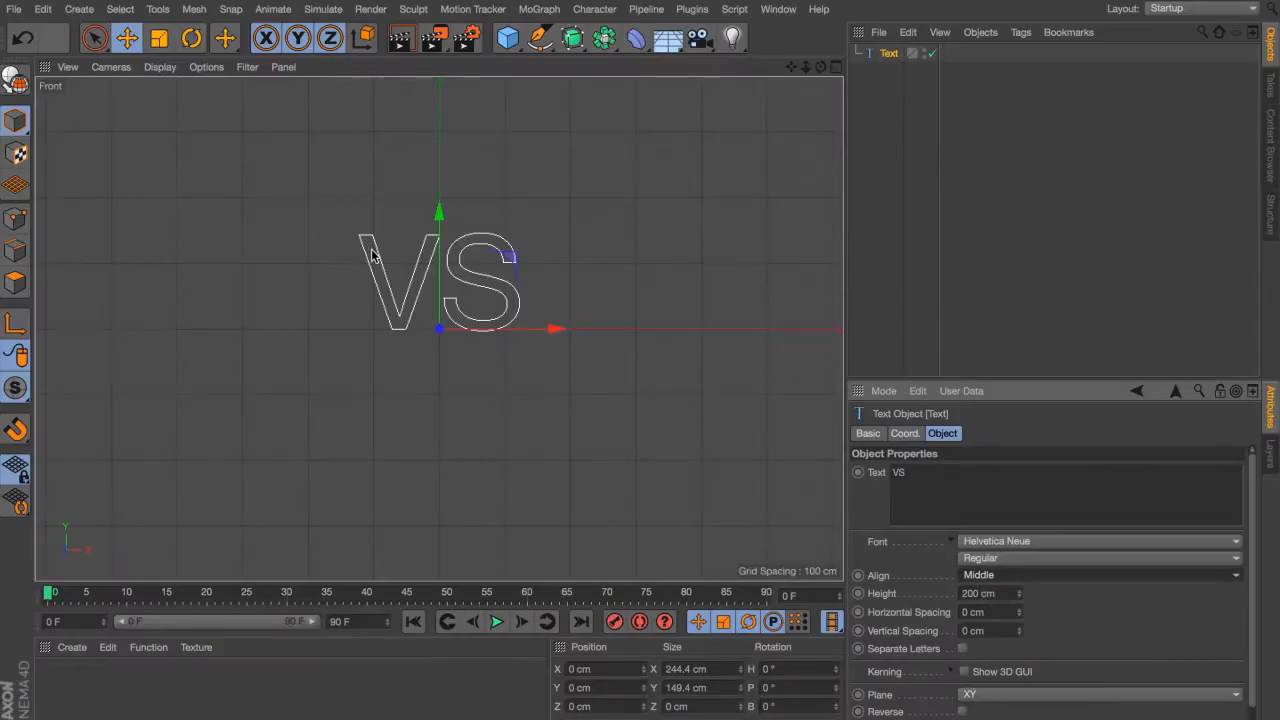
{"action": "scroll", "coordinate": [371, 256], "scroll_direction": "up", "scroll_amount": 5}
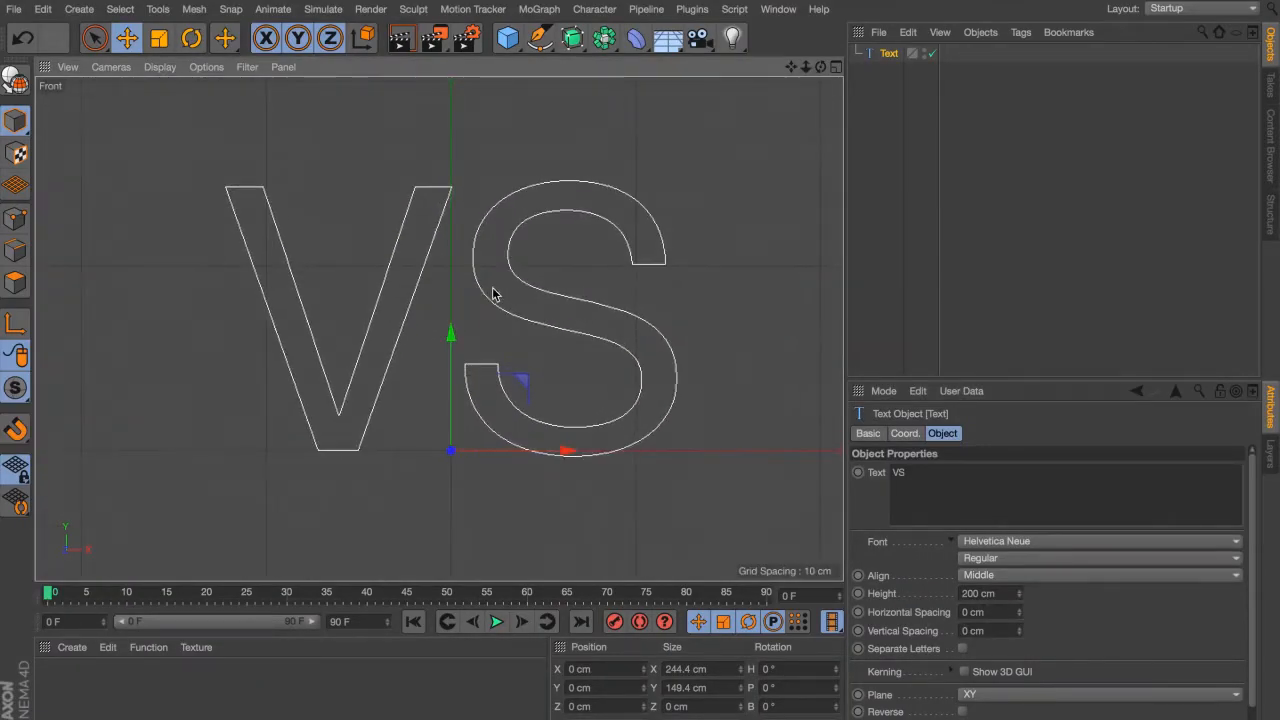
{"action": "middle_click_drag", "start_coordinate": [493, 294], "coordinate": [491, 300], "text": "alt"}
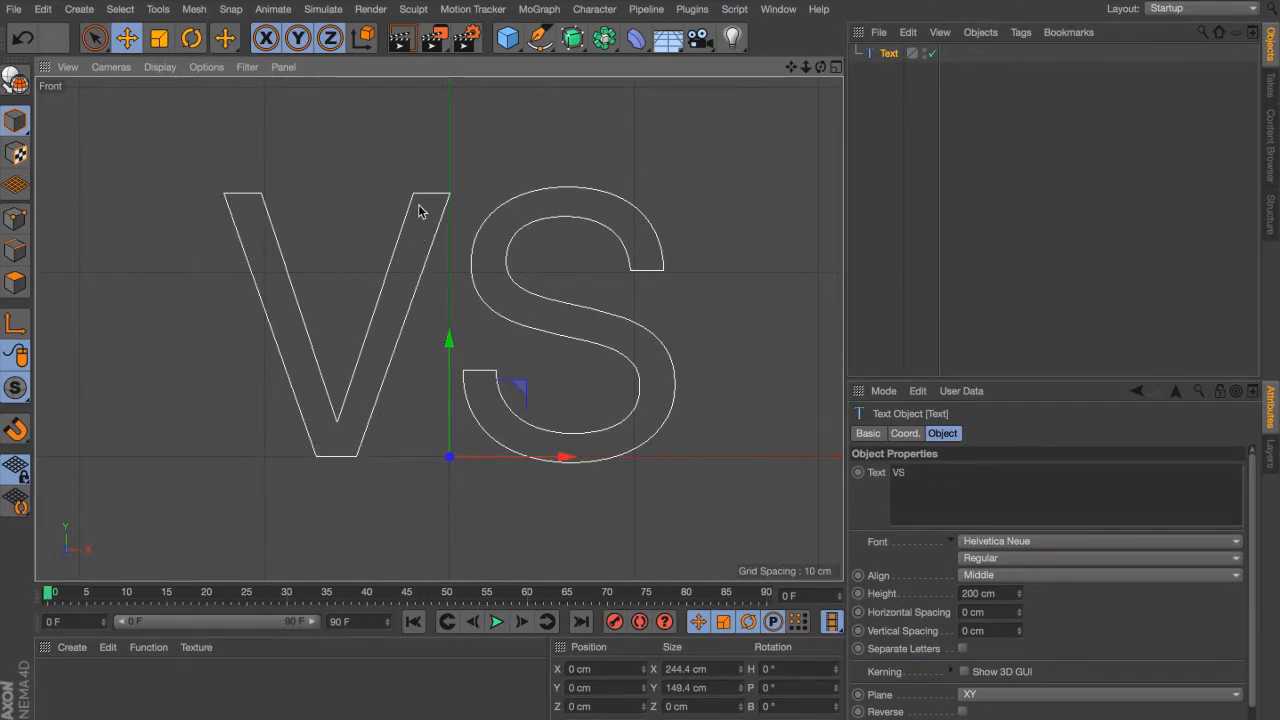
Step: Check the neon typography reference in the browser, and trace the V's centre line as a three-point Bezier spline with the Pen tool
{"action": "key", "text": "super+Tab"}
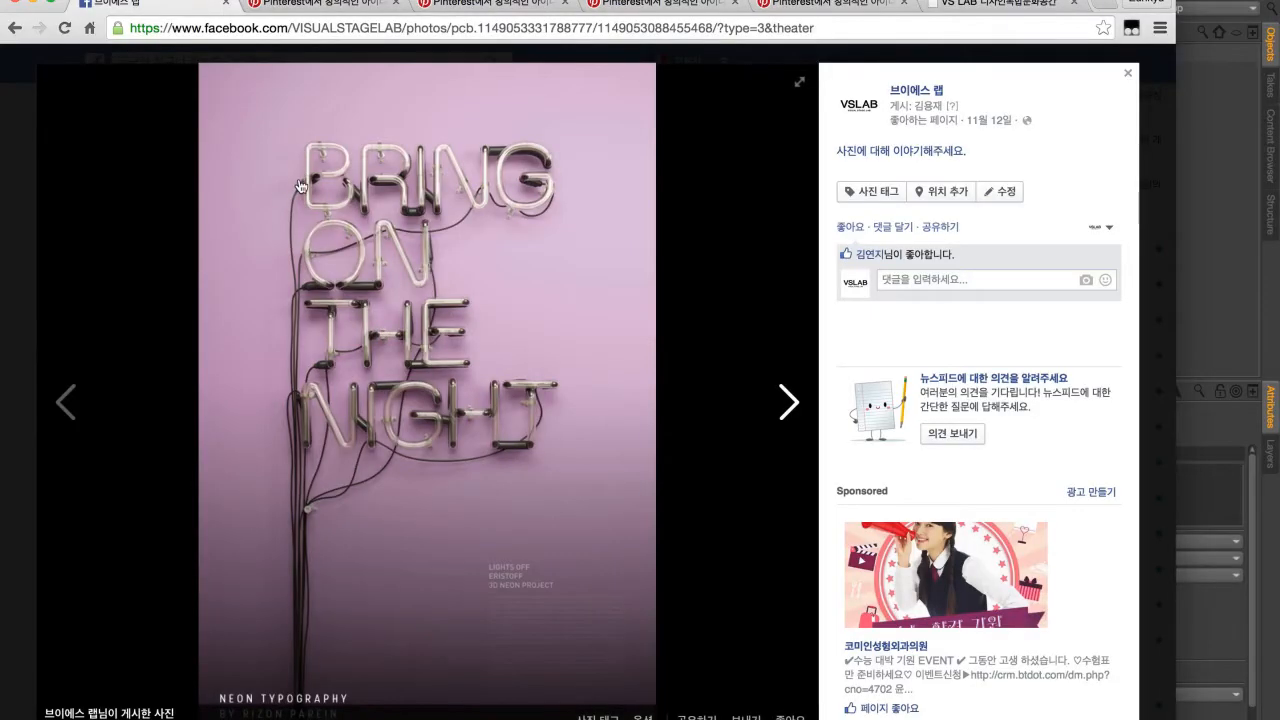
{"action": "key", "text": "super+Tab"}
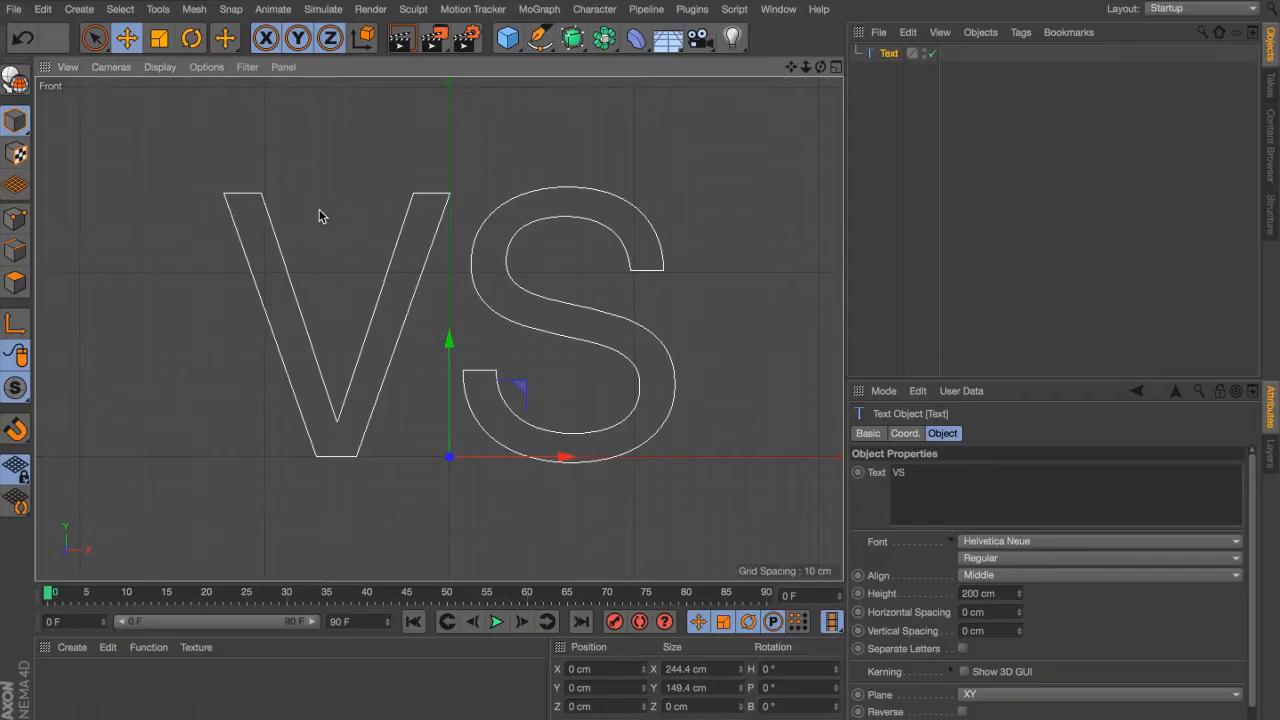
{"action": "left_click", "coordinate": [540, 38]}
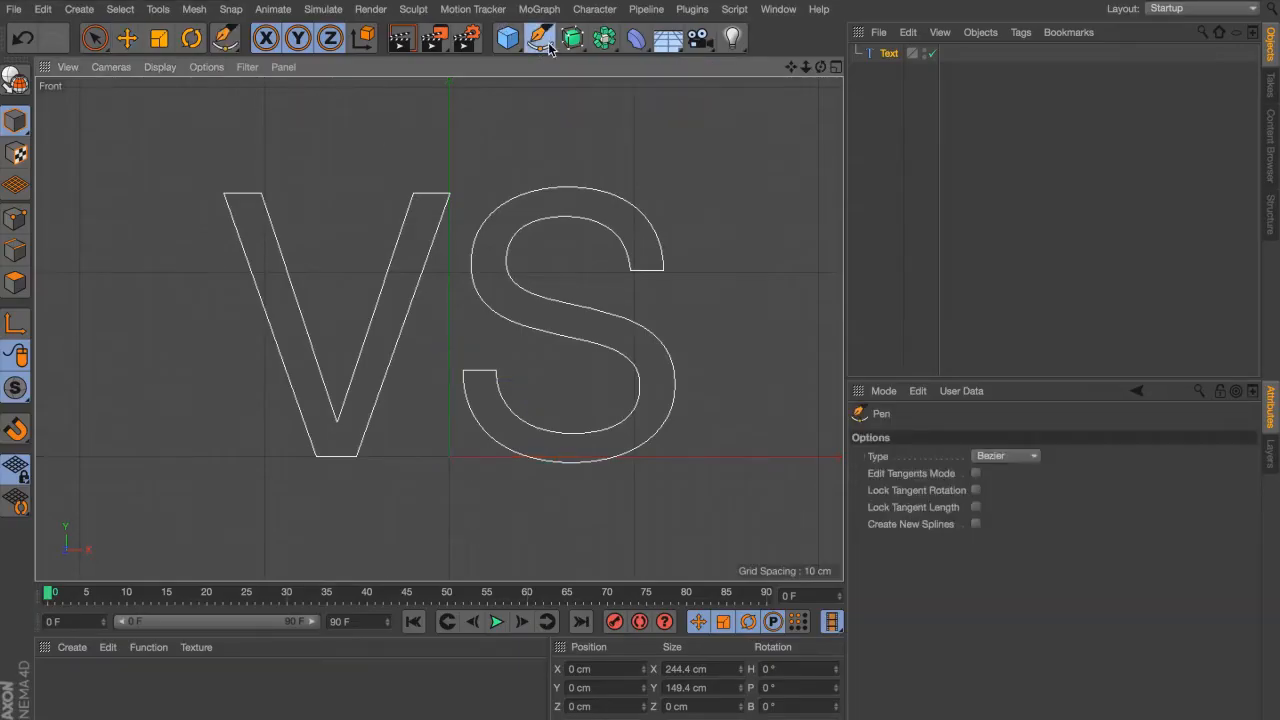
{"action": "left_click", "coordinate": [540, 40]}
{"action": "left_click", "coordinate": [604, 66]}
{"action": "left_click", "coordinate": [244, 207]}
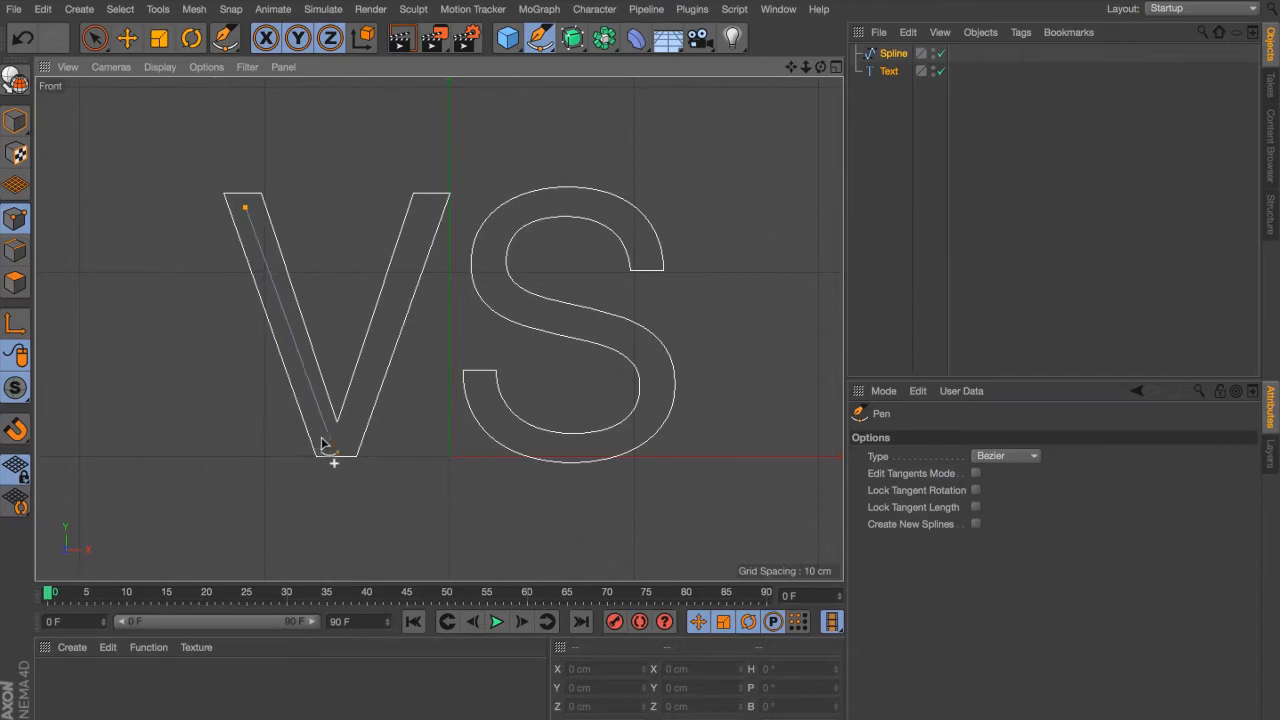
{"action": "left_click", "coordinate": [336, 443]}
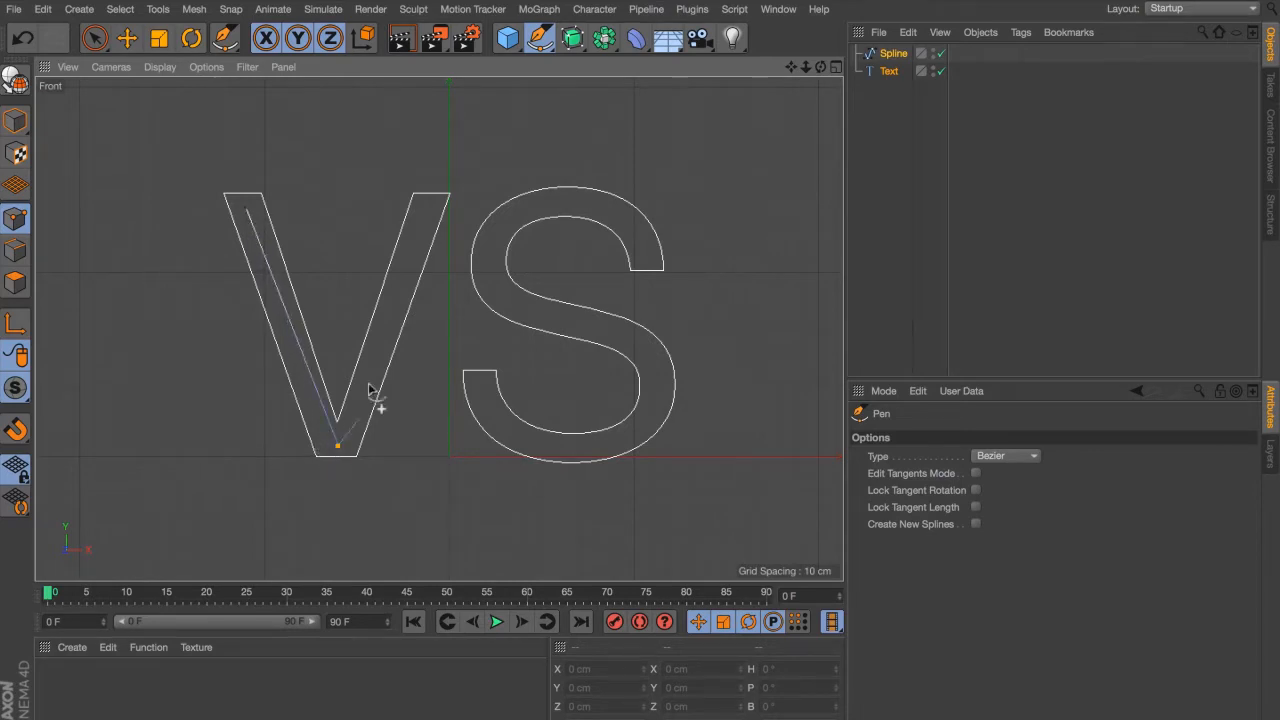
{"action": "left_click", "coordinate": [424, 204]}
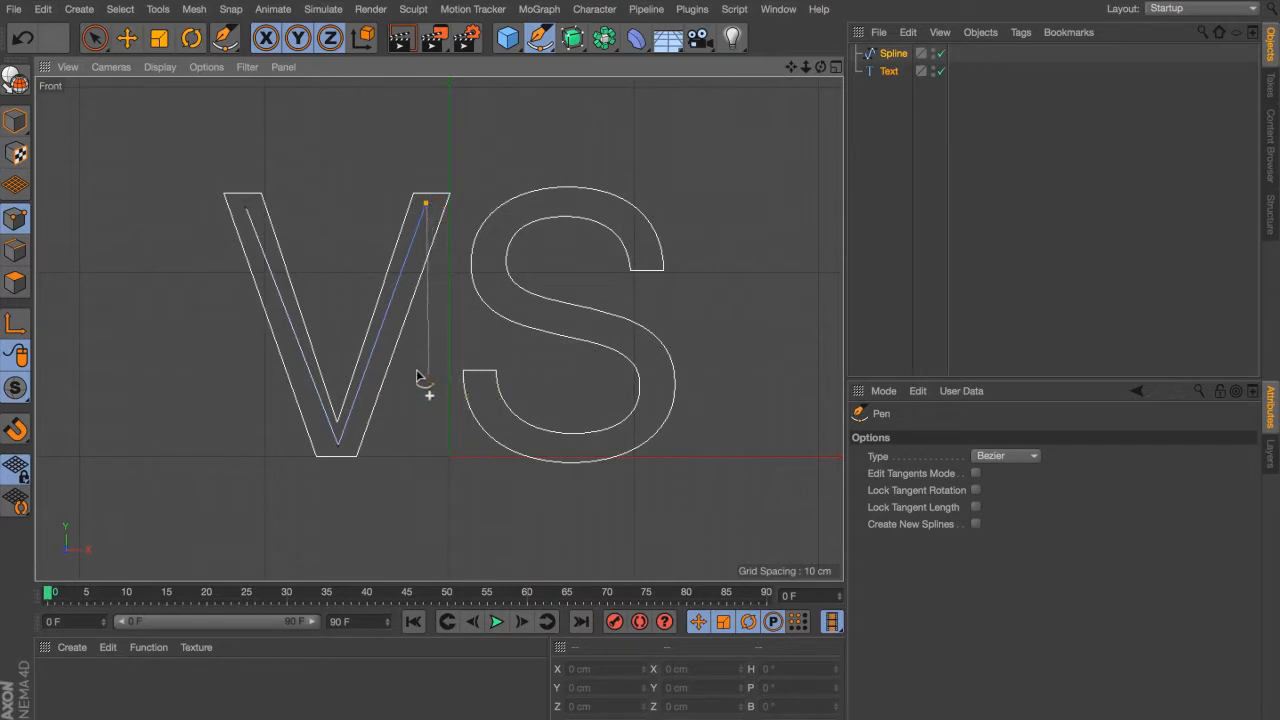
Step: Continue the spline into the S with a point in its lower terminal and a curved point at the bottom of its bowl
{"action": "left_click", "coordinate": [474, 383]}
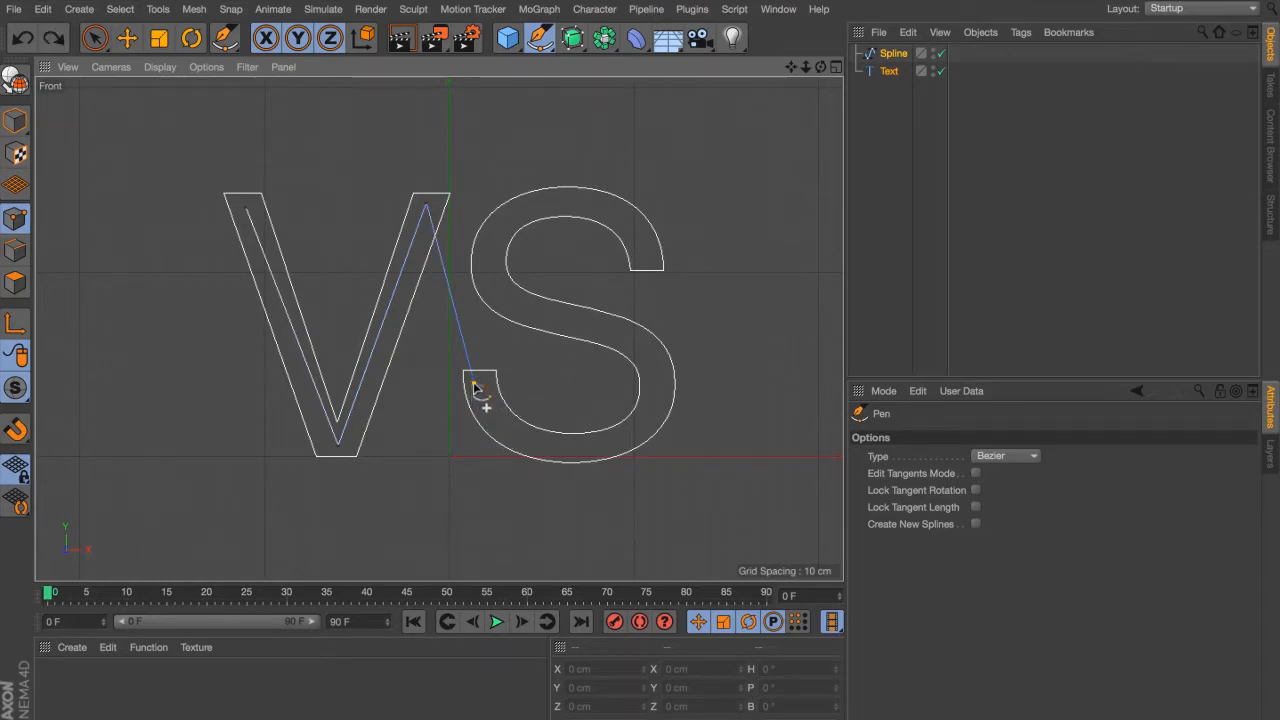
{"action": "key", "text": "super+z"}
{"action": "left_click", "coordinate": [473, 383]}
{"action": "key", "text": "super+z"}
{"action": "left_click_drag", "start_coordinate": [578, 450], "coordinate": [650, 444]}
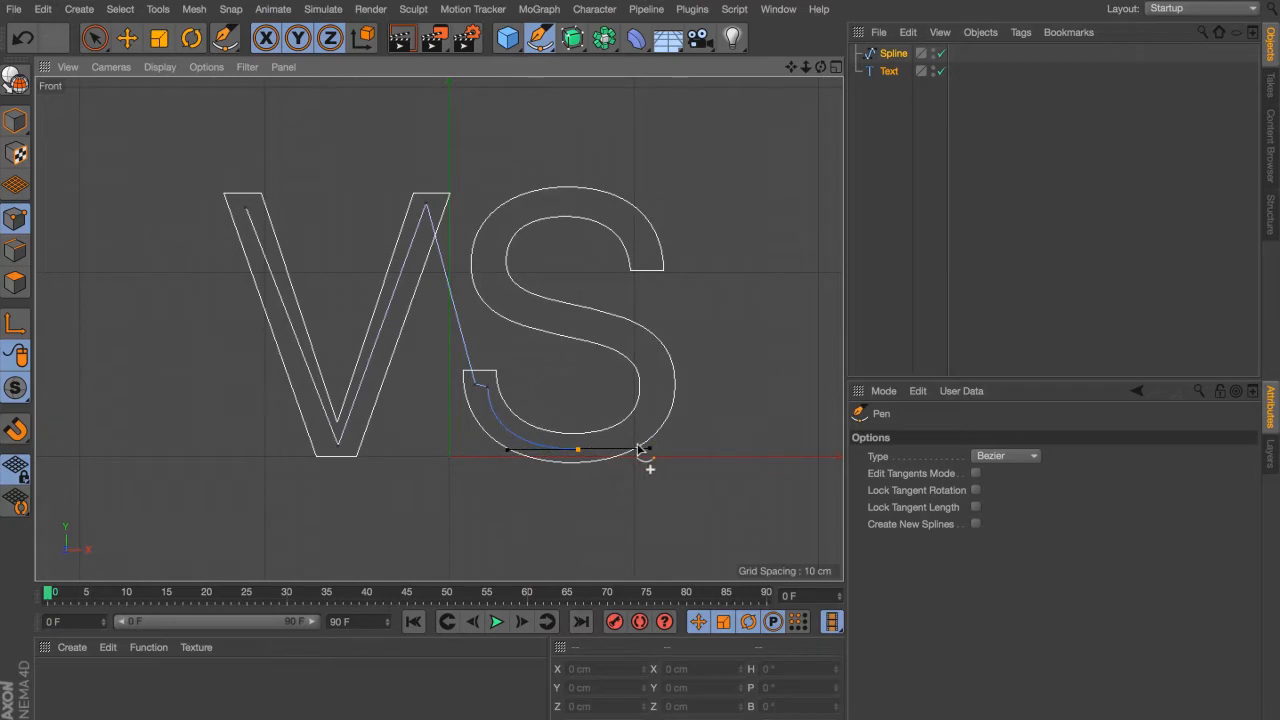
{"action": "left_click", "coordinate": [651, 376]}
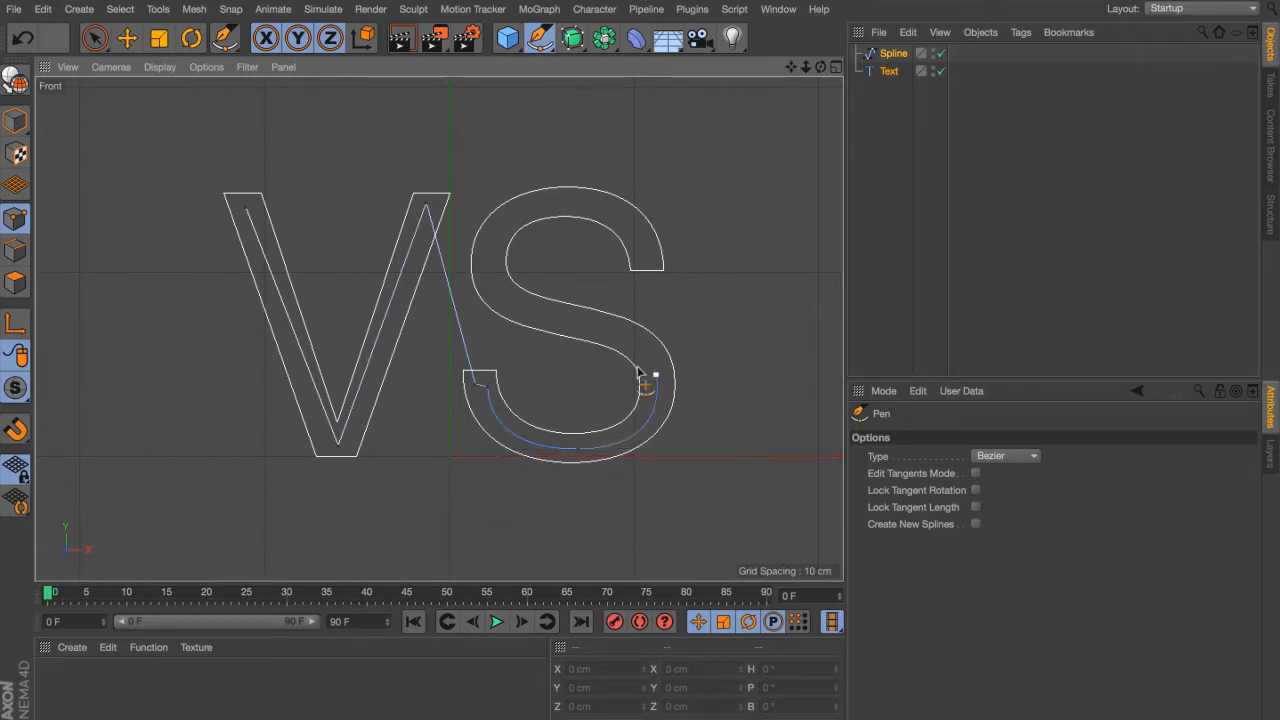
{"action": "left_click_drag", "start_coordinate": [514, 306], "coordinate": [457, 329]}
{"action": "key", "text": "ctrl+z"}
{"action": "key", "text": "ctrl+z"}
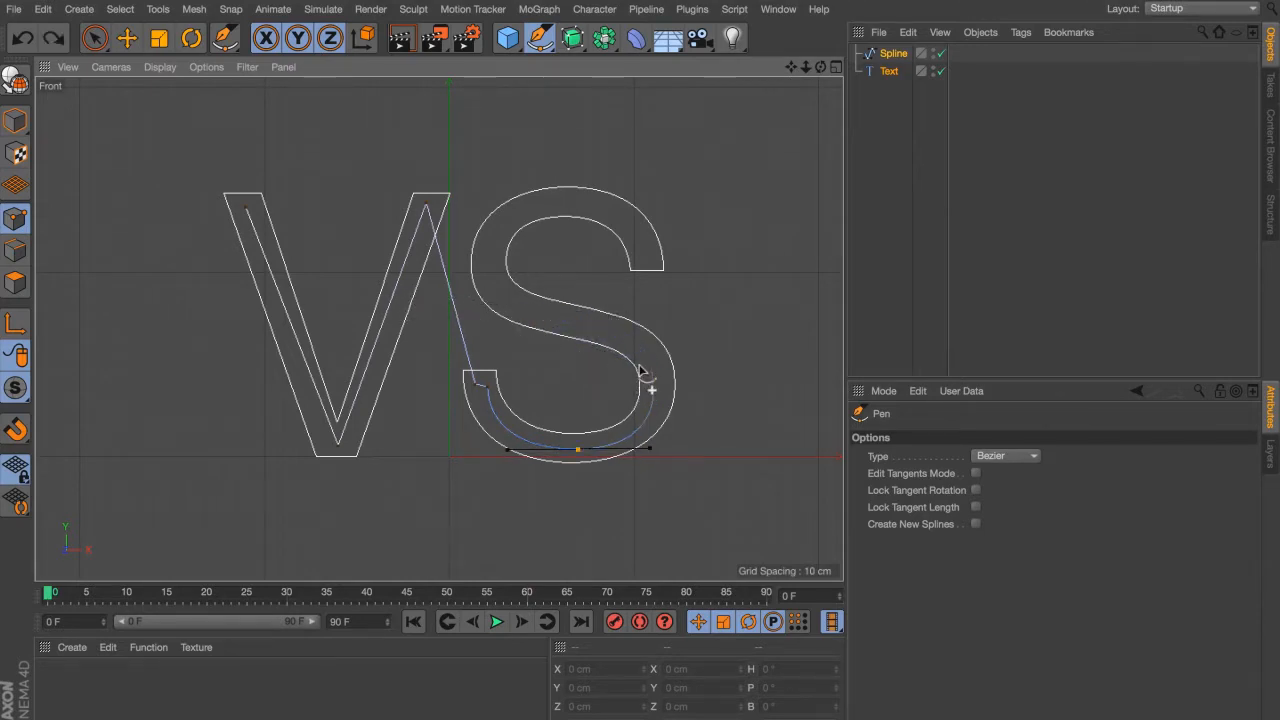
Step: Extend the spline along the S through its lower-right curve, left side and crown, and end it at the upper terminal
{"action": "left_click", "coordinate": [646, 371]}
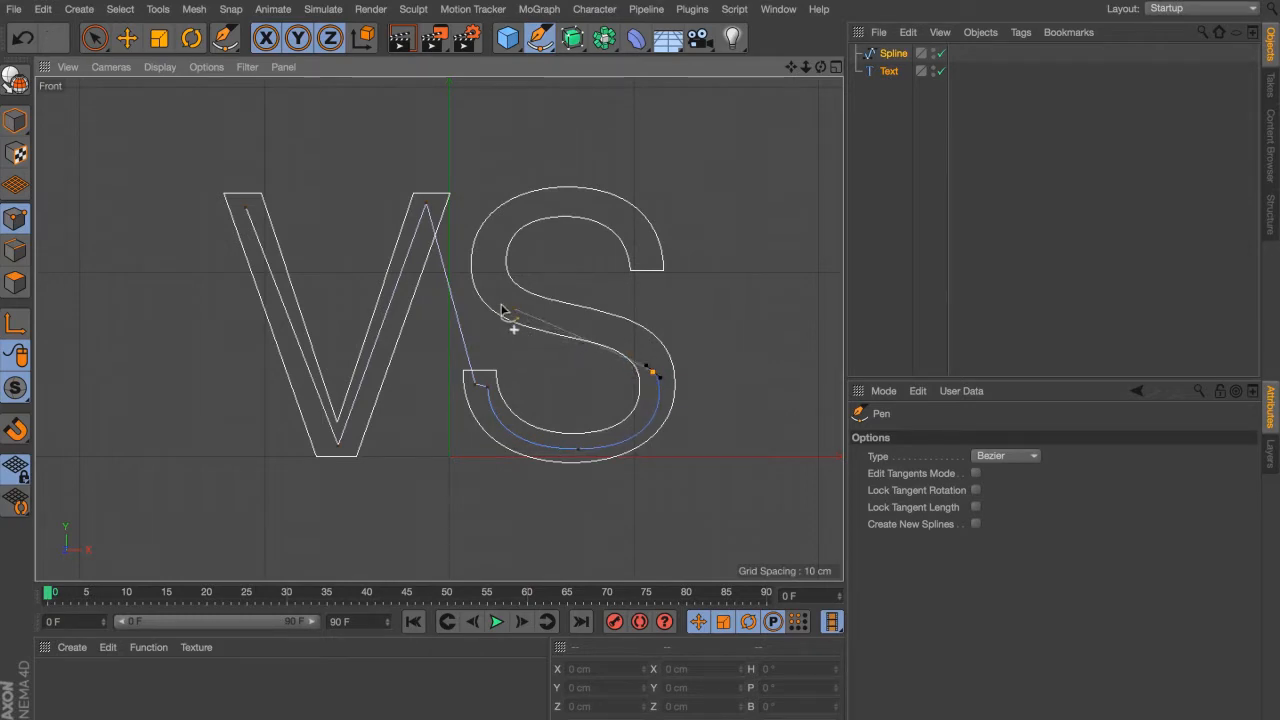
{"action": "left_click_drag", "start_coordinate": [510, 308], "coordinate": [408, 297]}
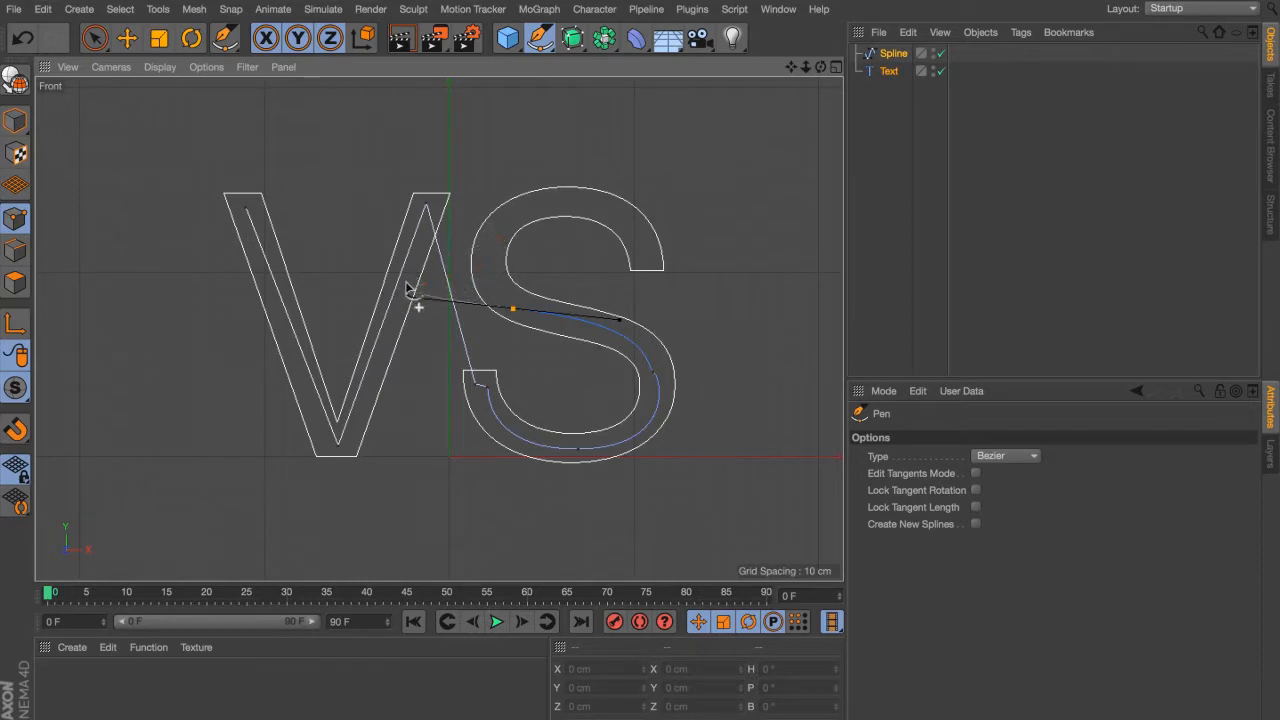
{"action": "left_click_drag", "start_coordinate": [559, 203], "coordinate": [592, 207]}
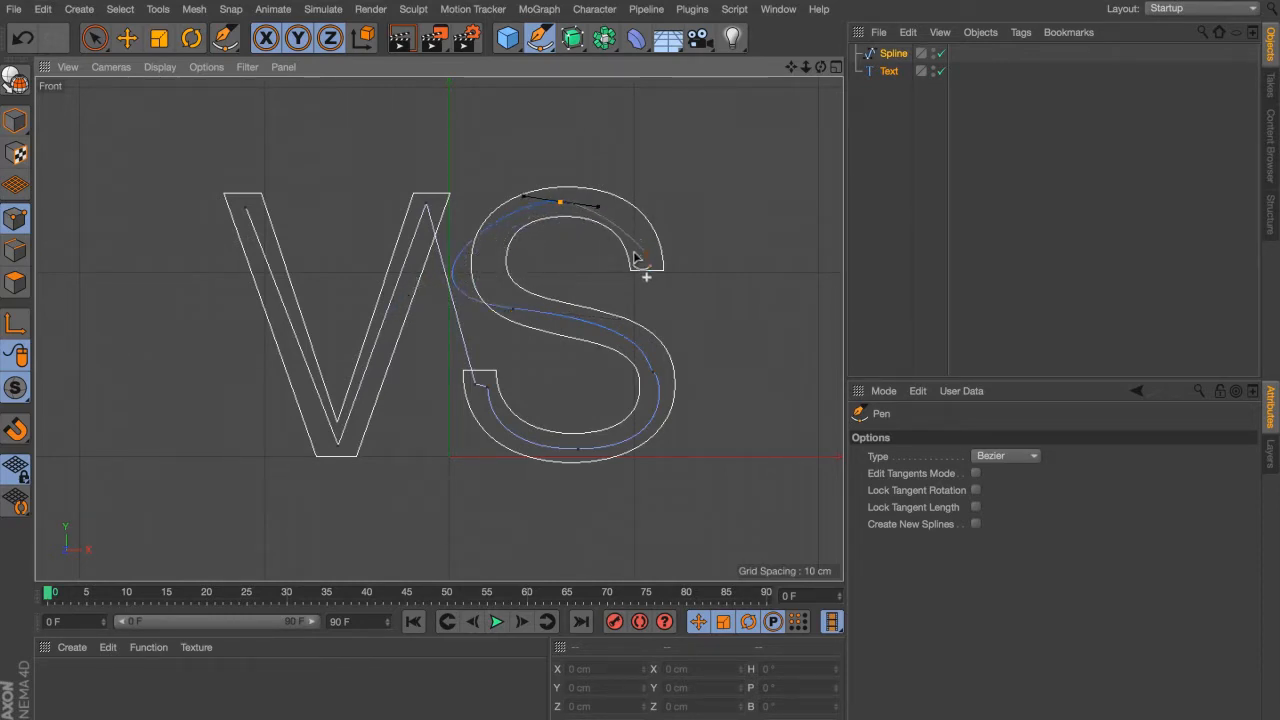
{"action": "left_click", "coordinate": [649, 264]}
{"action": "left_click_drag", "start_coordinate": [640, 265], "coordinate": [651, 309]}
{"action": "key", "text": "space"}
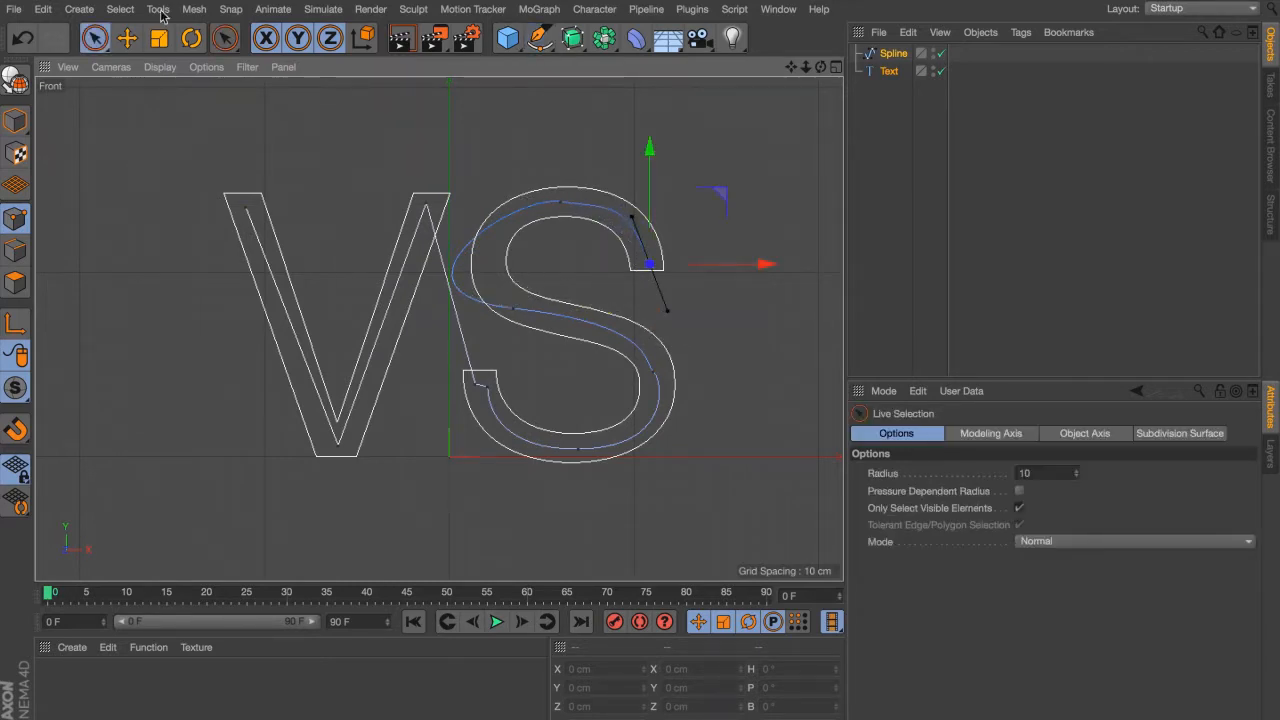
Step: Select only the spline and adjust the tangents of the S's upper end and crown points to follow the middle of the stroke
{"action": "left_click", "coordinate": [126, 38]}
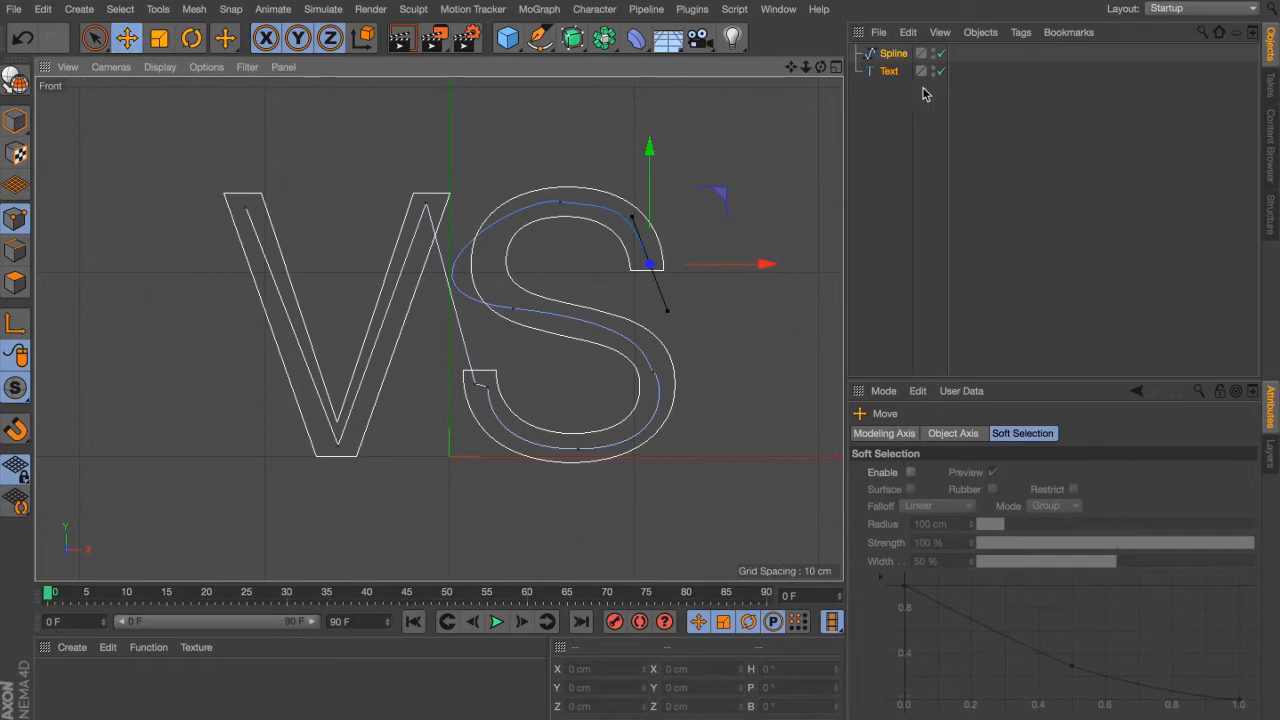
{"action": "left_click", "coordinate": [893, 56]}
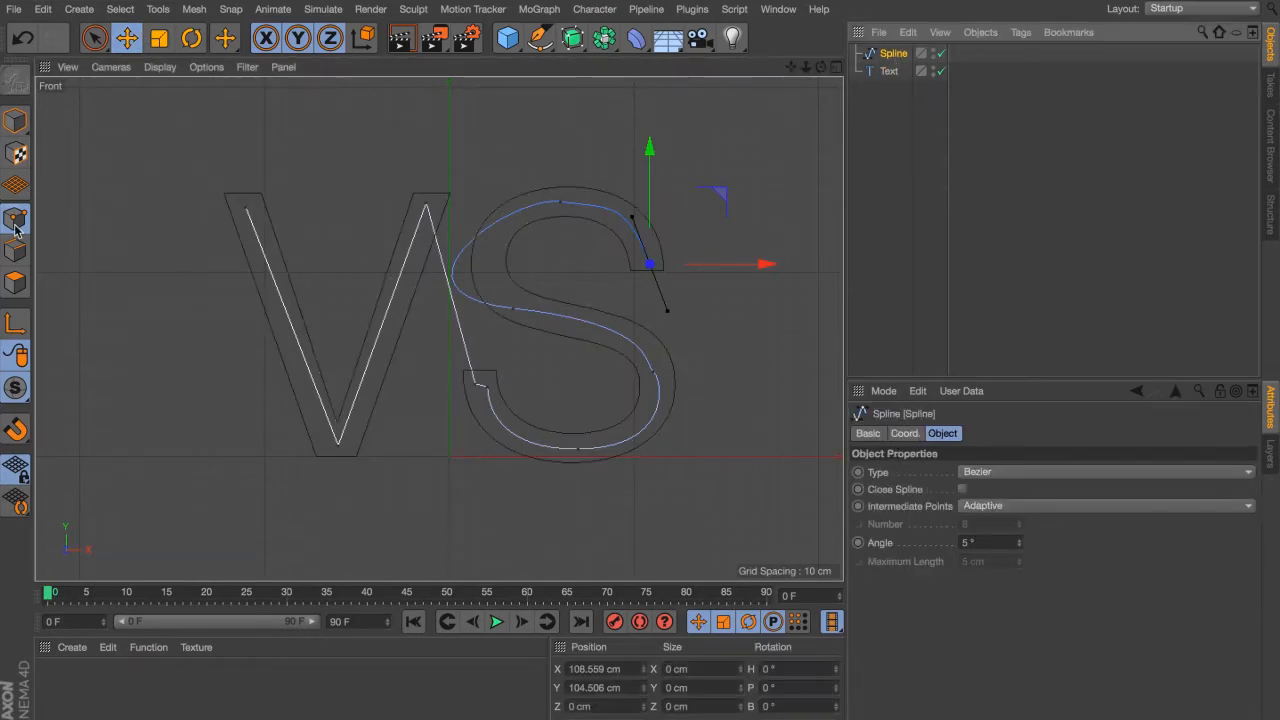
{"action": "left_click", "coordinate": [127, 39]}
{"action": "right_click_drag", "start_coordinate": [623, 217], "coordinate": [781, 224], "text": "alt"}
{"action": "middle_click_drag", "start_coordinate": [781, 224], "coordinate": [610, 278], "text": "alt"}
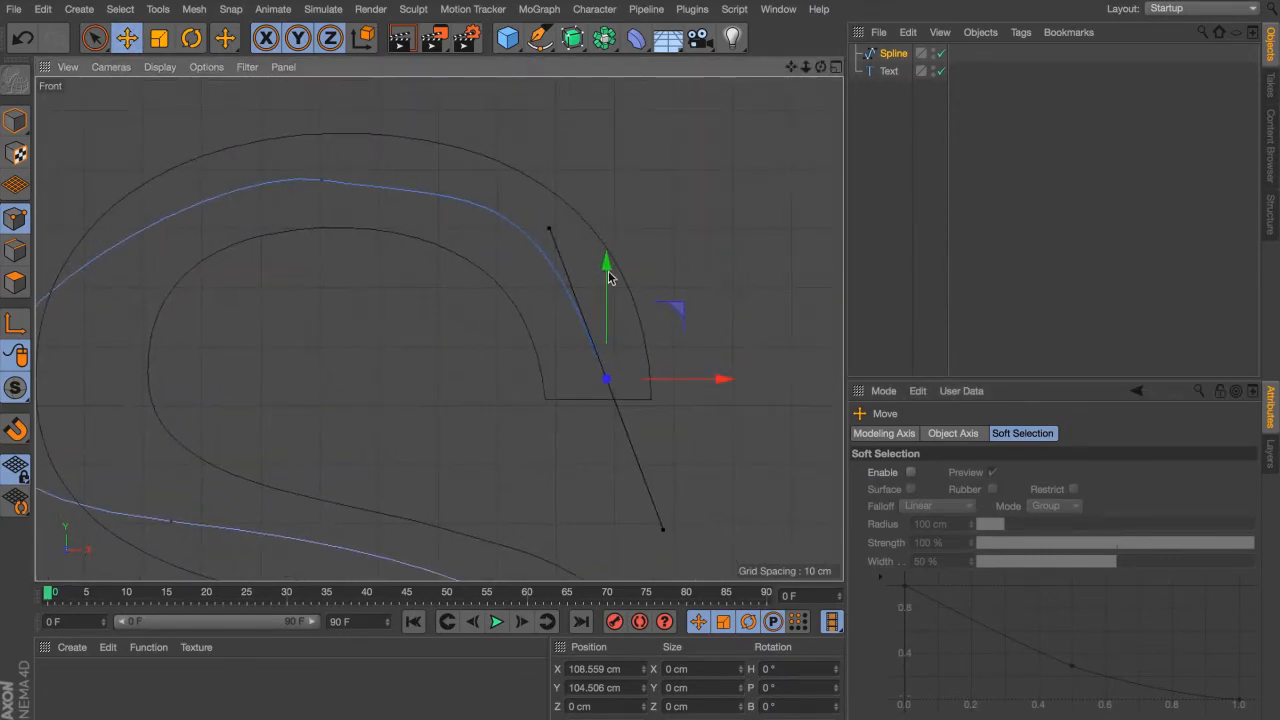
{"action": "left_click_drag", "start_coordinate": [550, 235], "coordinate": [586, 259]}
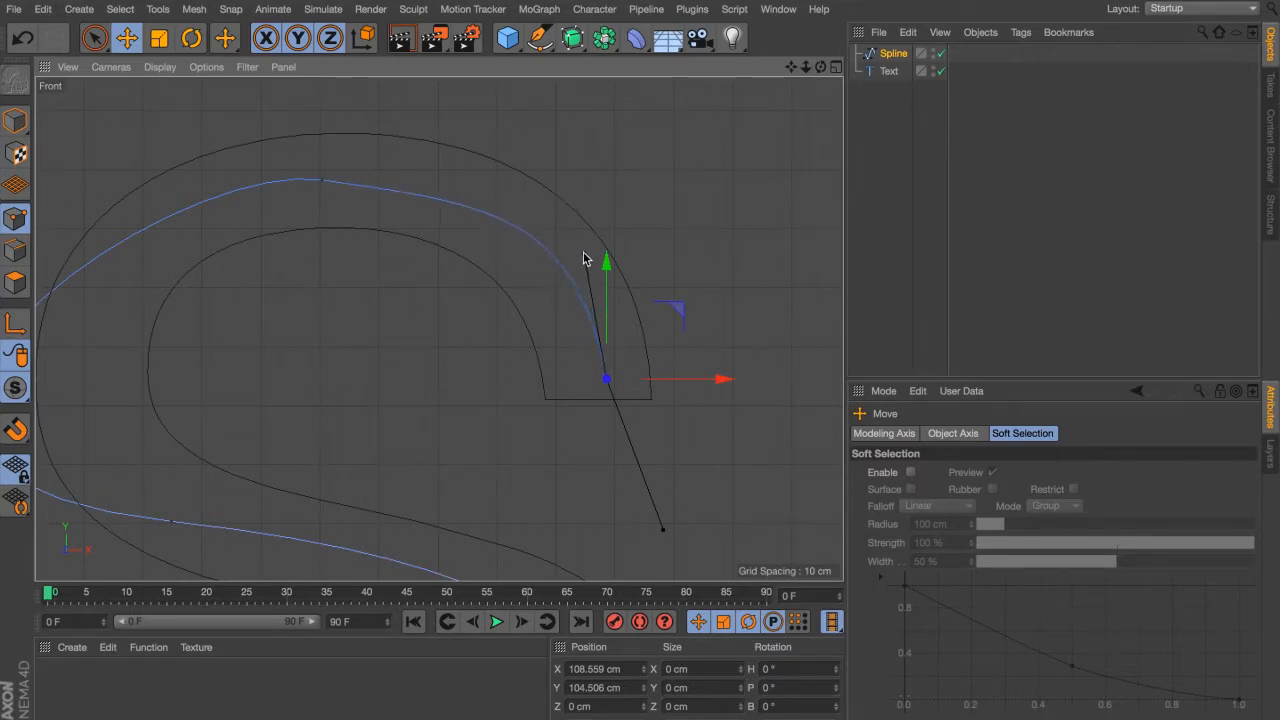
{"action": "left_click", "coordinate": [318, 180]}
{"action": "left_click_drag", "start_coordinate": [444, 203], "coordinate": [451, 183]}
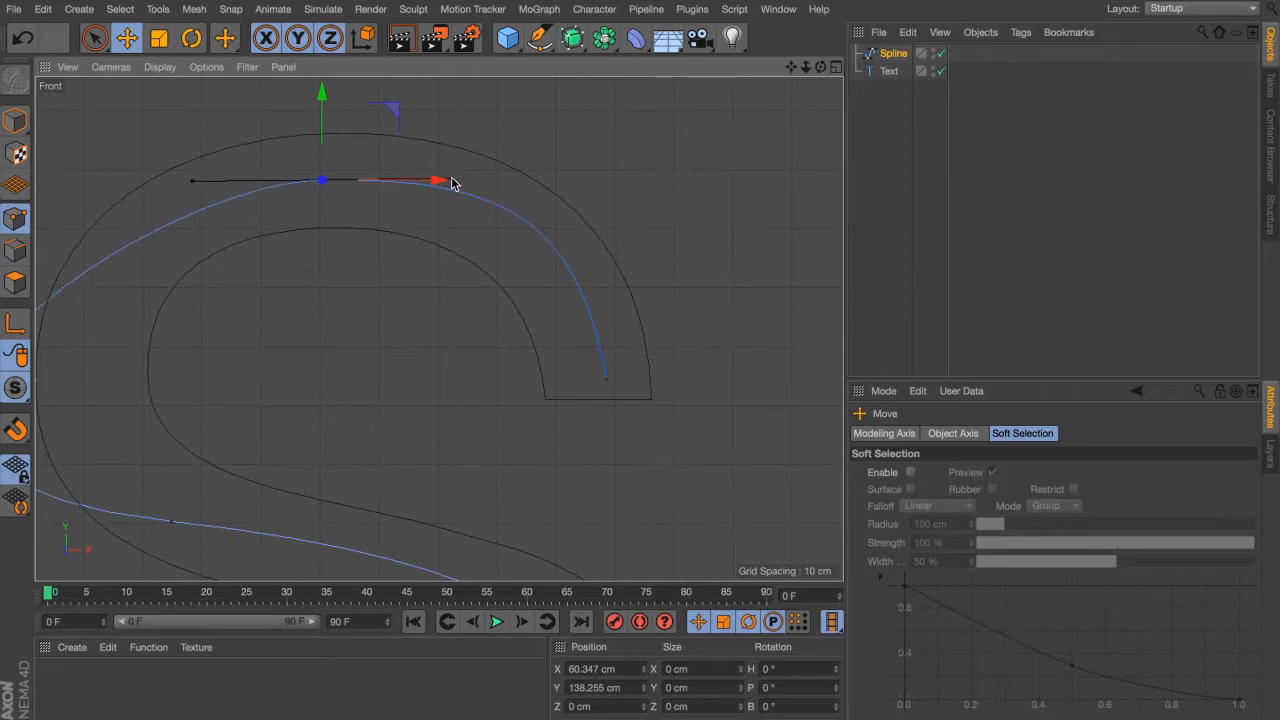
Step: Move the S's left inner point to about X 35.7, Y 81.6 cm and reshape both its tangents to fit the stroke
{"action": "middle_click_drag", "start_coordinate": [236, 224], "coordinate": [506, 193], "text": "alt"}
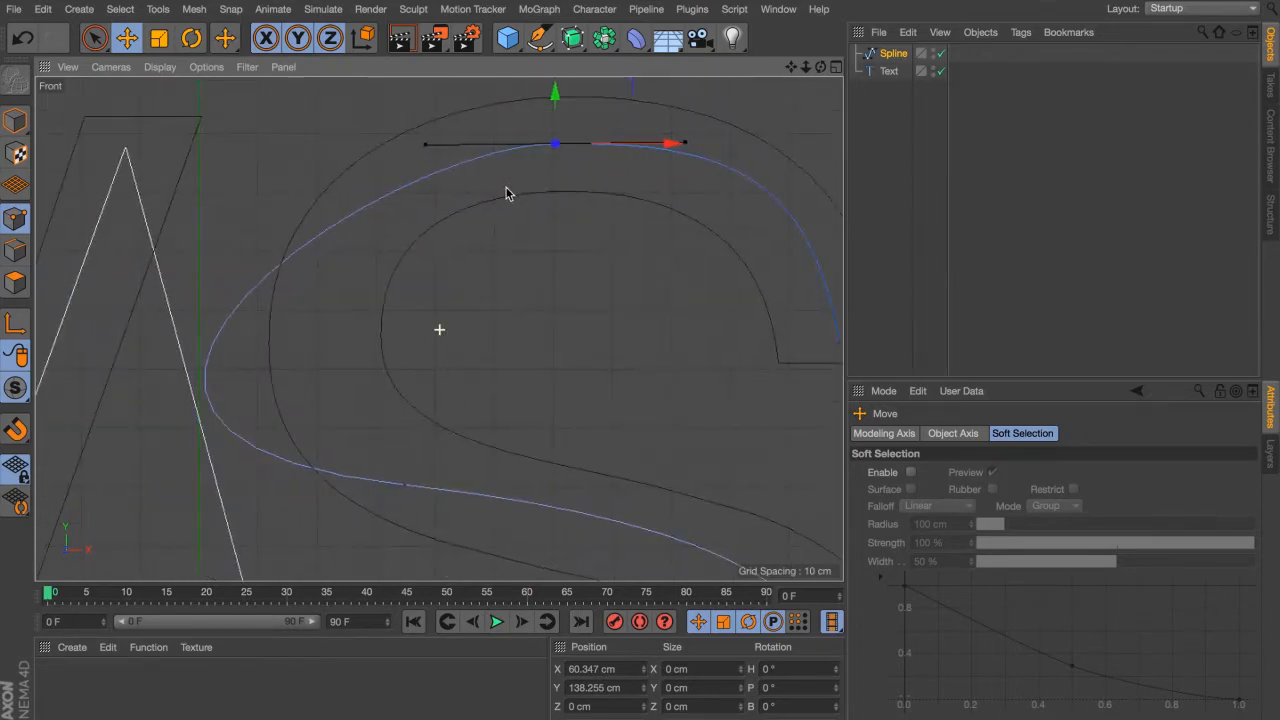
{"action": "left_click", "coordinate": [403, 485]}
{"action": "left_click_drag", "start_coordinate": [62, 453], "coordinate": [255, 368]}
{"action": "middle_click_drag", "start_coordinate": [586, 464], "coordinate": [503, 381], "text": "alt"}
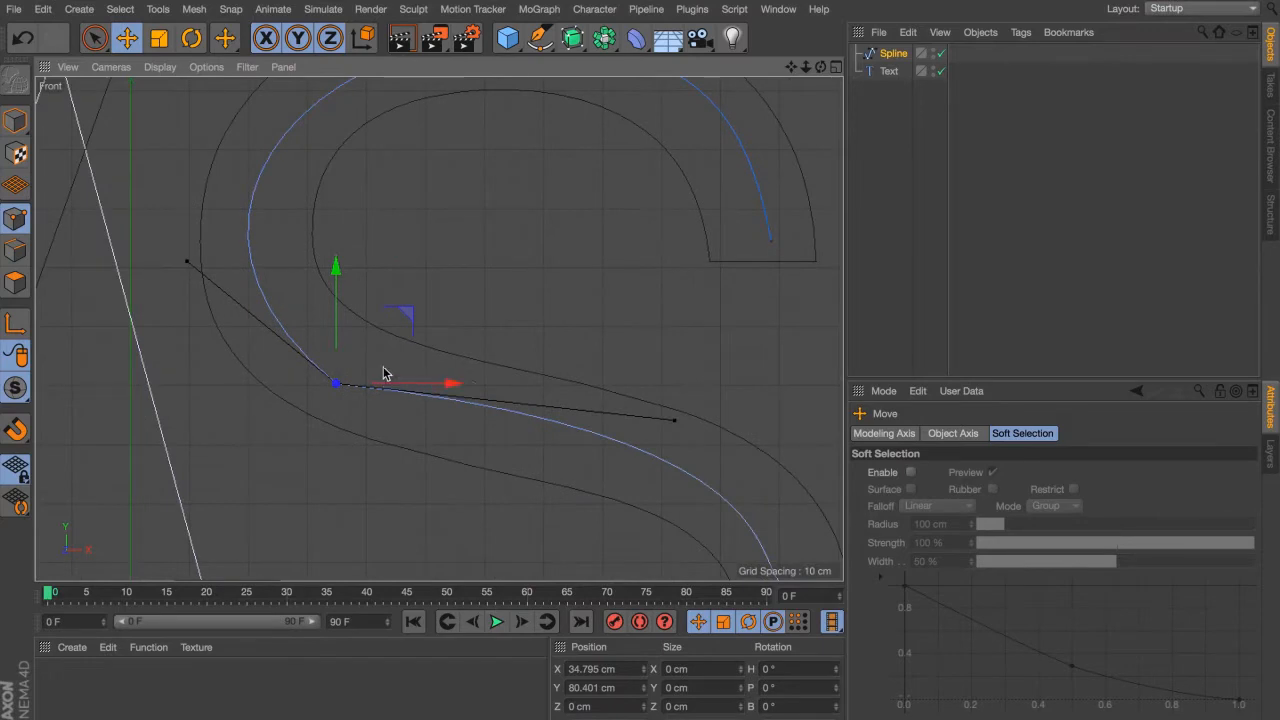
{"action": "left_click_drag", "start_coordinate": [383, 369], "coordinate": [389, 363]}
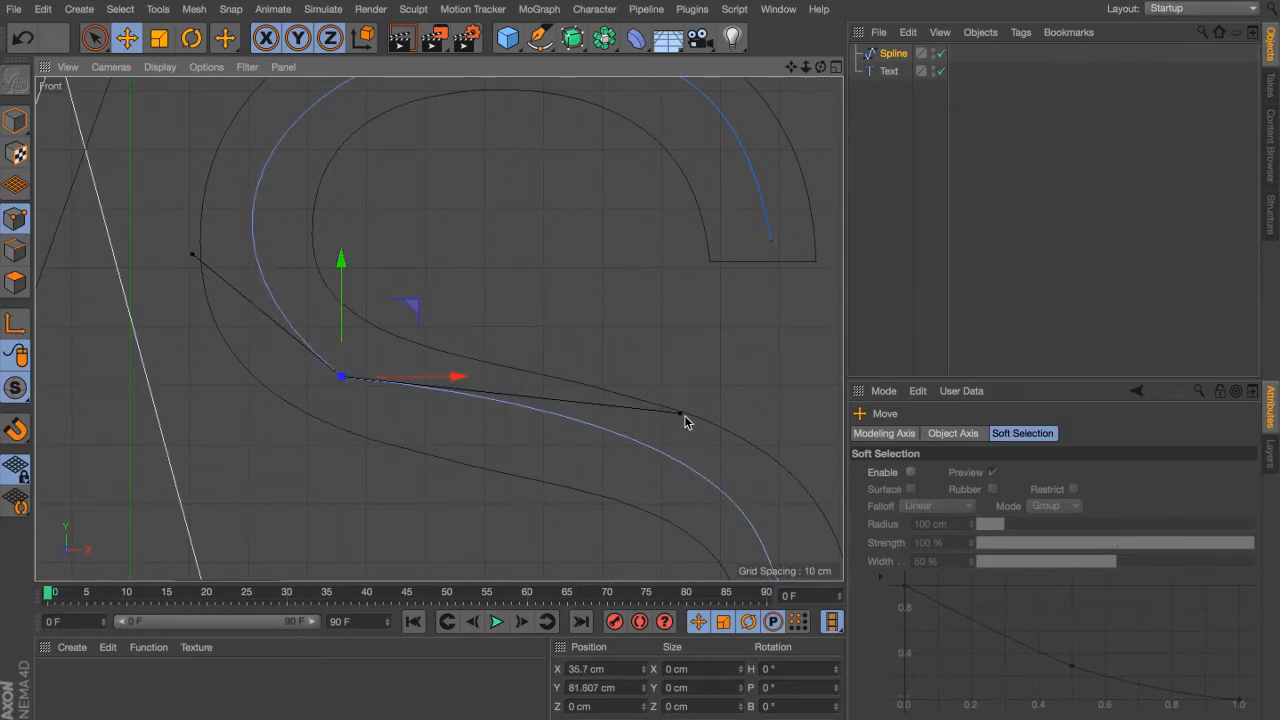
{"action": "left_click_drag", "start_coordinate": [655, 424], "coordinate": [396, 401]}
{"action": "left_click_drag", "start_coordinate": [194, 263], "coordinate": [193, 293]}
Step: Reshape both tangents of the S's lower-right point and shift the point slightly outward to centre the curve in the stroke
{"action": "middle_click_drag", "start_coordinate": [616, 483], "coordinate": [384, 221], "text": "alt"}
{"action": "key", "text": "space"}
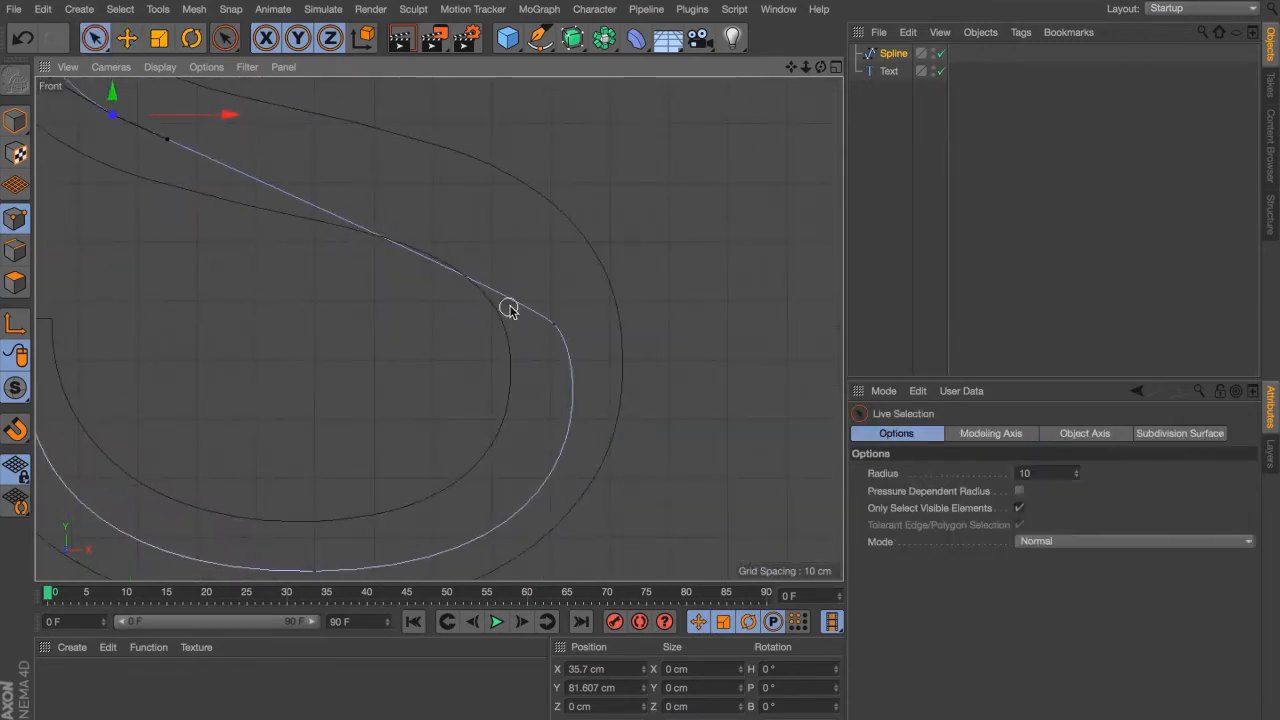
{"action": "left_click", "coordinate": [540, 323]}
{"action": "key", "text": "space"}
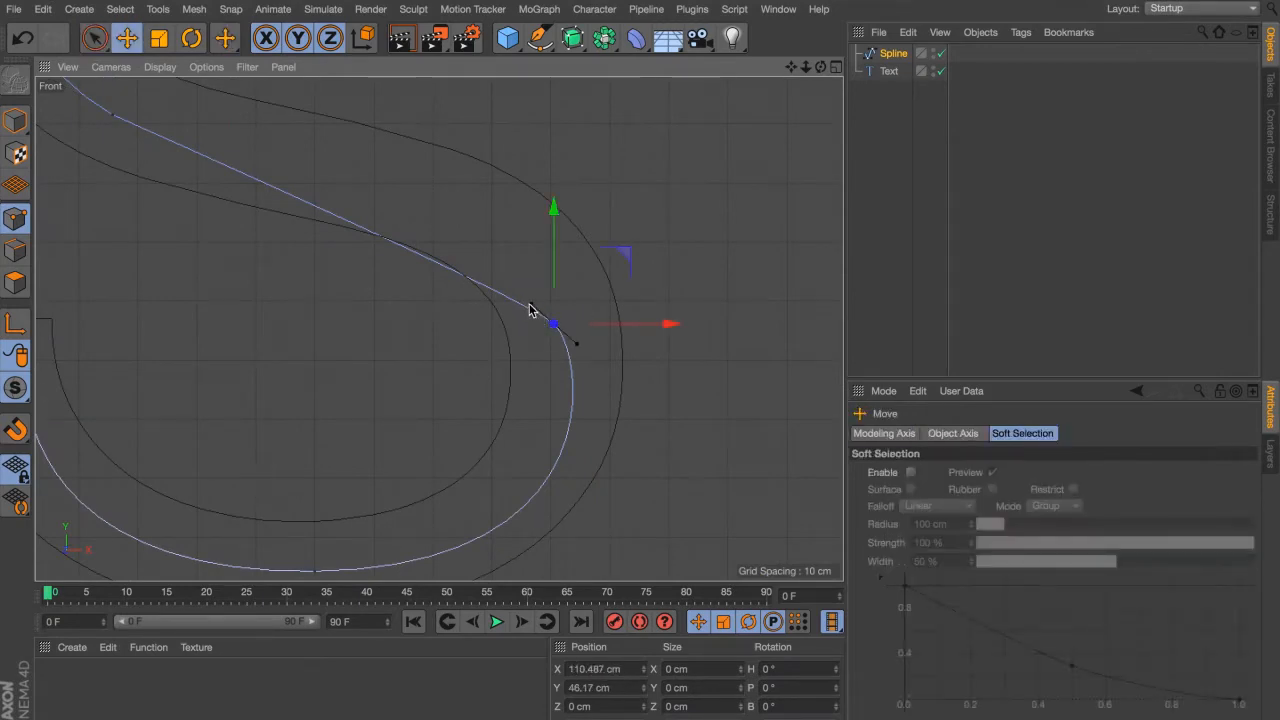
{"action": "left_click_drag", "start_coordinate": [530, 310], "coordinate": [523, 210]}
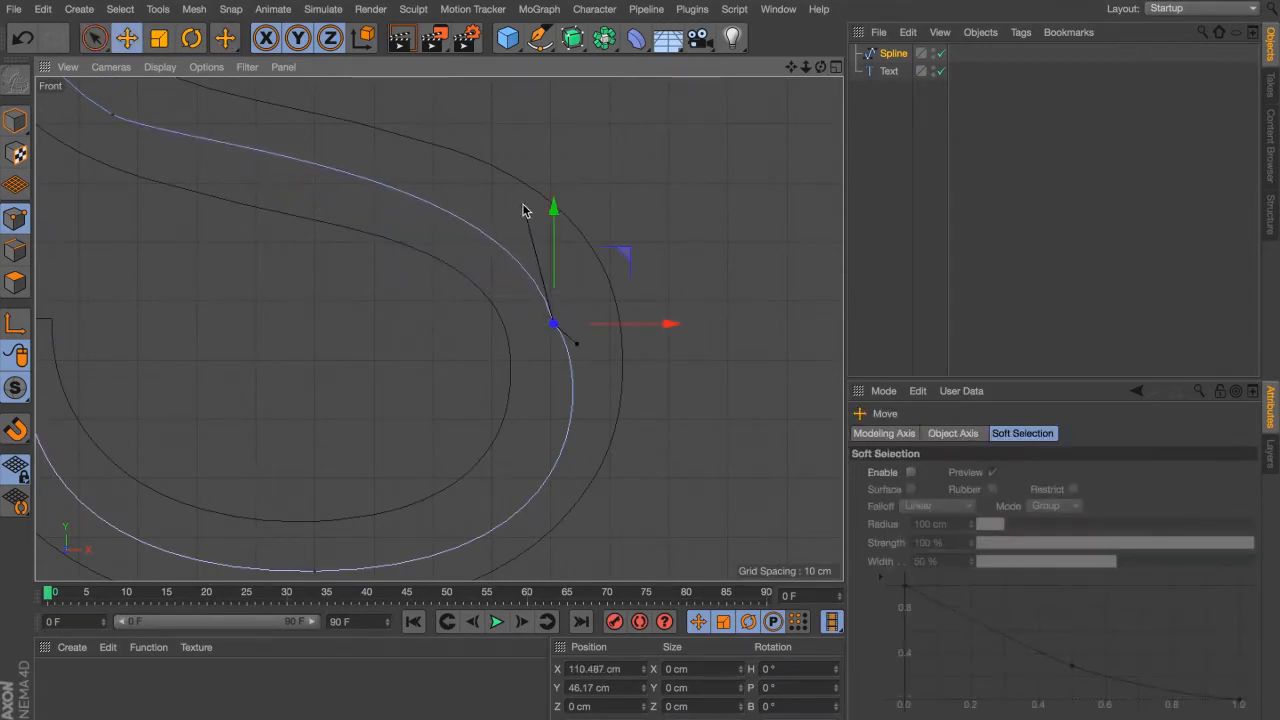
{"action": "left_click_drag", "start_coordinate": [575, 344], "coordinate": [557, 359]}
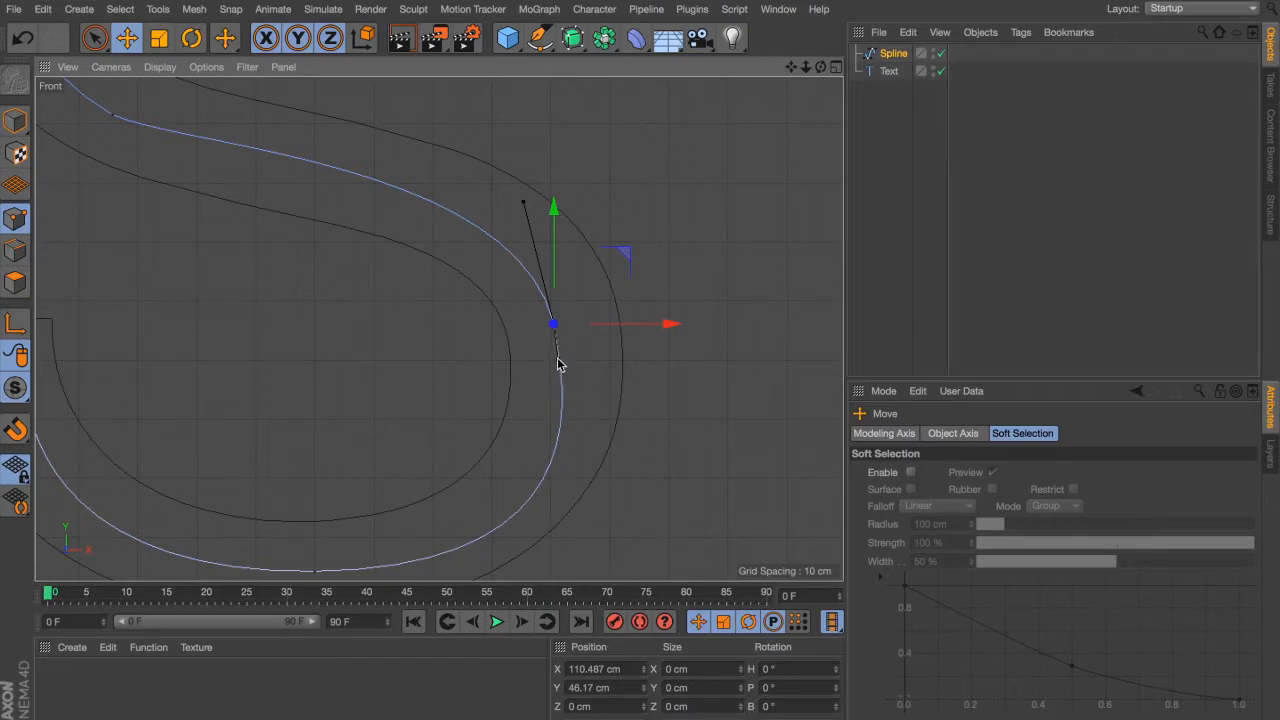
{"action": "left_click_drag", "start_coordinate": [610, 324], "coordinate": [626, 326]}
Step: Shorten the right-hand tangent of the S's bottom point and switch to the perspective view
{"action": "middle_click_drag", "start_coordinate": [609, 403], "coordinate": [650, 346], "text": "alt"}
{"action": "key", "text": "space"}
{"action": "left_click", "coordinate": [356, 516]}
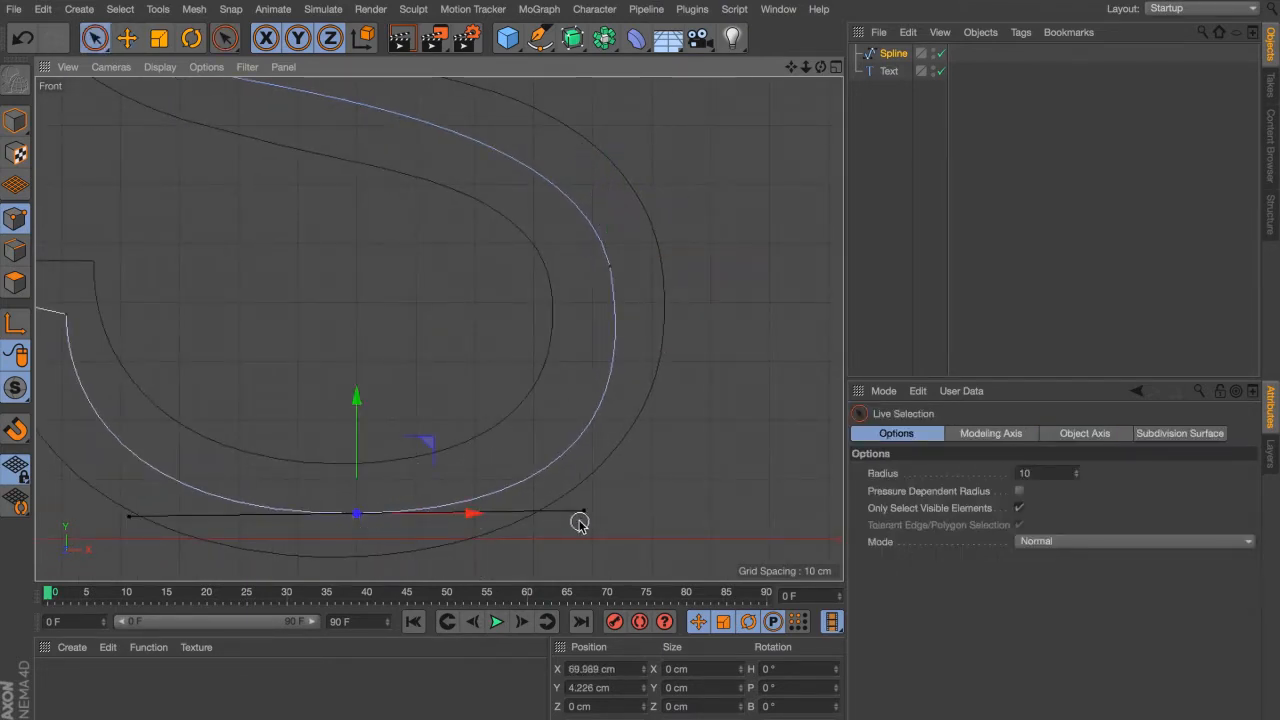
{"action": "key", "text": "space"}
{"action": "left_click_drag", "start_coordinate": [584, 511], "coordinate": [548, 511]}
{"action": "middle_click_drag", "start_coordinate": [352, 363], "coordinate": [469, 375], "text": "alt"}
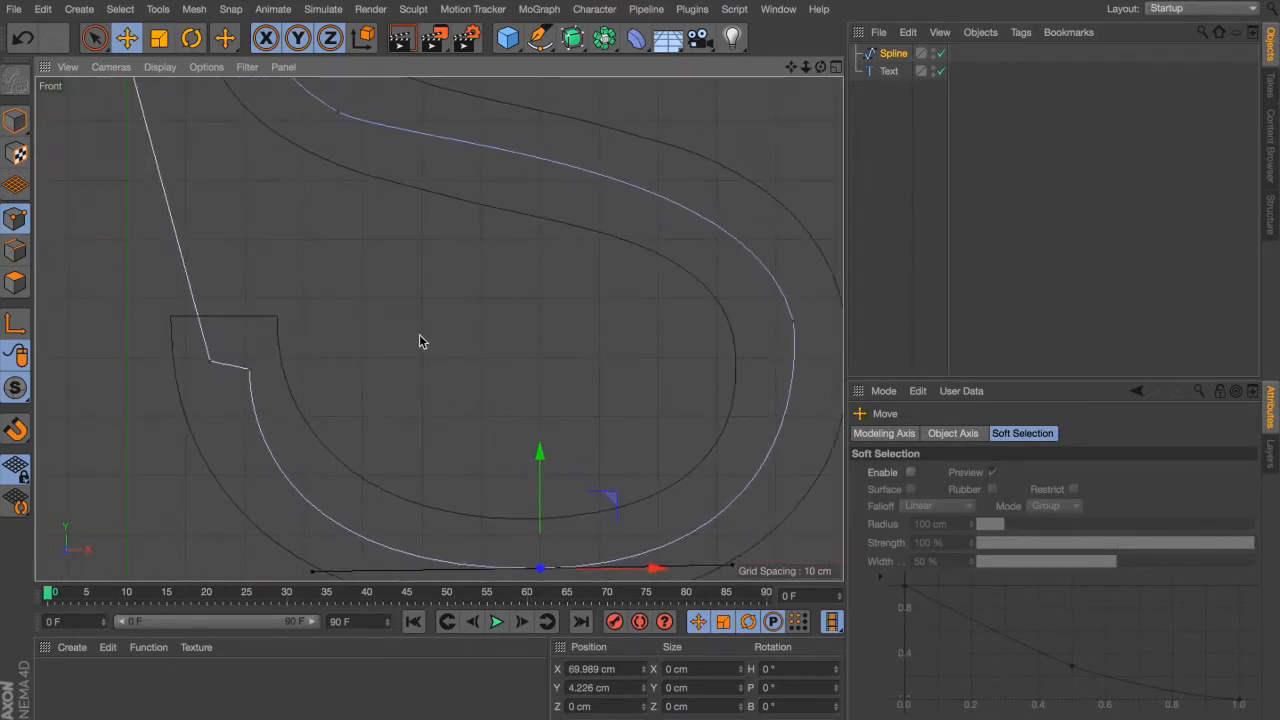
{"action": "scroll", "coordinate": [419, 341], "scroll_direction": "down", "scroll_amount": 3}
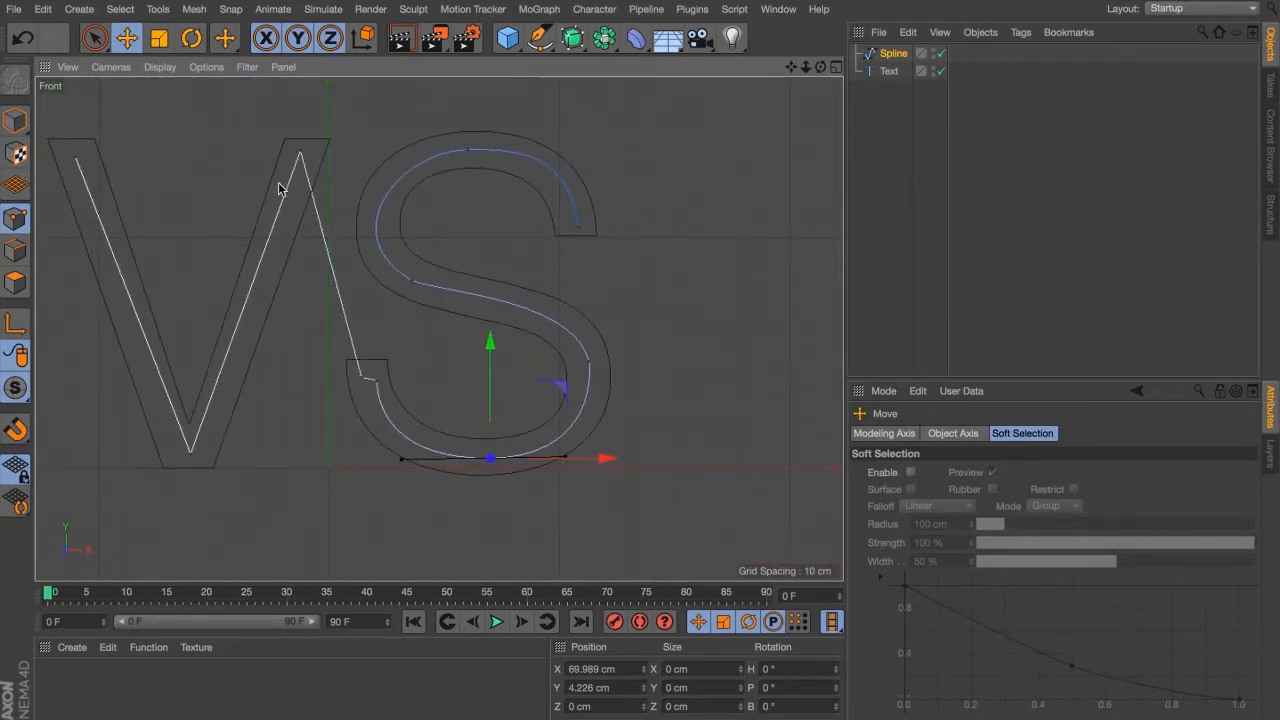
{"action": "key", "text": "F1"}
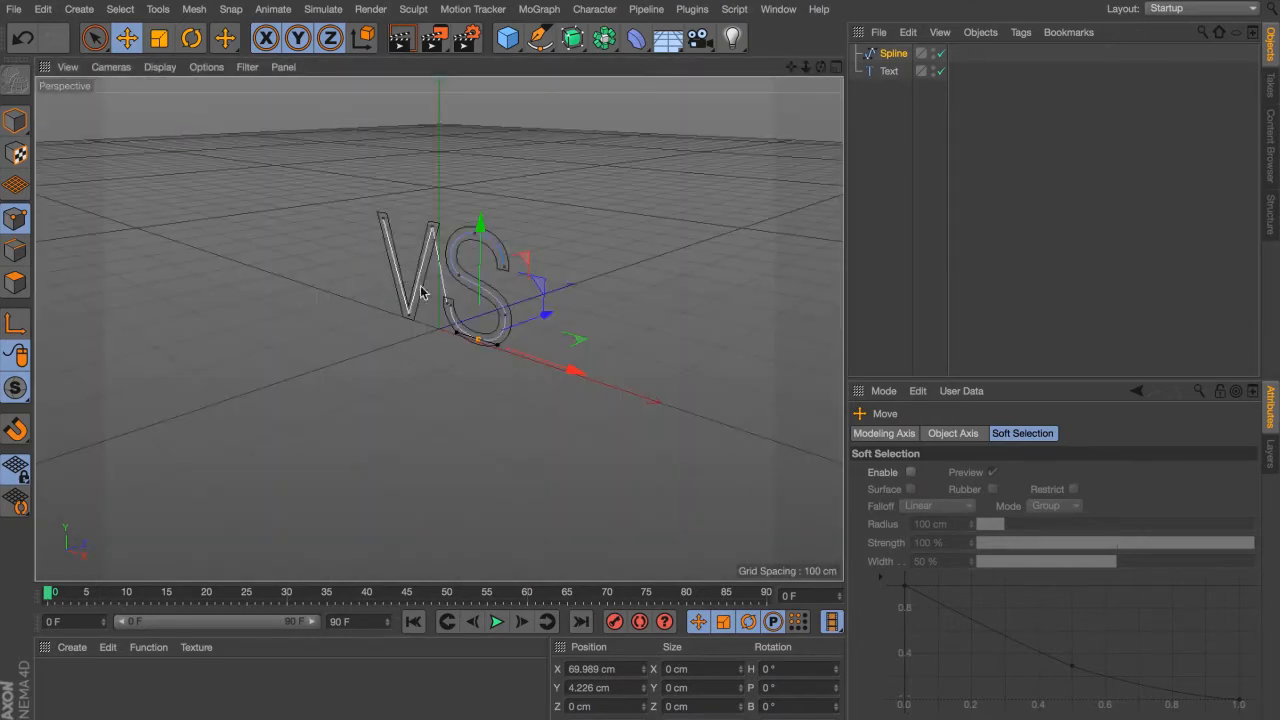
Step: Offset the spline point beside the S's lower-left end backward in depth, setting its Z position to 20 cm
{"action": "left_click_drag", "start_coordinate": [423, 289], "coordinate": [437, 300], "text": "alt"}
{"action": "mouse_move", "coordinate": [437, 296]}
{"action": "right_mouse_down", "text": "alt"}
{"action": "mouse_move", "coordinate": [559, 261]}
{"action": "mouse_move", "coordinate": [536, 283]}
{"action": "right_mouse_up", "text": "alt"}
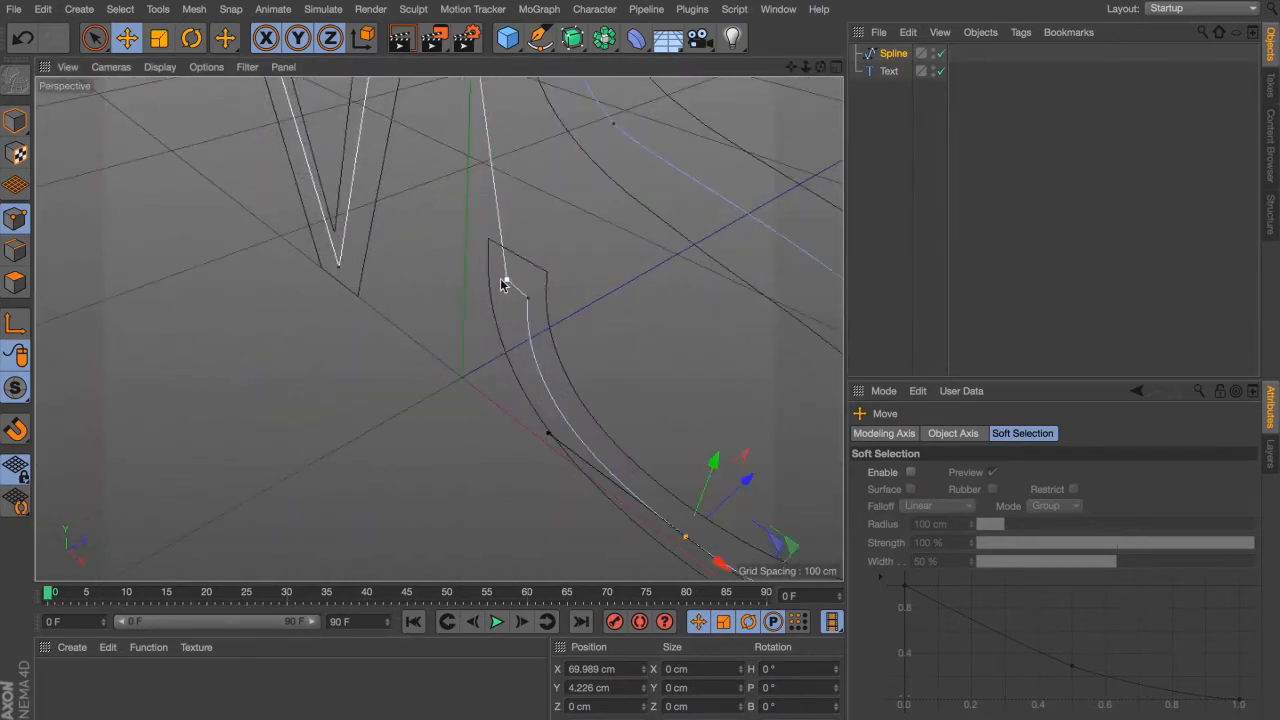
{"action": "left_click_drag", "start_coordinate": [503, 284], "coordinate": [601, 236]}
{"action": "left_click", "coordinate": [526, 297]}
{"action": "left_click_drag", "start_coordinate": [571, 328], "coordinate": [632, 392]}
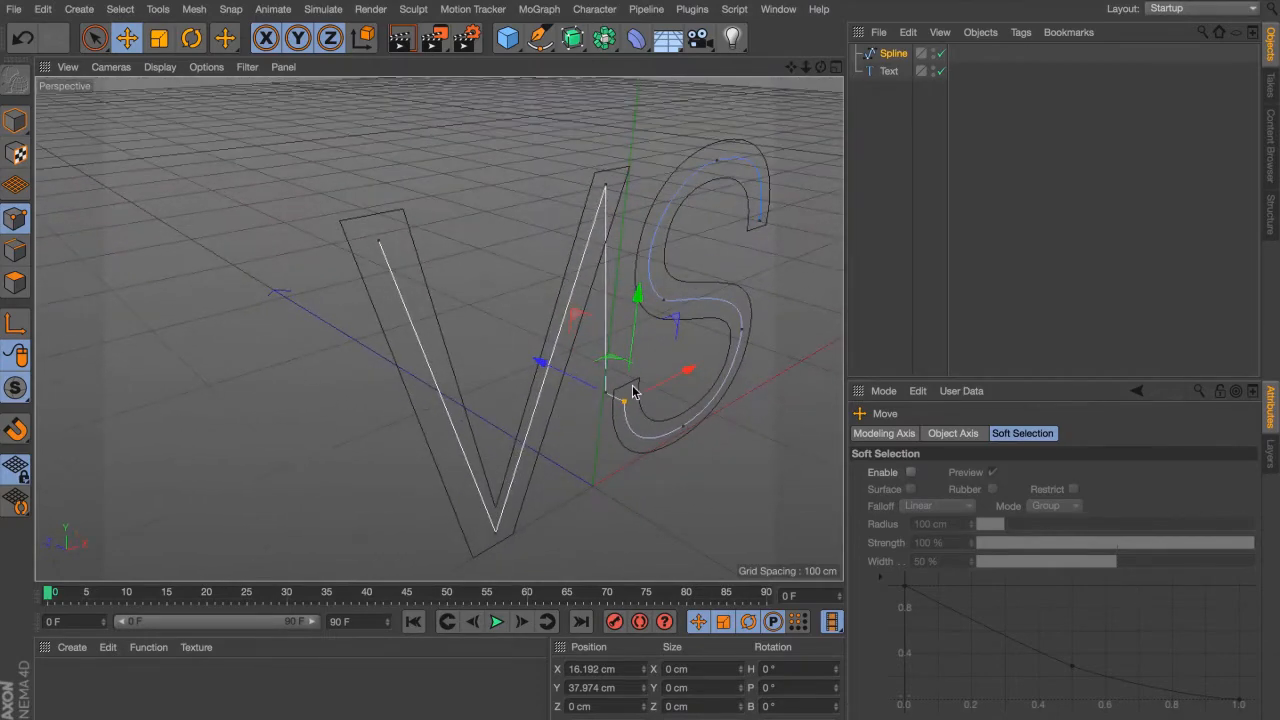
{"action": "key", "text": "9"}
{"action": "left_click", "coordinate": [606, 392]}
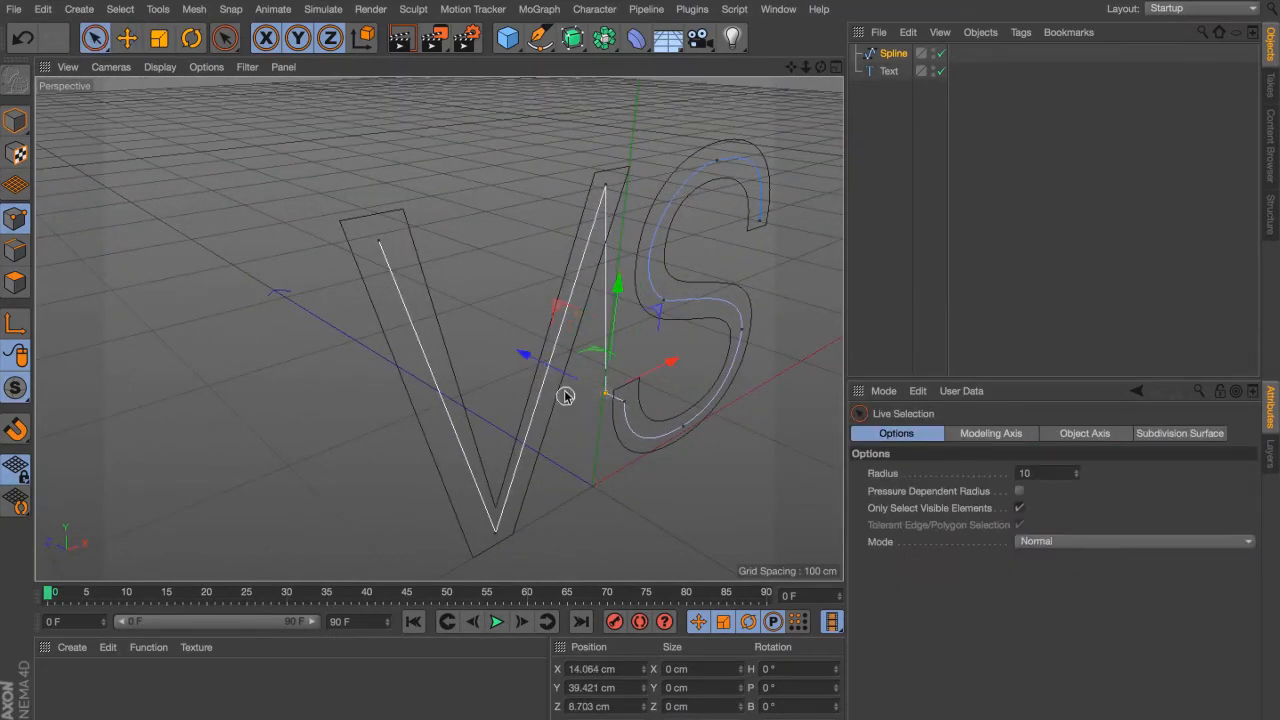
{"action": "left_click_drag", "start_coordinate": [561, 375], "coordinate": [545, 367]}
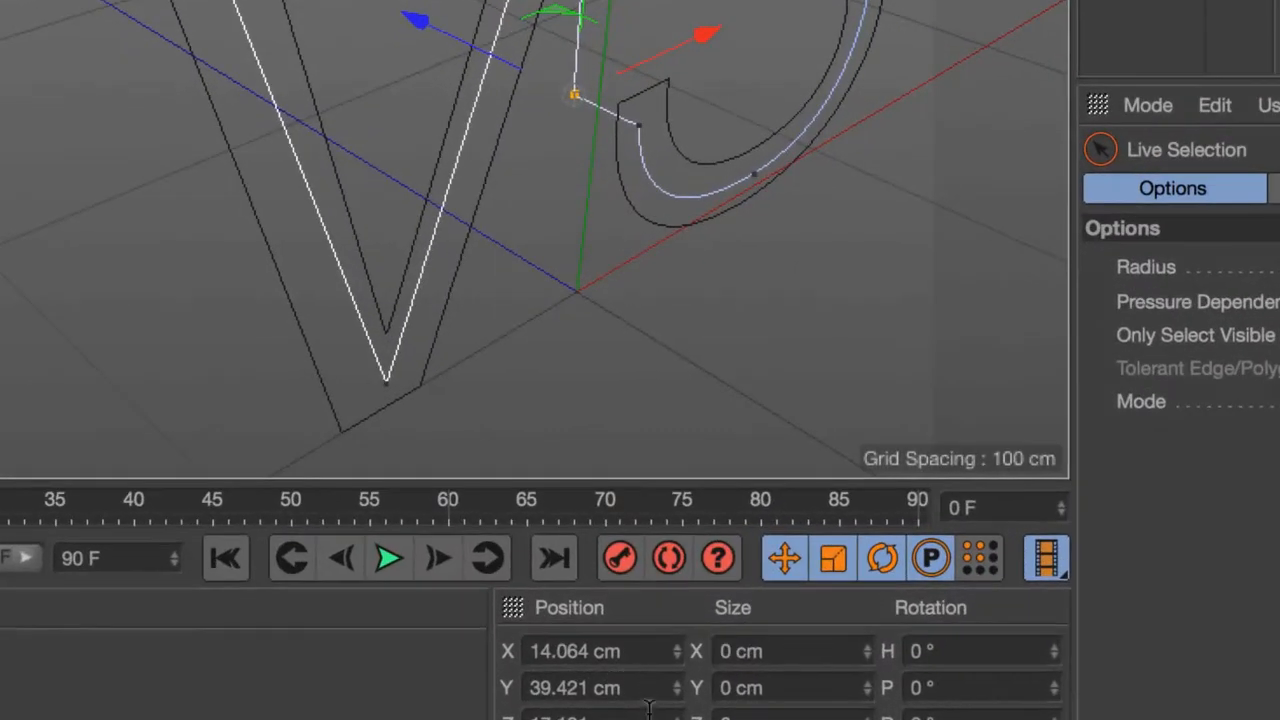
{"action": "double_click", "coordinate": [629, 704]}
{"action": "type", "text": "0"}
{"action": "key", "text": "Return"}
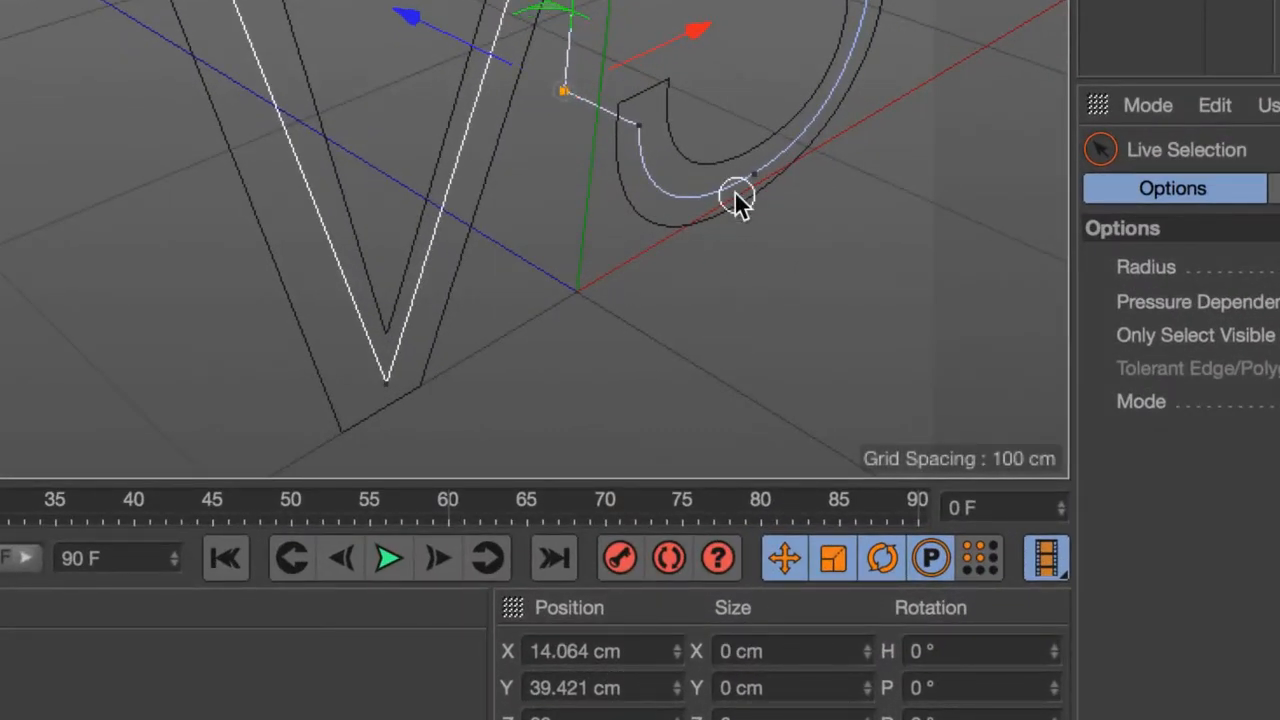
Step: In the front view, select the offset point and the S's lower-left end point and scale their X size to 0
{"action": "key", "text": "F4"}
{"action": "middle_click_drag", "start_coordinate": [250, 131], "coordinate": [488, 260], "text": "alt"}
{"action": "right_click_drag", "start_coordinate": [393, 229], "coordinate": [443, 208], "text": "alt"}
{"action": "middle_click_drag", "start_coordinate": [351, 197], "coordinate": [497, 300], "text": "alt"}
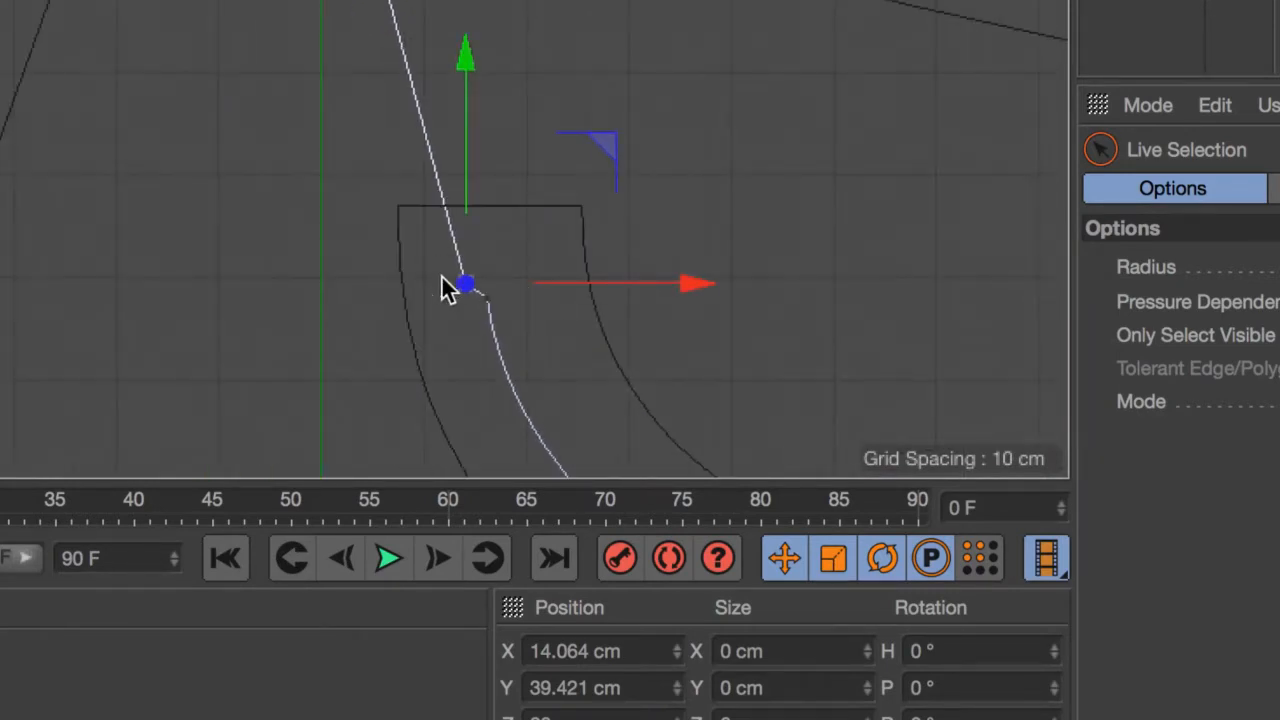
{"action": "left_click_drag", "start_coordinate": [361, 220], "coordinate": [655, 372]}
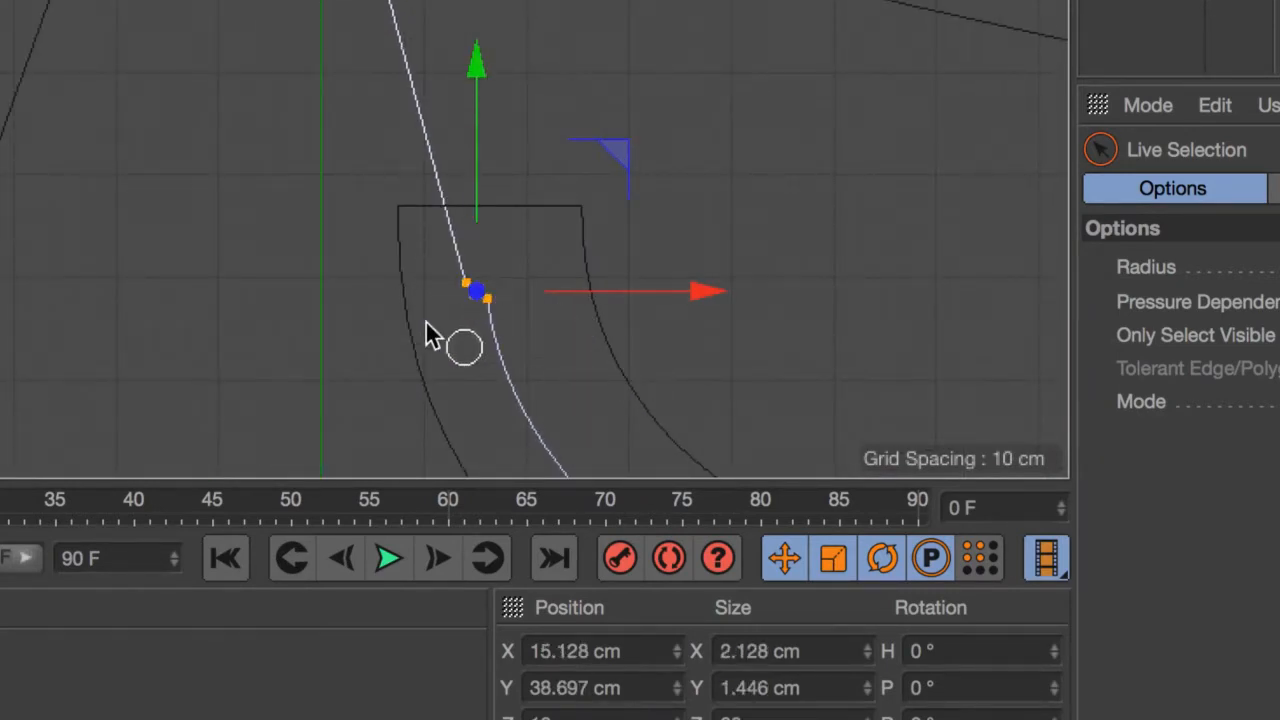
{"action": "key", "text": "t"}
{"action": "left_click_drag", "start_coordinate": [706, 288], "coordinate": [495, 285]}
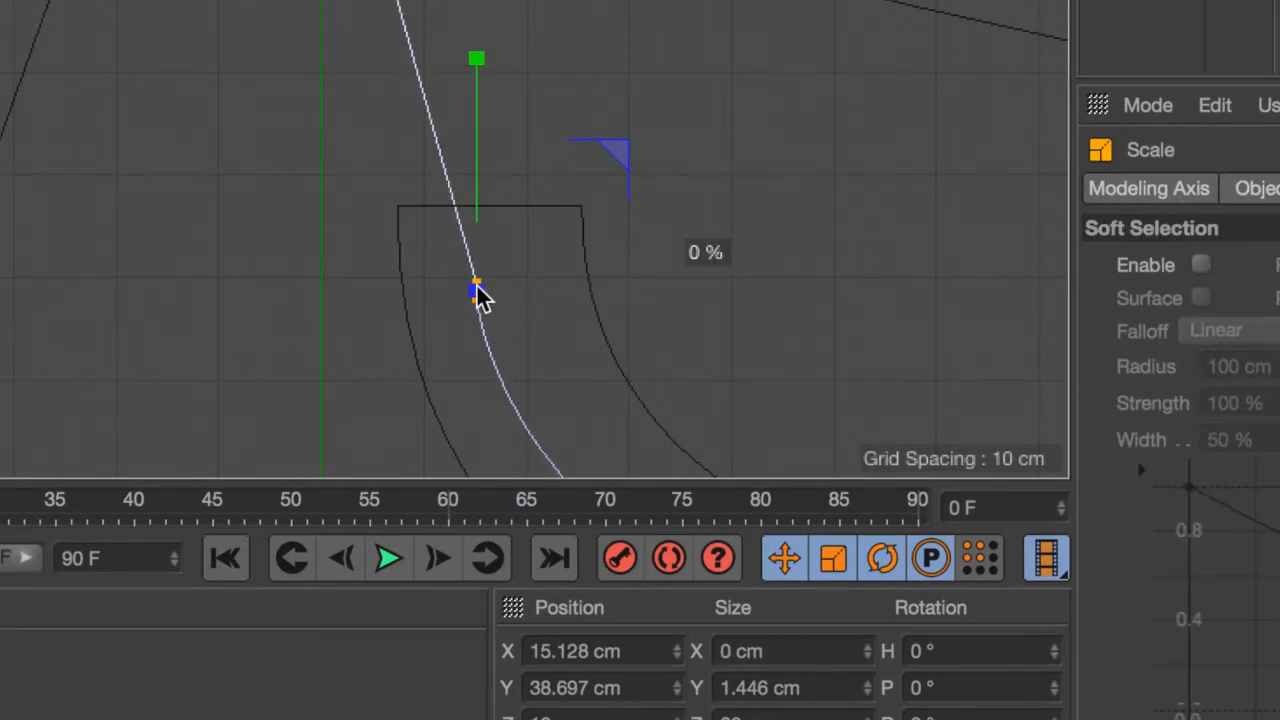
{"action": "left_click", "coordinate": [476, 291]}
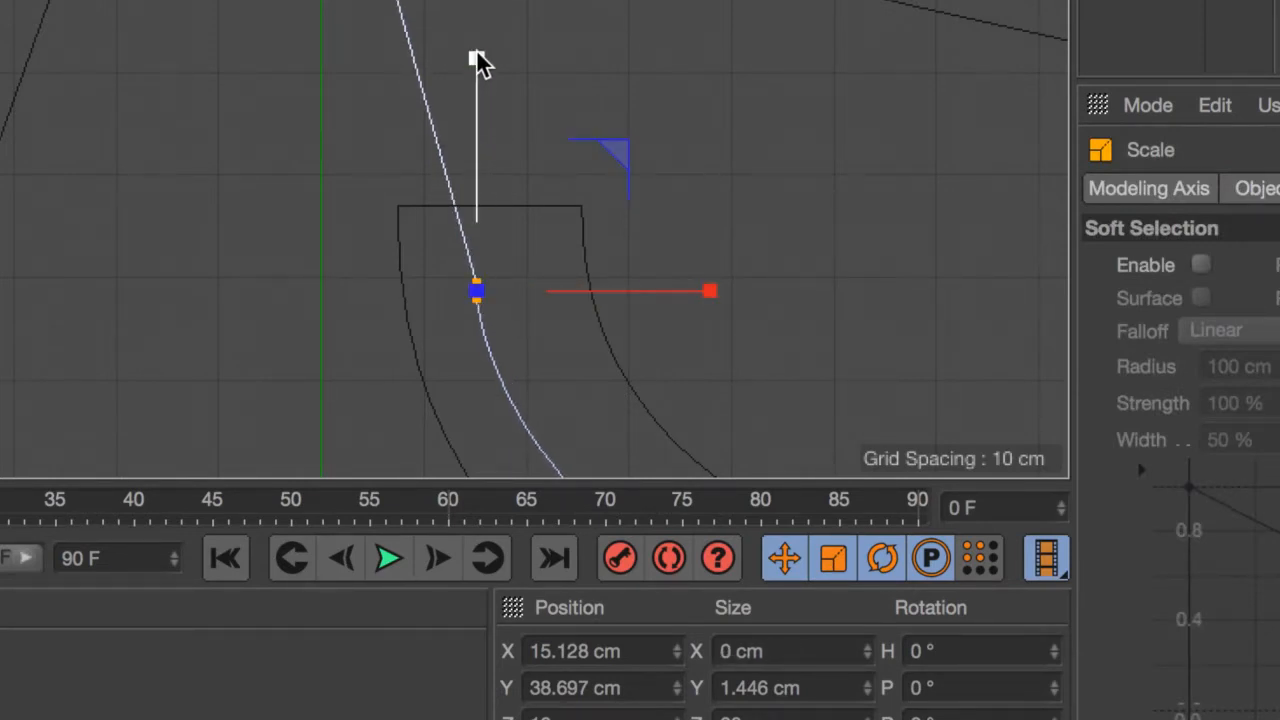
Step: Scale the Y size of the two points at the S's lower-left end to 0 so they share one height
{"action": "left_click_drag", "start_coordinate": [476, 58], "coordinate": [476, 186]}
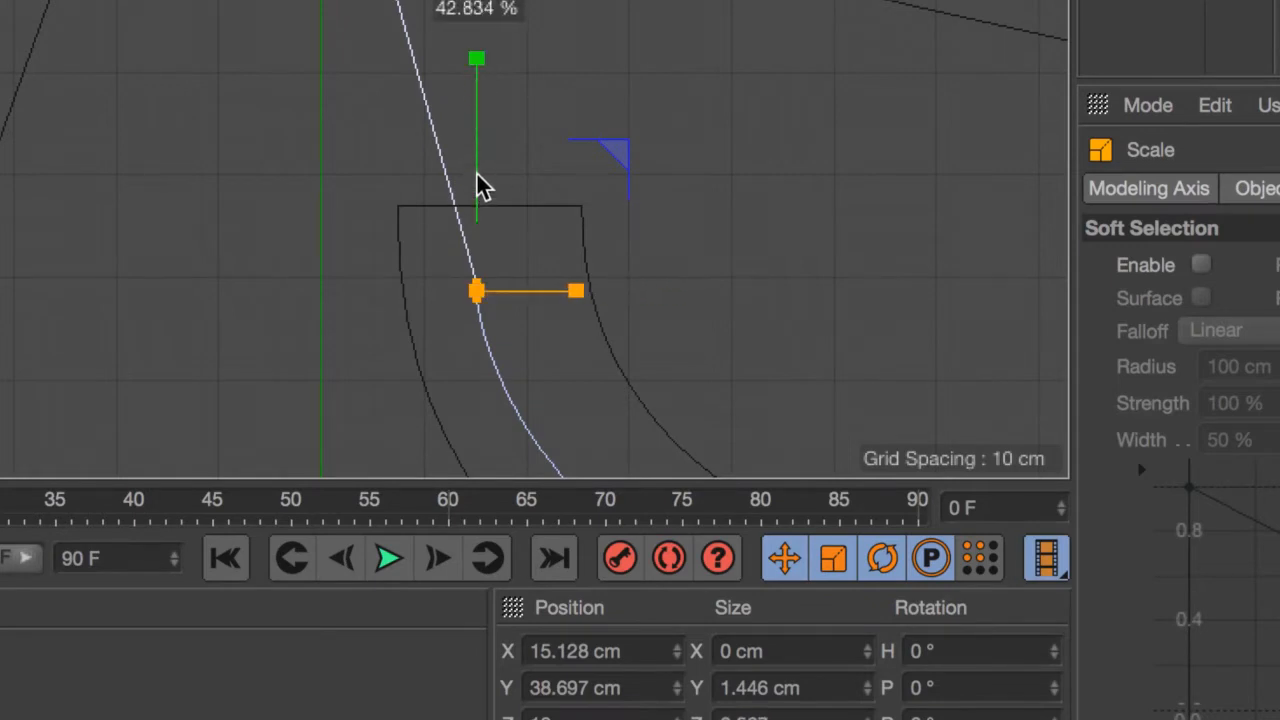
{"action": "left_click", "coordinate": [540, 157]}
{"action": "key", "text": "space"}
{"action": "left_click_drag", "start_coordinate": [488, 262], "coordinate": [474, 318]}
{"action": "key", "text": "space"}
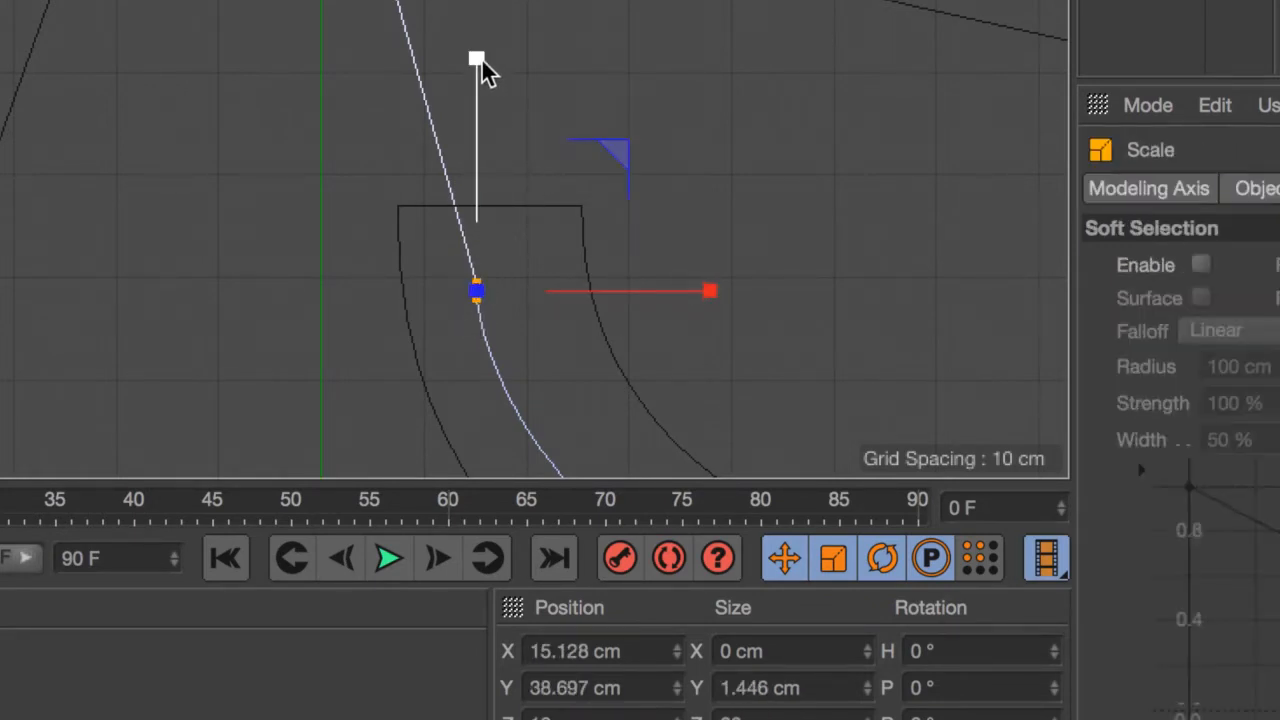
{"action": "left_click_drag", "start_coordinate": [480, 63], "coordinate": [480, 292]}
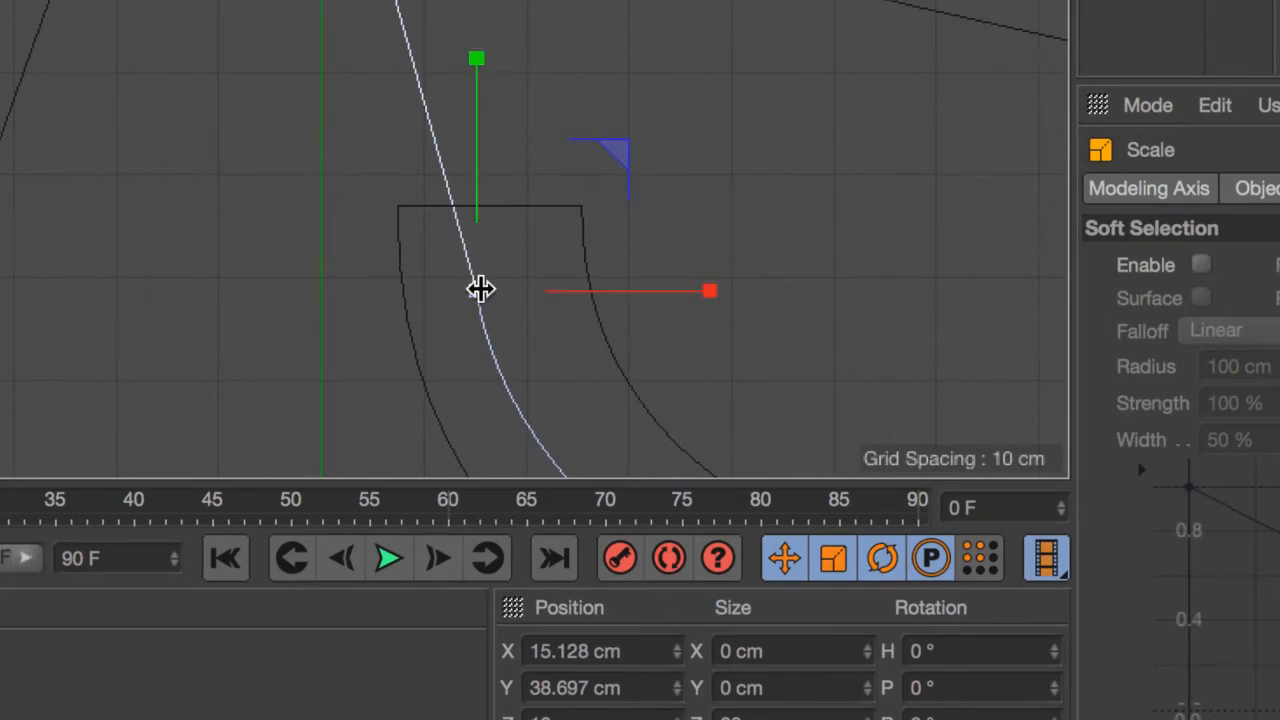
Step: In the perspective view, check the positions of both points at the S's lower-left end individually
{"action": "key", "text": "F1"}
{"action": "left_click_drag", "start_coordinate": [549, 177], "coordinate": [617, 123], "text": "alt"}
{"action": "right_click_drag", "start_coordinate": [617, 123], "coordinate": [681, 111], "text": "alt"}
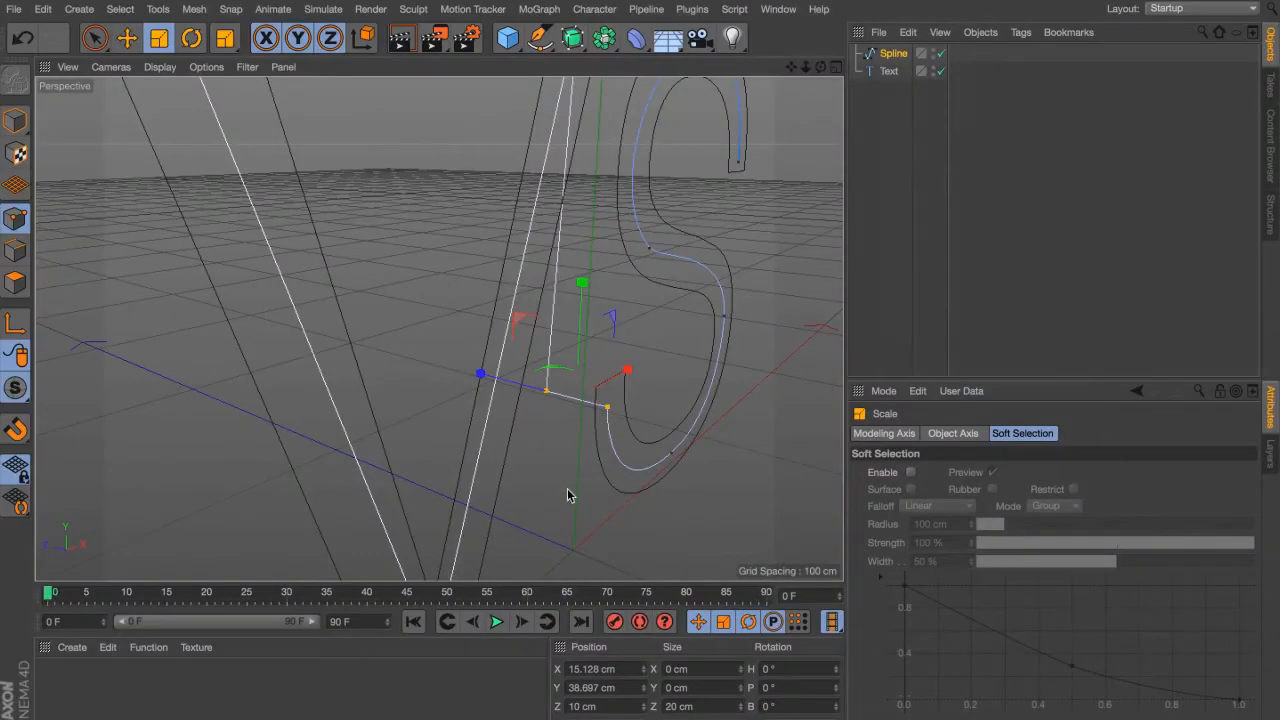
{"action": "right_click_drag", "start_coordinate": [583, 94], "coordinate": [745, 60], "text": "alt"}
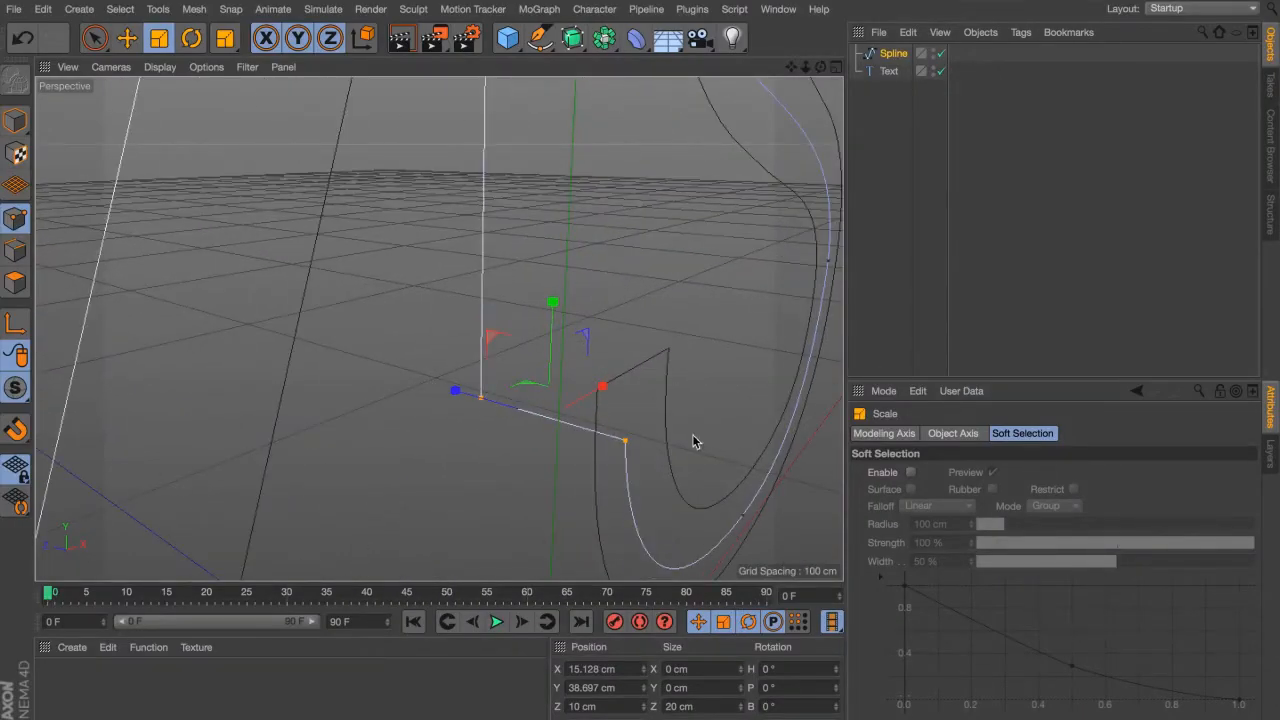
{"action": "left_click_drag", "start_coordinate": [575, 420], "coordinate": [432, 451], "text": "alt"}
{"action": "key", "text": "space"}
{"action": "left_click", "coordinate": [610, 458]}
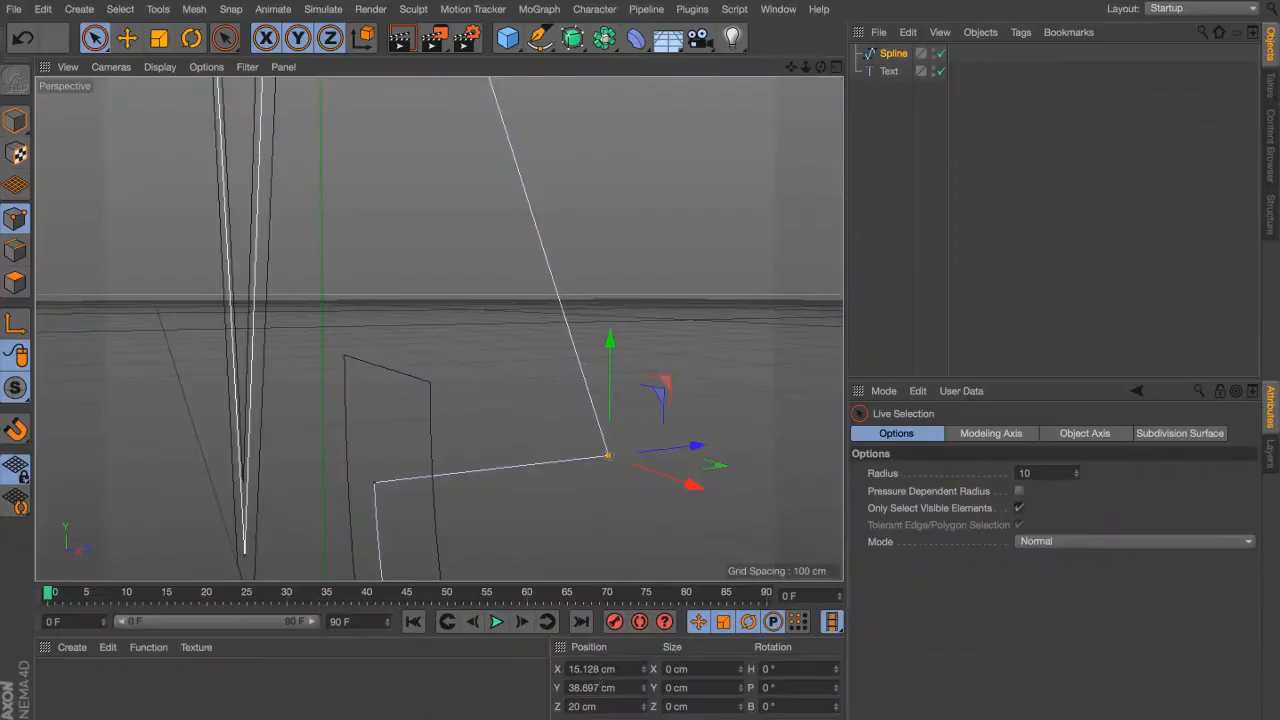
{"action": "left_click", "coordinate": [374, 483]}
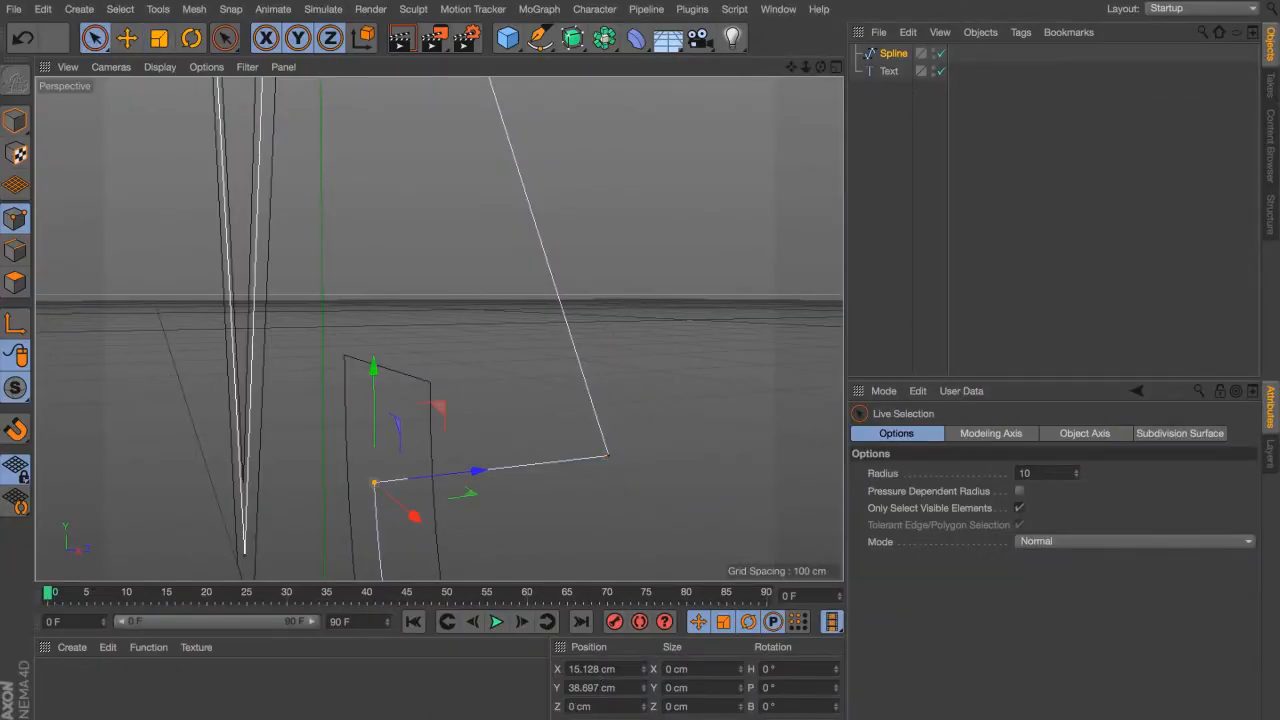
Step: Cut a new point with the Knife into the connecting line just below the V's upper-right tip
{"action": "right_click_drag", "start_coordinate": [573, 382], "coordinate": [402, 376], "text": "alt"}
{"action": "left_click_drag", "start_coordinate": [437, 329], "coordinate": [574, 362], "text": "alt"}
{"action": "right_click_drag", "start_coordinate": [566, 363], "coordinate": [735, 325], "text": "alt"}
{"action": "left_click_drag", "start_coordinate": [566, 332], "coordinate": [509, 364], "text": "alt"}
{"action": "key", "text": "k"}
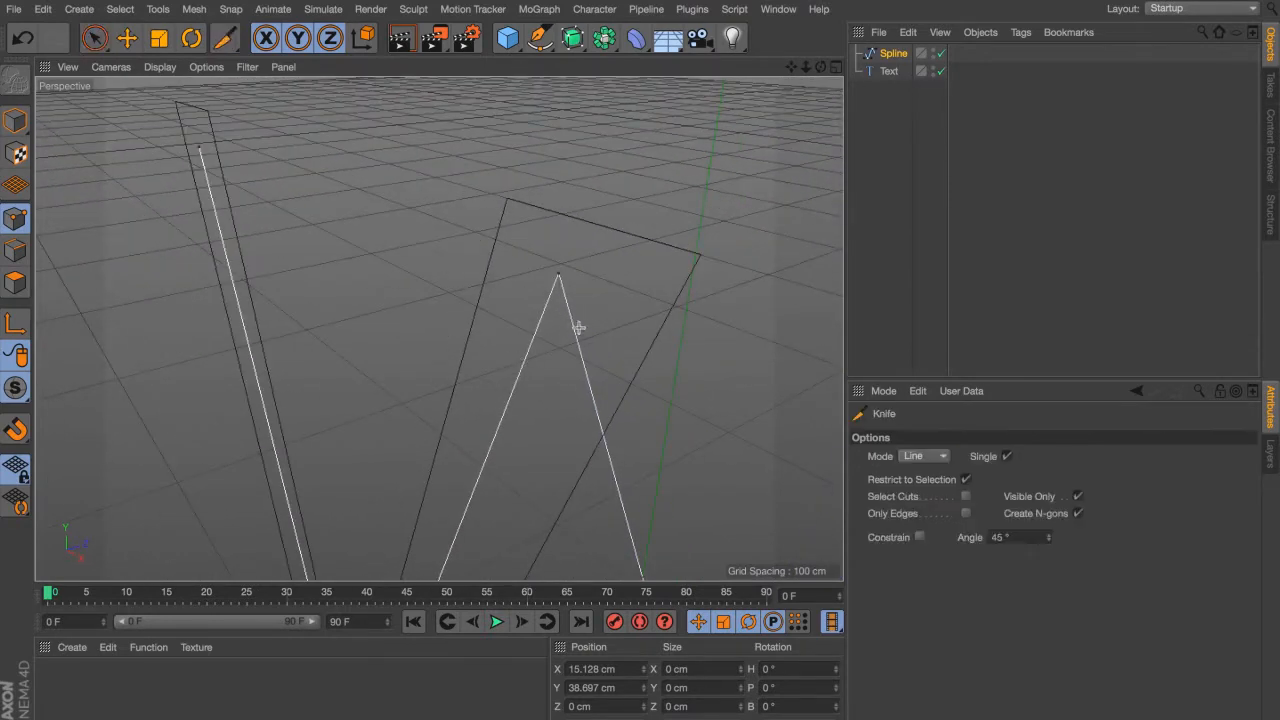
{"action": "right_click", "coordinate": [542, 318]}
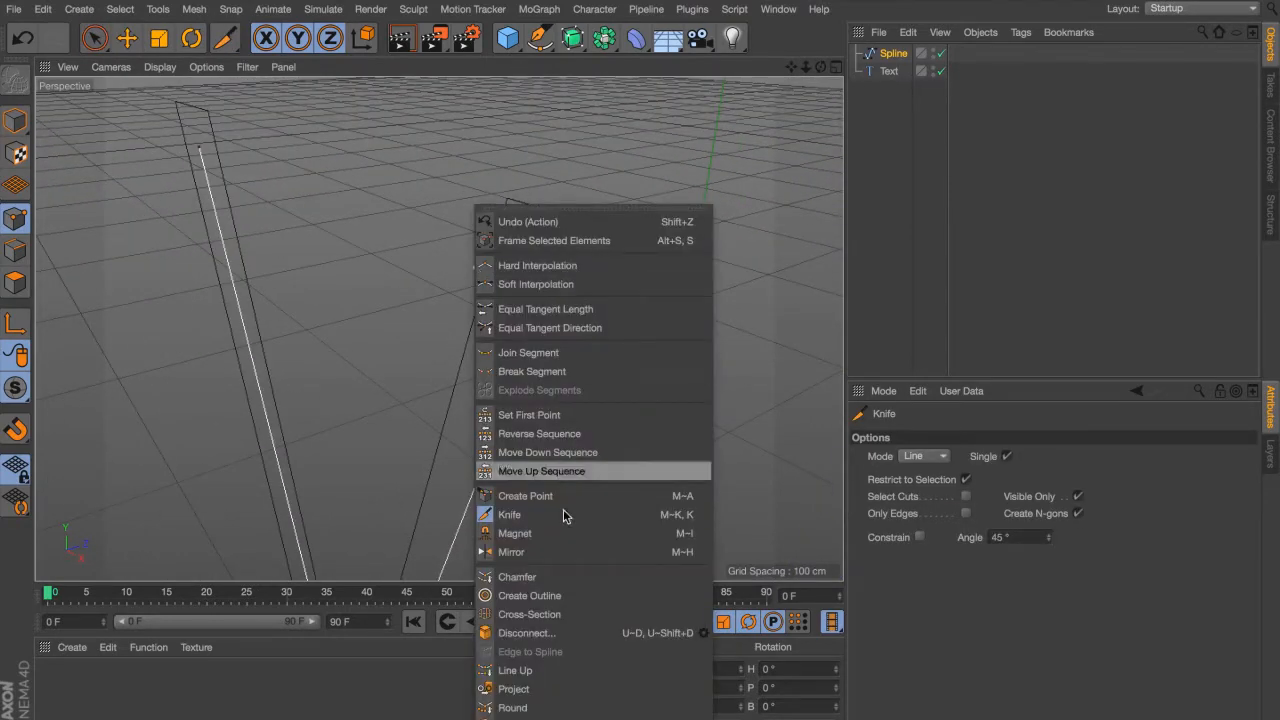
{"action": "left_click", "coordinate": [606, 471]}
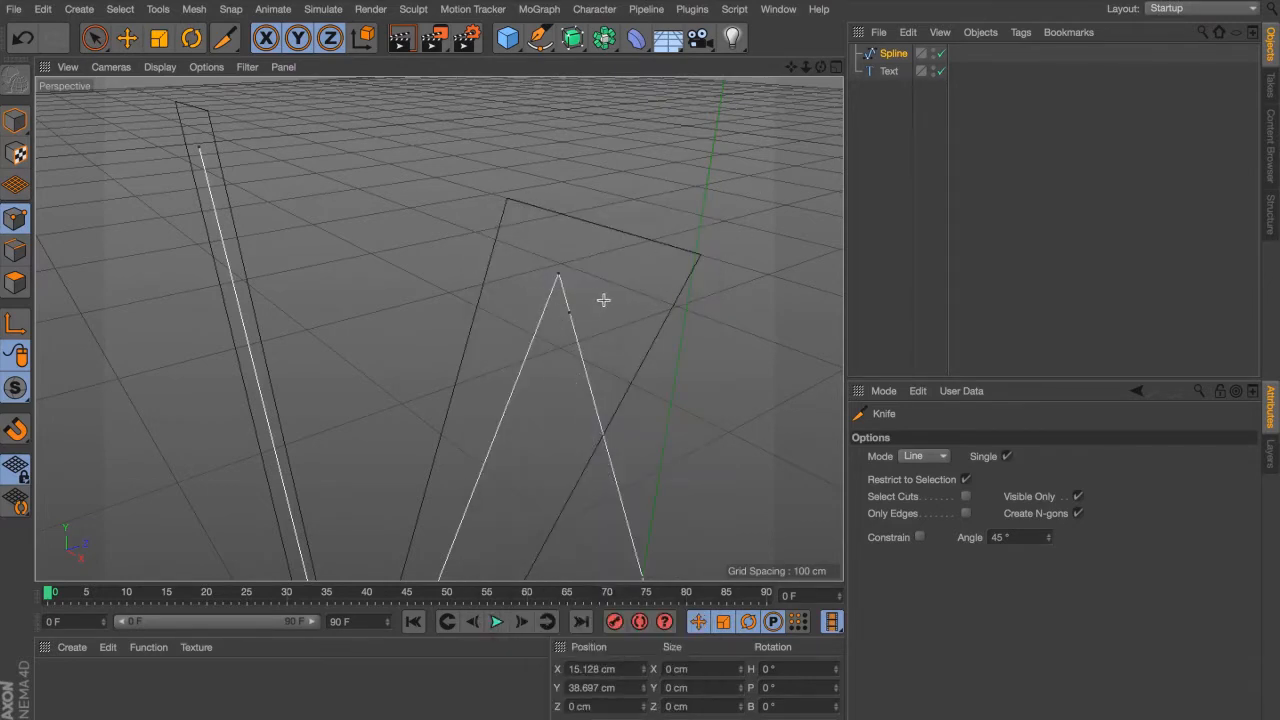
Step: Set the Z position of the new point near the V's upper-right tip to 20 cm
{"action": "key", "text": "space"}
{"action": "left_click", "coordinate": [549, 316]}
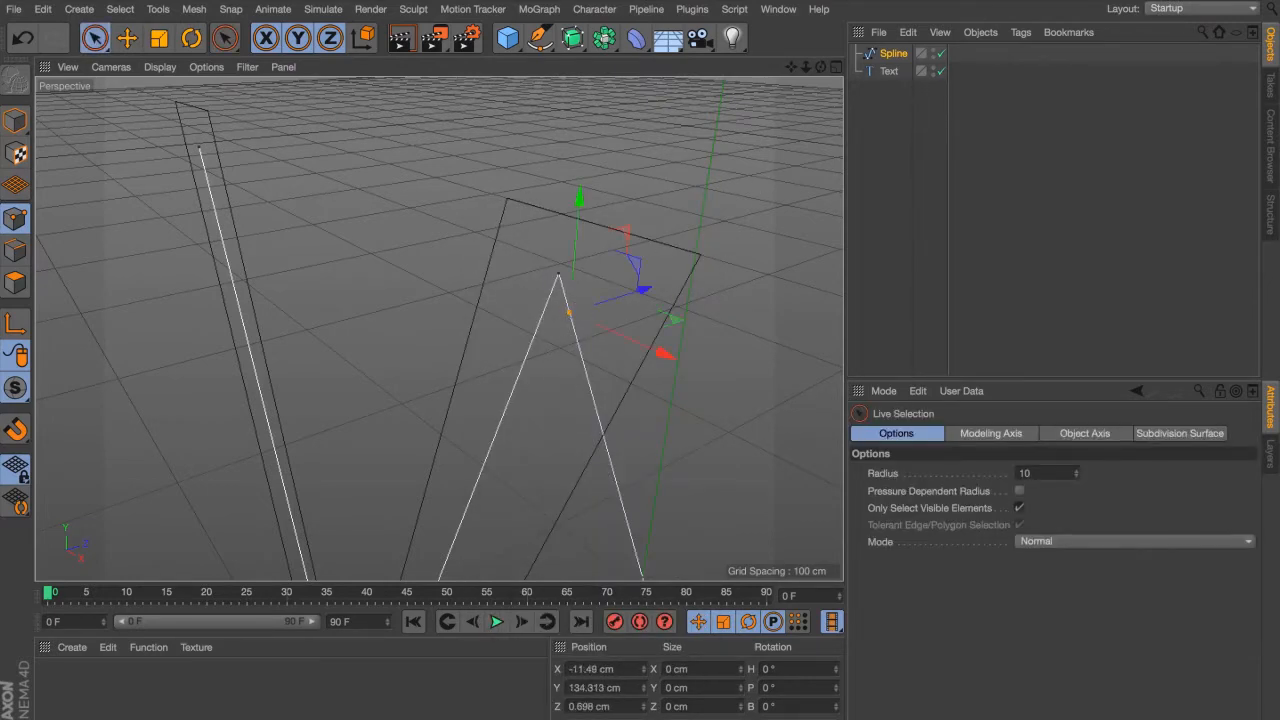
{"action": "double_click", "coordinate": [589, 706]}
{"action": "type", "text": "20"}
{"action": "key", "text": "Return"}
Step: In the front view, select the V's upper-right tip and its offset point and scale their X and Y sizes to 0
{"action": "left_click_drag", "start_coordinate": [670, 528], "coordinate": [747, 393], "text": "alt"}
{"action": "key", "text": "F4"}
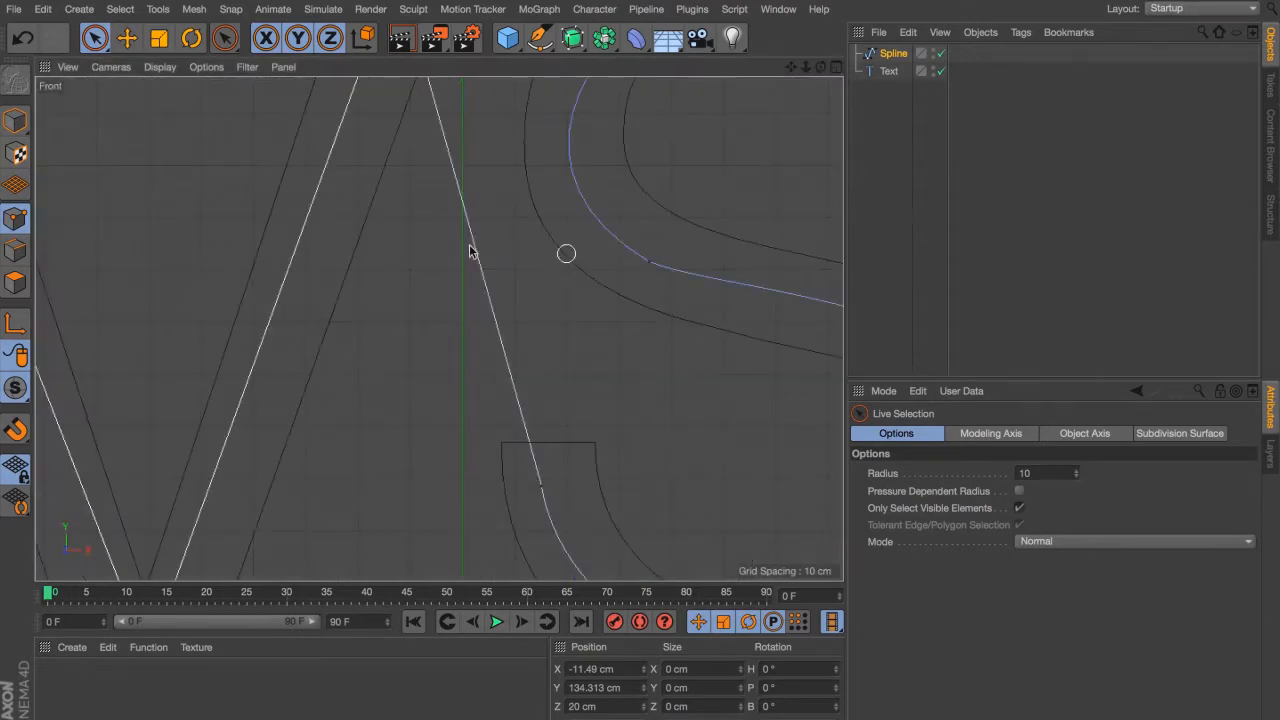
{"action": "middle_click_drag", "start_coordinate": [342, 170], "coordinate": [378, 352], "text": "alt"}
{"action": "right_click_drag", "start_coordinate": [366, 178], "coordinate": [414, 140], "text": "alt"}
{"action": "middle_click_drag", "start_coordinate": [414, 140], "coordinate": [422, 299], "text": "alt"}
{"action": "key", "text": "e"}
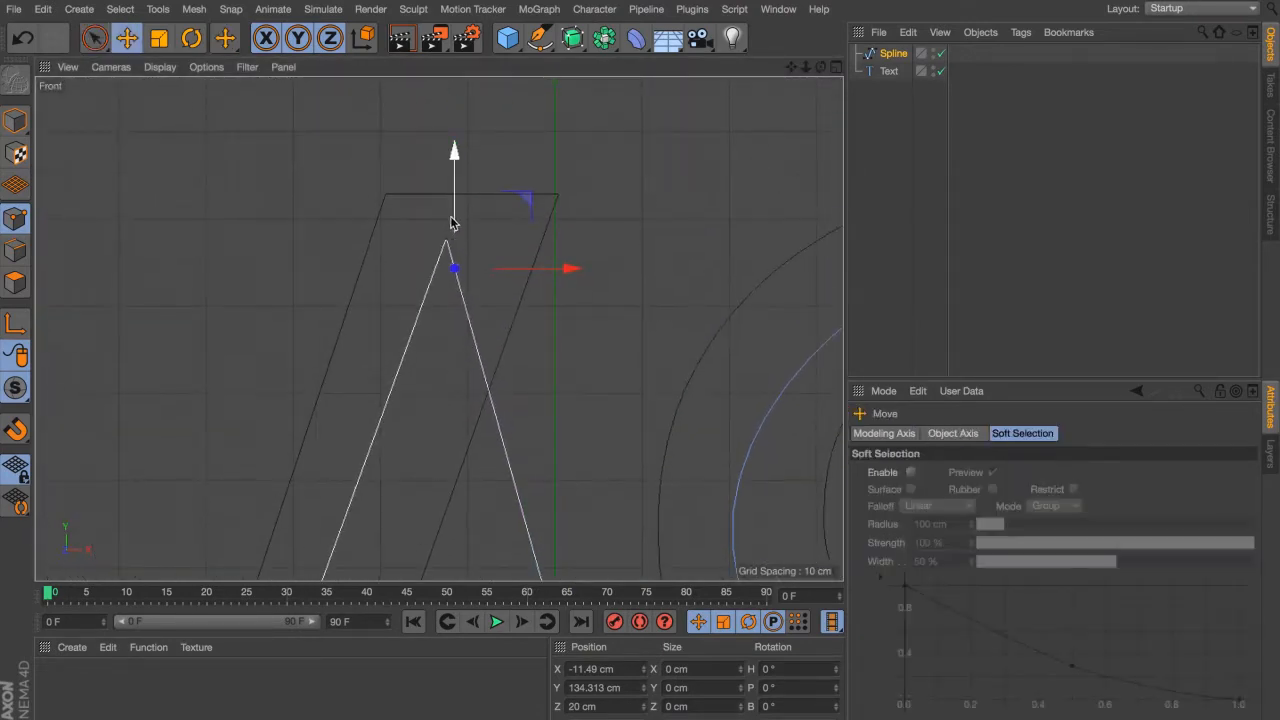
{"action": "key", "text": "space"}
{"action": "left_click_drag", "start_coordinate": [446, 235], "coordinate": [465, 298]}
{"action": "key", "text": "r"}
{"action": "key", "text": "t"}
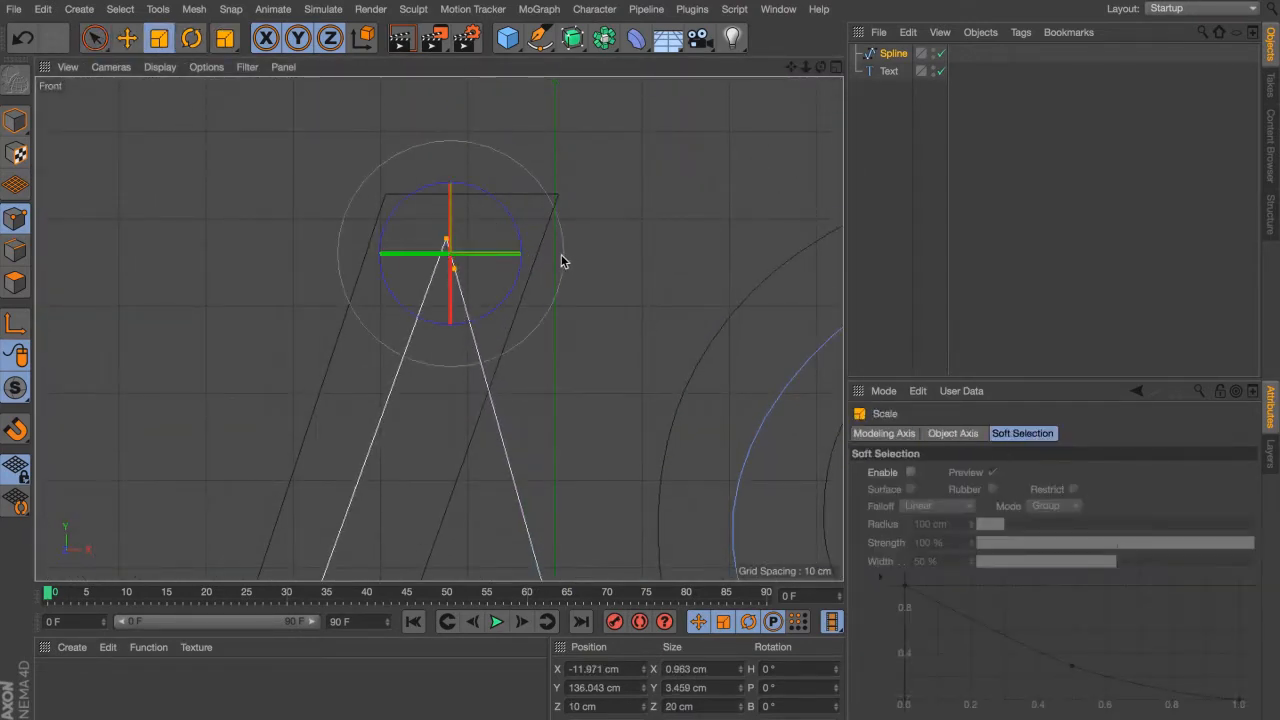
{"action": "left_click_drag", "start_coordinate": [566, 254], "coordinate": [448, 258]}
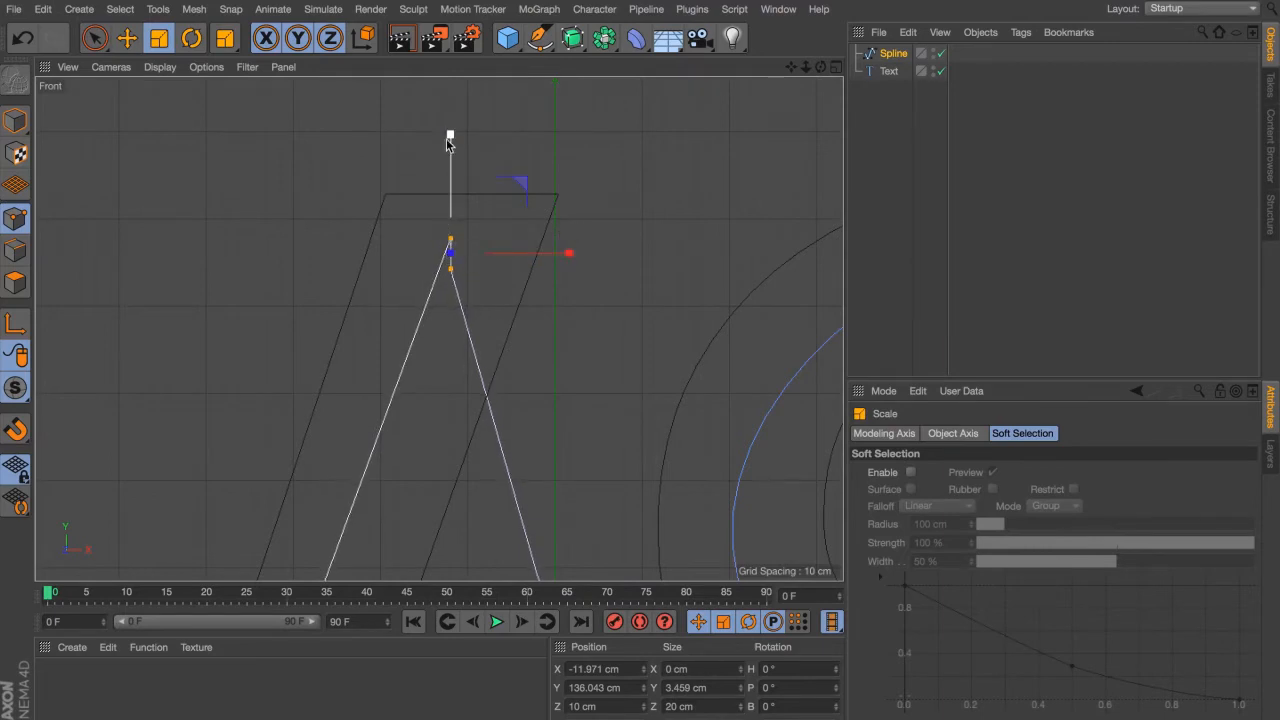
{"action": "left_click_drag", "start_coordinate": [450, 137], "coordinate": [451, 254]}
Step: Select the V's two upper front points and scale their Y size to 0 to level them
{"action": "right_click_drag", "start_coordinate": [481, 307], "coordinate": [463, 404], "text": "alt"}
{"action": "middle_click_drag", "start_coordinate": [463, 404], "coordinate": [499, 264], "text": "alt"}
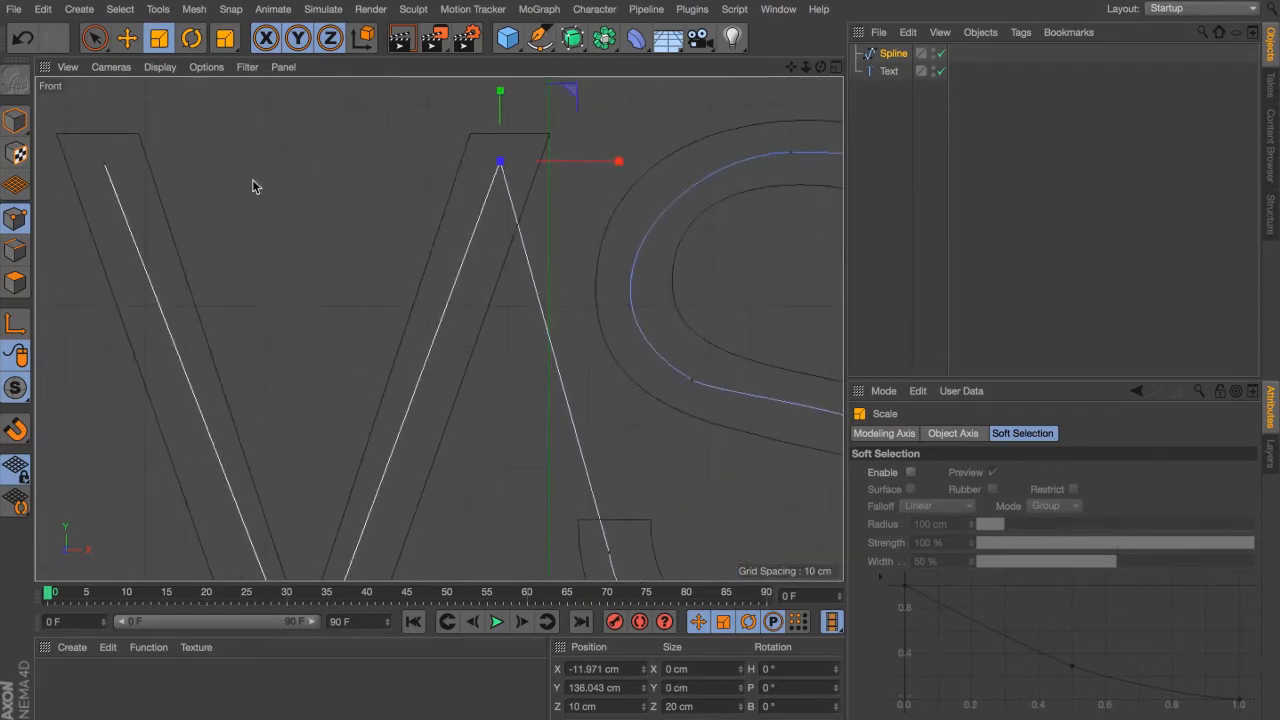
{"action": "key", "text": "space"}
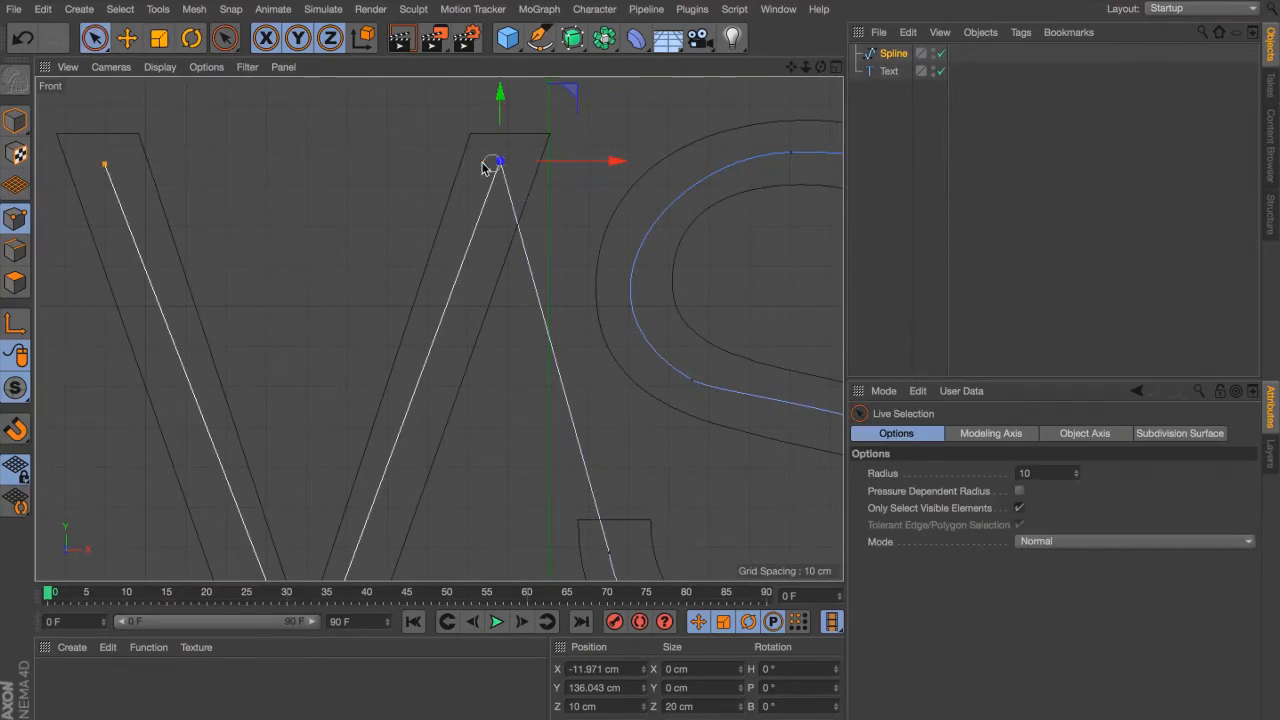
{"action": "left_click", "coordinate": [105, 164], "text": "shift"}
{"action": "key", "text": "t"}
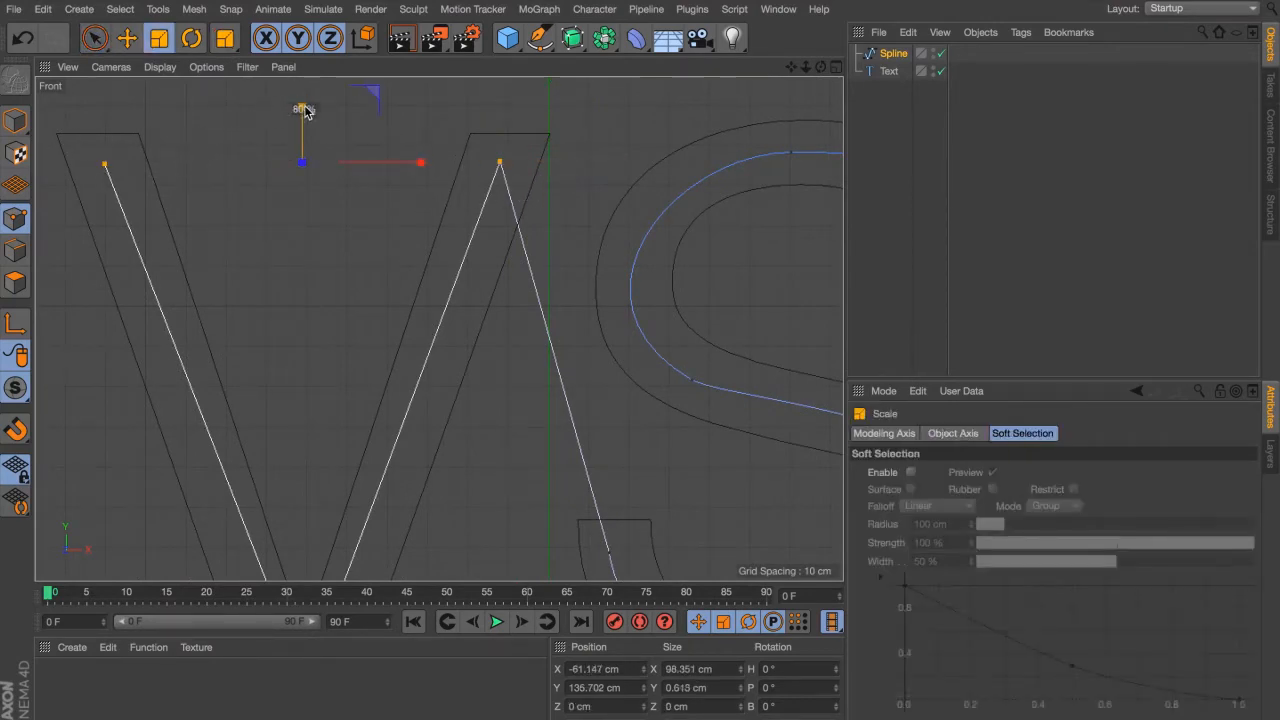
{"action": "left_click_drag", "start_coordinate": [305, 111], "coordinate": [314, 166]}
{"action": "key", "text": "e"}
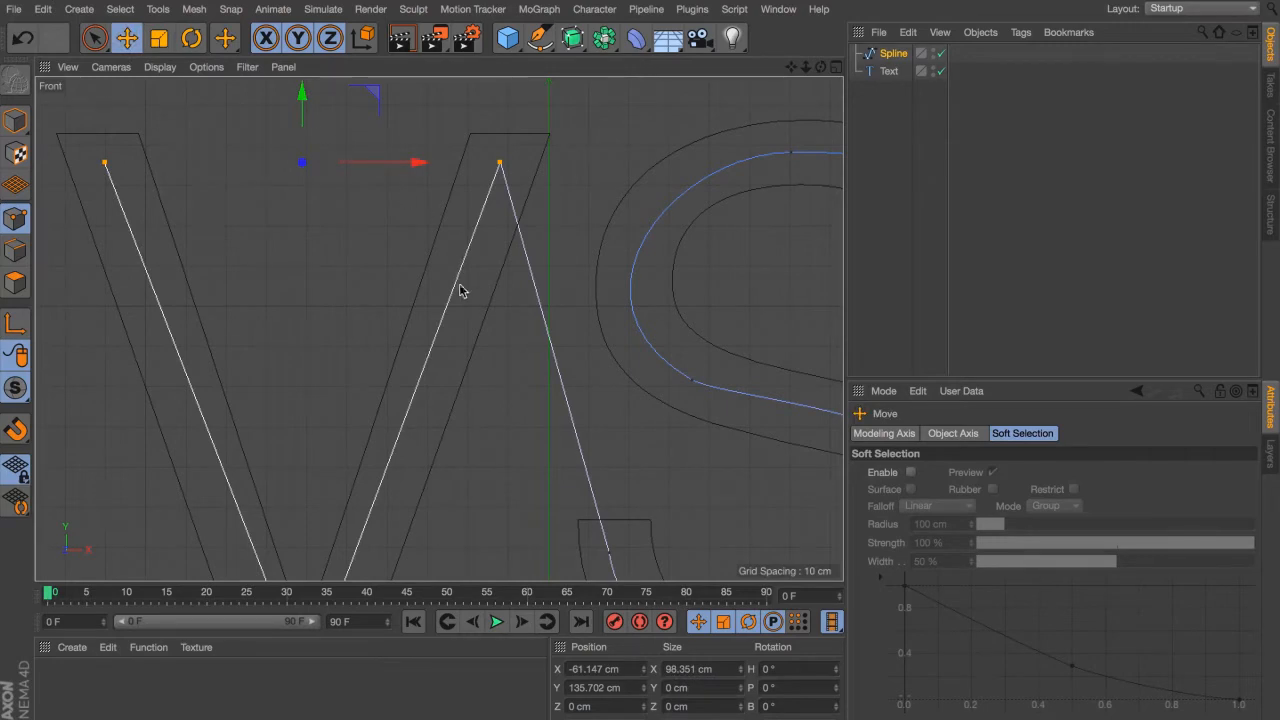
Step: Move the V's bottom point horizontally to about X -60.9 cm to centre it in the letter outline
{"action": "middle_click_drag", "start_coordinate": [460, 304], "coordinate": [484, 222], "text": "alt"}
{"action": "middle_click_drag", "start_coordinate": [431, 391], "coordinate": [495, 257], "text": "alt"}
{"action": "key", "text": "space"}
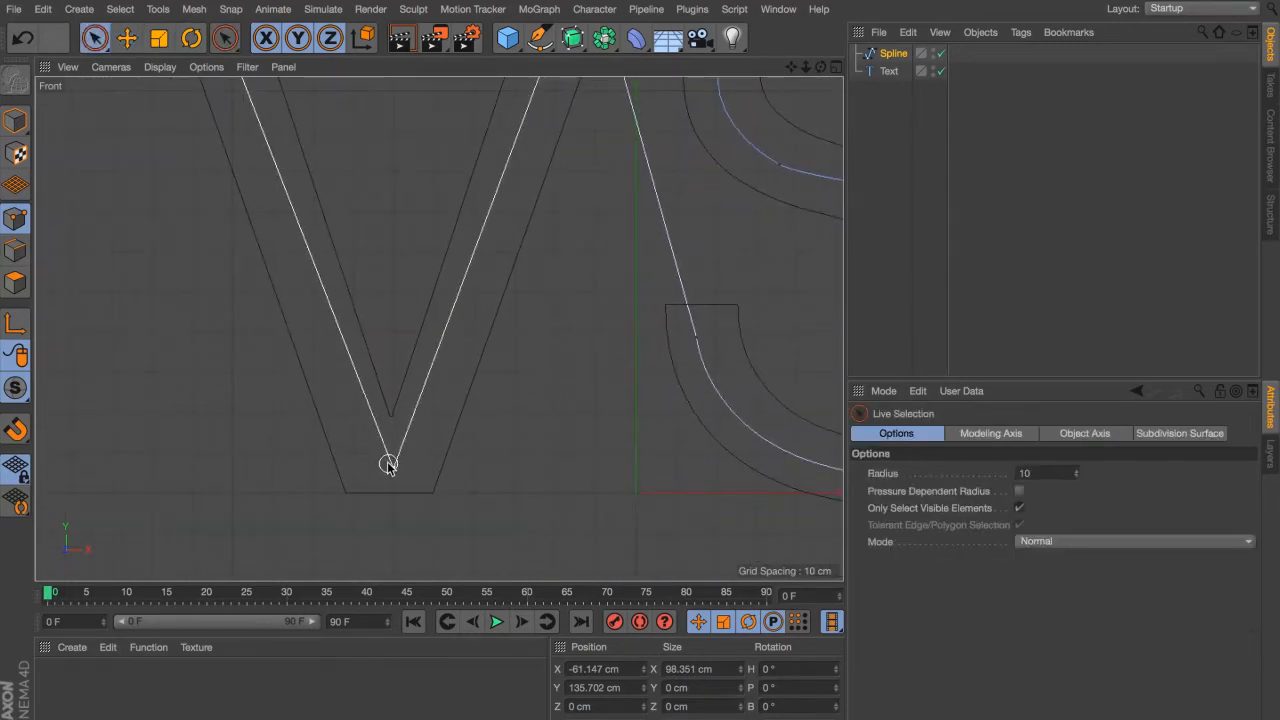
{"action": "left_click", "coordinate": [388, 464]}
{"action": "key", "text": "e"}
{"action": "scroll", "coordinate": [396, 468], "scroll_direction": "up", "scroll_amount": 5}
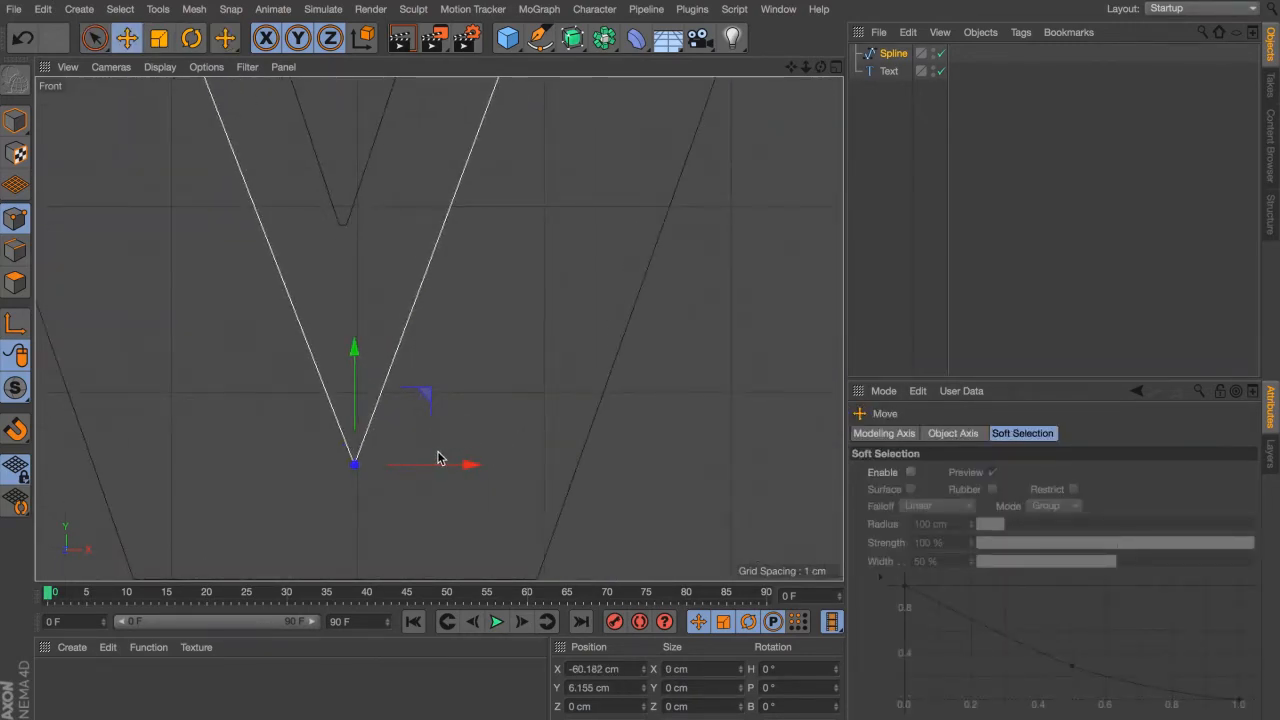
{"action": "left_click_drag", "start_coordinate": [458, 467], "coordinate": [450, 464]}
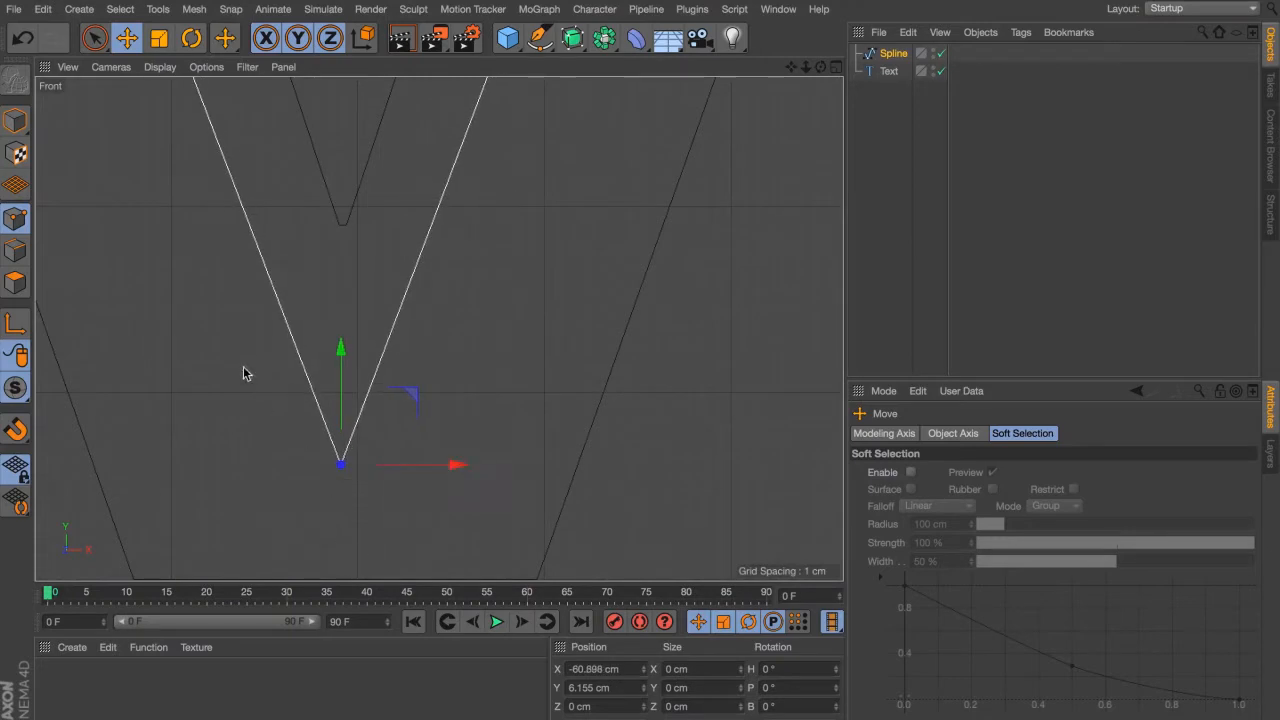
{"action": "scroll", "coordinate": [267, 431], "scroll_direction": "down", "scroll_amount": 5}
{"action": "scroll", "coordinate": [359, 364], "scroll_direction": "up", "scroll_amount": 2}
{"action": "scroll", "coordinate": [391, 283], "scroll_direction": "down", "scroll_amount": 5}
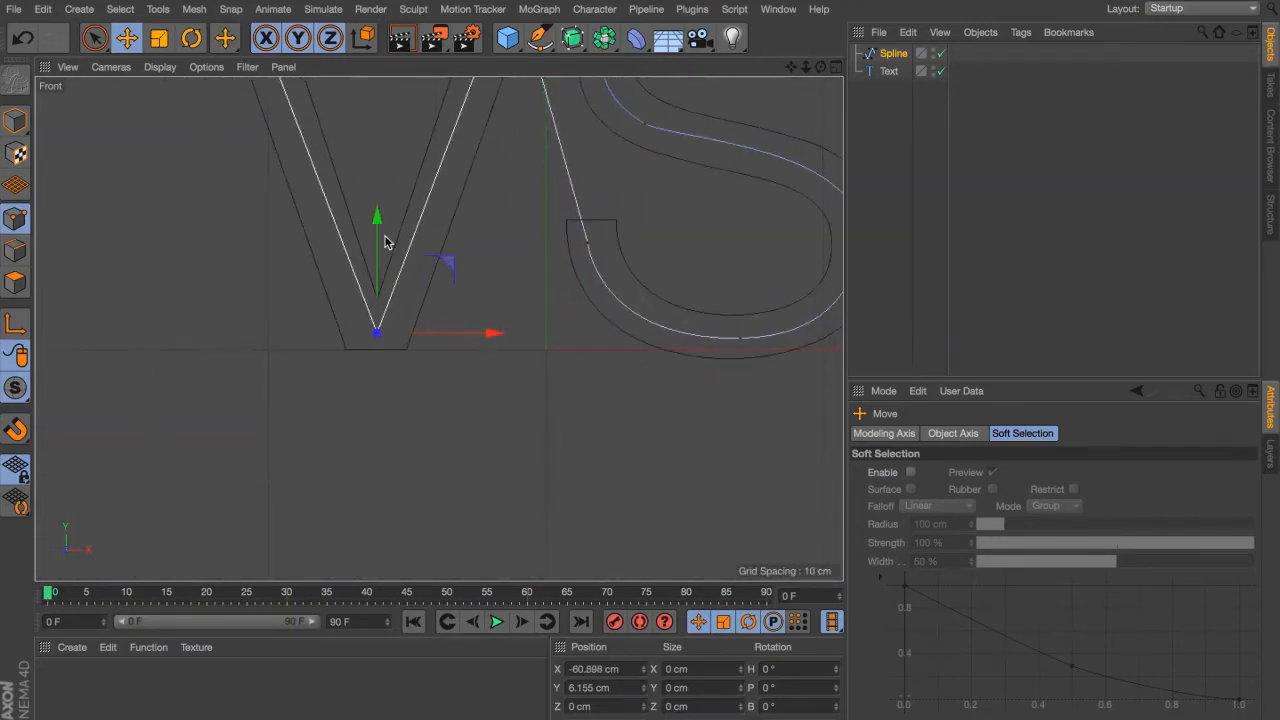
{"action": "middle_click_drag", "start_coordinate": [383, 243], "coordinate": [385, 434], "text": "alt"}
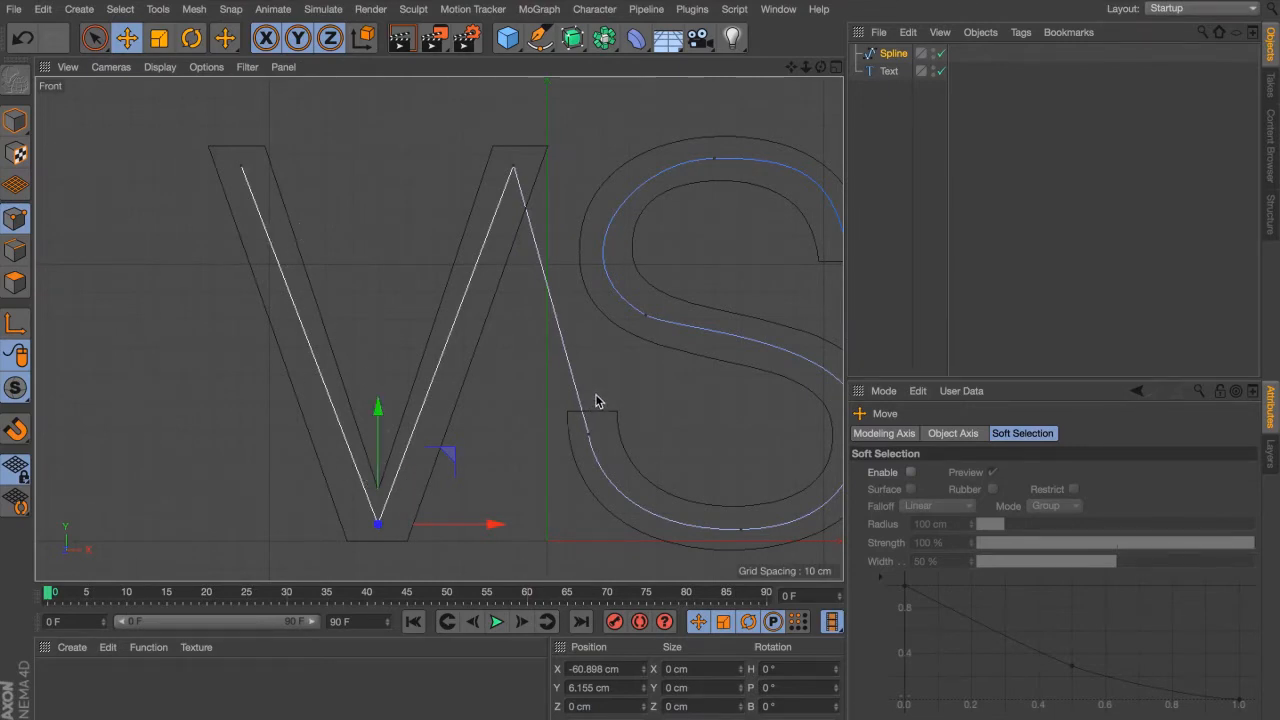
Step: Inspect the VS spline's depth and corners in the perspective view, and check them against the neon typography reference photo in the browser
{"action": "left_click", "coordinate": [529, 216]}
{"action": "key", "text": "9"}
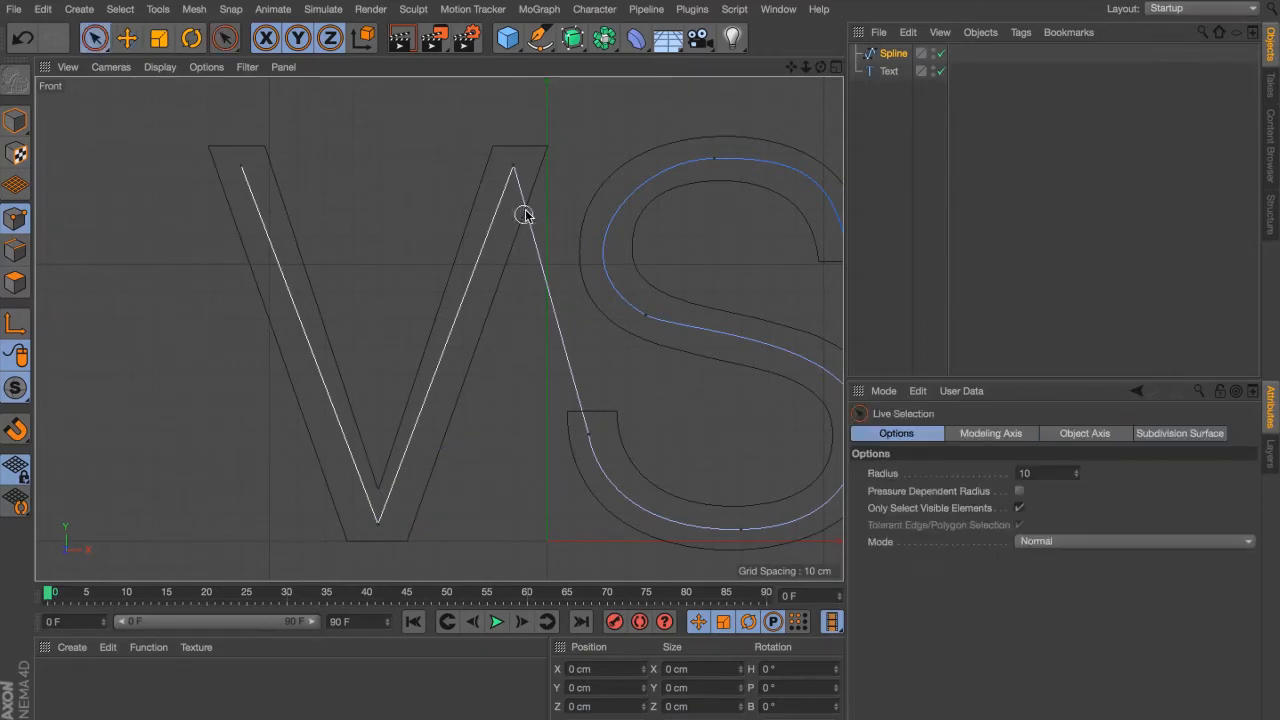
{"action": "key", "text": "F1"}
{"action": "left_click_drag", "start_coordinate": [588, 344], "coordinate": [486, 340], "text": "alt"}
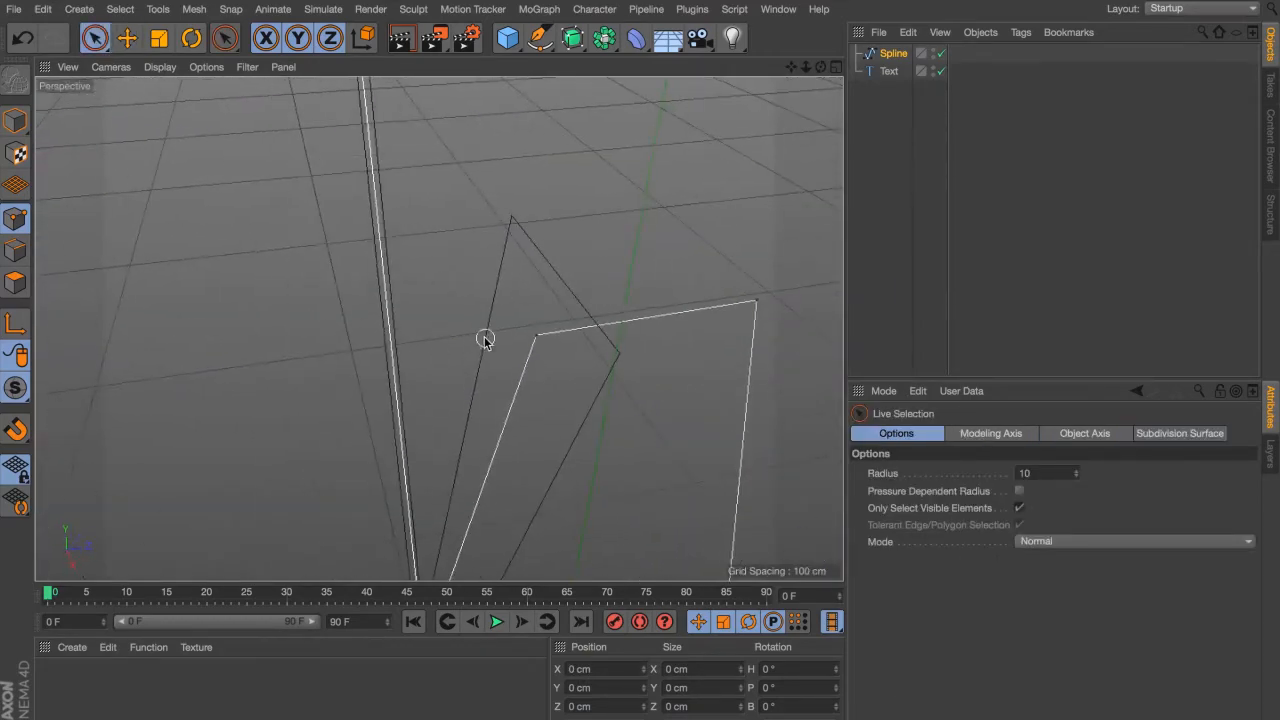
{"action": "right_click_drag", "start_coordinate": [486, 340], "coordinate": [369, 363], "text": "alt"}
{"action": "left_click_drag", "start_coordinate": [411, 366], "coordinate": [352, 408], "text": "alt"}
{"action": "middle_click_drag", "start_coordinate": [352, 408], "coordinate": [377, 358], "text": "alt"}
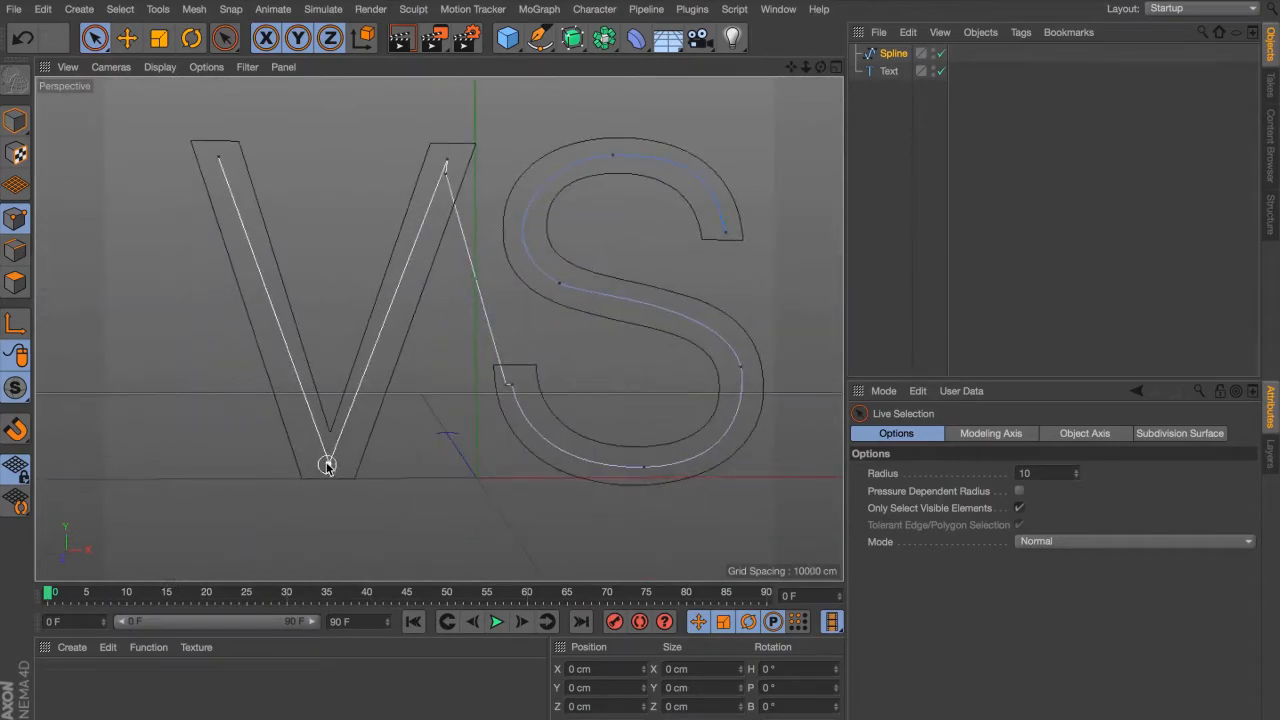
{"action": "right_click_drag", "start_coordinate": [327, 463], "coordinate": [415, 442], "text": "alt"}
{"action": "key", "text": "super+Tab"}
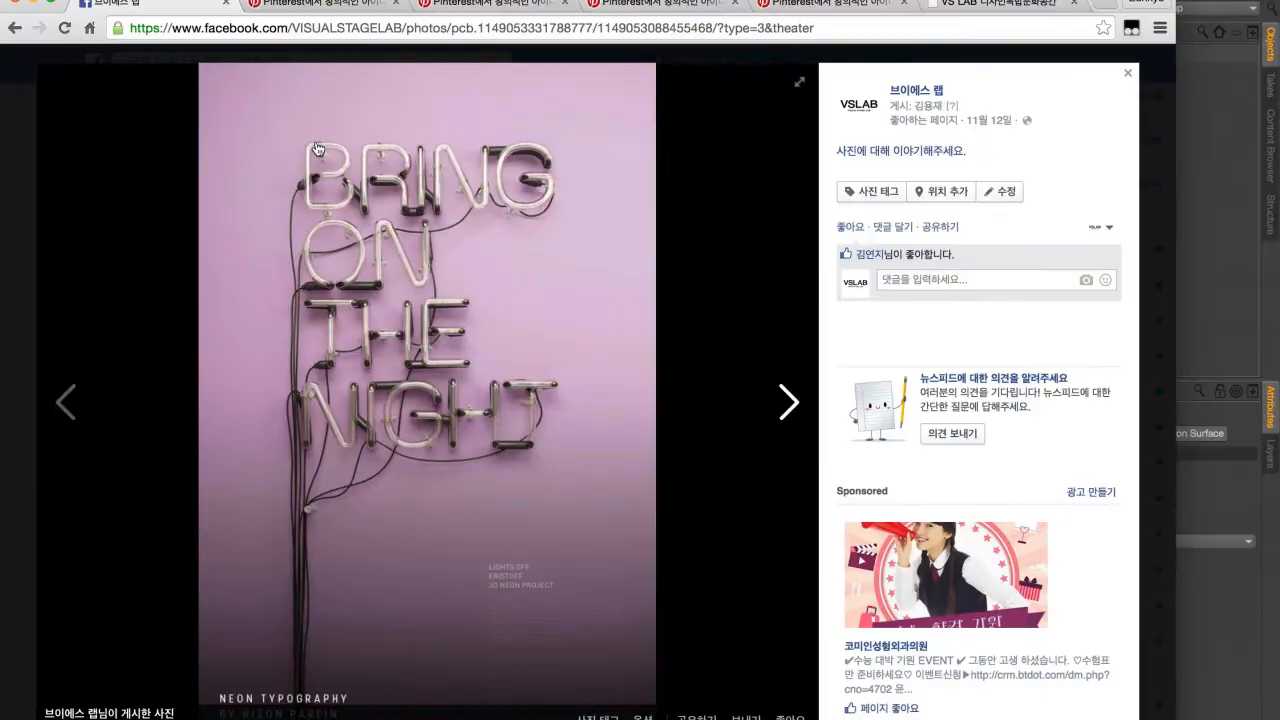
{"action": "key", "text": "super+Tab"}
{"action": "right_click_drag", "start_coordinate": [472, 163], "coordinate": [337, 234], "text": "alt"}
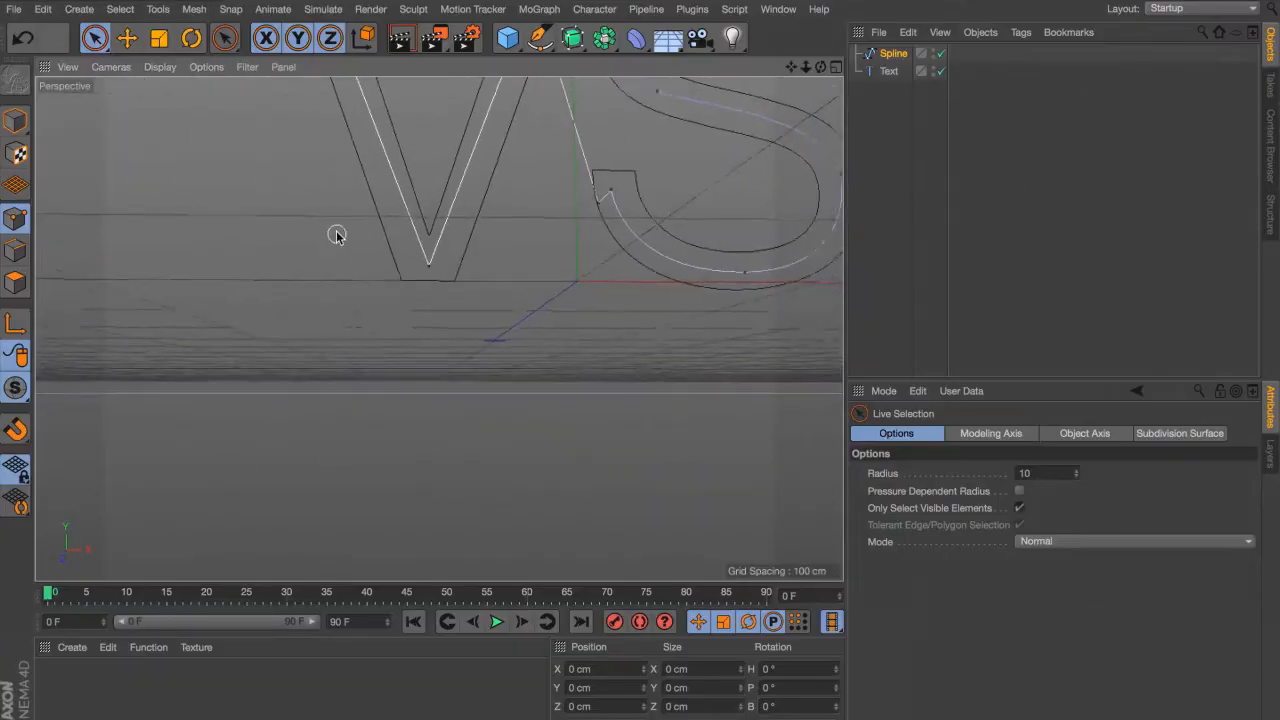
{"action": "middle_click_drag", "start_coordinate": [543, 174], "coordinate": [346, 331], "text": "alt"}
{"action": "right_click_drag", "start_coordinate": [520, 292], "coordinate": [460, 300], "text": "alt"}
{"action": "middle_click_drag", "start_coordinate": [565, 283], "coordinate": [410, 302], "text": "alt"}
Step: In the front view, draw a right-angled test line beside the S, with its corner near X 214 cm, Y 145 cm and a horizontal arm about 119 cm long
{"action": "key", "text": "F4"}
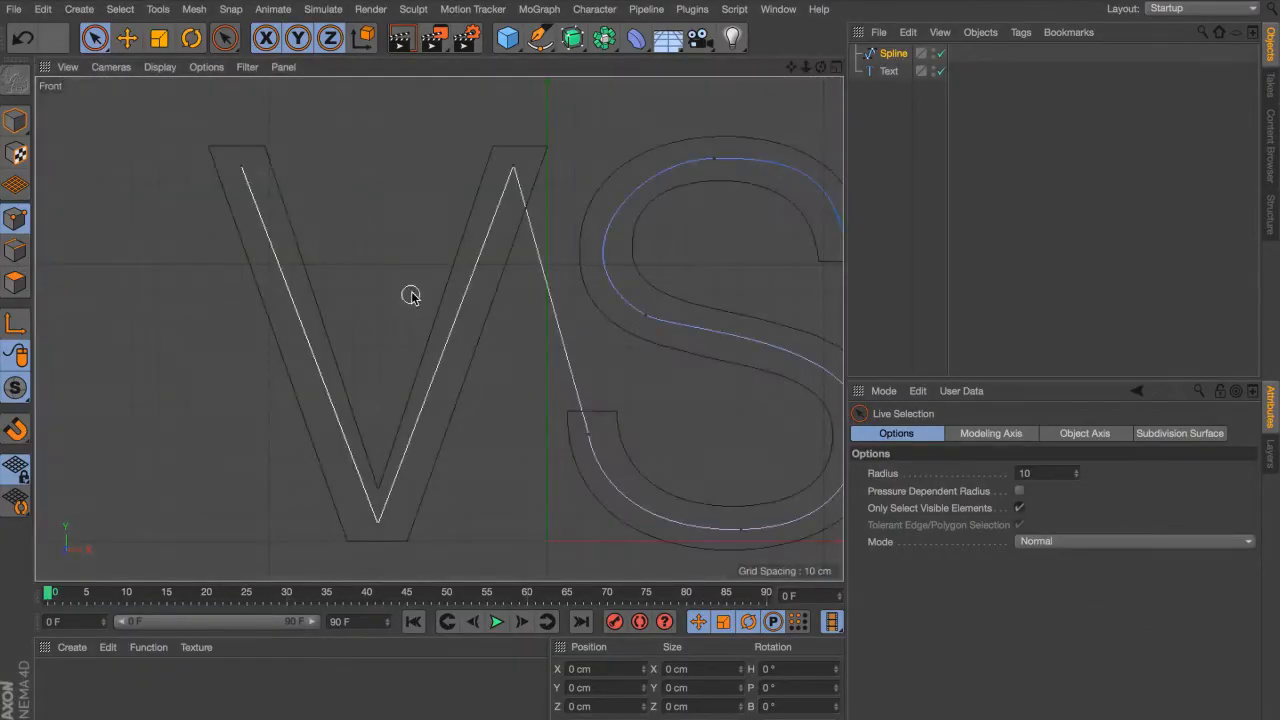
{"action": "right_click_drag", "start_coordinate": [484, 270], "coordinate": [444, 294], "text": "alt"}
{"action": "middle_click_drag", "start_coordinate": [688, 238], "coordinate": [386, 254], "text": "alt"}
{"action": "left_click", "coordinate": [539, 38]}
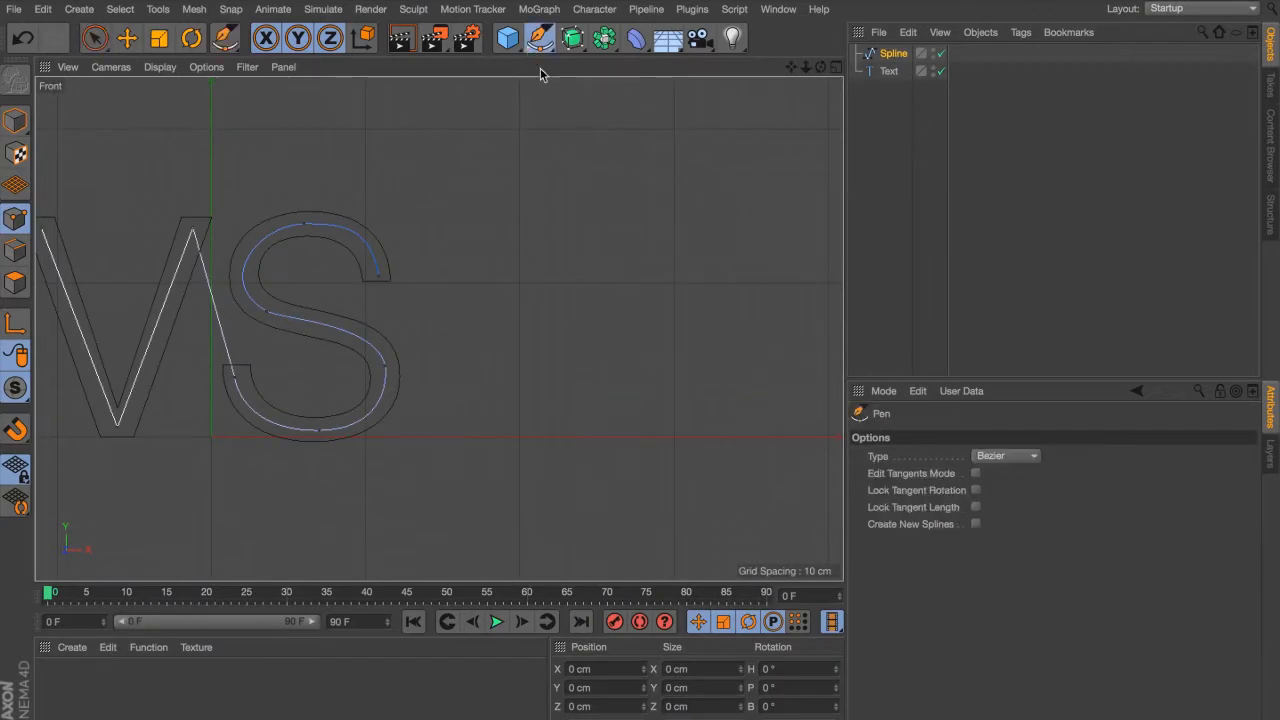
{"action": "left_click", "coordinate": [541, 403]}
{"action": "left_click", "coordinate": [540, 213]}
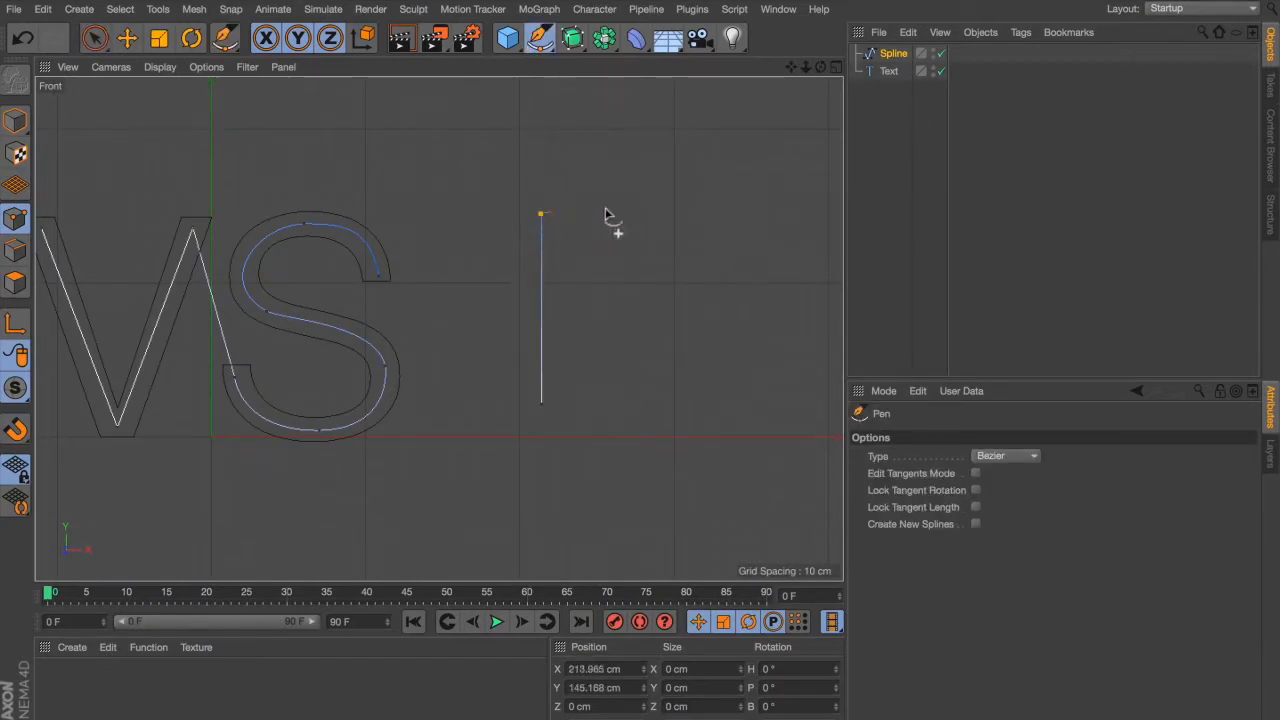
{"action": "left_click", "coordinate": [722, 216]}
{"action": "key", "text": "space"}
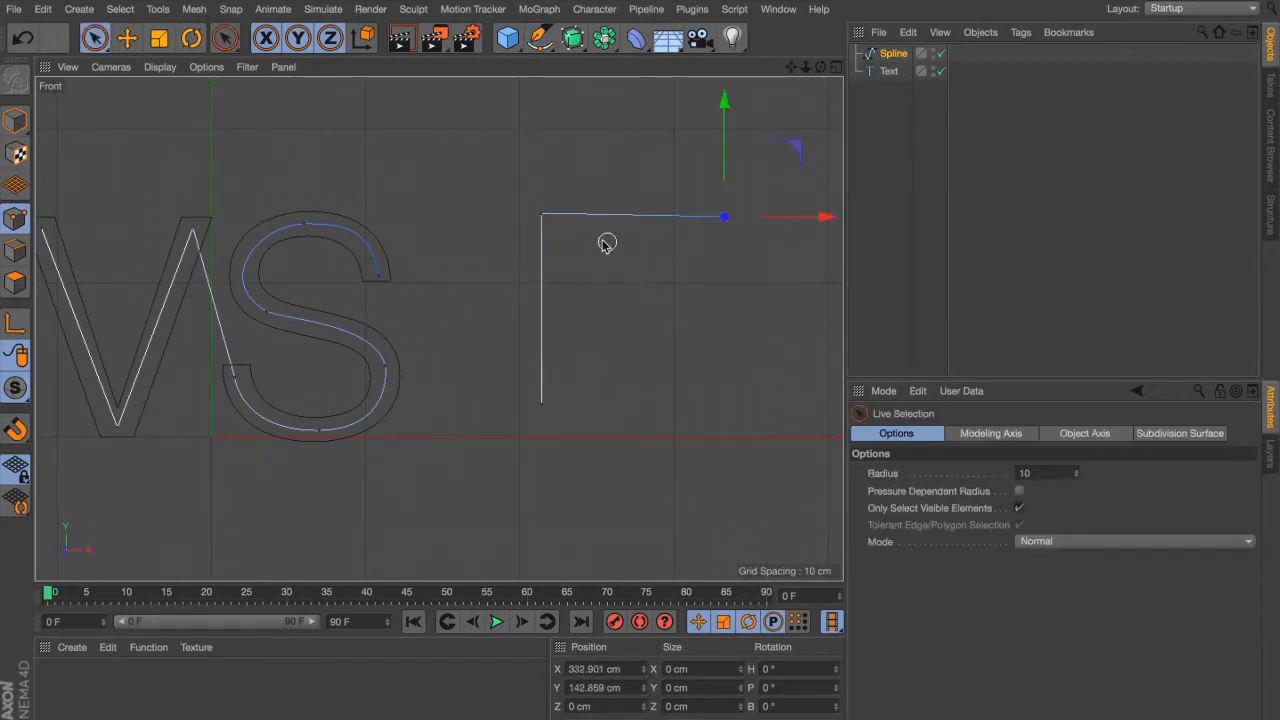
Step: Select the two upper points of the test line and scale their Y size to 0 to level them
{"action": "left_click", "coordinate": [543, 215]}
{"action": "key", "text": "t"}
{"action": "key", "text": "space"}
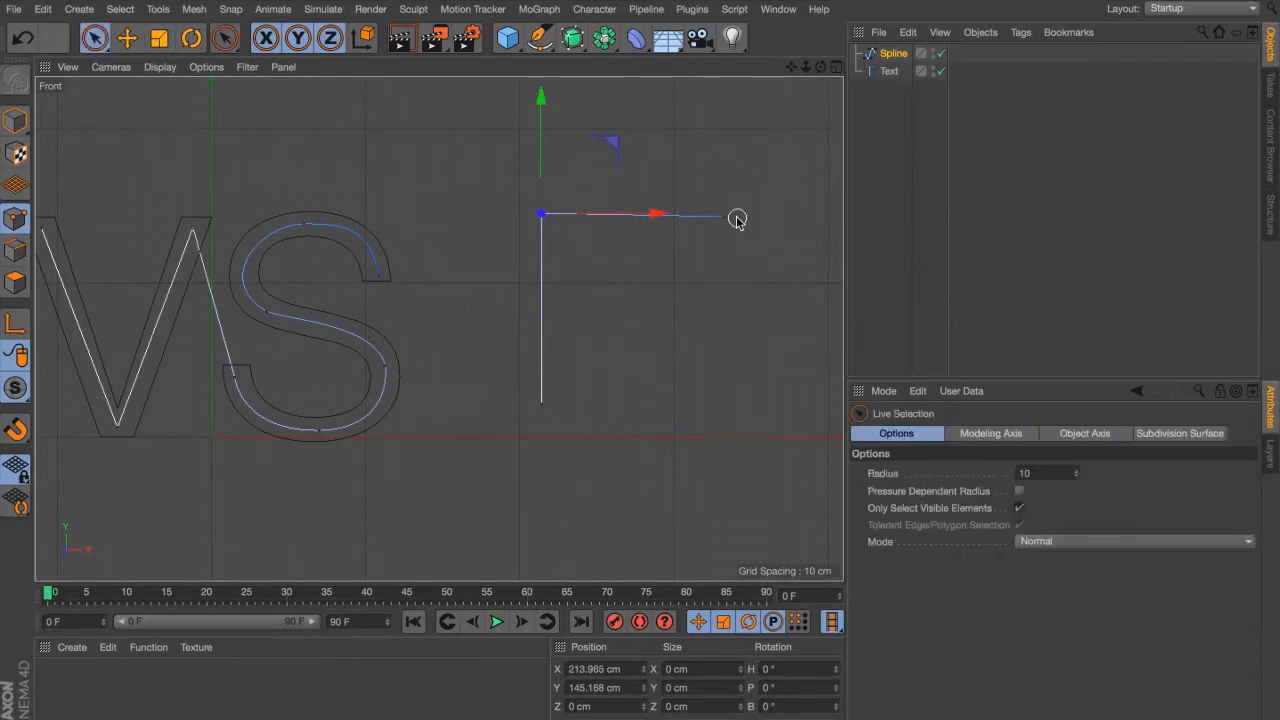
{"action": "left_click", "coordinate": [725, 216]}
{"action": "left_click", "coordinate": [541, 214], "text": "shift"}
{"action": "key", "text": "t"}
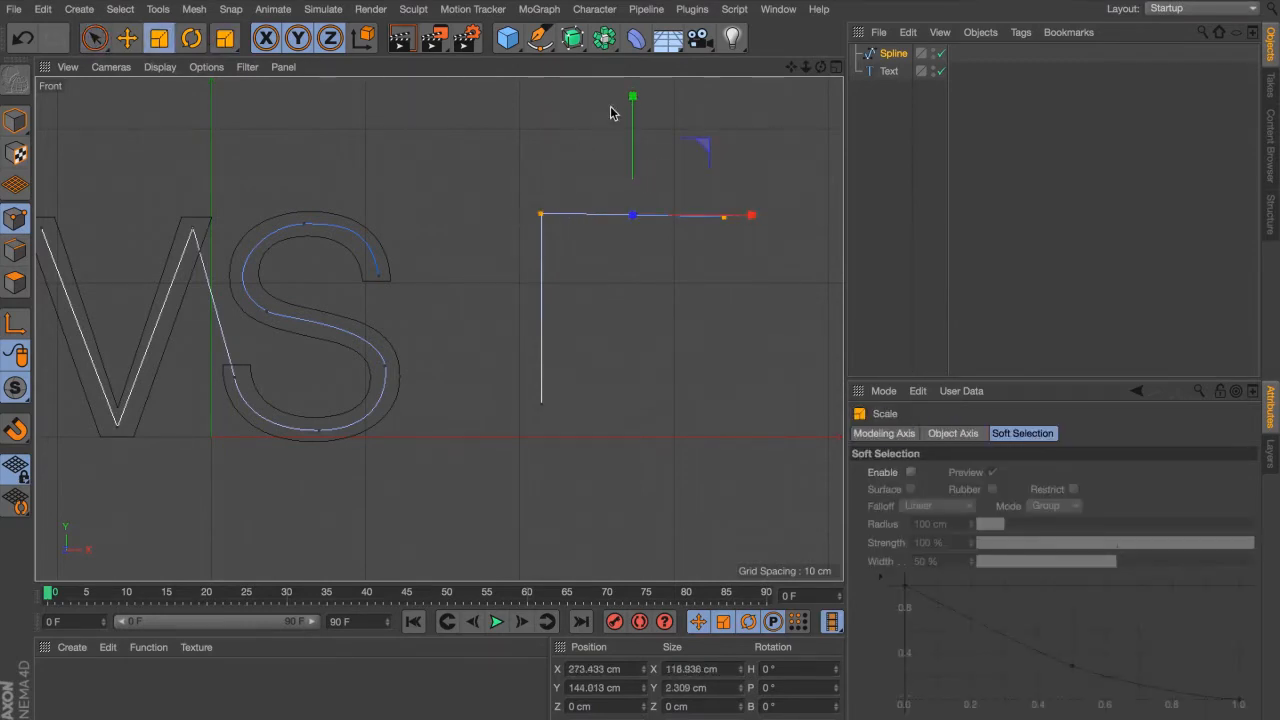
{"action": "left_click_drag", "start_coordinate": [631, 100], "coordinate": [634, 220]}
{"action": "key", "text": "space"}
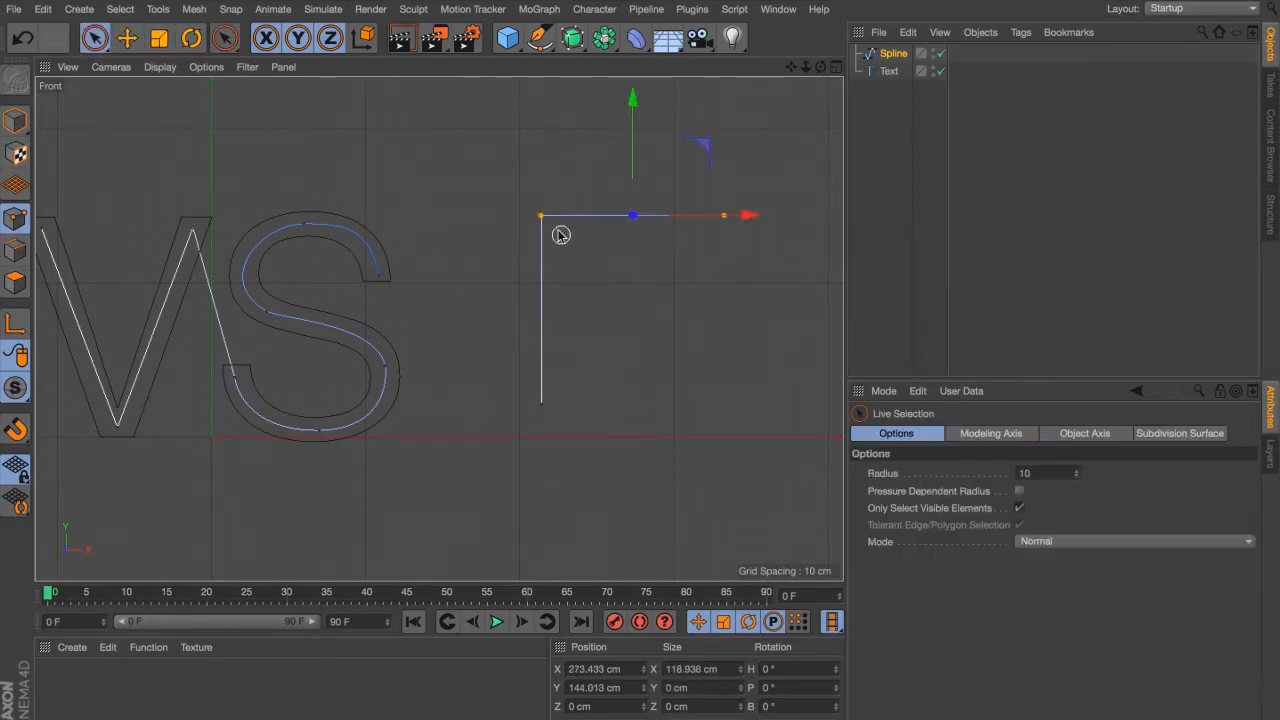
Step: Select the two points of the test line's vertical arm and scale their X size to 0 to straighten it
{"action": "left_click_drag", "start_coordinate": [538, 479], "coordinate": [538, 489]}
{"action": "key", "text": "space"}
{"action": "left_click_drag", "start_coordinate": [655, 309], "coordinate": [542, 315]}
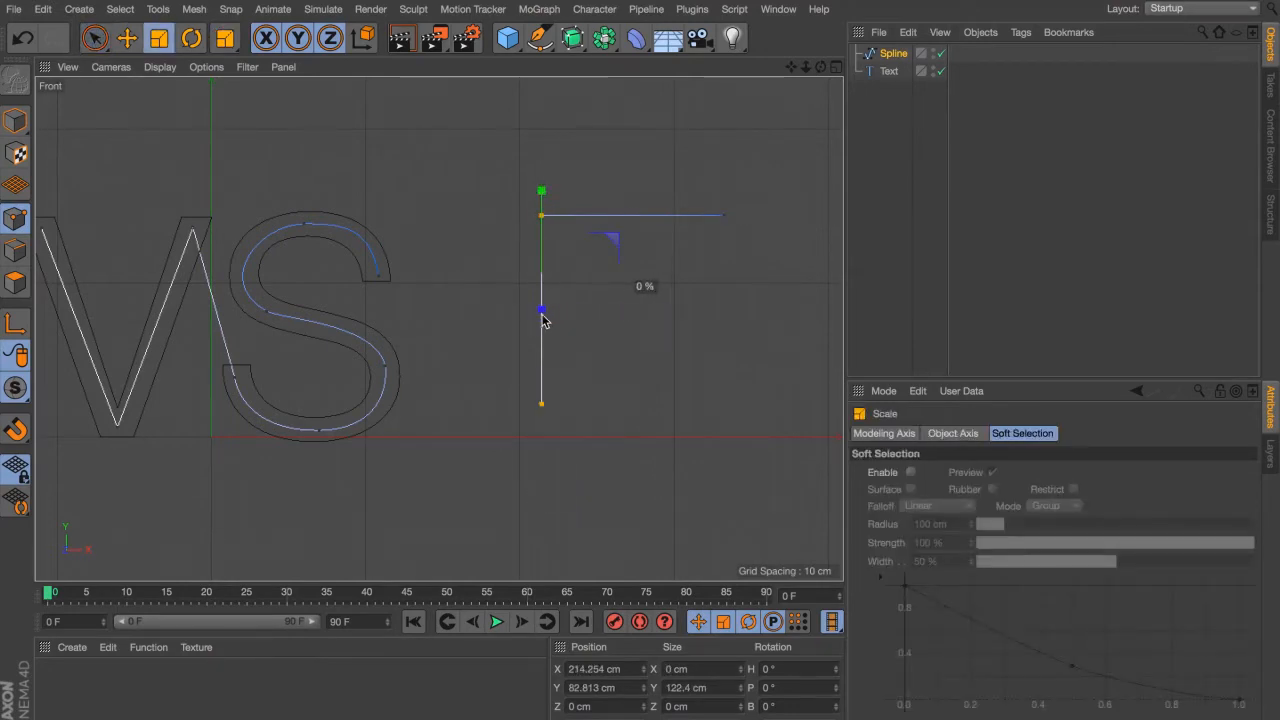
{"action": "scroll", "coordinate": [548, 246], "scroll_direction": "up", "scroll_amount": 3}
{"action": "key", "text": "space"}
{"action": "left_click", "coordinate": [654, 231]}
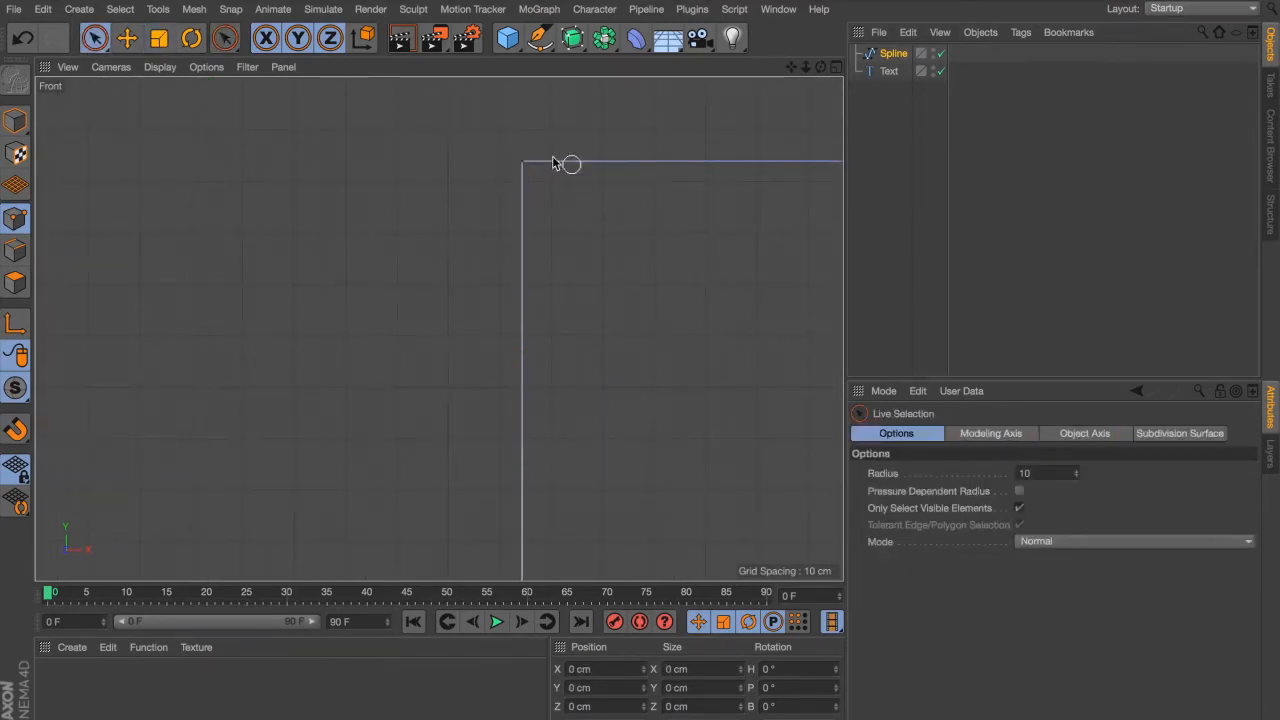
Step: Try Soft Interpolation on the test line's corner point and undo it after comparing with the neon reference photo
{"action": "scroll", "coordinate": [575, 205], "scroll_direction": "down", "scroll_amount": 3}
{"action": "middle_click_drag", "start_coordinate": [557, 229], "coordinate": [471, 267], "text": "alt"}
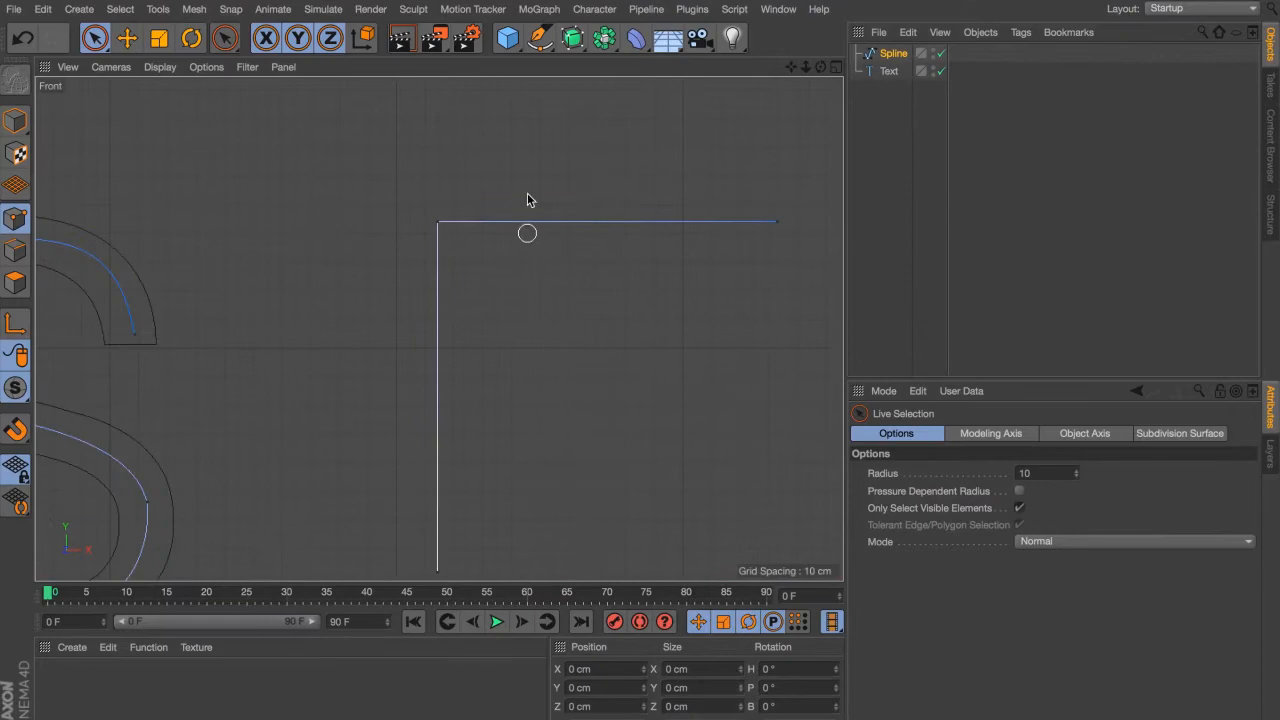
{"action": "left_click", "coordinate": [438, 221]}
{"action": "right_click", "coordinate": [491, 263]}
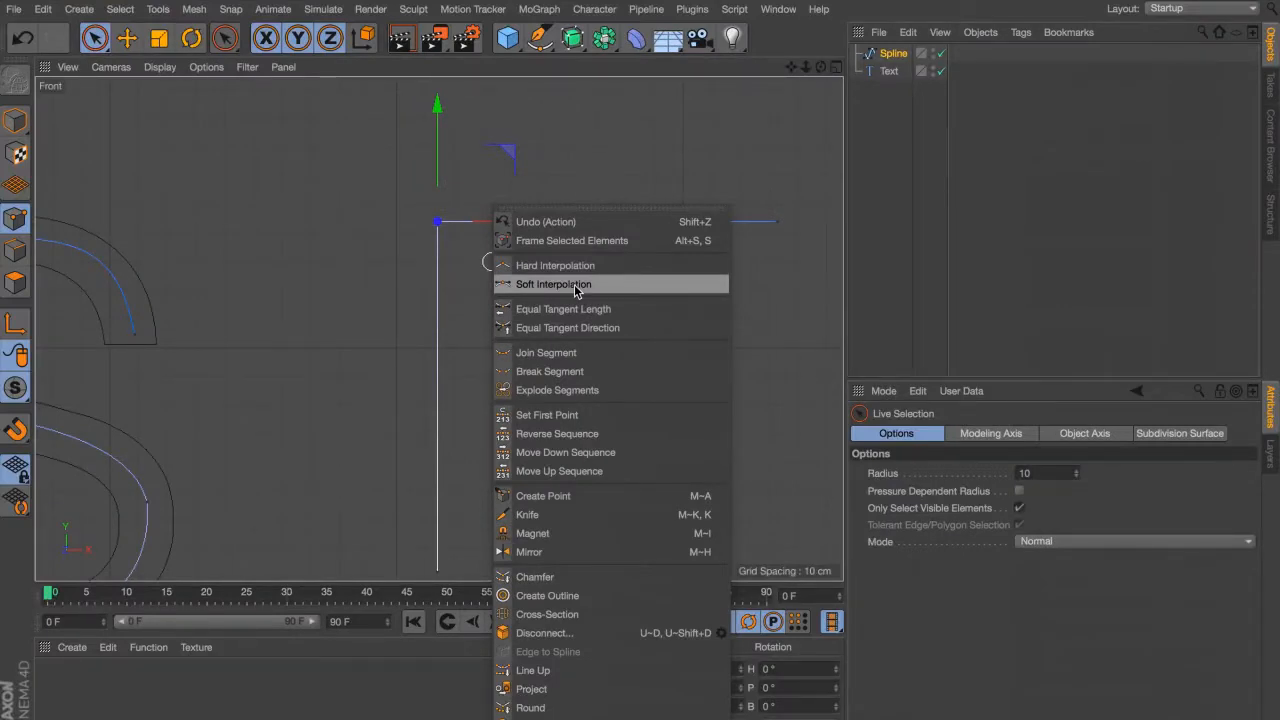
{"action": "left_click", "coordinate": [553, 284]}
{"action": "key", "text": "super+Tab"}
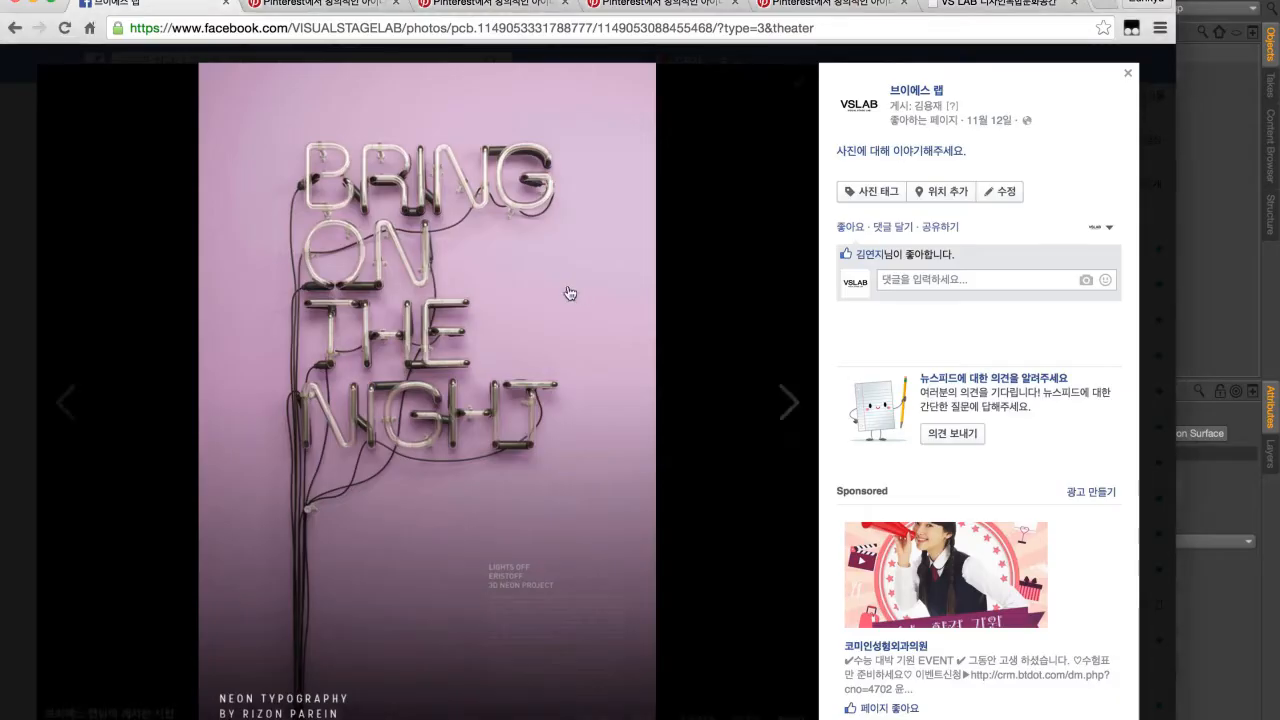
{"action": "key", "text": "super+Tab"}
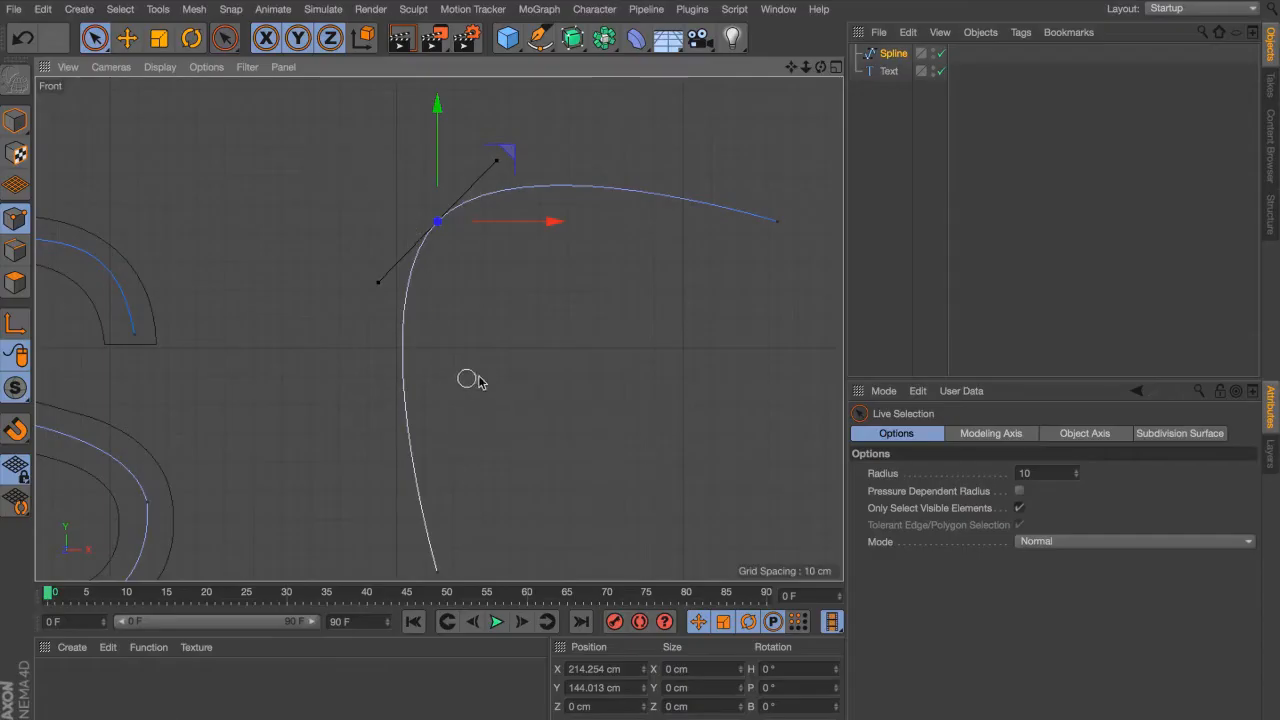
{"action": "key", "text": "super+z"}
Step: Chamfer the test line's corner point with a 30 cm radius
{"action": "scroll", "coordinate": [508, 266], "scroll_direction": "down", "scroll_amount": 1}
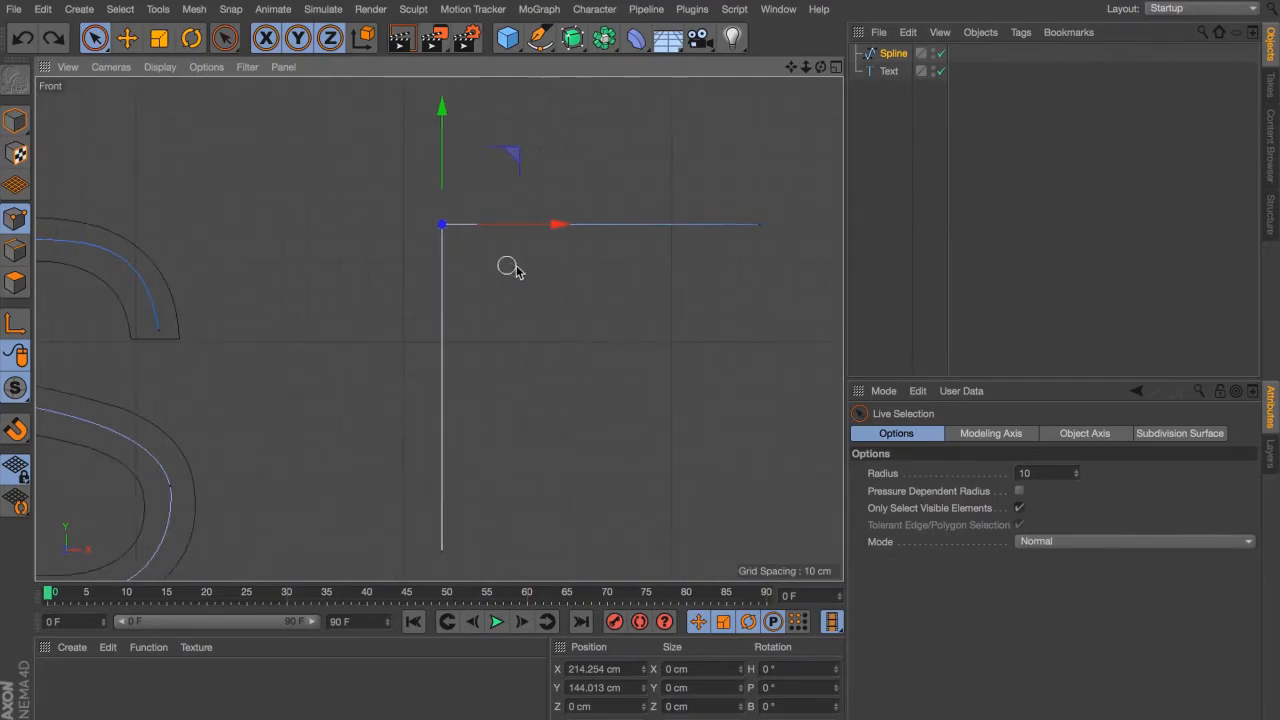
{"action": "right_click", "coordinate": [515, 268]}
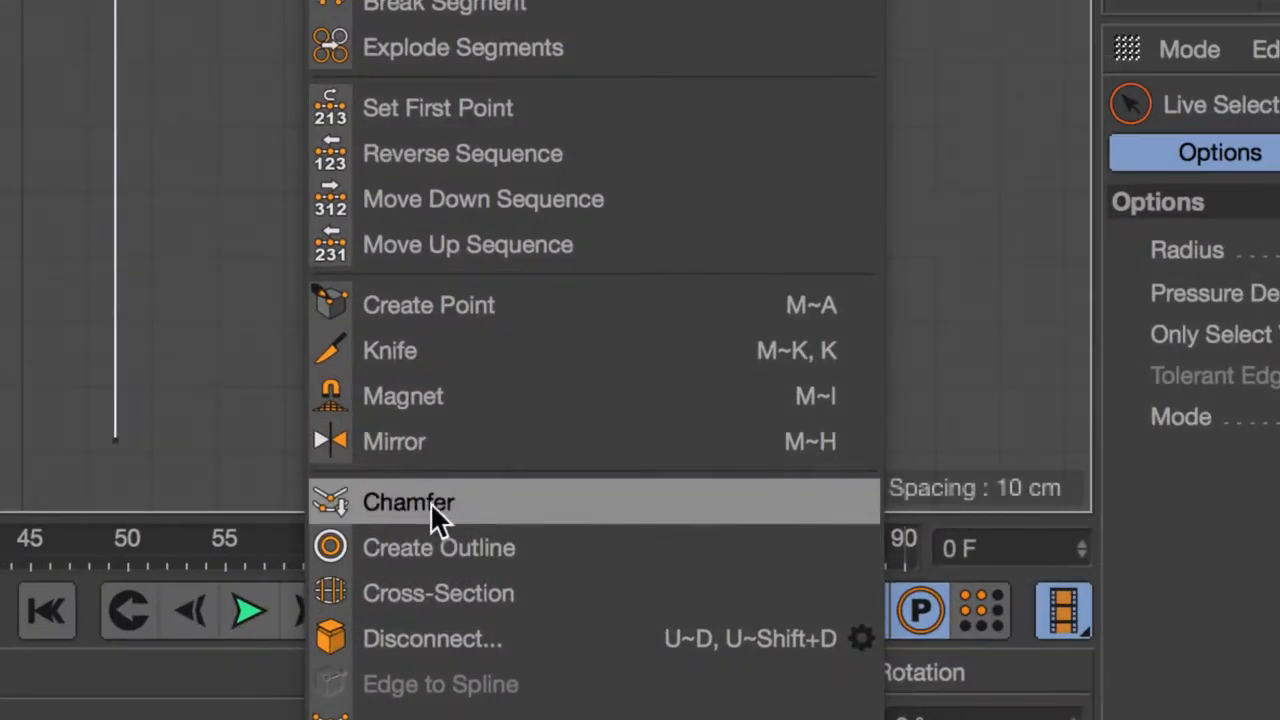
{"action": "left_click", "coordinate": [430, 502]}
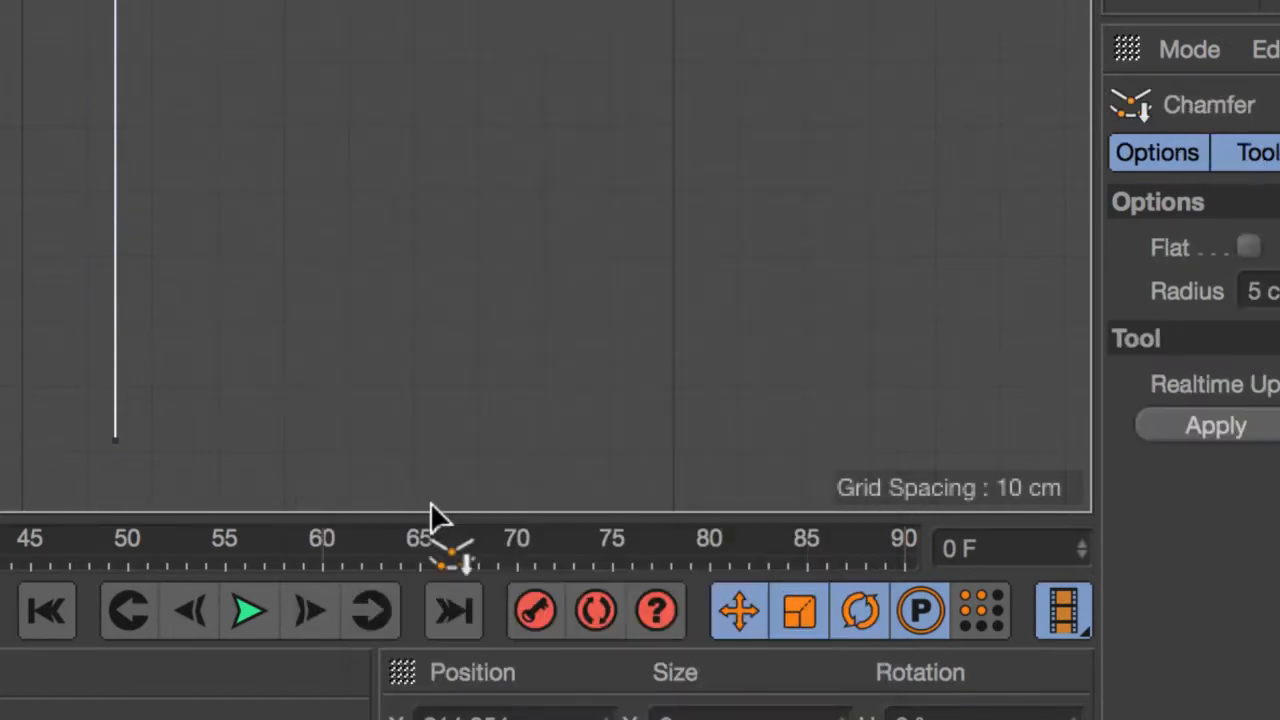
{"action": "left_click", "coordinate": [911, 490]}
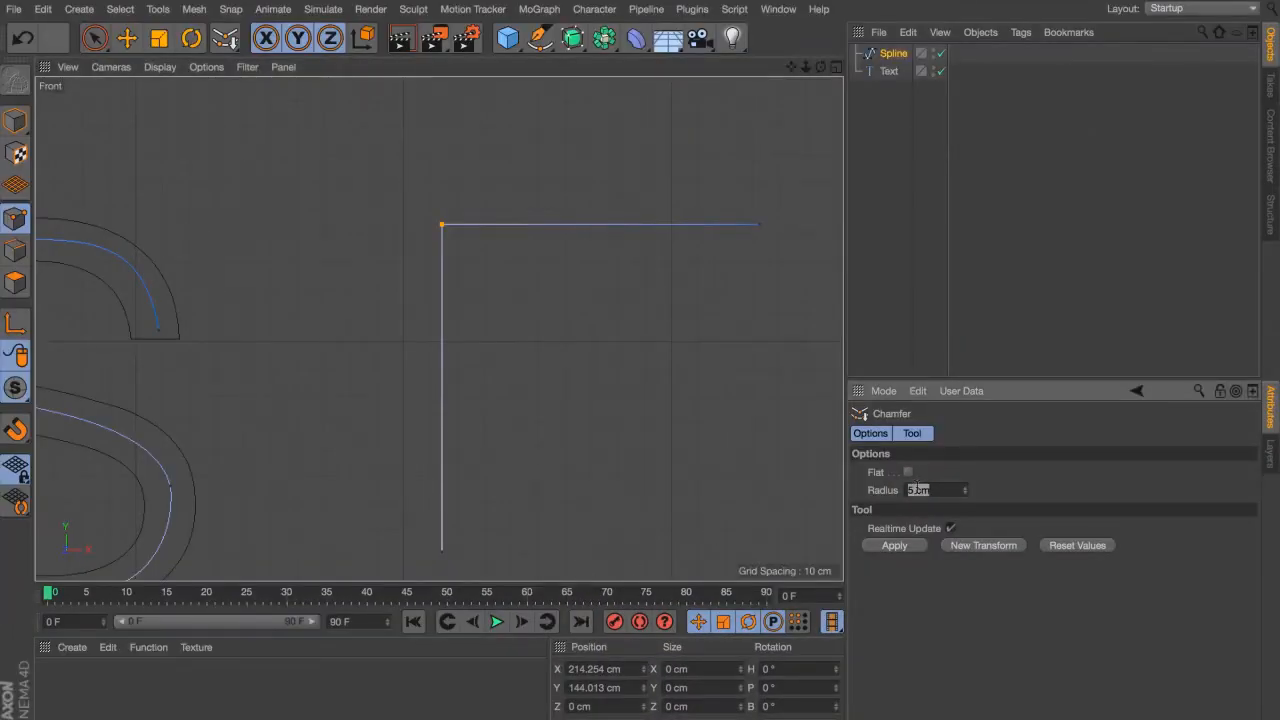
{"action": "left_click", "coordinate": [897, 545]}
{"action": "scroll", "coordinate": [494, 251], "scroll_direction": "up", "scroll_amount": 2}
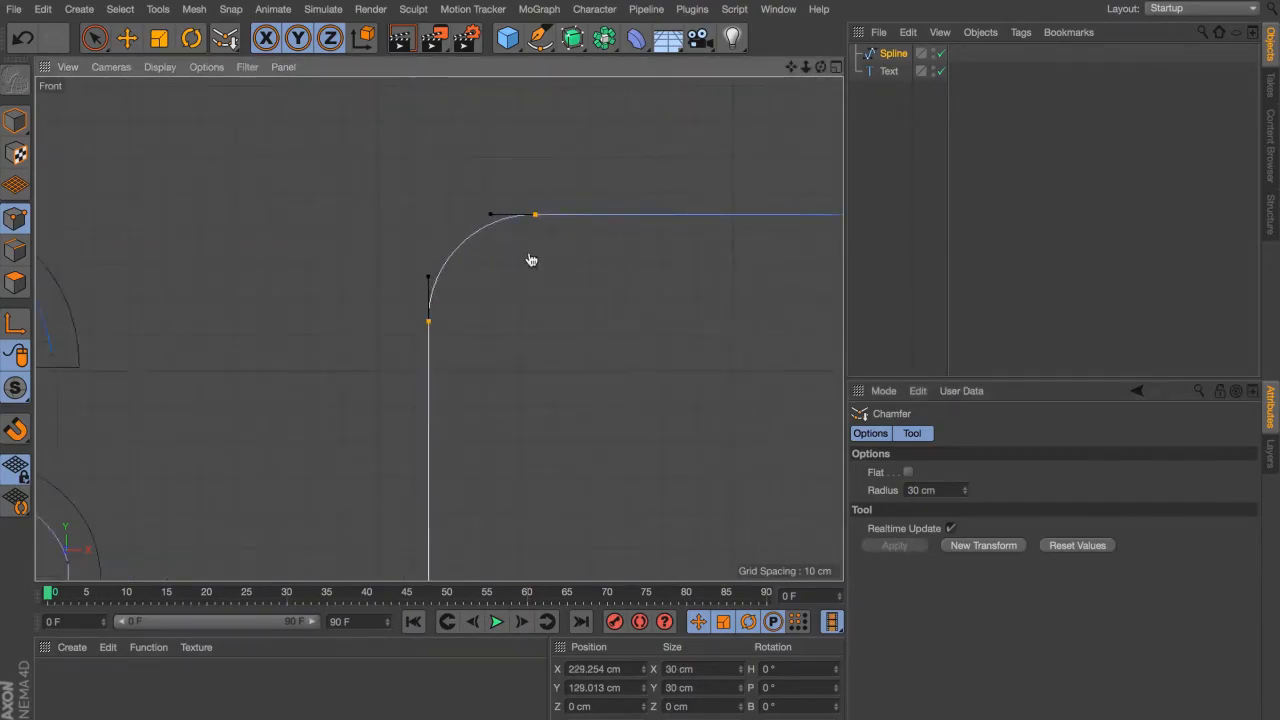
Step: Compare the rounded corner with the neon reference photo and undo the corner chamfer
{"action": "key", "text": "super+Tab"}
{"action": "key", "text": "super+Tab"}
{"action": "key", "text": "super+z"}
{"action": "left_click", "coordinate": [880, 55]}
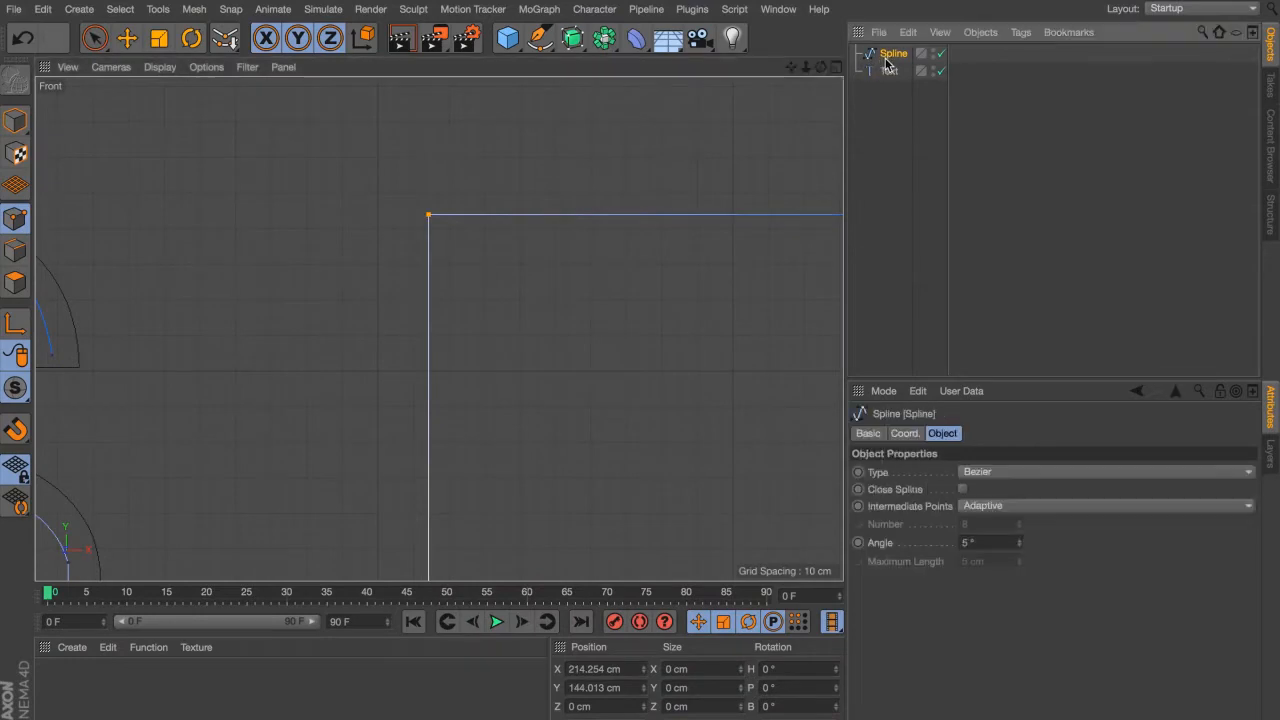
{"action": "key", "text": "Delete"}
{"action": "scroll", "coordinate": [418, 272], "scroll_direction": "down", "scroll_amount": 8}
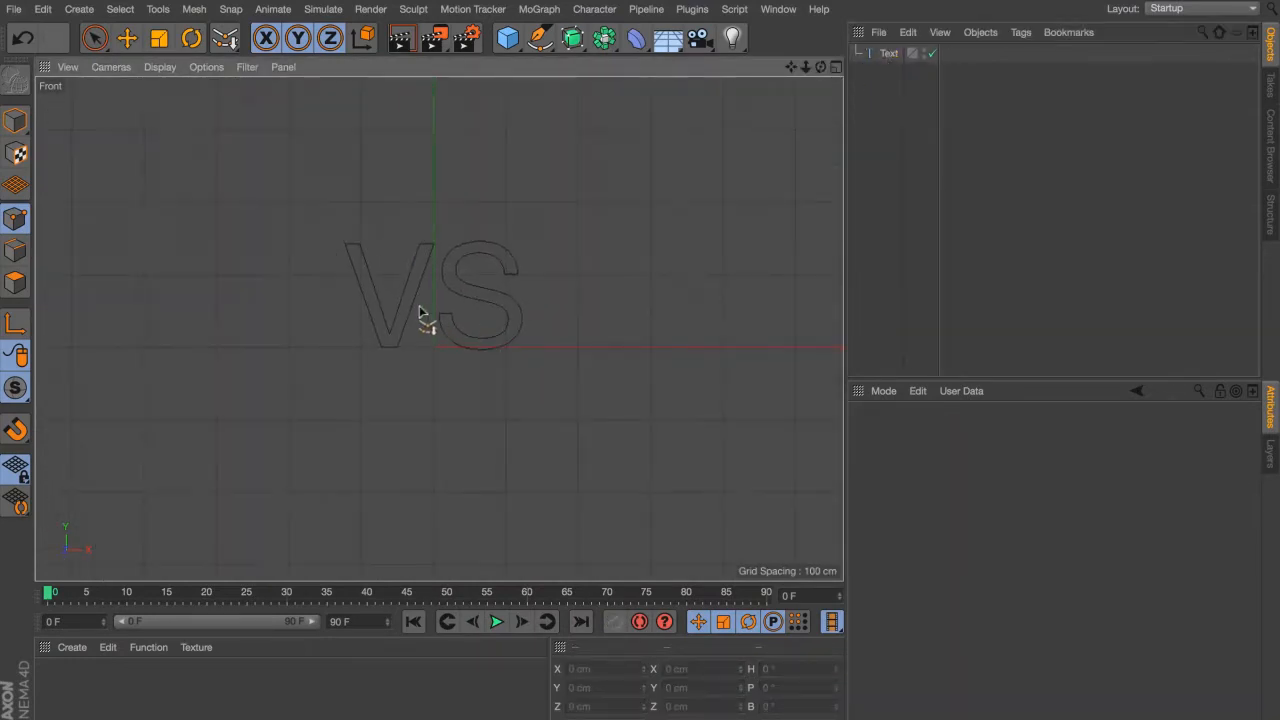
{"action": "scroll", "coordinate": [419, 305], "scroll_direction": "up", "scroll_amount": 5}
{"action": "key", "text": "super+z"}
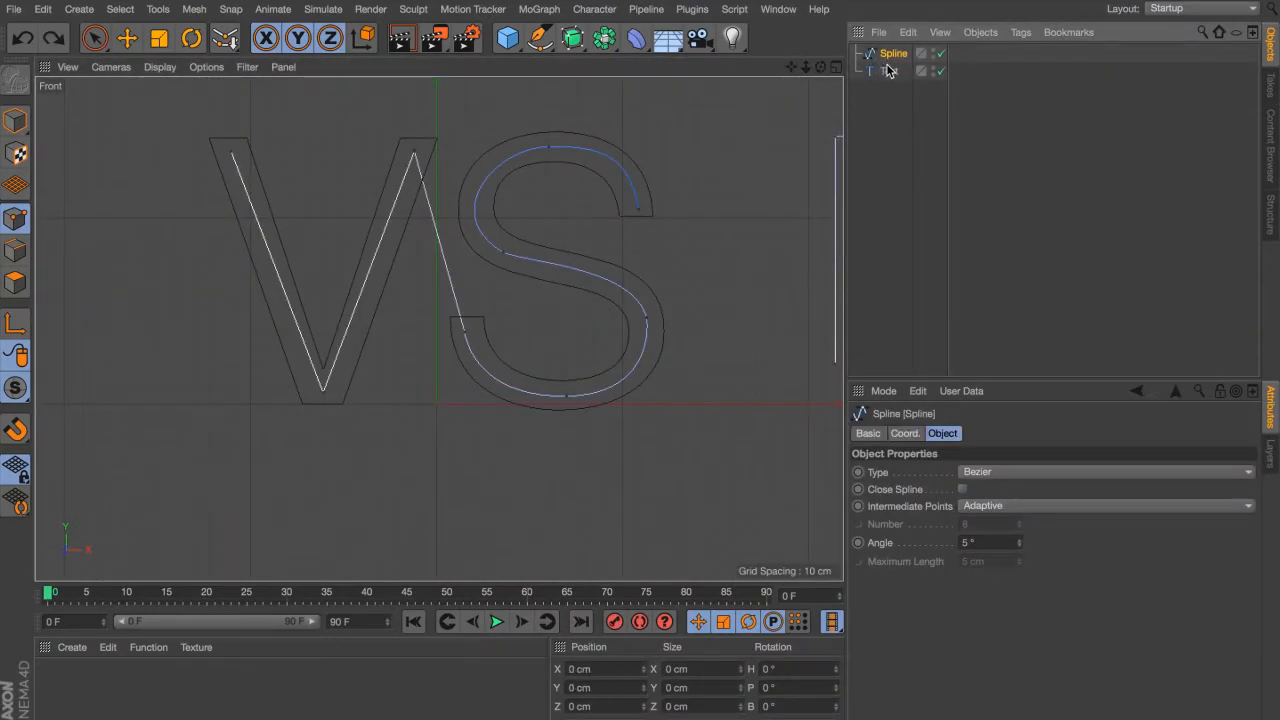
Step: Undo the test line edits and its drawing until only the VS letter spline is left
{"action": "left_click", "coordinate": [887, 74]}
{"action": "key", "text": "super+z"}
{"action": "key", "text": "super+z"}
{"action": "key", "text": "super+z"}
{"action": "key", "text": "super+z"}
{"action": "key", "text": "super+z"}
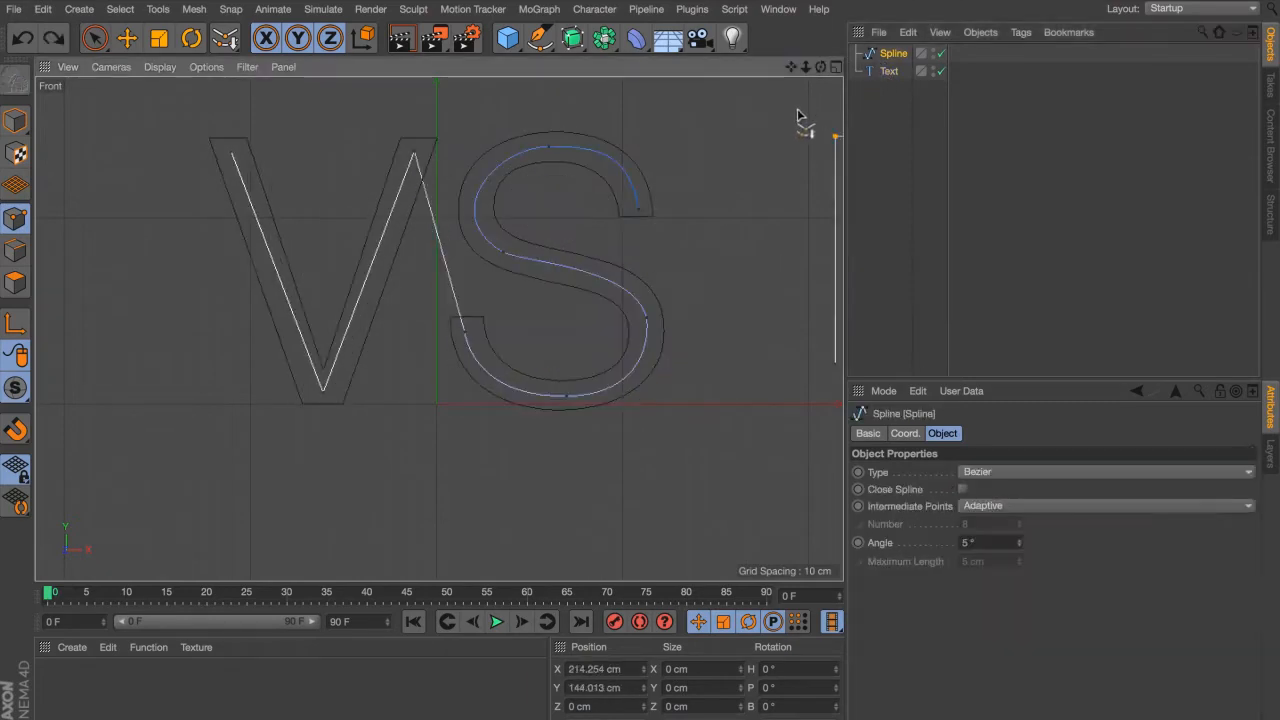
{"action": "key", "text": "super+z"}
{"action": "key", "text": "super+z"}
{"action": "key", "text": "super+z"}
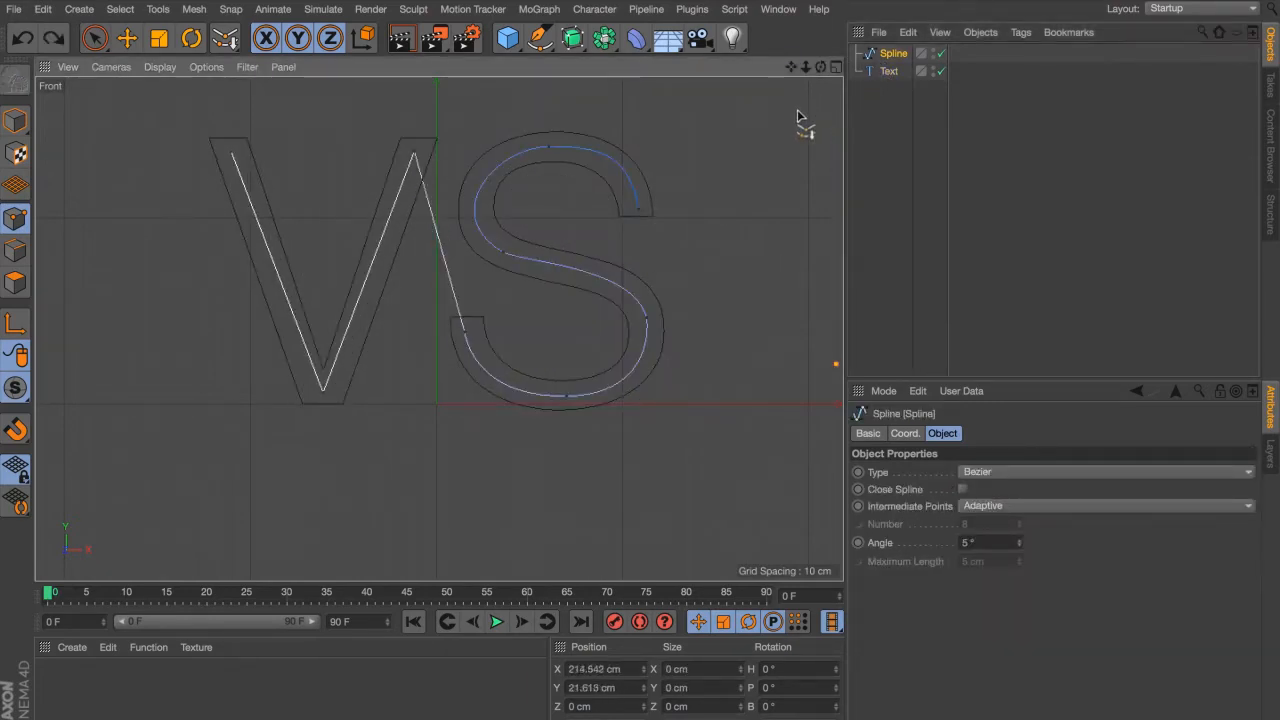
{"action": "middle_click_drag", "start_coordinate": [691, 163], "coordinate": [579, 208], "text": "alt"}
{"action": "middle_click_drag", "start_coordinate": [290, 280], "coordinate": [407, 225], "text": "alt"}
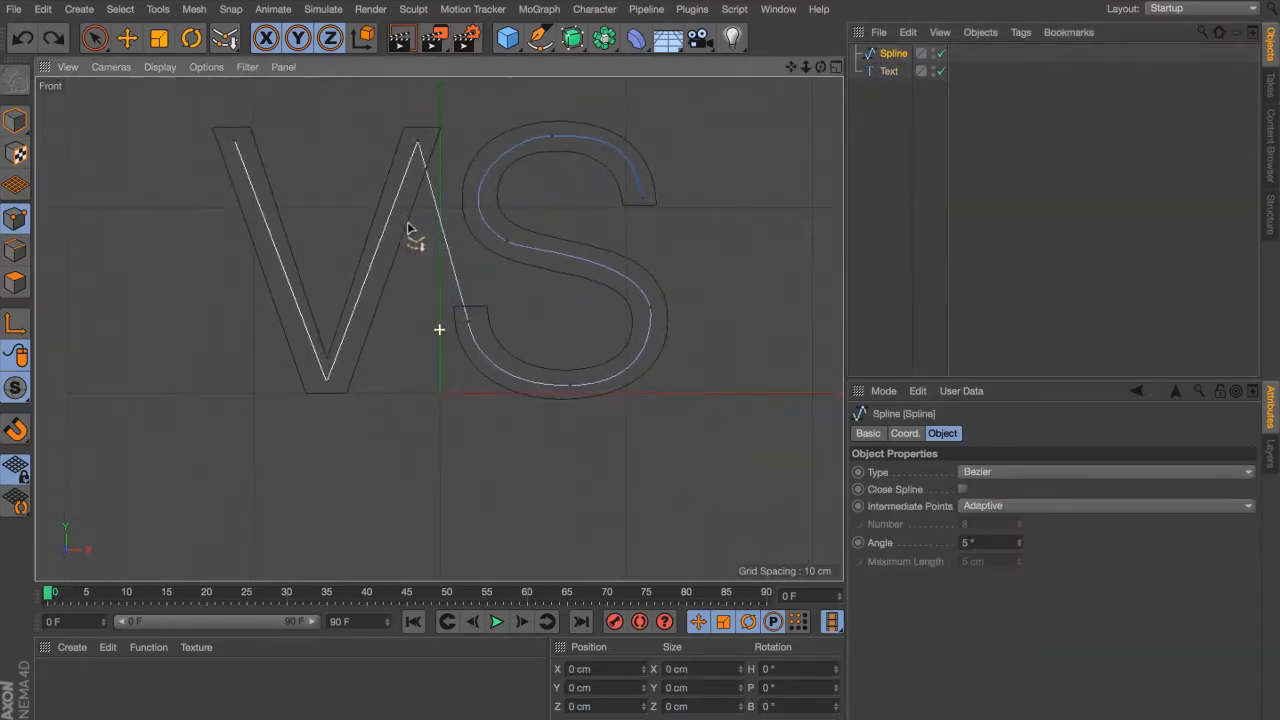
Step: Try to round the V's bottom point with a Chamfer of 10 cm radius
{"action": "key", "text": "space"}
{"action": "right_click_drag", "start_coordinate": [314, 388], "coordinate": [395, 368], "text": "alt"}
{"action": "left_click", "coordinate": [355, 368]}
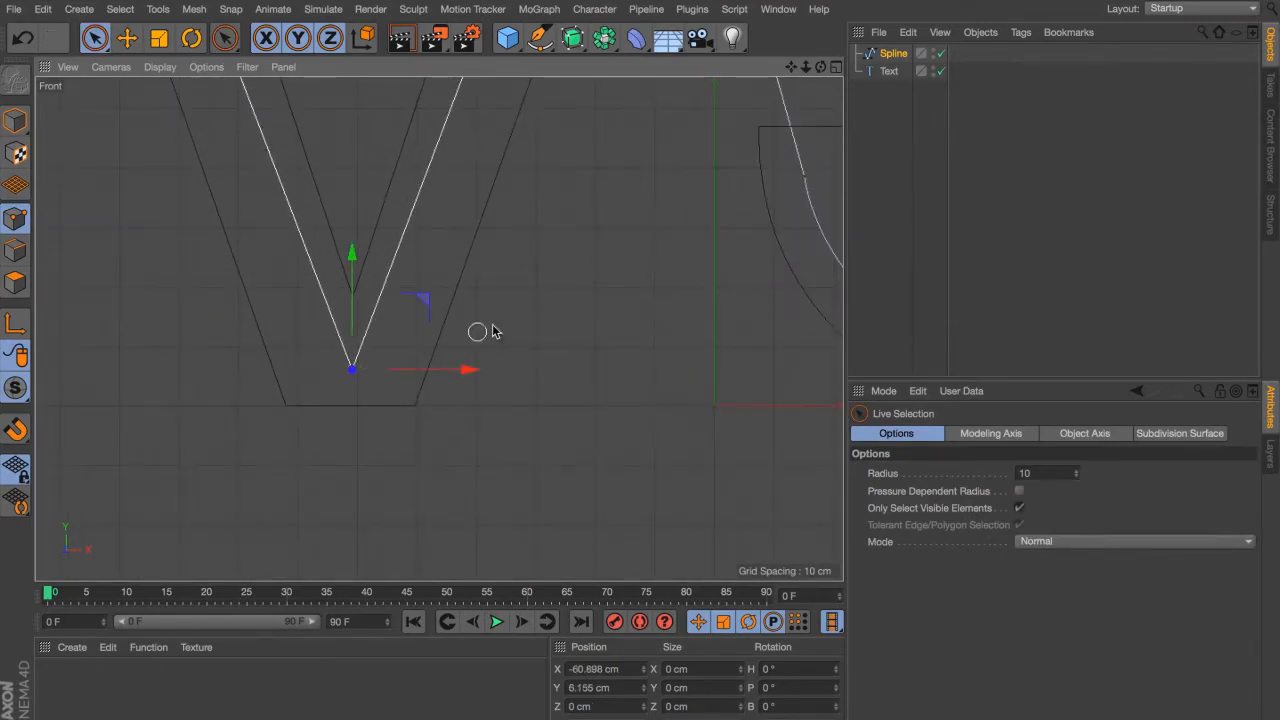
{"action": "right_click", "coordinate": [498, 318]}
{"action": "left_click", "coordinate": [560, 577]}
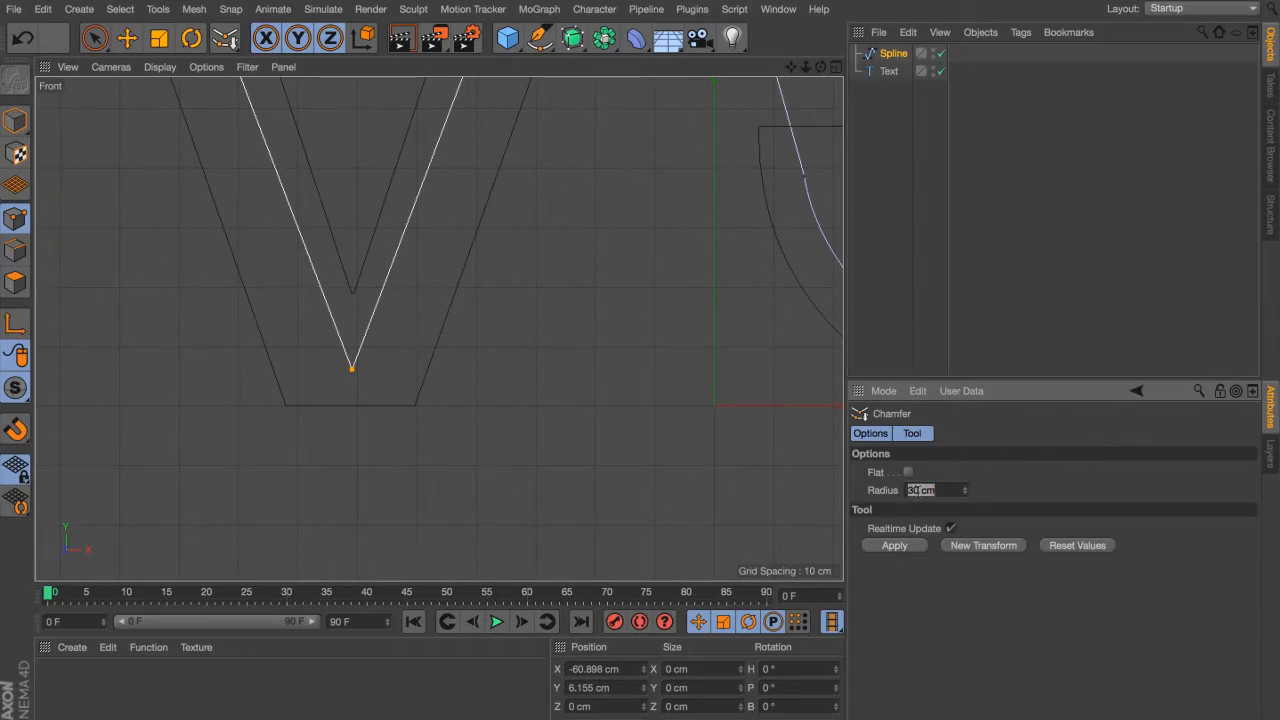
{"action": "left_click", "coordinate": [901, 545]}
{"action": "key", "text": "BackSpace"}
{"action": "type", "text": "0"}
{"action": "key", "text": "Return"}
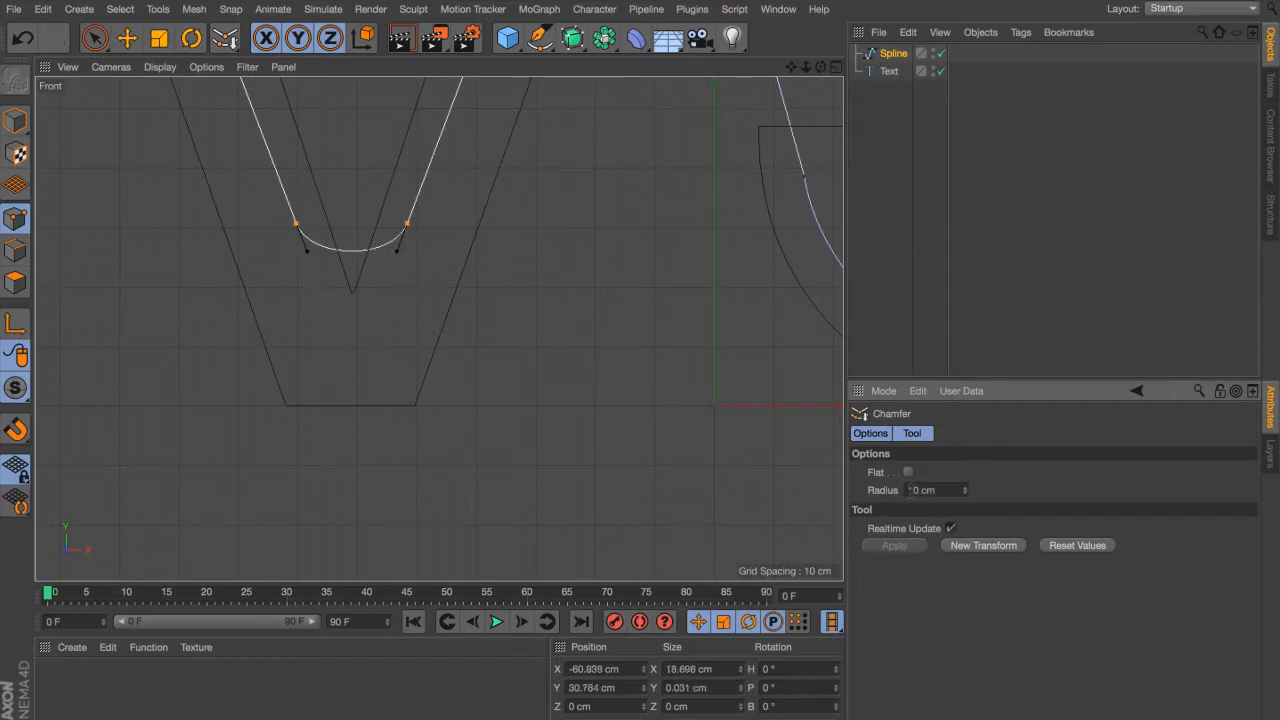
Step: Undo the large chamfer, try a 3 cm radius, and round the V's bottom point with a 5 cm chamfer instead
{"action": "type", "text": "3"}
{"action": "left_click", "coordinate": [896, 545]}
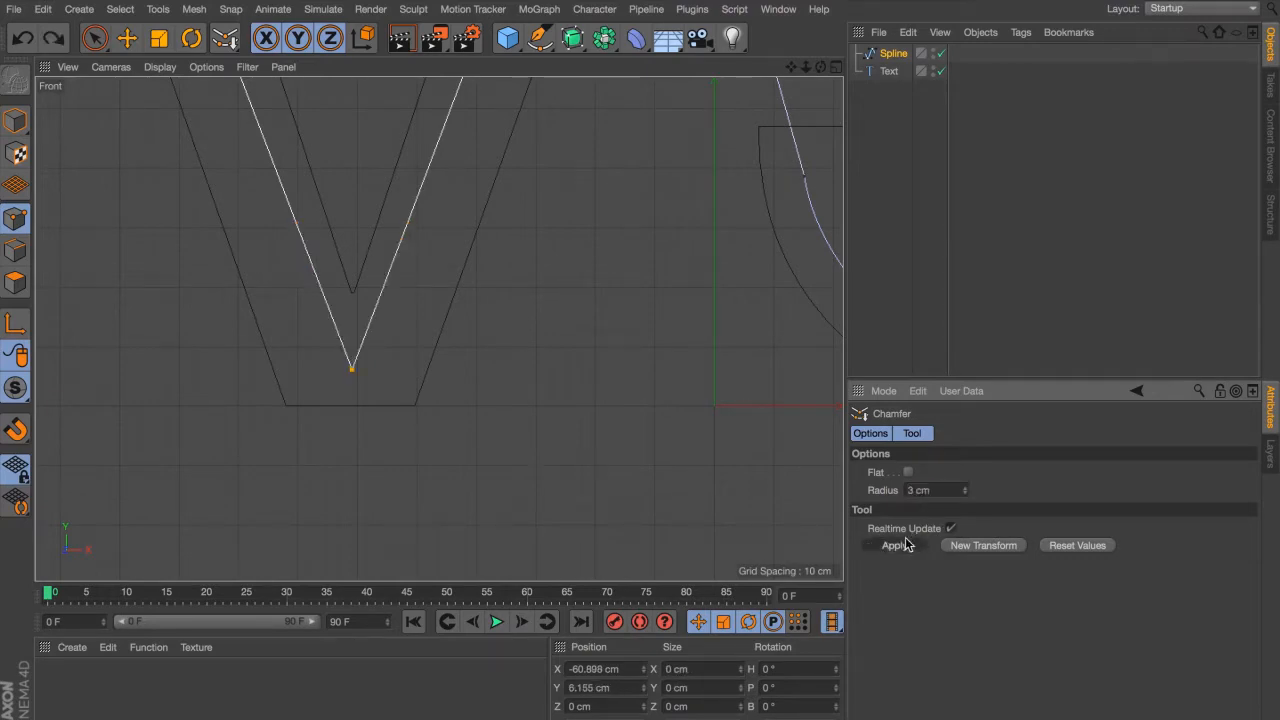
{"action": "key", "text": "ctrl+z"}
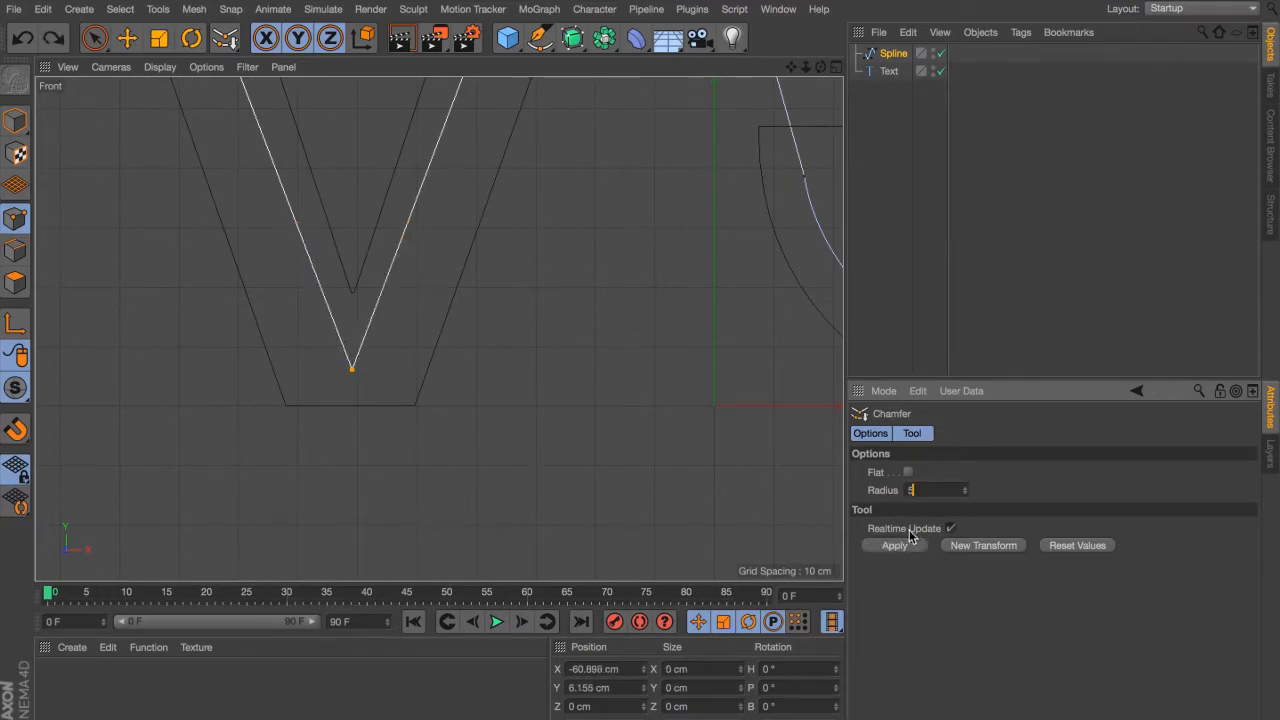
{"action": "type", "text": "5"}
{"action": "left_click", "coordinate": [904, 545]}
Step: Scale the two points of the V's rounded bottom horizontally to about 16.2 cm apart
{"action": "right_click_drag", "start_coordinate": [531, 354], "coordinate": [501, 315], "text": "alt"}
{"action": "key", "text": "t"}
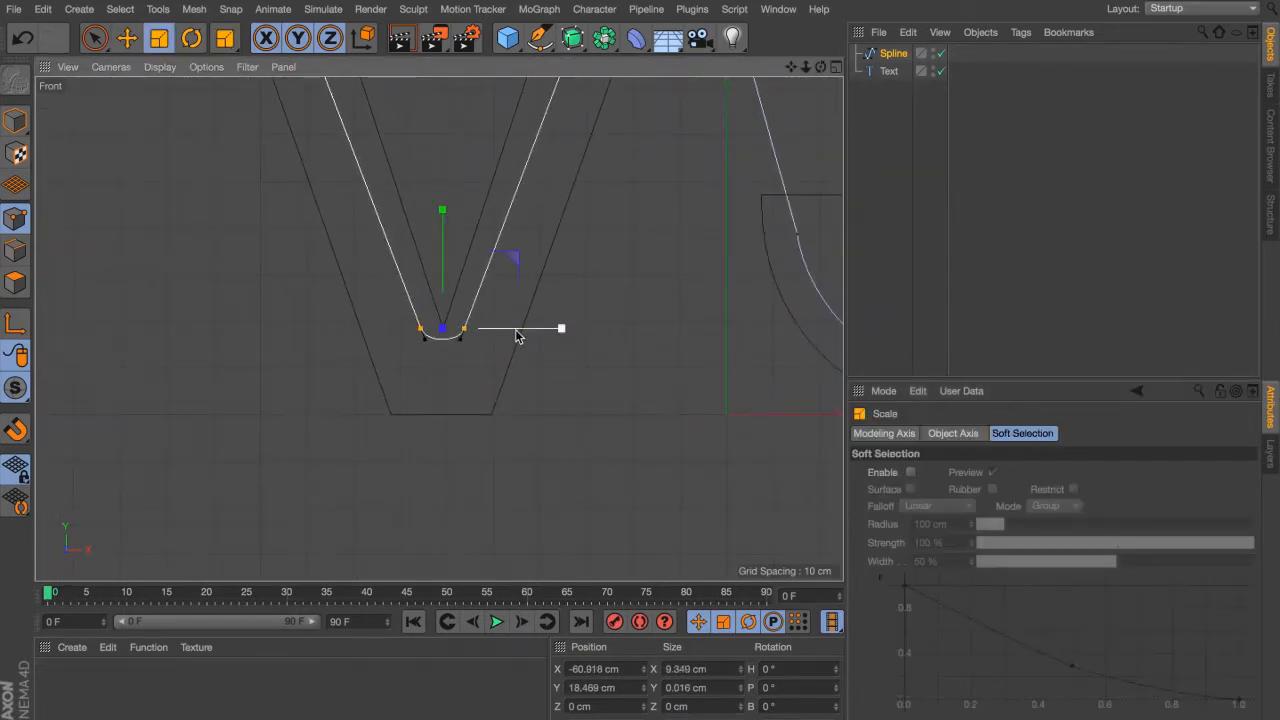
{"action": "right_click_drag", "start_coordinate": [391, 319], "coordinate": [621, 343], "text": "alt"}
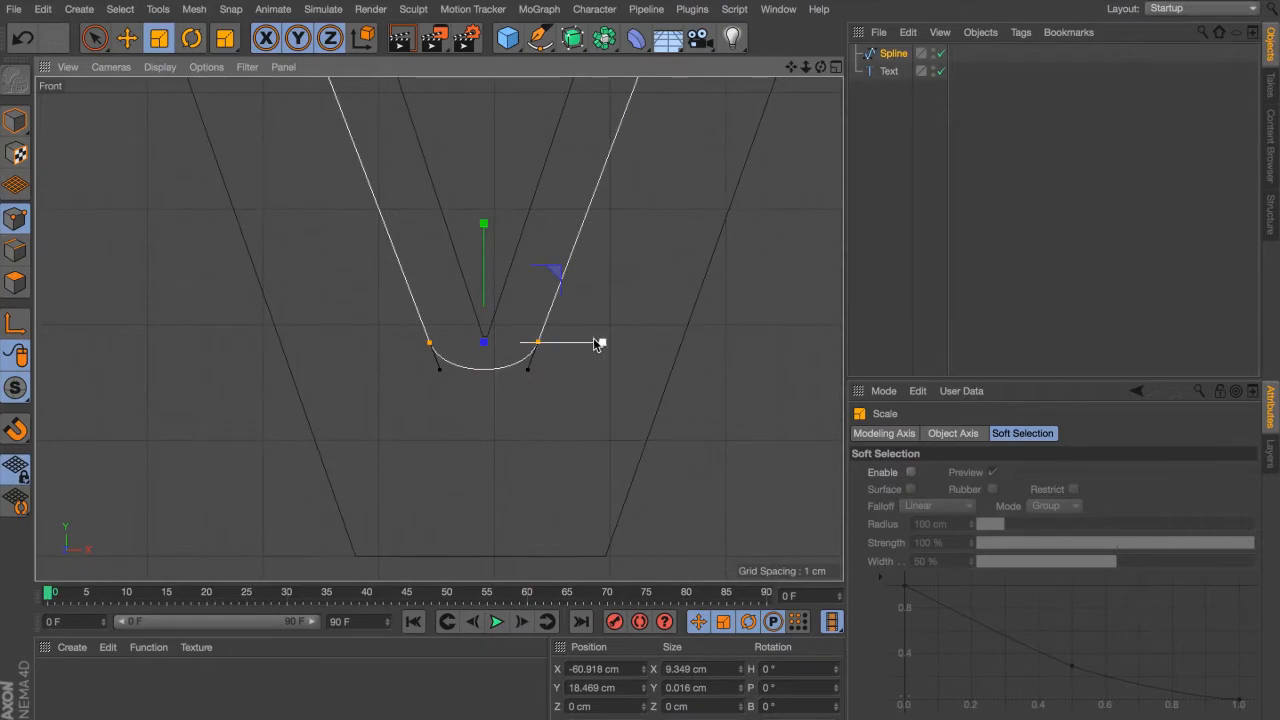
{"action": "left_click_drag", "start_coordinate": [597, 344], "coordinate": [683, 343]}
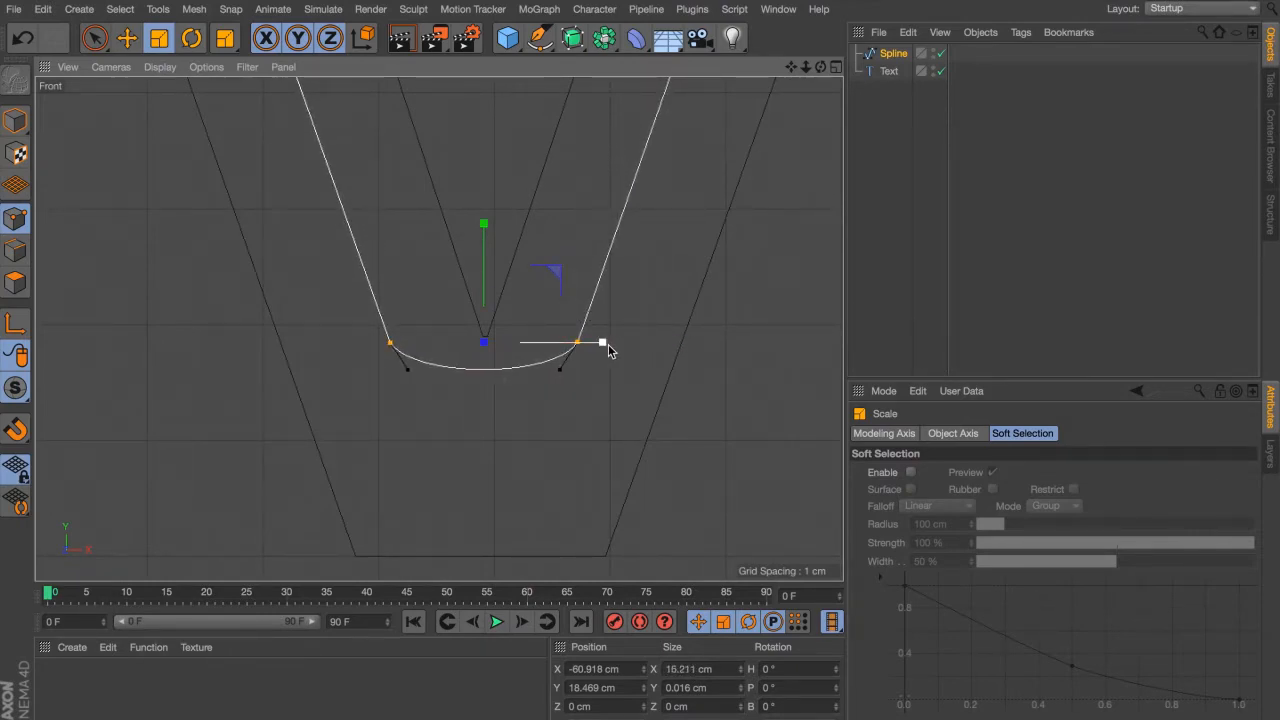
Step: Cut a new point into the middle of the V's bottom curve and move it down to about Y 10.5 cm
{"action": "key", "text": "k"}
{"action": "left_click_drag", "start_coordinate": [486, 360], "coordinate": [489, 466]}
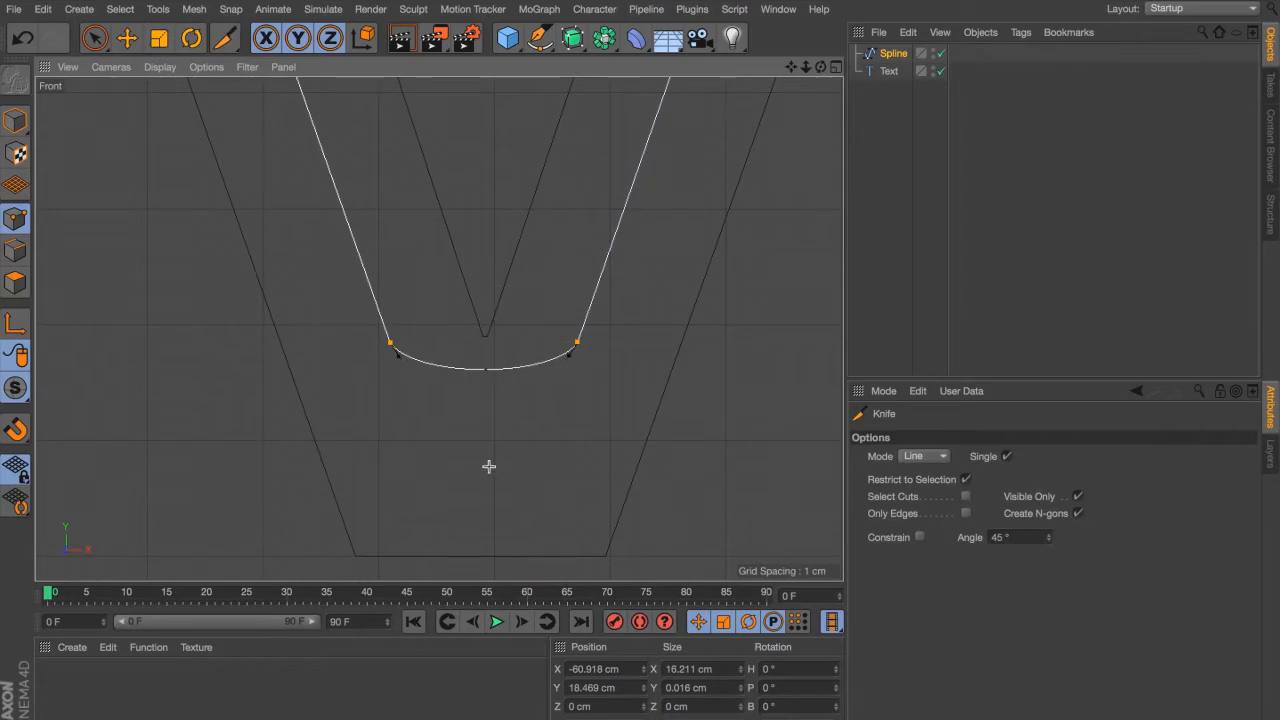
{"action": "key", "text": "9"}
{"action": "left_click", "coordinate": [486, 368]}
{"action": "key", "text": "e"}
{"action": "left_click_drag", "start_coordinate": [486, 305], "coordinate": [488, 370]}
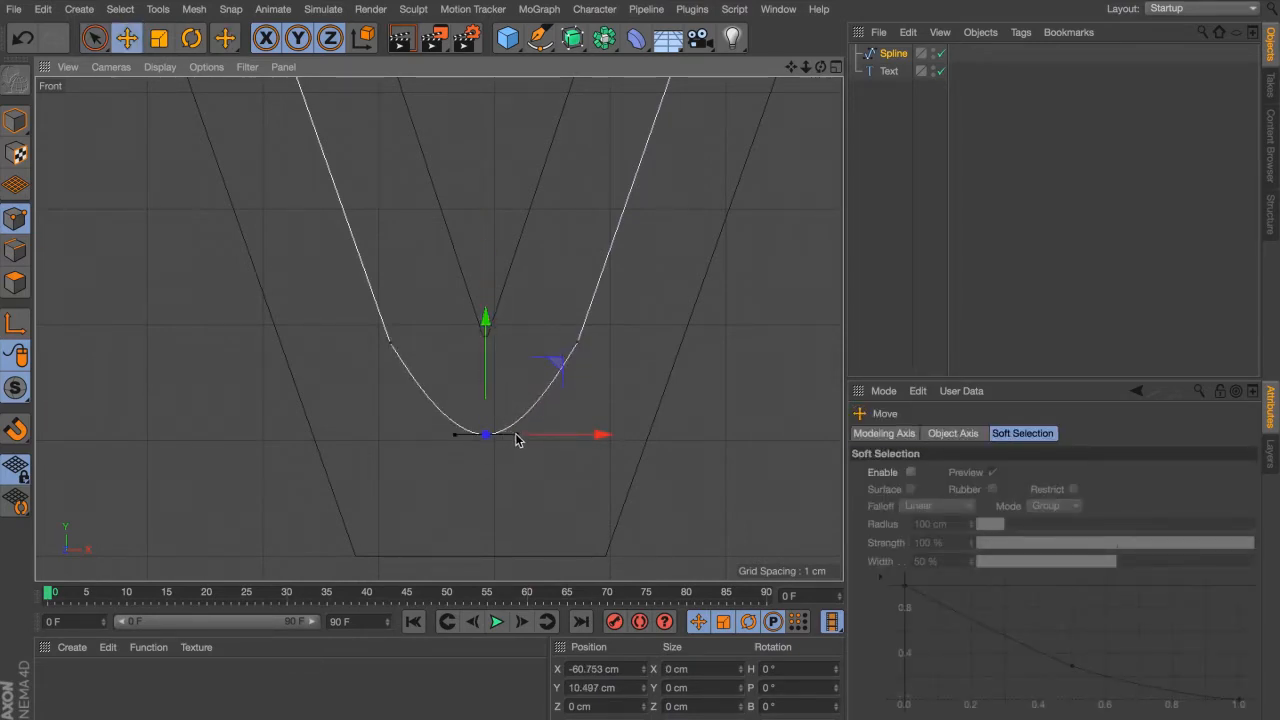
Step: Lengthen the horizontal tangents of the V's lowest point to make the bottom curve rounder
{"action": "key", "text": "super+z"}
{"action": "left_click_drag", "start_coordinate": [517, 435], "coordinate": [541, 439]}
{"action": "left_click", "coordinate": [606, 422]}
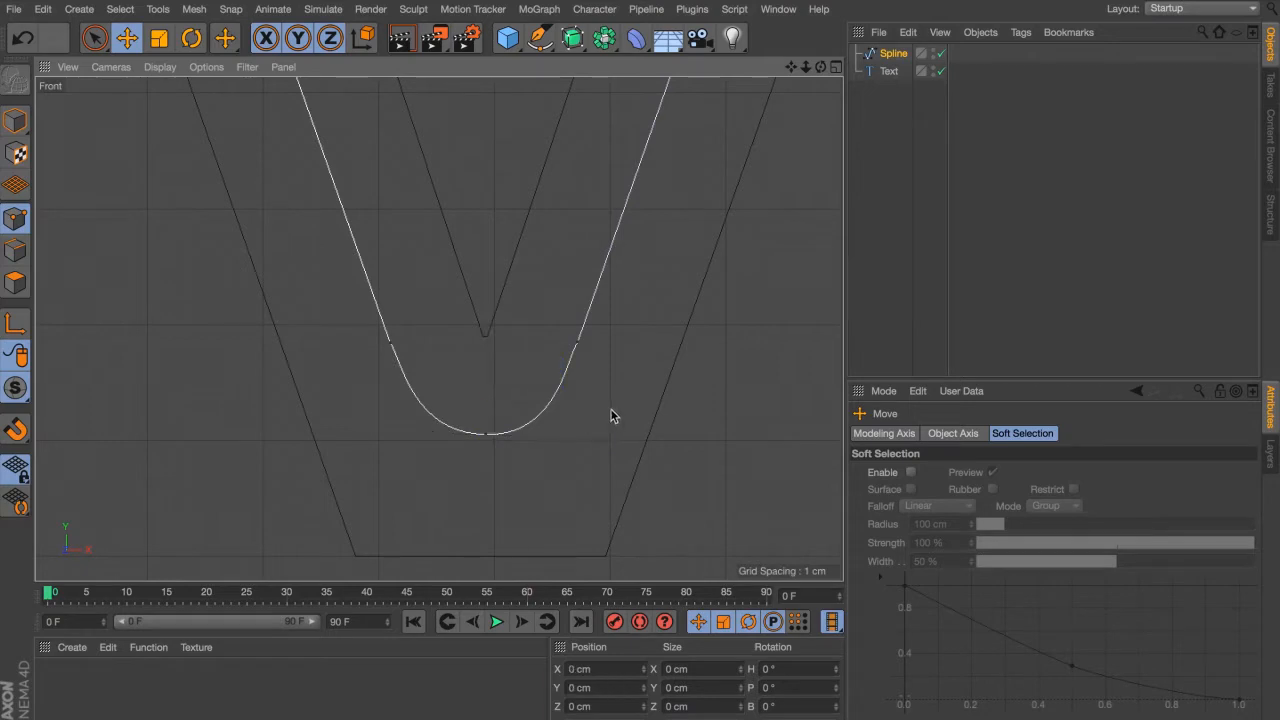
Step: Align the tangents of the two side points of the V's bottom curve with the straight strokes
{"action": "left_click", "coordinate": [576, 345]}
{"action": "scroll", "coordinate": [586, 348], "scroll_direction": "up", "scroll_amount": 5}
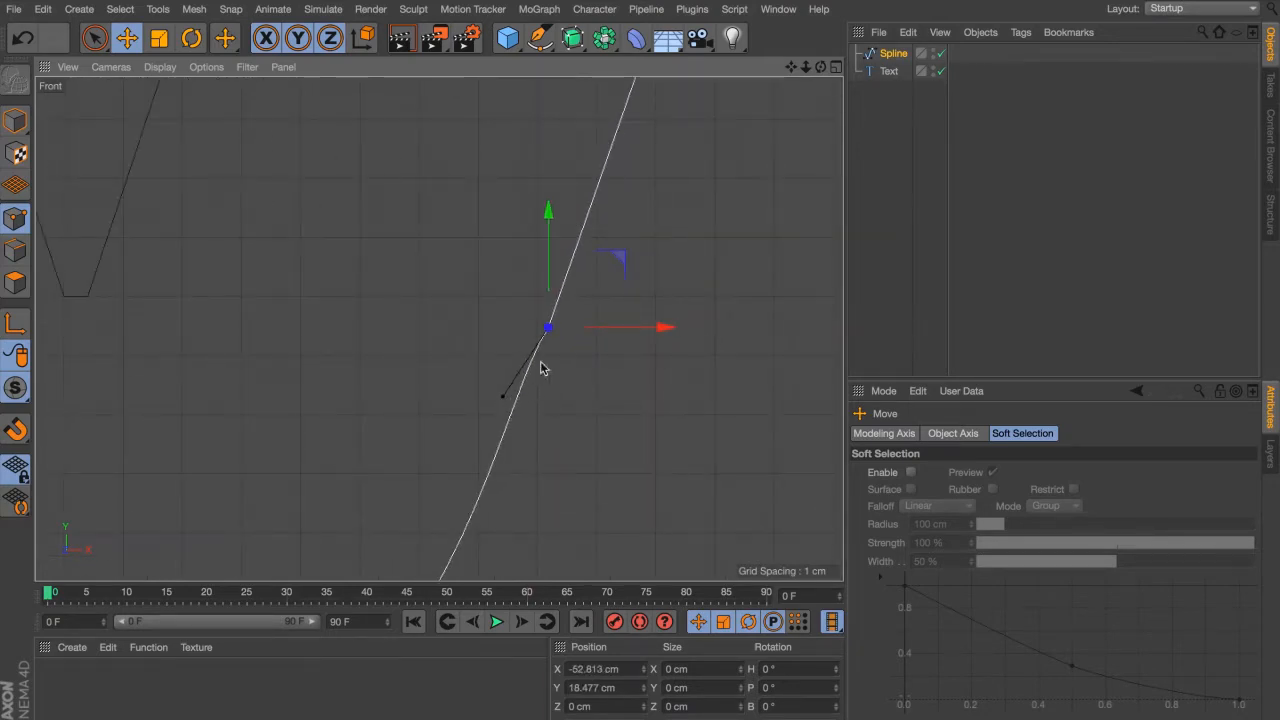
{"action": "right_click", "coordinate": [564, 348]}
{"action": "left_click", "coordinate": [627, 284]}
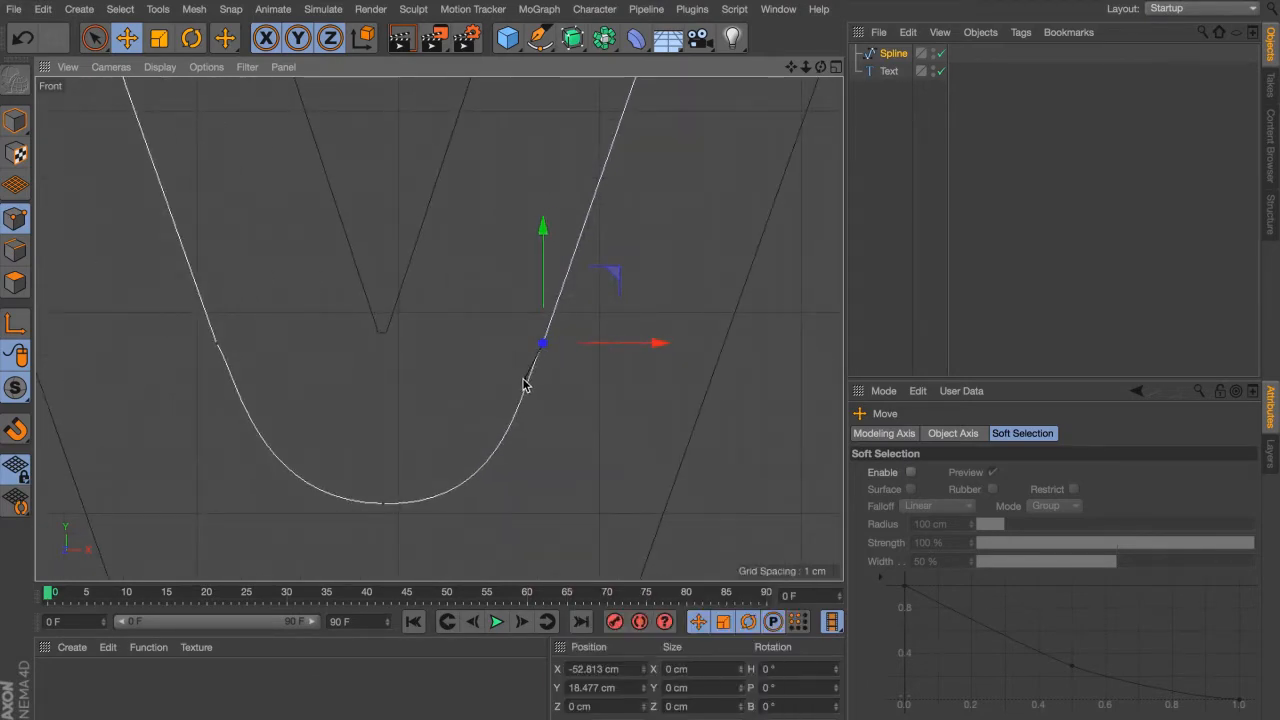
{"action": "left_click", "coordinate": [217, 345]}
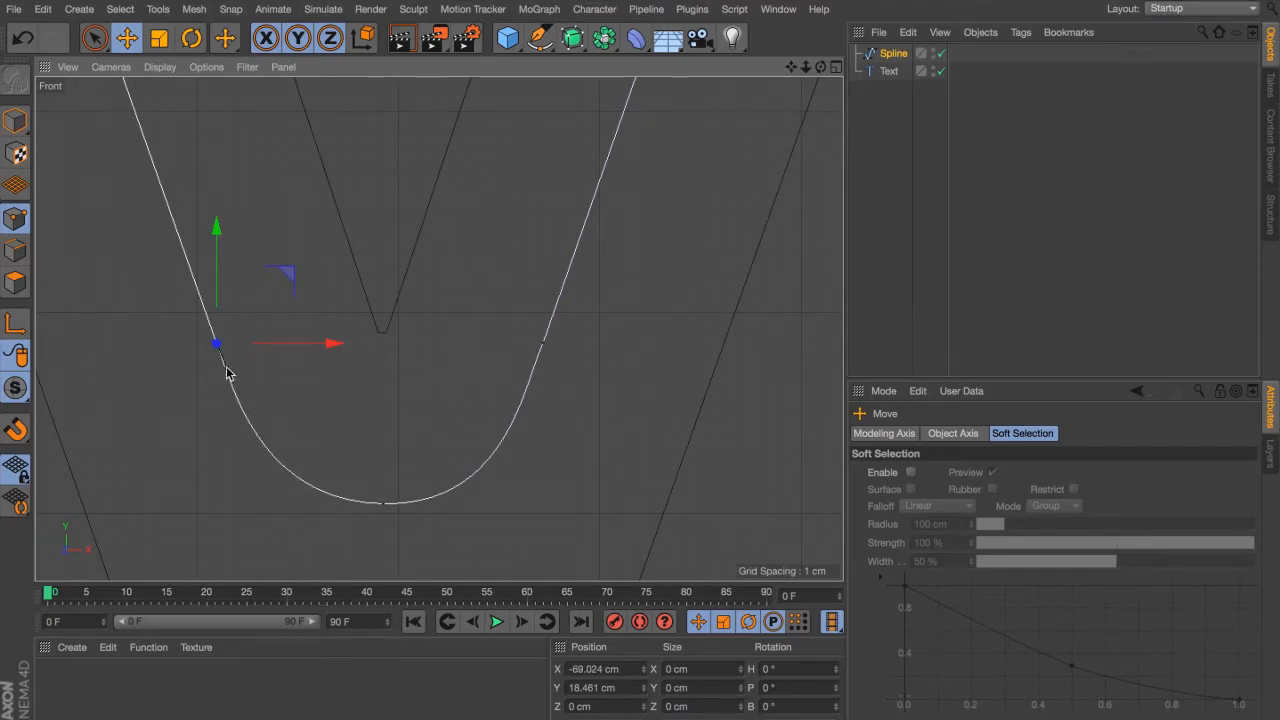
{"action": "scroll", "coordinate": [189, 400], "scroll_direction": "down", "scroll_amount": 5}
{"action": "scroll", "coordinate": [440, 331], "scroll_direction": "down", "scroll_amount": 6}
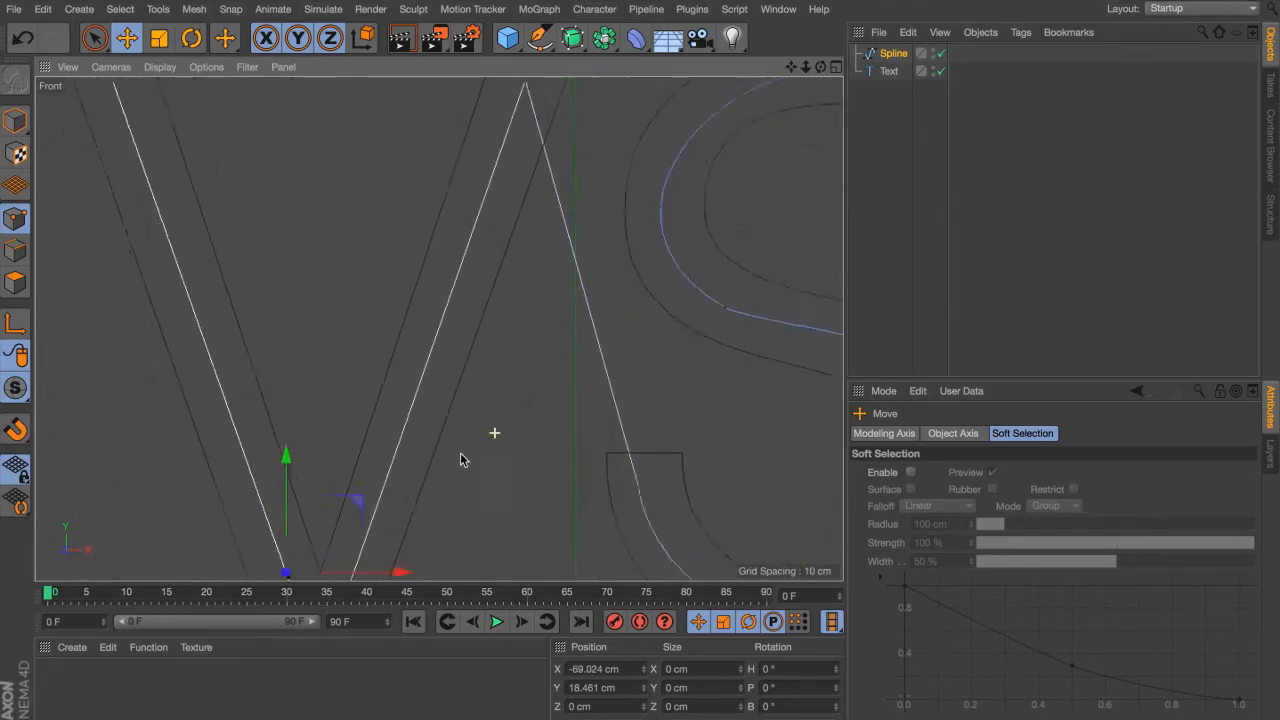
Step: Round both corners of the connection behind the V's upper right tip with Chamfer, trying a 5 cm radius and replacing it with 6 cm
{"action": "left_click_drag", "start_coordinate": [380, 214], "coordinate": [306, 270], "text": "alt"}
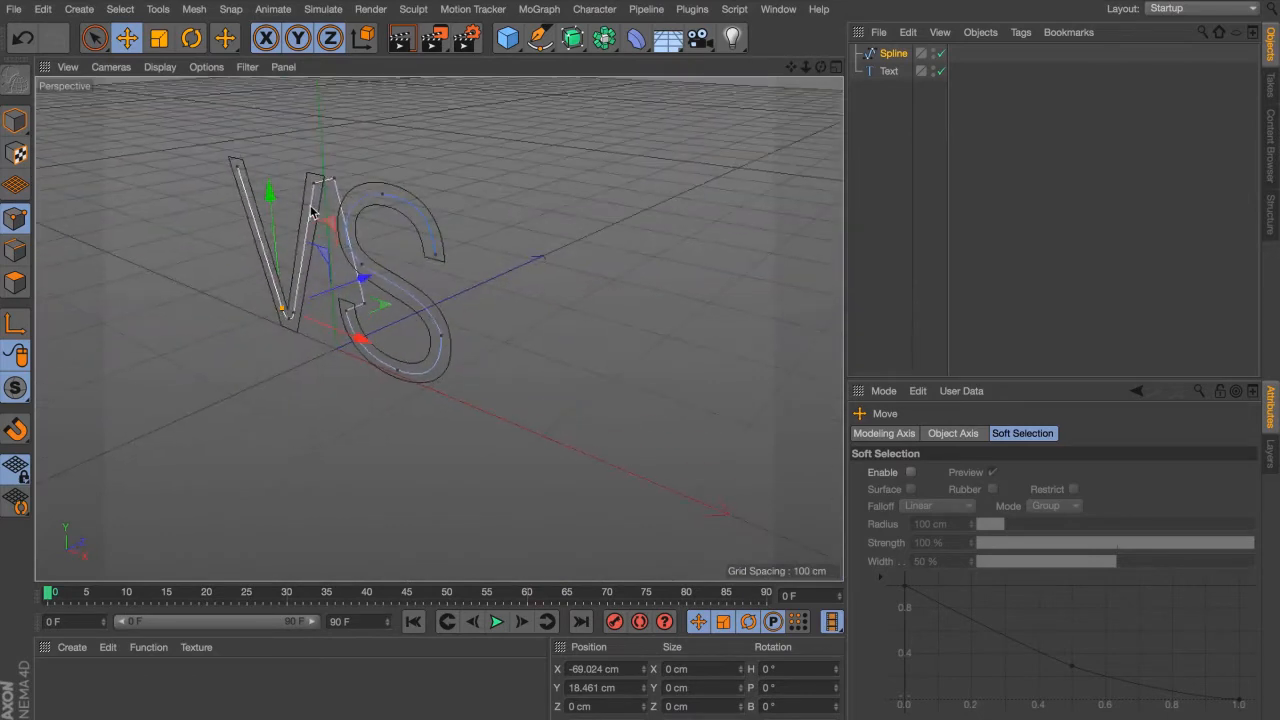
{"action": "right_click_drag", "start_coordinate": [314, 180], "coordinate": [580, 163], "text": "alt"}
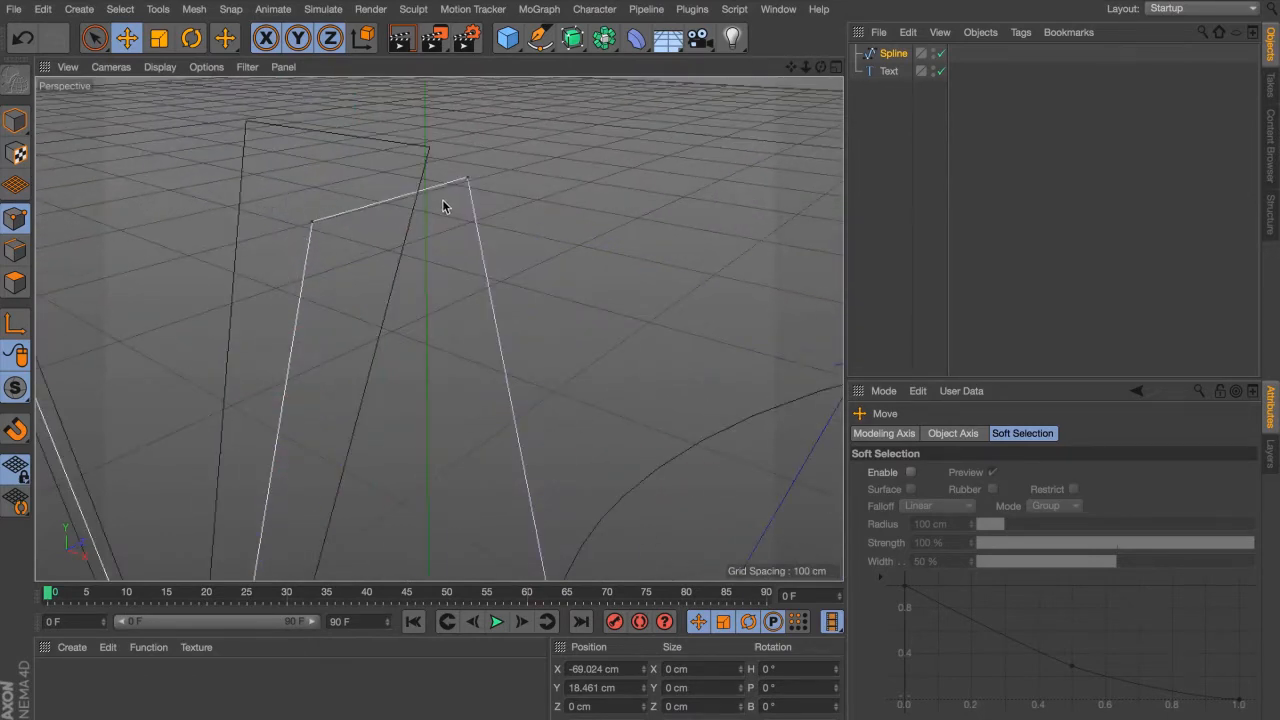
{"action": "key", "text": "9"}
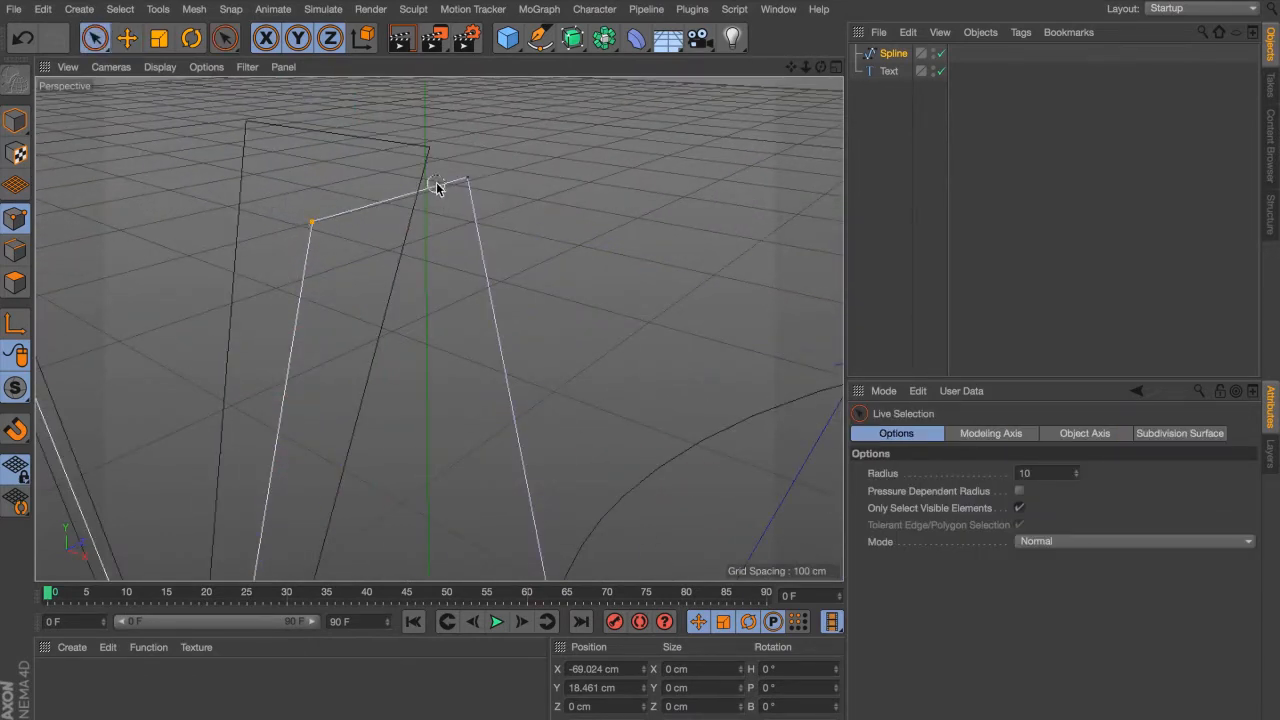
{"action": "left_click", "coordinate": [467, 181]}
{"action": "right_click", "coordinate": [396, 269]}
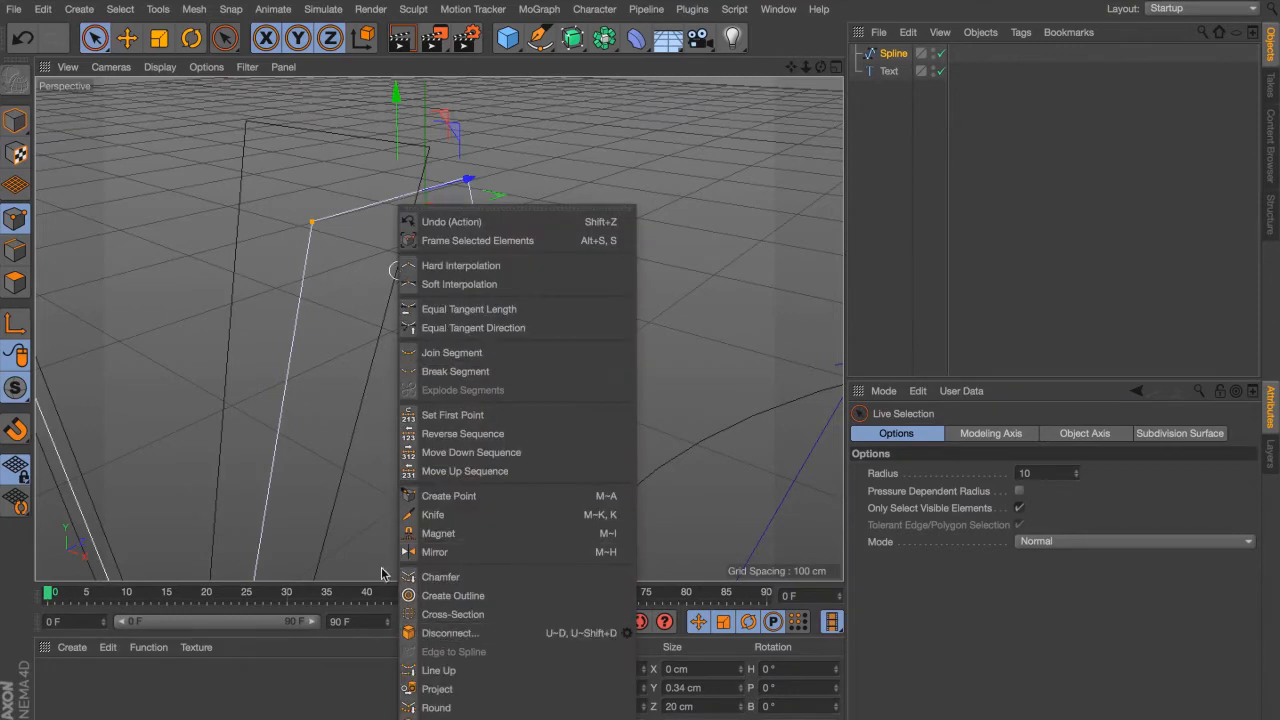
{"action": "left_click", "coordinate": [436, 577]}
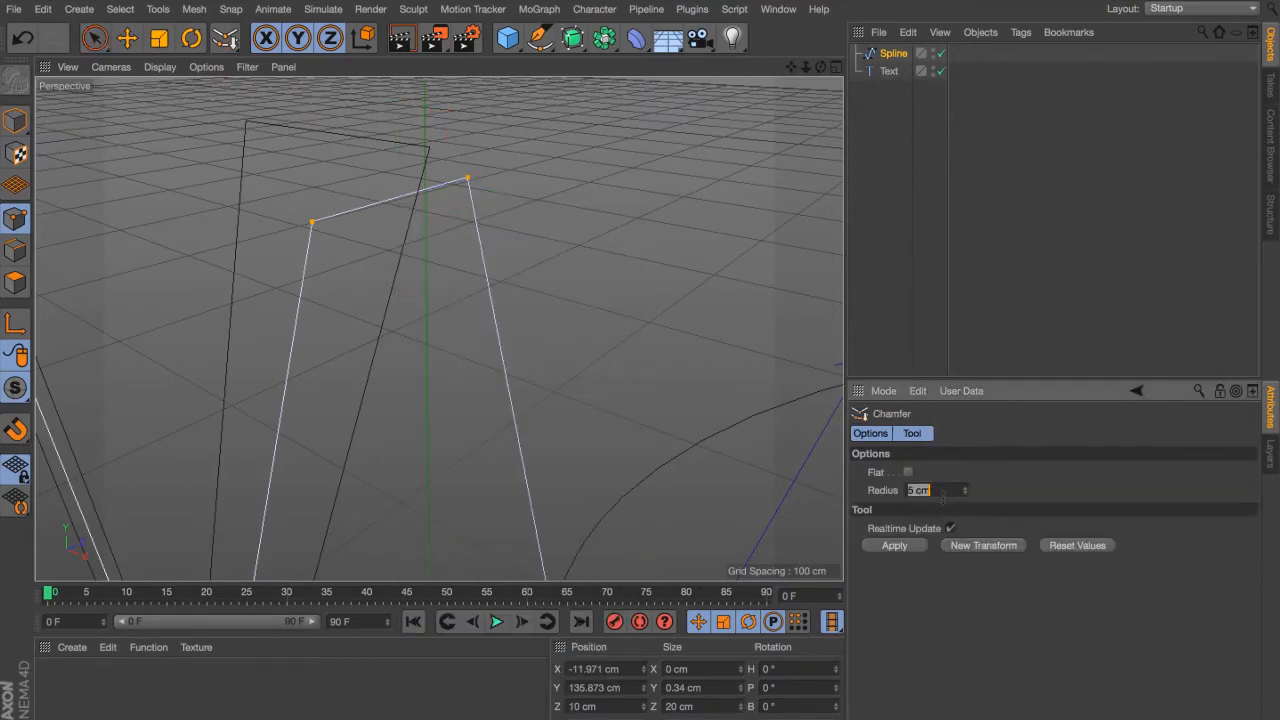
{"action": "left_click", "coordinate": [895, 545]}
{"action": "key", "text": "ctrl+z"}
{"action": "left_click", "coordinate": [895, 545]}
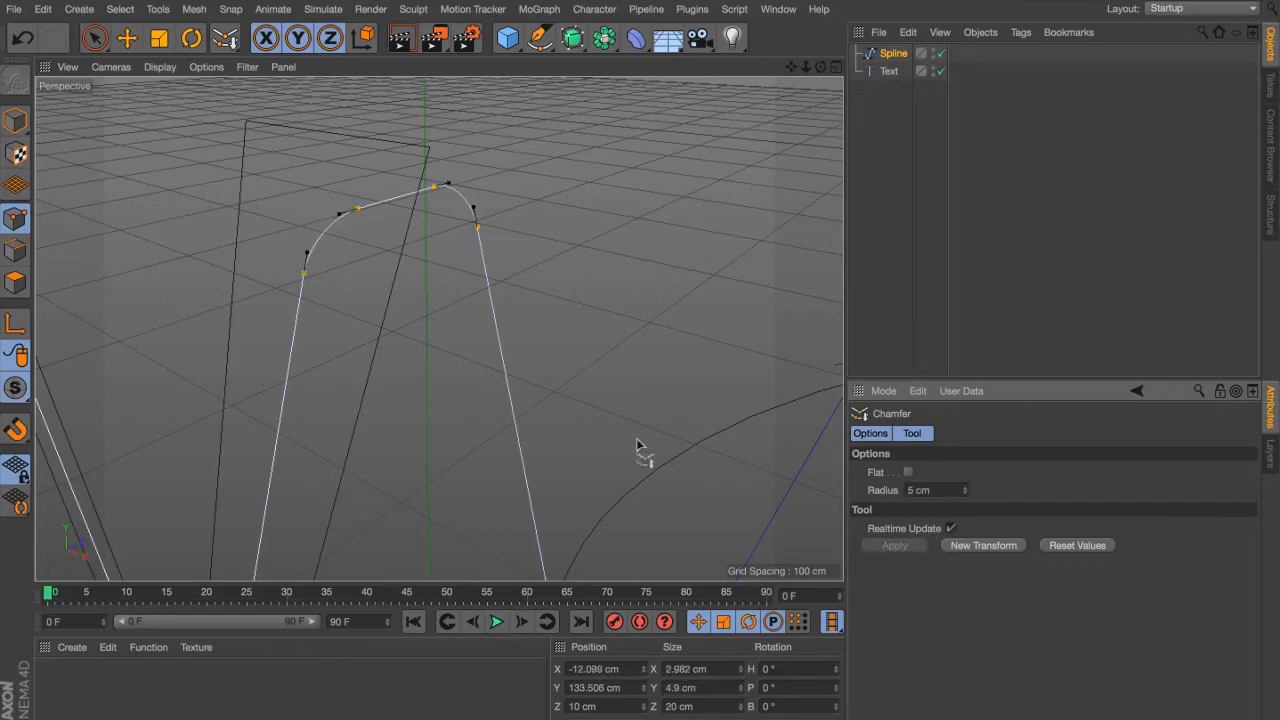
{"action": "left_click_drag", "start_coordinate": [640, 449], "coordinate": [770, 395], "text": "alt"}
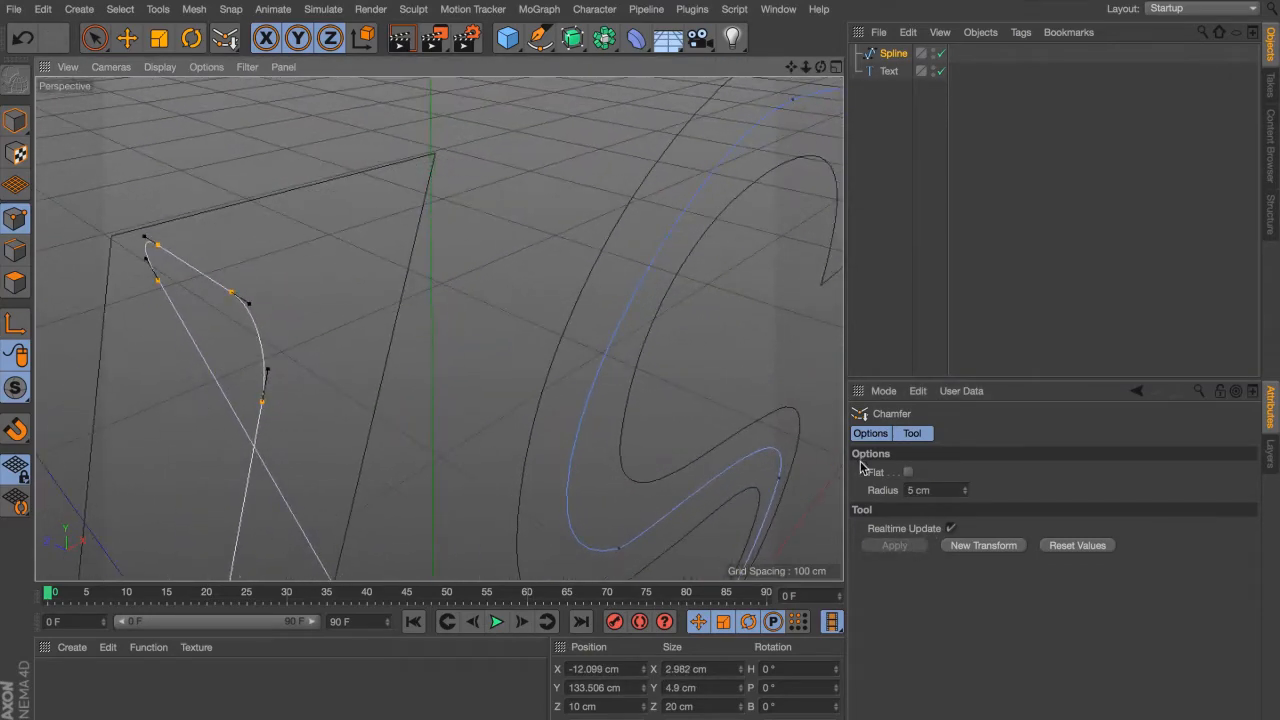
{"action": "key", "text": "ctrl+z"}
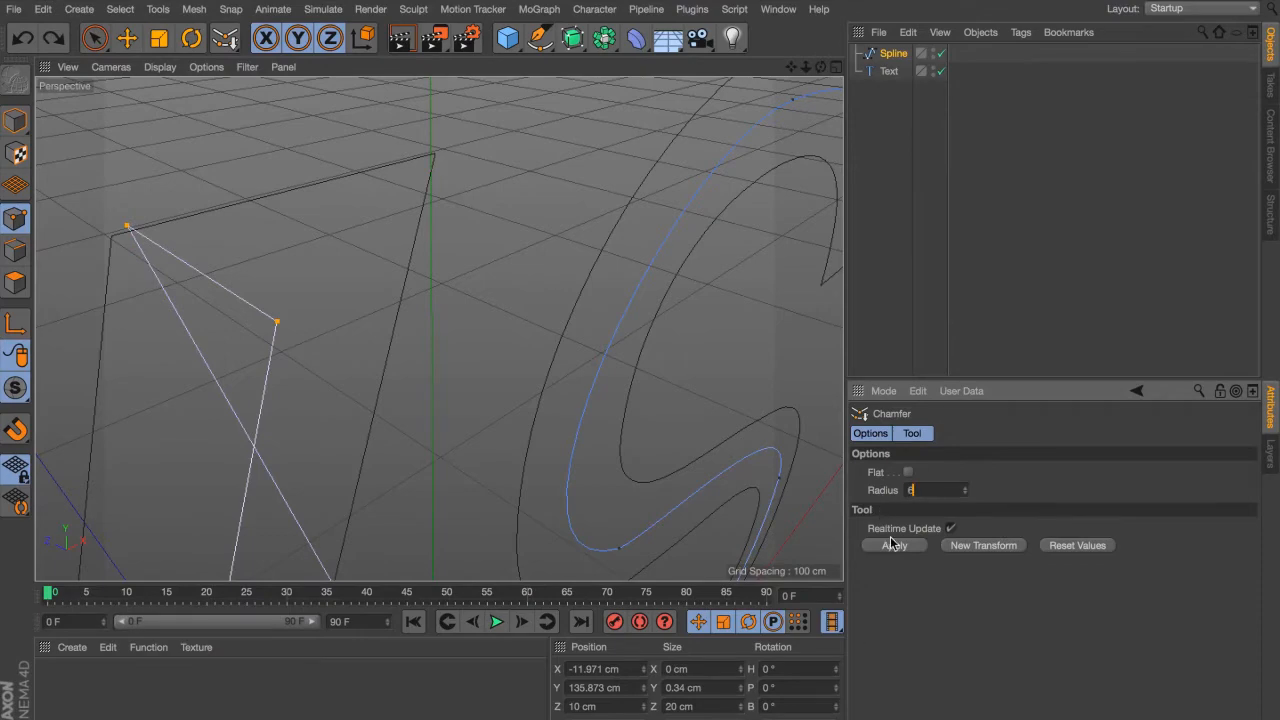
{"action": "left_click", "coordinate": [893, 545]}
Step: Try to round both corners of the connection at the S's lower end together with a 6 cm chamfer
{"action": "left_click_drag", "start_coordinate": [466, 377], "coordinate": [354, 286], "text": "alt"}
{"action": "key", "text": "space"}
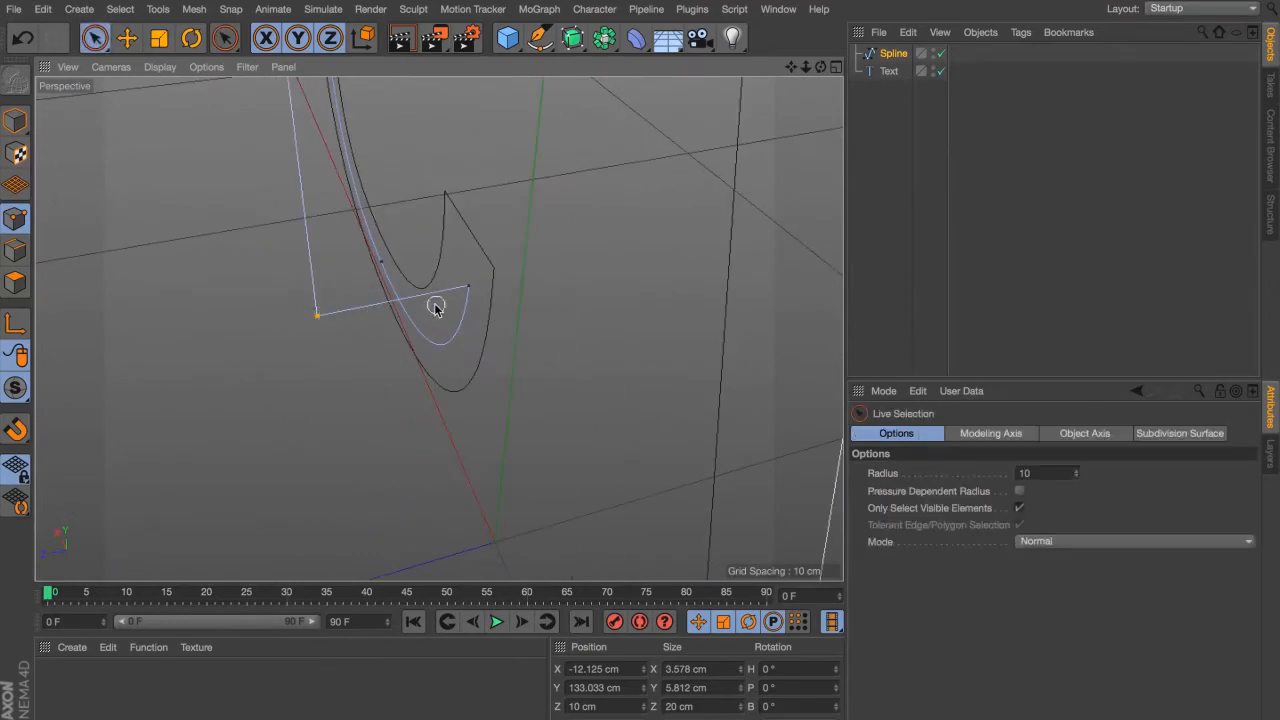
{"action": "left_click", "coordinate": [466, 289]}
{"action": "right_click", "coordinate": [494, 292]}
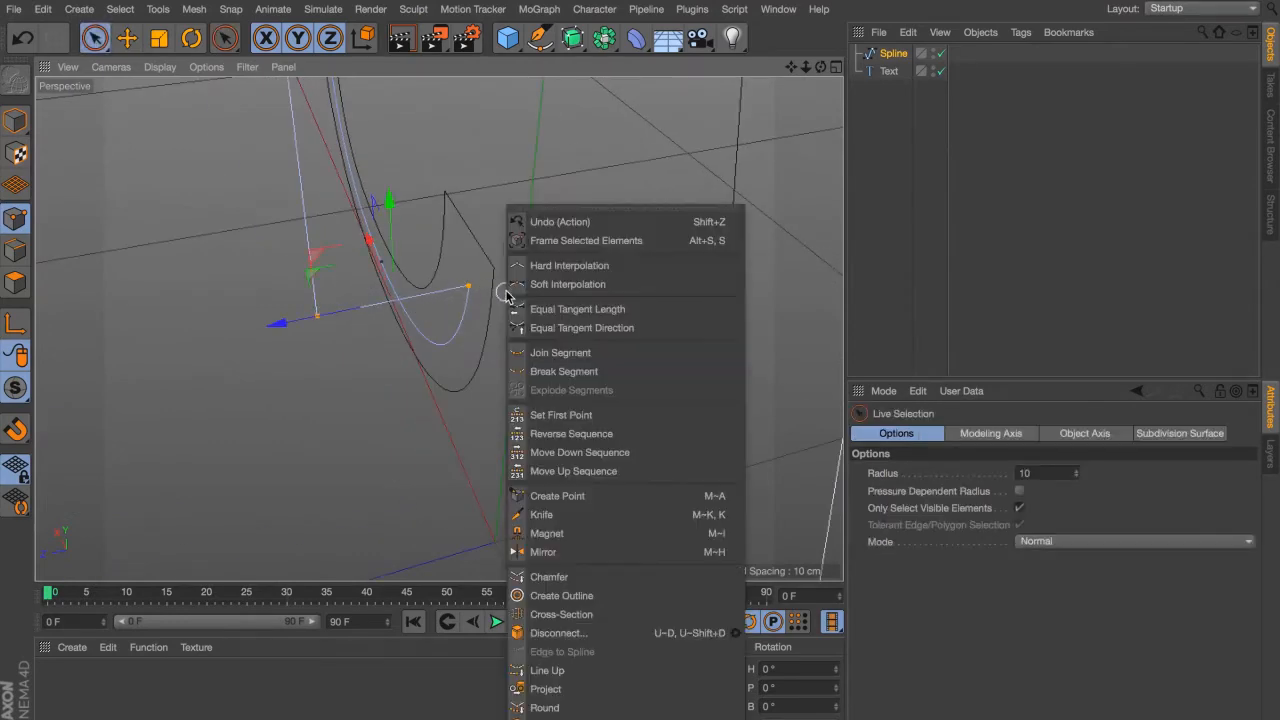
{"action": "left_click", "coordinate": [568, 575]}
{"action": "left_click", "coordinate": [868, 543]}
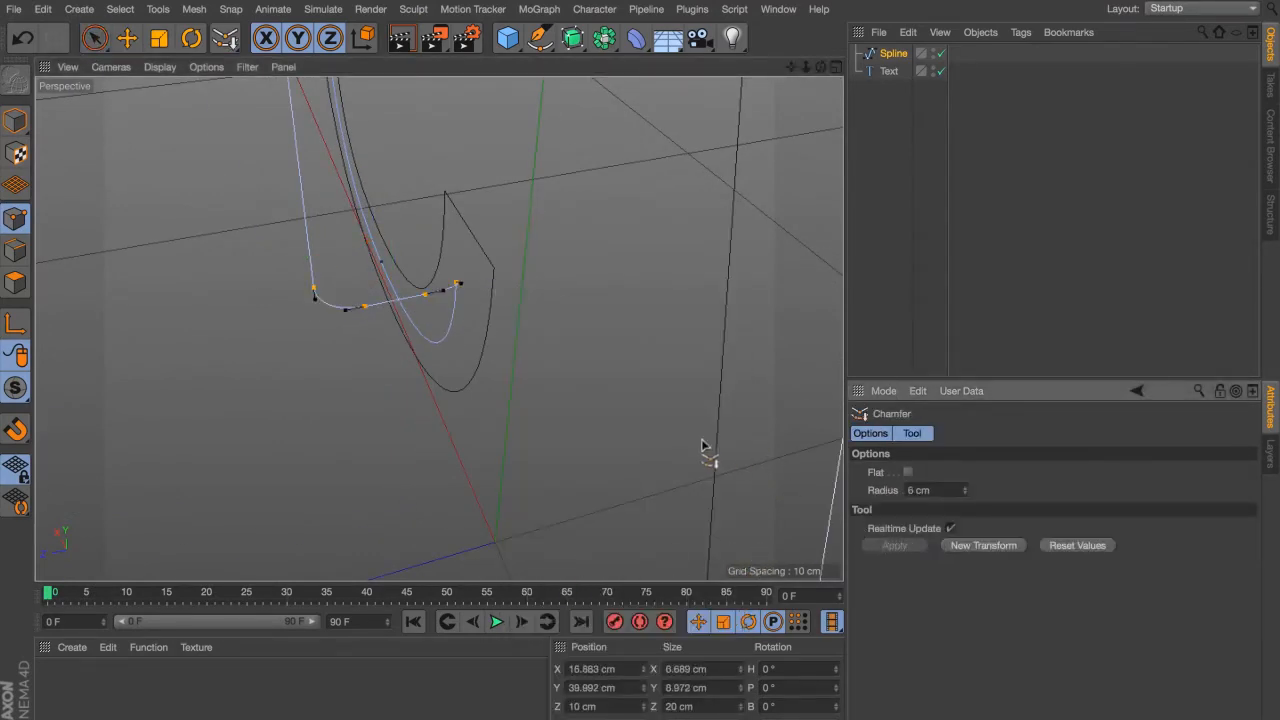
{"action": "left_click_drag", "start_coordinate": [702, 445], "coordinate": [320, 203], "text": "alt"}
{"action": "right_click_drag", "start_coordinate": [328, 151], "coordinate": [383, 150], "text": "alt"}
{"action": "key", "text": "super+z"}
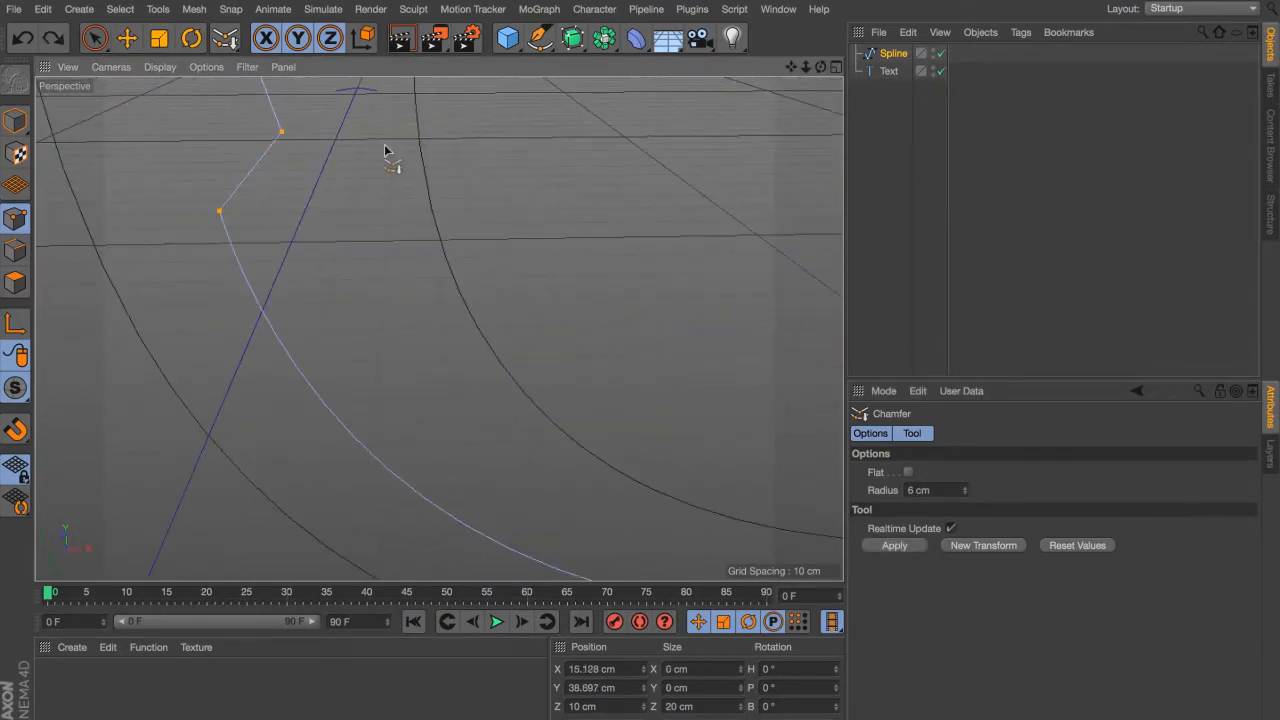
Step: Round only the rear corner of the connection at the S's lower end with a 6 cm chamfer
{"action": "key", "text": "space"}
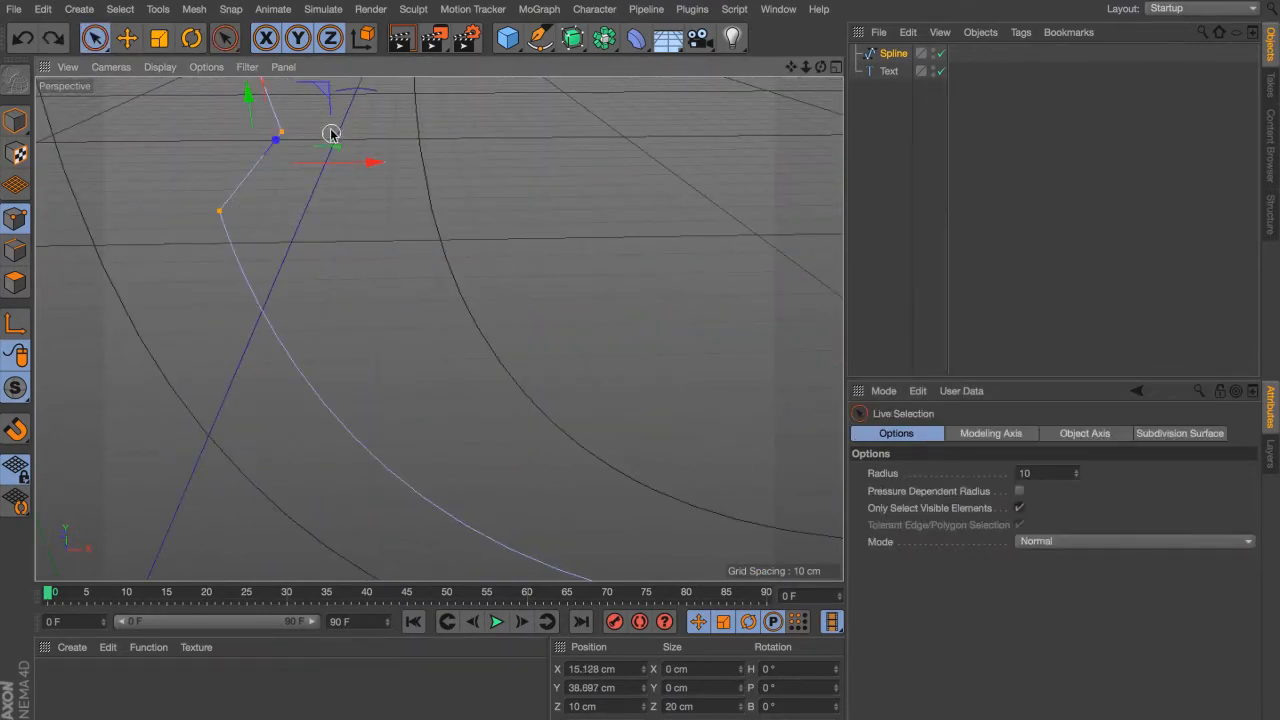
{"action": "left_click", "coordinate": [298, 118]}
{"action": "key", "text": "space"}
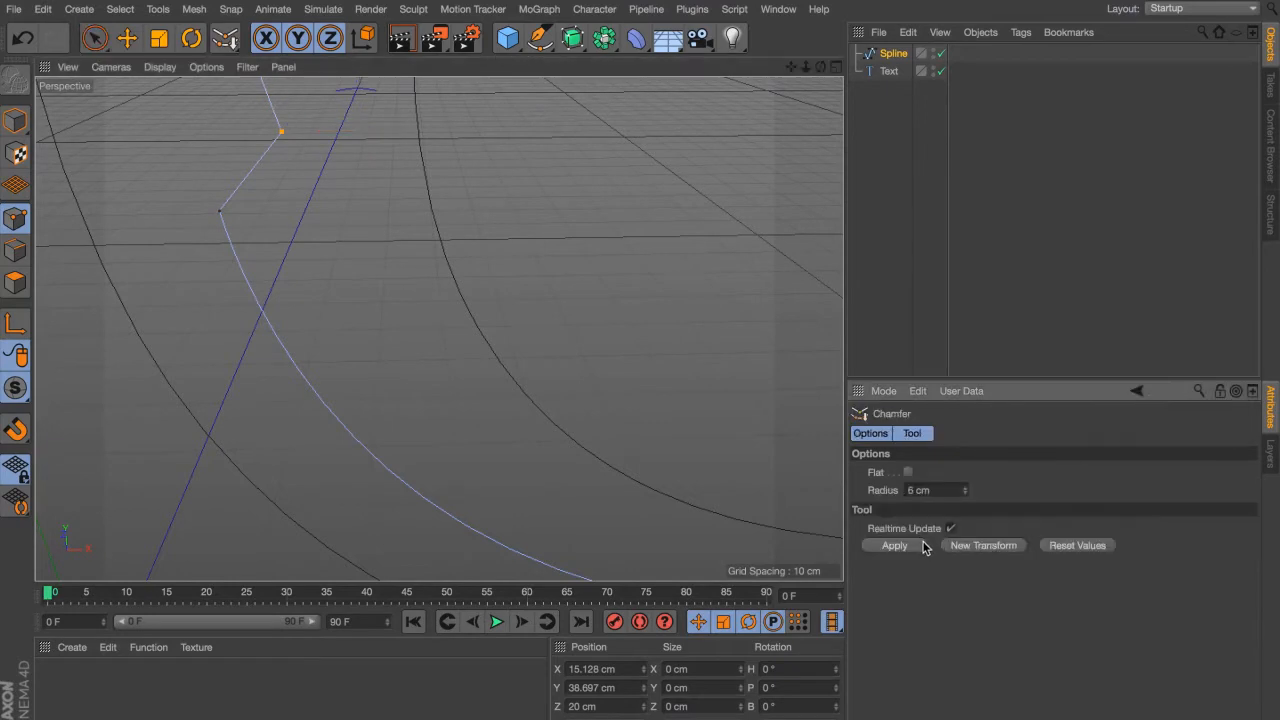
{"action": "left_click", "coordinate": [910, 545]}
Step: Try to round the front corner, where the connection meets the S curve, with a 6 cm chamfer
{"action": "key", "text": "space"}
{"action": "left_click", "coordinate": [219, 211]}
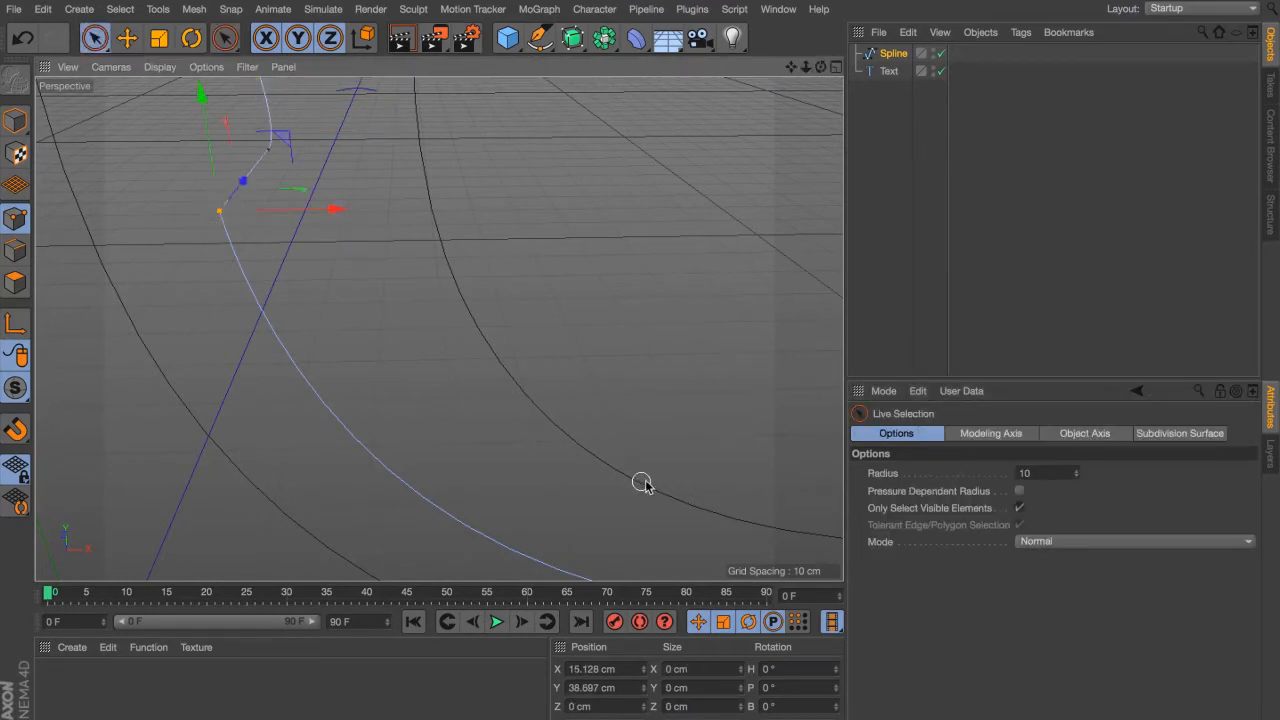
{"action": "key", "text": "space"}
{"action": "left_click", "coordinate": [893, 545]}
{"action": "left_click_drag", "start_coordinate": [260, 235], "coordinate": [240, 200], "text": "alt"}
{"action": "key", "text": "ctrl+z"}
{"action": "key", "text": "ctrl+z"}
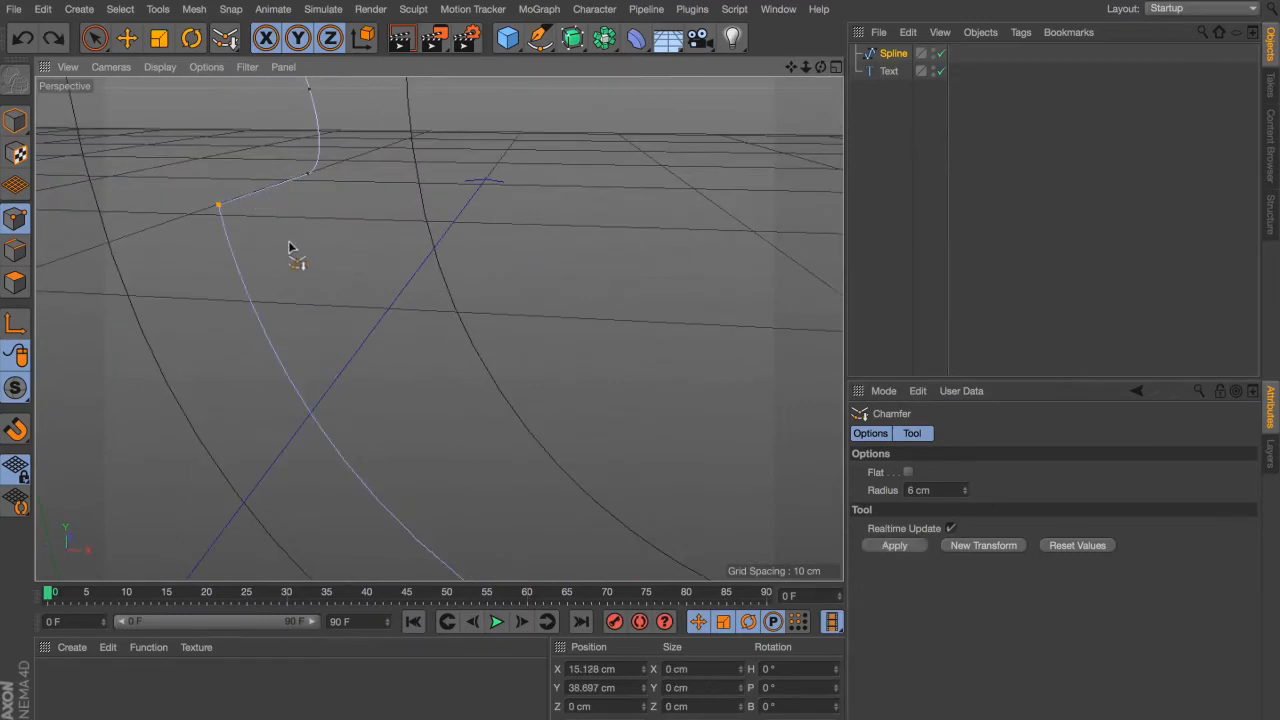
Step: Set the S's lowest point to hard interpolation so the adjoining segments run straight
{"action": "scroll", "coordinate": [514, 375], "scroll_direction": "down", "scroll_amount": 5}
{"action": "middle_click_drag", "start_coordinate": [600, 450], "coordinate": [408, 384], "text": "alt"}
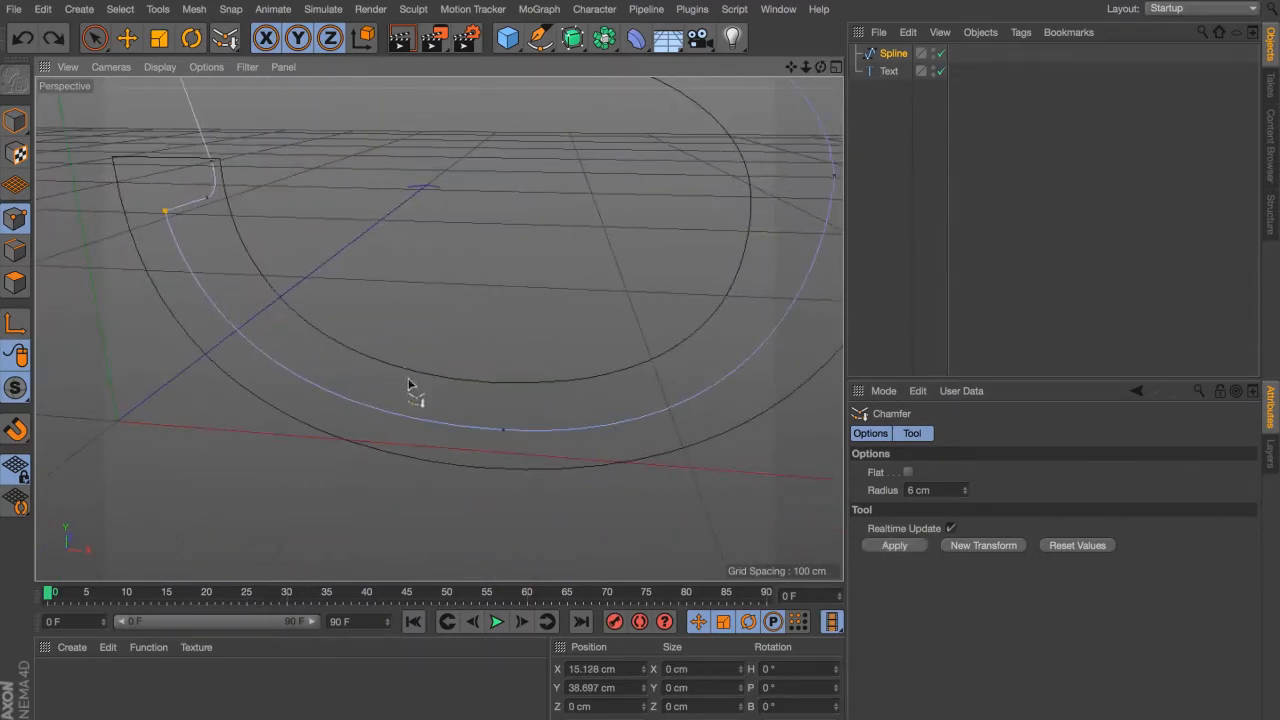
{"action": "key", "text": "space"}
{"action": "left_click", "coordinate": [505, 430]}
{"action": "right_click", "coordinate": [603, 371]}
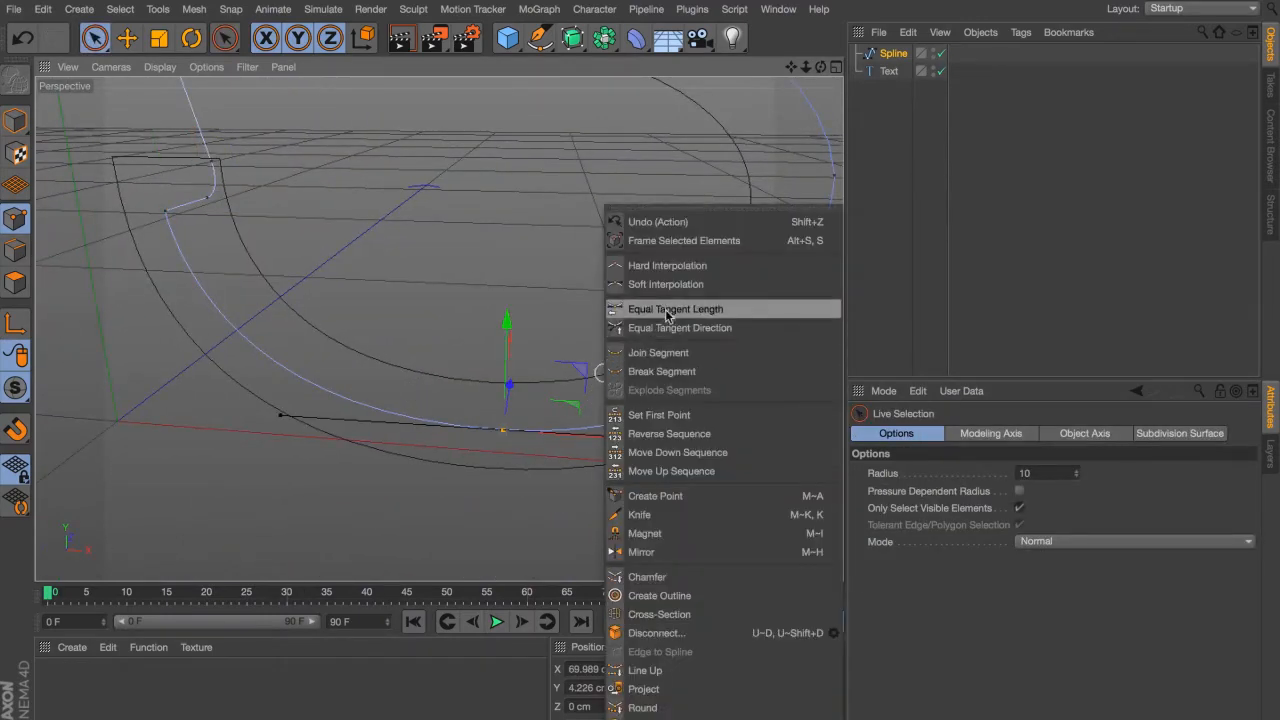
{"action": "left_click", "coordinate": [682, 268]}
{"action": "left_click_drag", "start_coordinate": [652, 269], "coordinate": [254, 334], "text": "alt"}
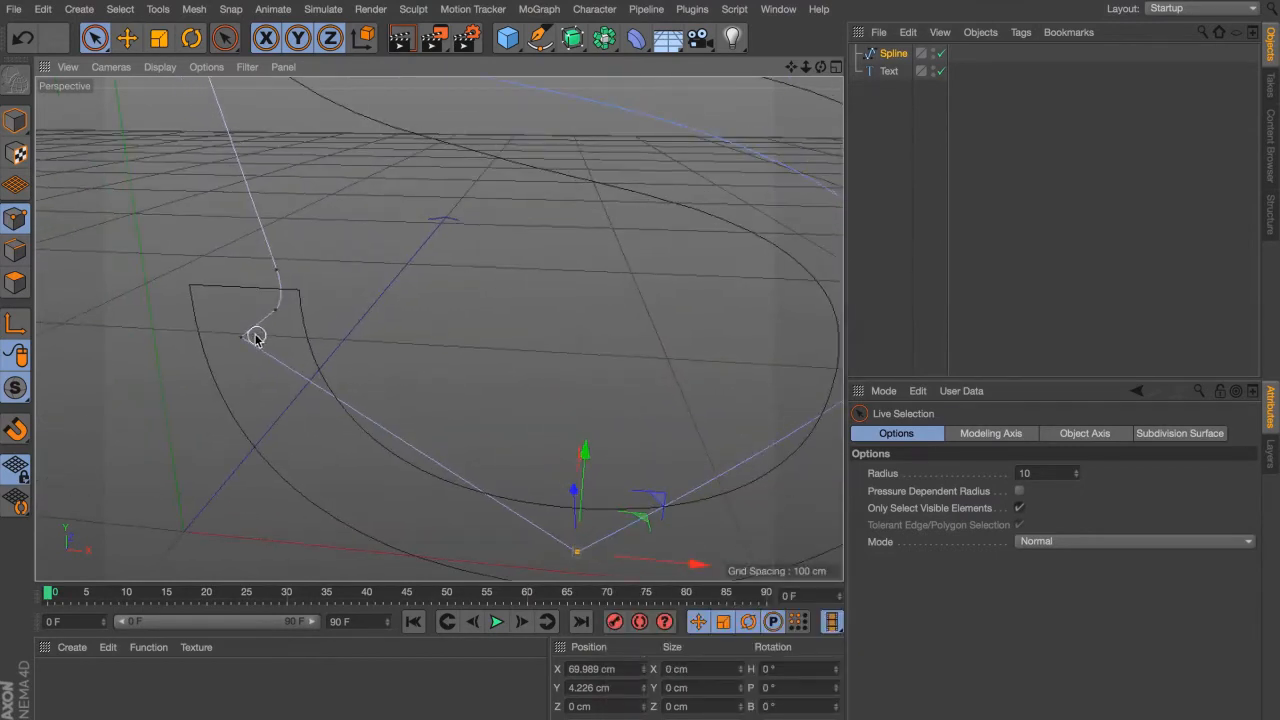
Step: Round the front corner at the S's lower end with a 6 cm chamfer
{"action": "left_click", "coordinate": [248, 337]}
{"action": "right_click", "coordinate": [330, 342]}
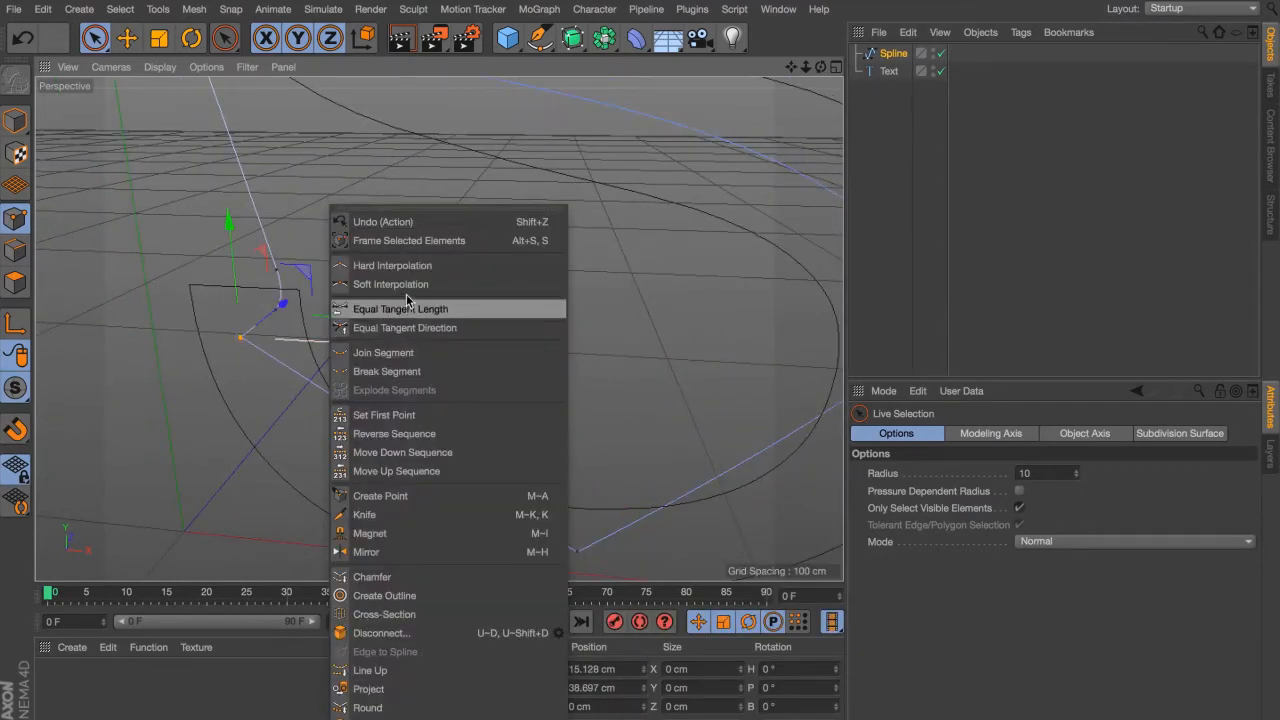
{"action": "left_click", "coordinate": [400, 577]}
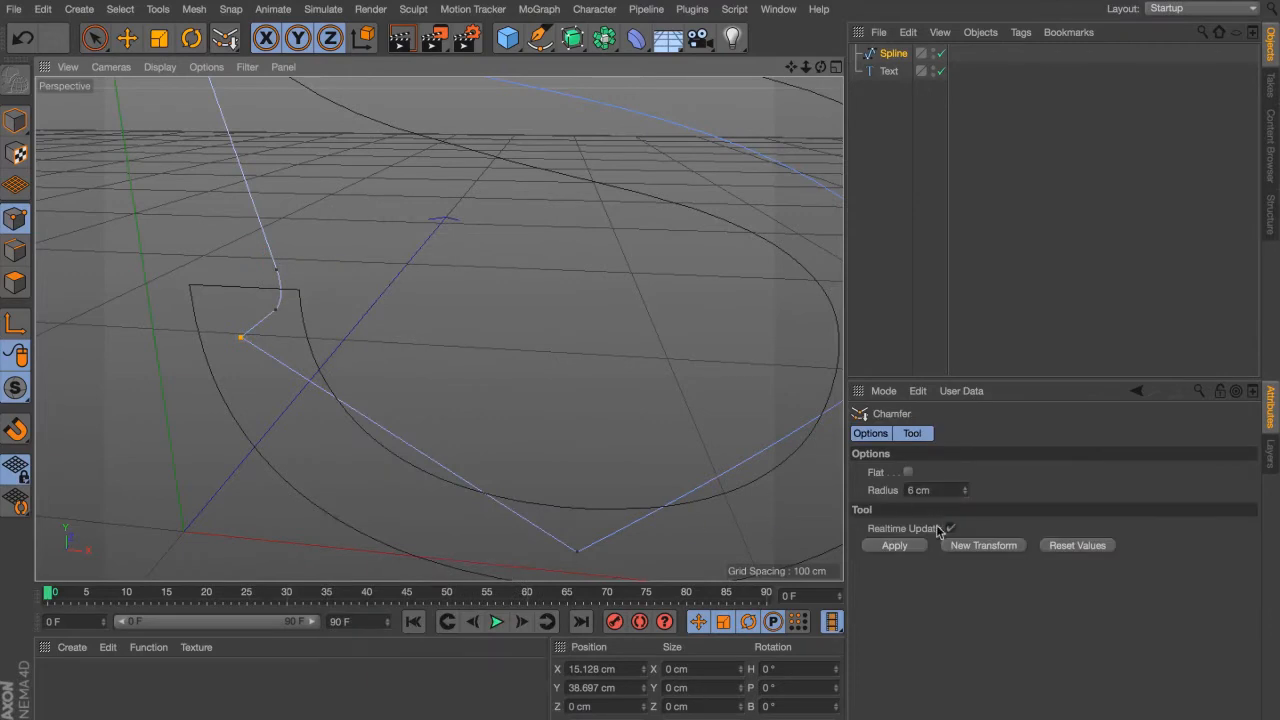
{"action": "left_click", "coordinate": [895, 545]}
Step: Set the S's lowest point back to soft interpolation
{"action": "key", "text": "space"}
{"action": "left_click", "coordinate": [577, 549]}
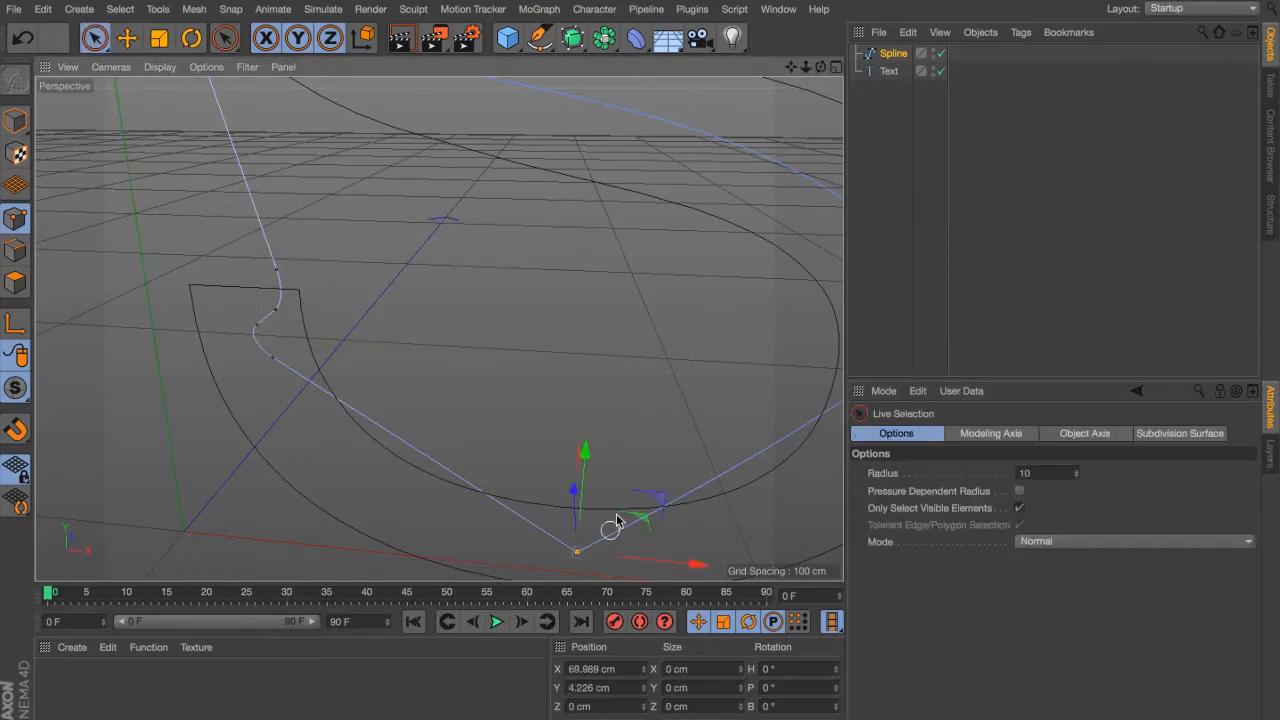
{"action": "right_click", "coordinate": [643, 446]}
{"action": "left_click", "coordinate": [703, 286]}
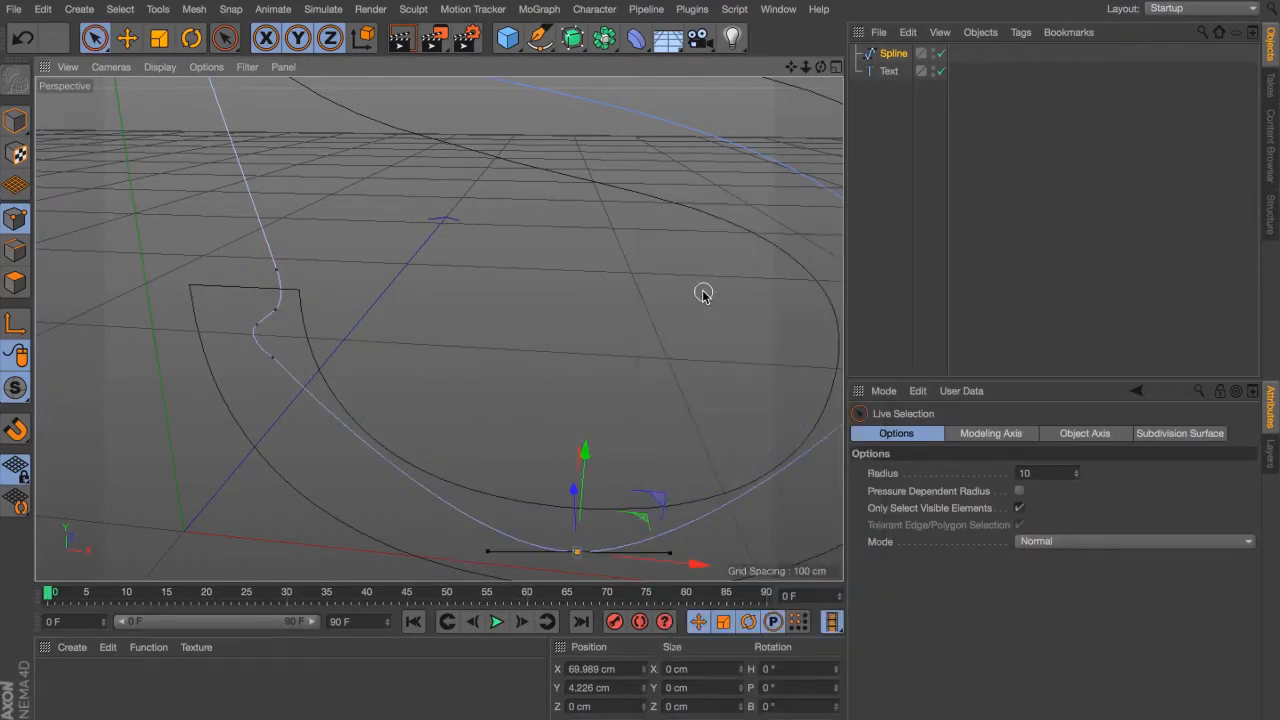
Step: Lengthen and level both tangent handles of the S's lowest point so the lower curve follows the letter's centre line
{"action": "left_click", "coordinate": [272, 357]}
{"action": "right_click_drag", "start_coordinate": [256, 354], "coordinate": [349, 329], "text": "alt"}
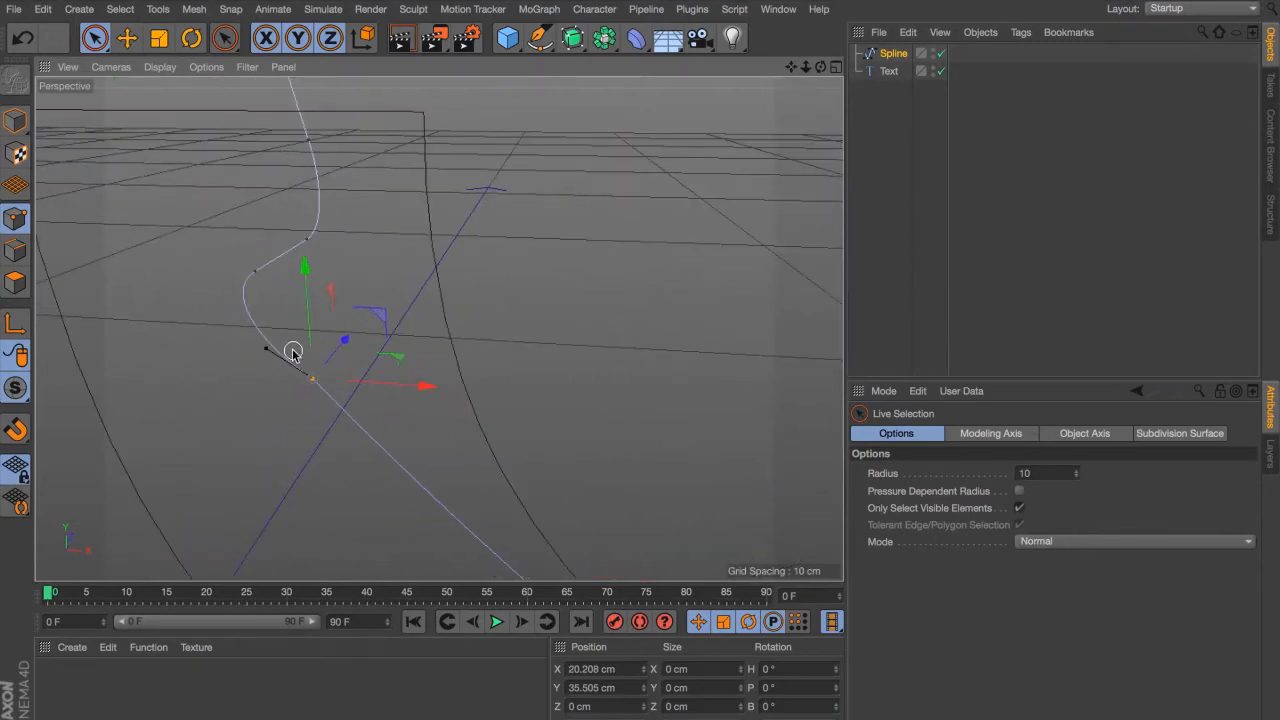
{"action": "key", "text": "F4"}
{"action": "middle_click_drag", "start_coordinate": [632, 514], "coordinate": [543, 295], "text": "alt"}
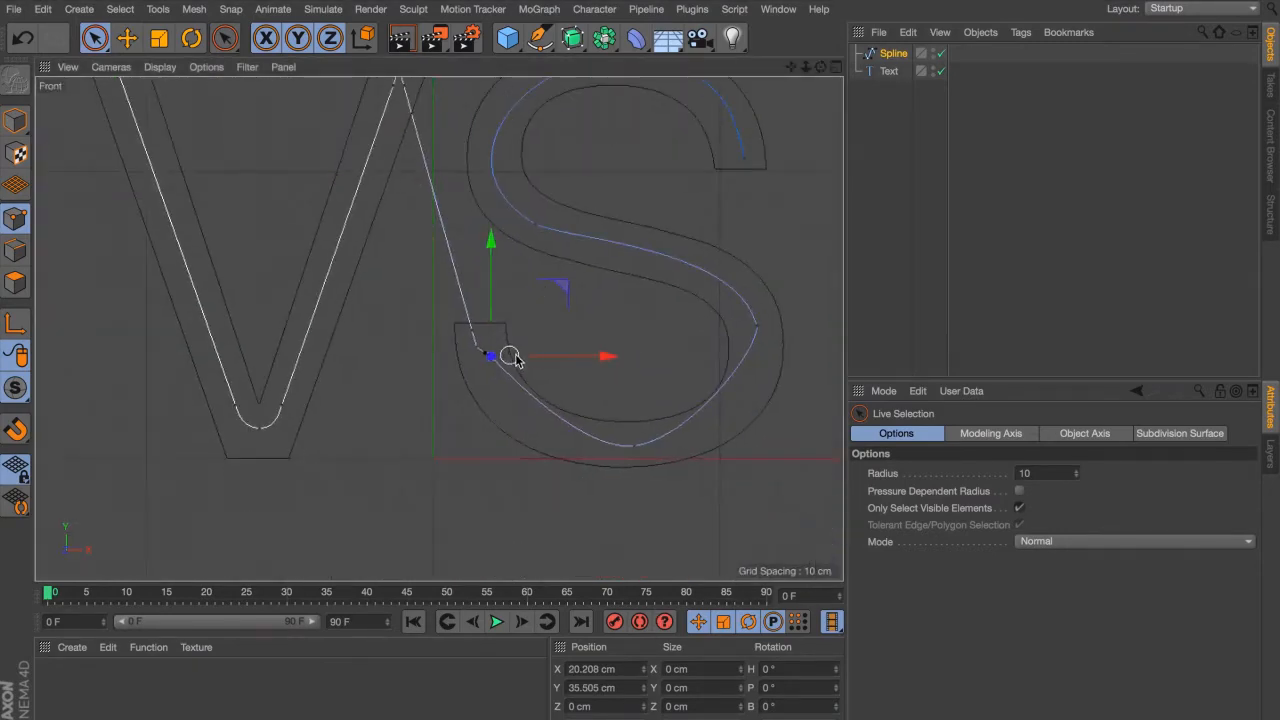
{"action": "right_click_drag", "start_coordinate": [511, 354], "coordinate": [602, 423], "text": "alt"}
{"action": "left_click", "coordinate": [730, 521]}
{"action": "key", "text": "e"}
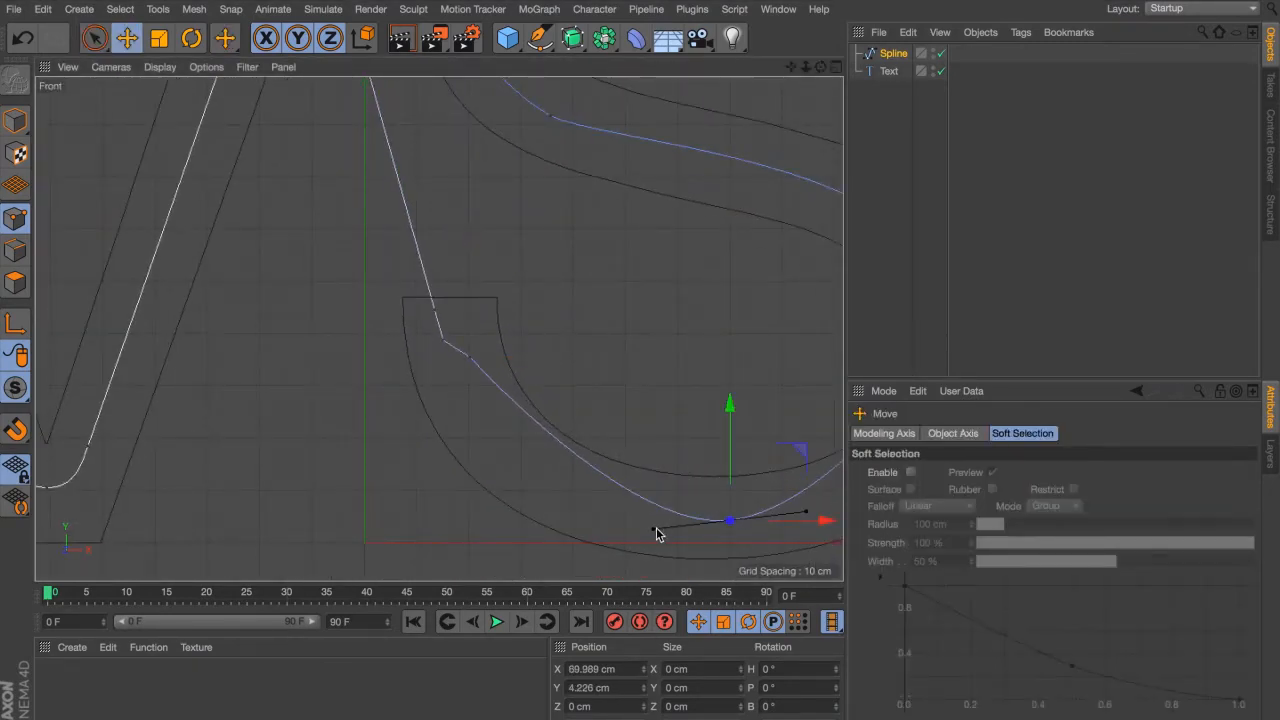
{"action": "left_click_drag", "start_coordinate": [655, 529], "coordinate": [570, 519]}
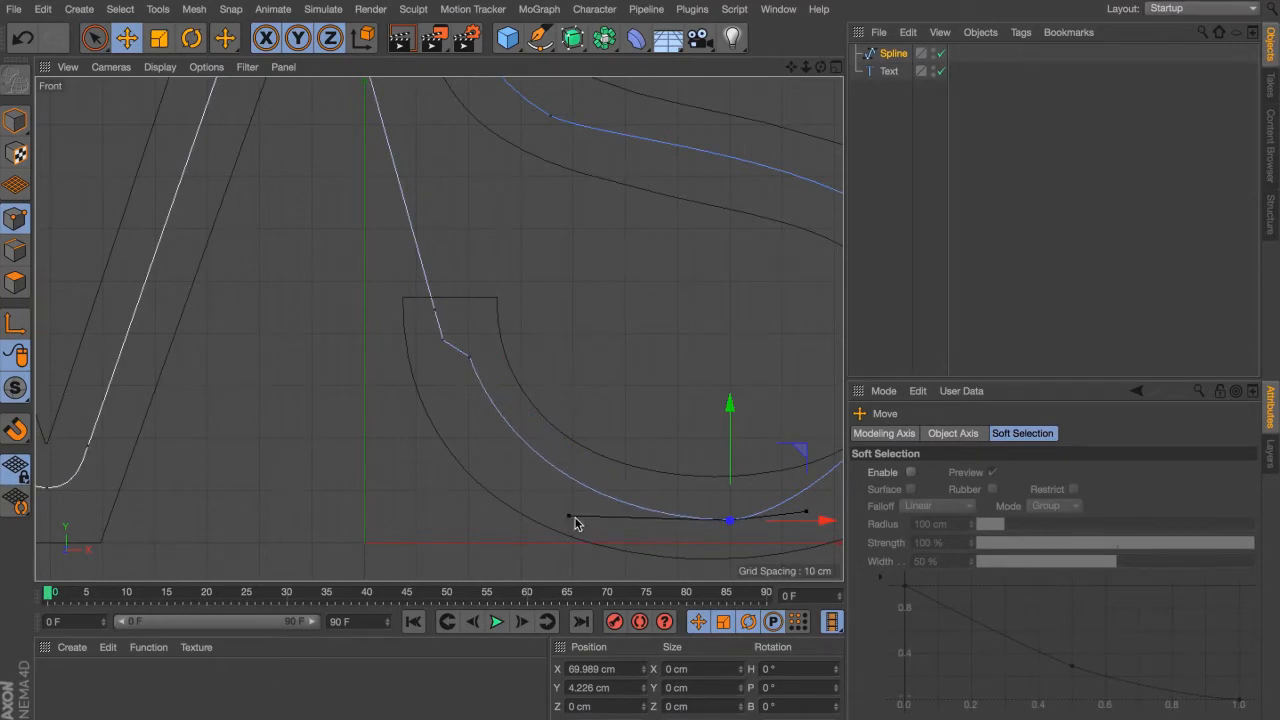
{"action": "middle_click_drag", "start_coordinate": [649, 466], "coordinate": [416, 446], "text": "alt"}
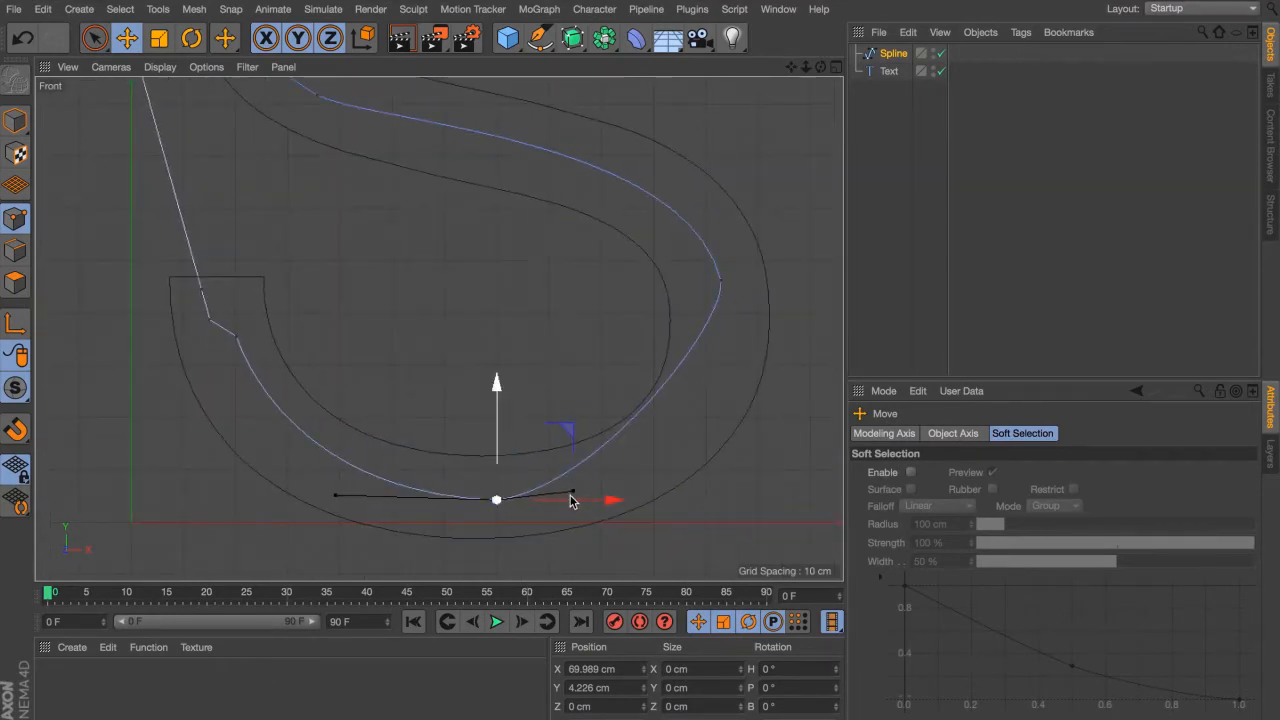
{"action": "left_click_drag", "start_coordinate": [574, 495], "coordinate": [669, 500]}
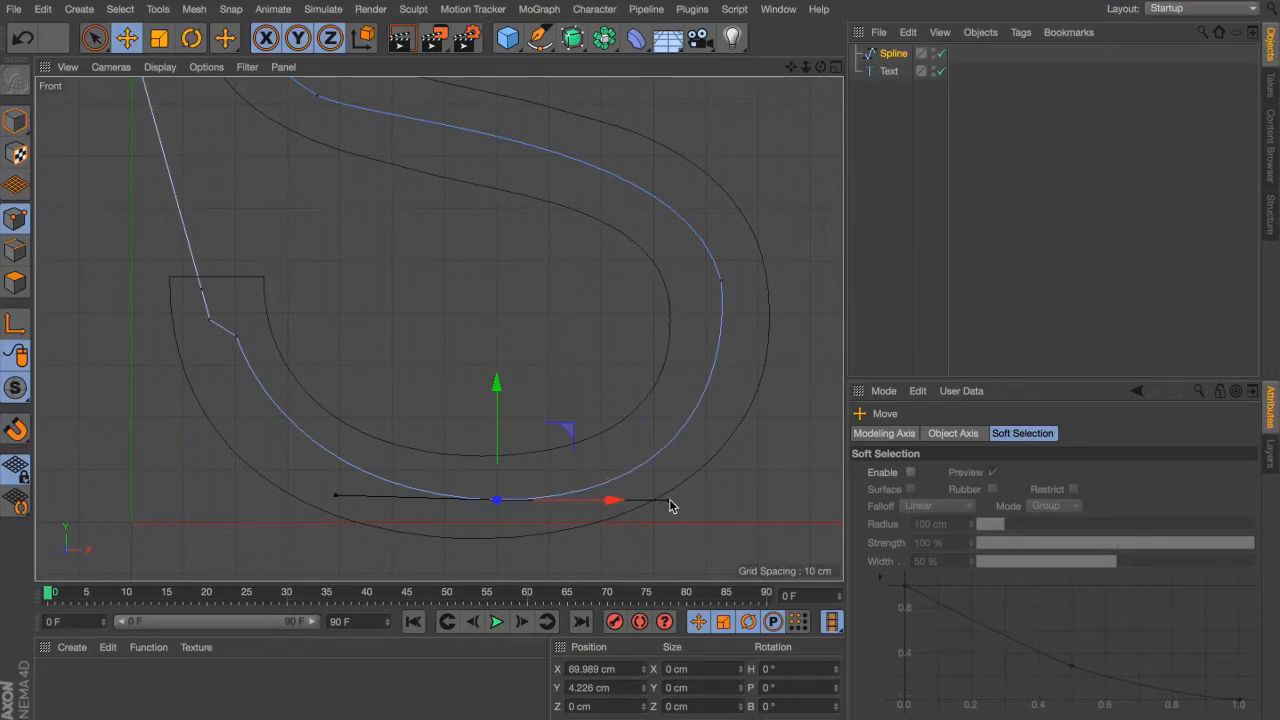
Step: Move the front point of the rounded corner to about X 16.1 cm, Y 35.7 cm and adjust its tangent to smooth the bend
{"action": "scroll", "coordinate": [228, 338], "scroll_direction": "up", "scroll_amount": 5}
{"action": "key", "text": "space"}
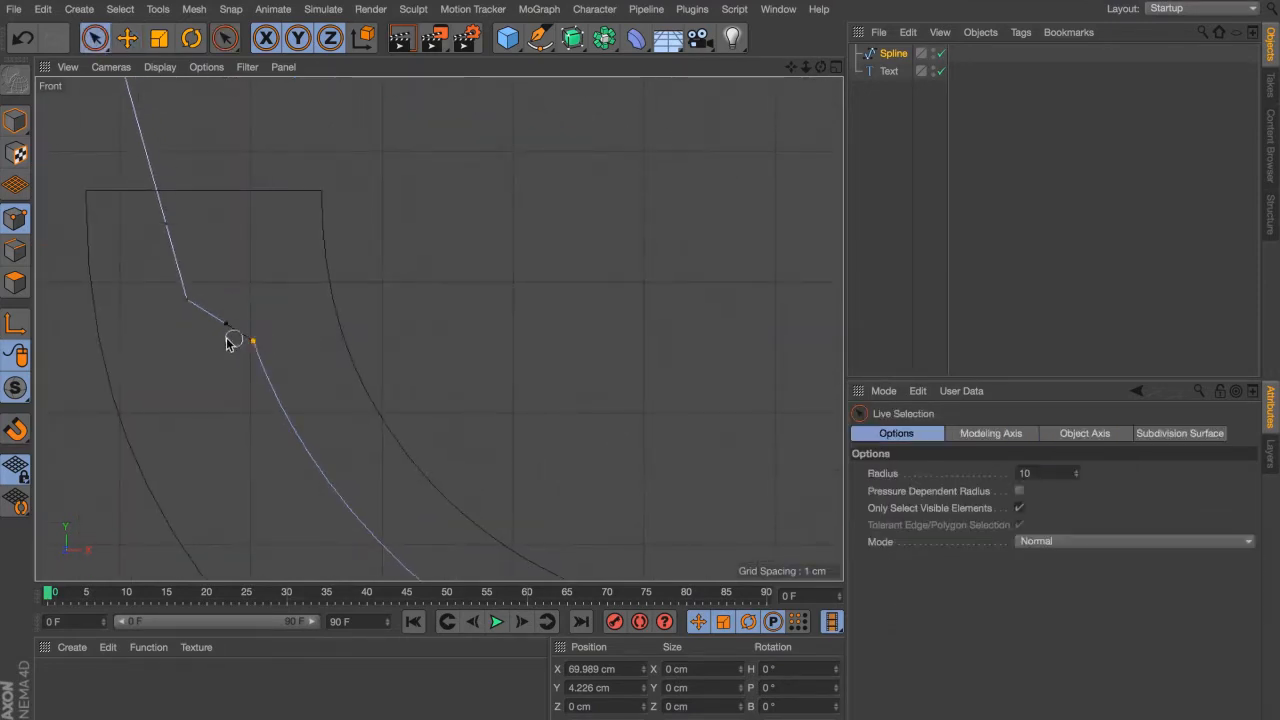
{"action": "left_click", "coordinate": [246, 339]}
{"action": "key", "text": "space"}
{"action": "left_click_drag", "start_coordinate": [318, 364], "coordinate": [274, 378]}
{"action": "key", "text": "F1"}
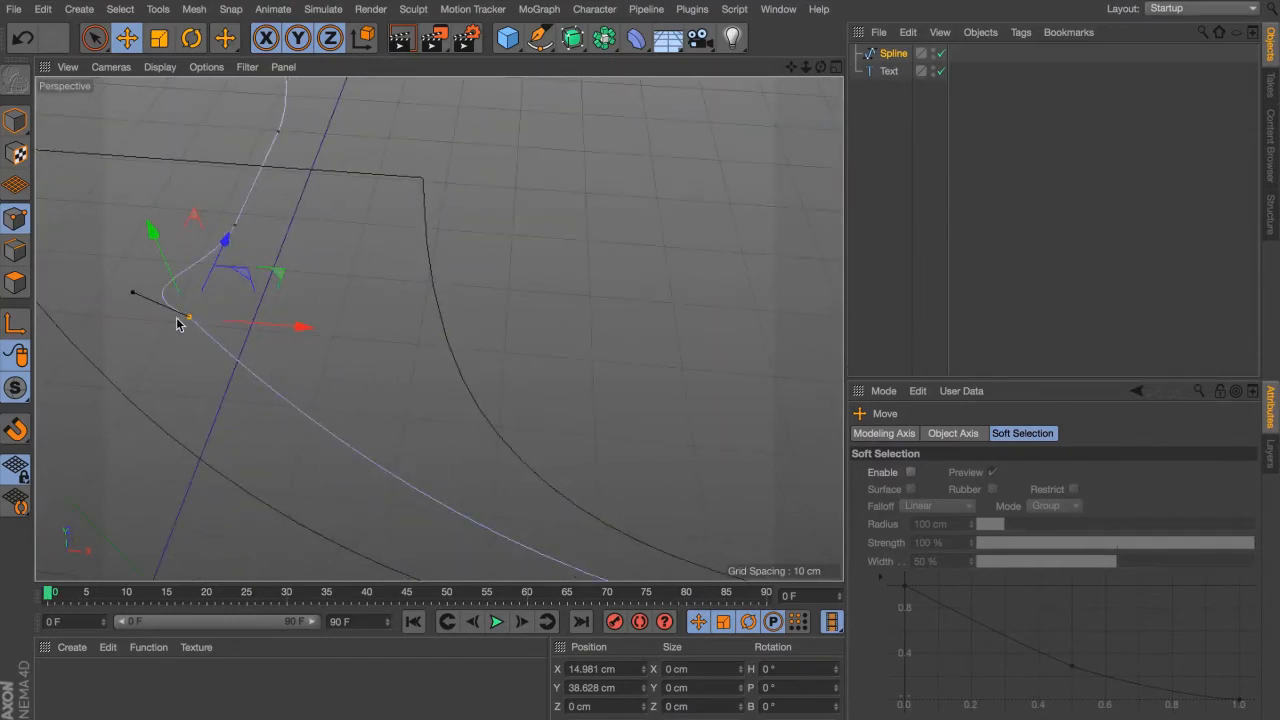
{"action": "key", "text": "F4"}
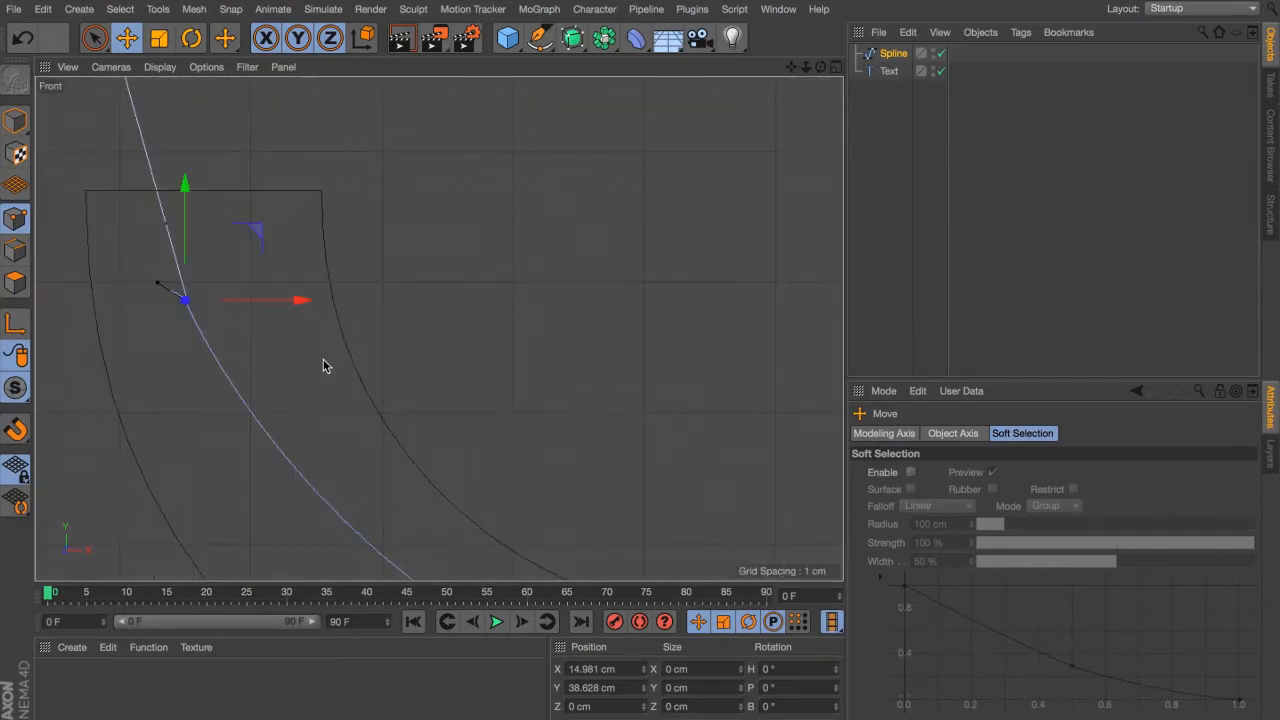
{"action": "left_click_drag", "start_coordinate": [278, 367], "coordinate": [303, 396]}
{"action": "scroll", "coordinate": [177, 309], "scroll_direction": "up", "scroll_amount": 5}
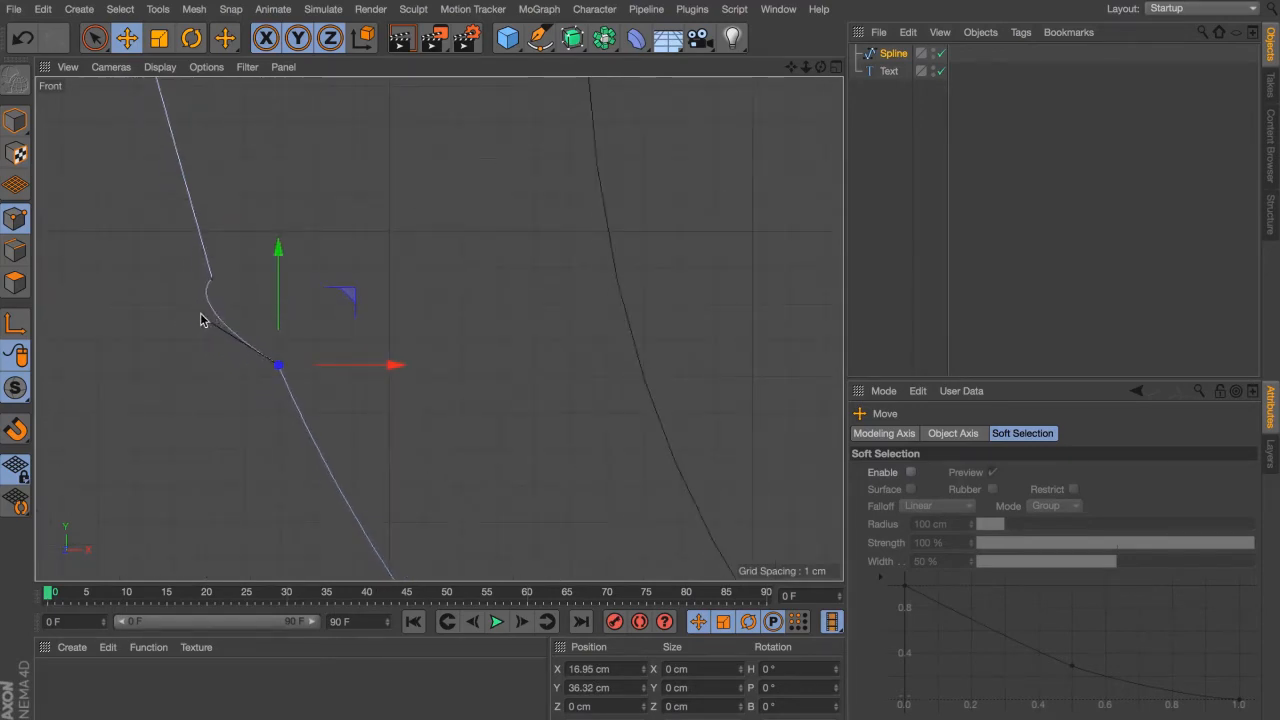
{"action": "mouse_move", "coordinate": [200, 320]}
{"action": "left_mouse_down"}
{"action": "mouse_move", "coordinate": [232, 308]}
{"action": "mouse_move", "coordinate": [217, 319]}
{"action": "left_mouse_up"}
{"action": "left_click_drag", "start_coordinate": [337, 345], "coordinate": [310, 369]}
{"action": "left_click_drag", "start_coordinate": [186, 344], "coordinate": [213, 338]}
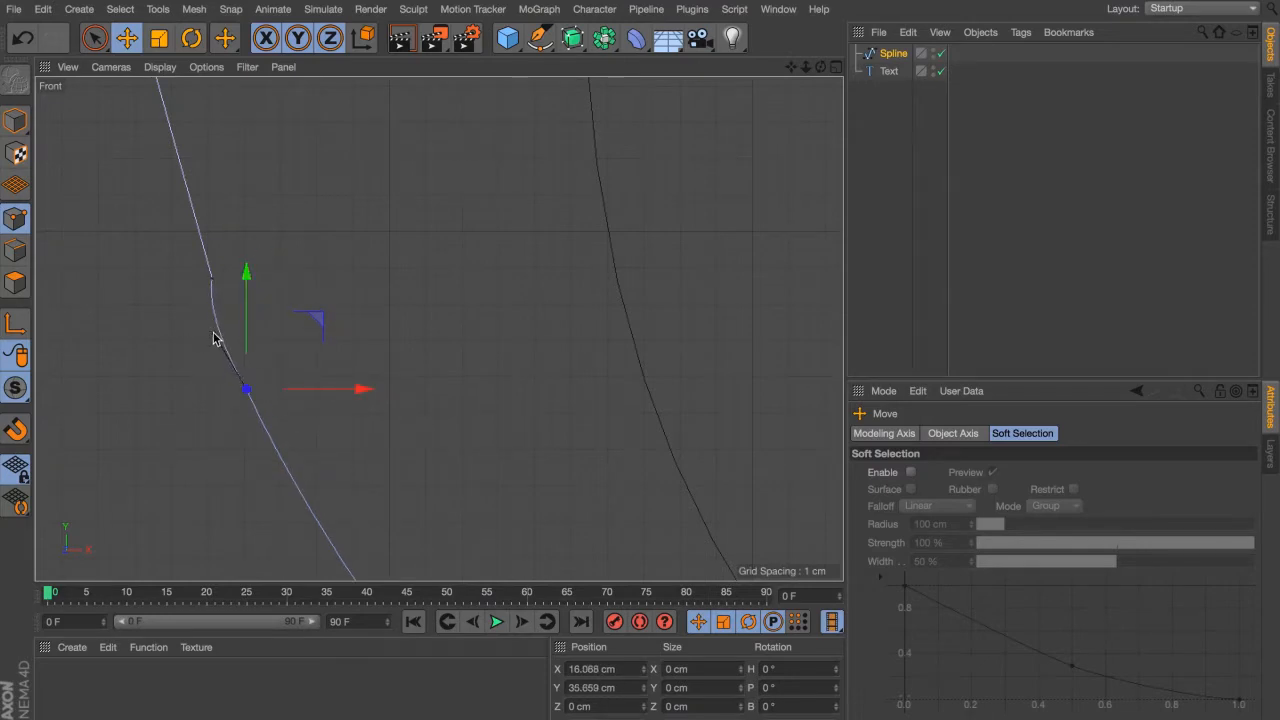
Step: Fine-tune the front corner point at the S's lower end to about X 15.9 cm, Y 35.6 cm
{"action": "left_click", "coordinate": [549, 371]}
{"action": "key", "text": "F1"}
{"action": "left_click_drag", "start_coordinate": [438, 328], "coordinate": [423, 271], "text": "alt"}
{"action": "key", "text": "F4"}
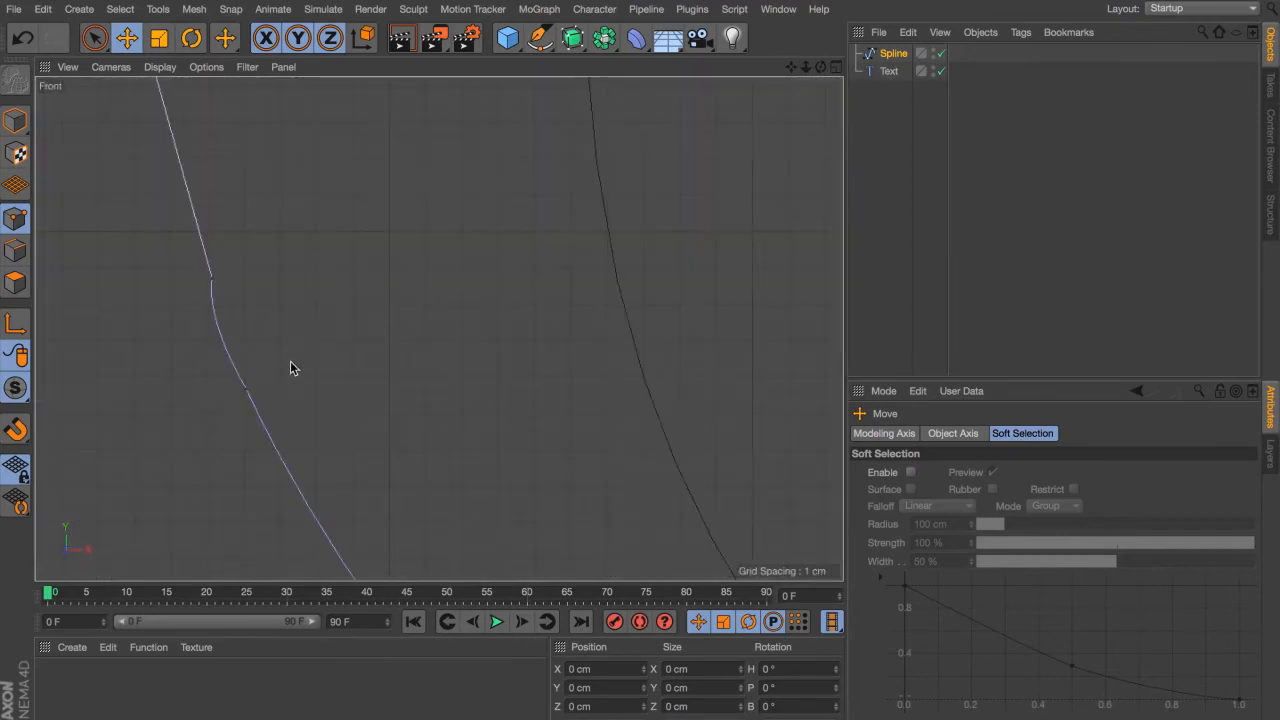
{"action": "left_click", "coordinate": [238, 389]}
{"action": "left_click_drag", "start_coordinate": [264, 379], "coordinate": [256, 381]}
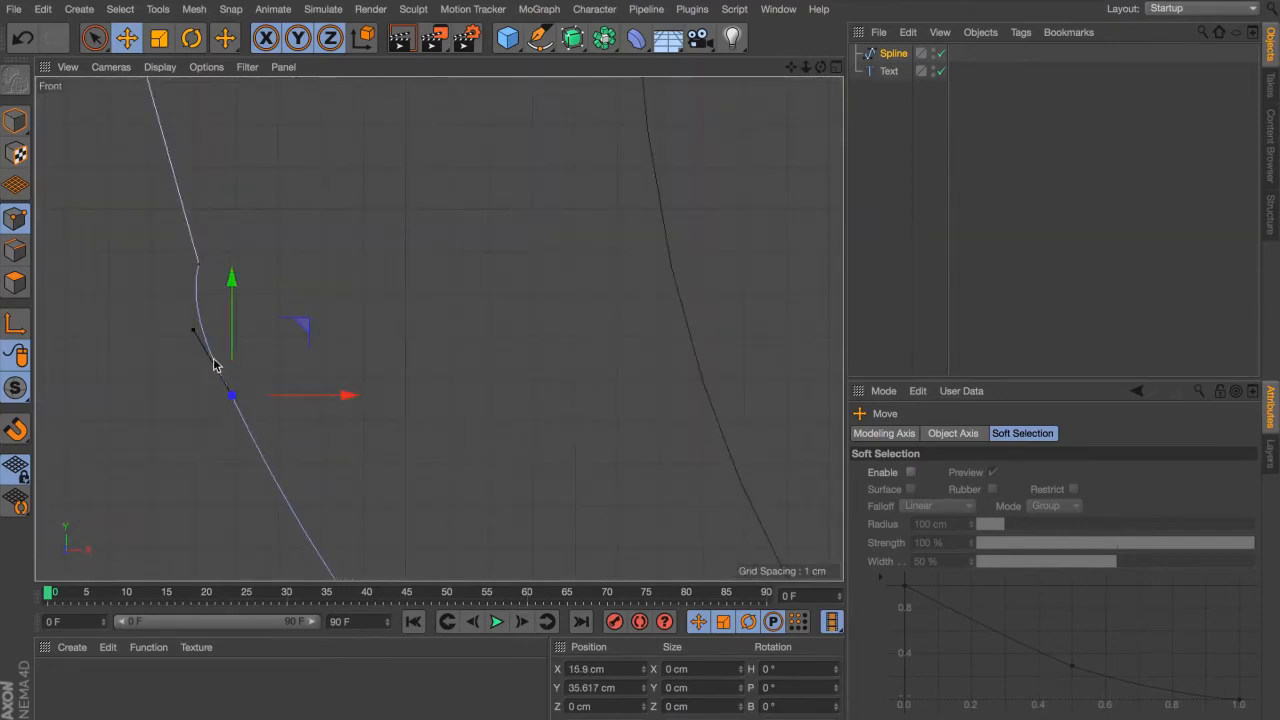
{"action": "left_click", "coordinate": [357, 338]}
Step: Try to move the spline's end point at the upper tip of the S backwards in depth
{"action": "key", "text": "F1"}
{"action": "left_click_drag", "start_coordinate": [380, 337], "coordinate": [277, 398], "text": "alt"}
{"action": "scroll", "coordinate": [551, 303], "scroll_direction": "up", "scroll_amount": 8}
{"action": "key", "text": "9"}
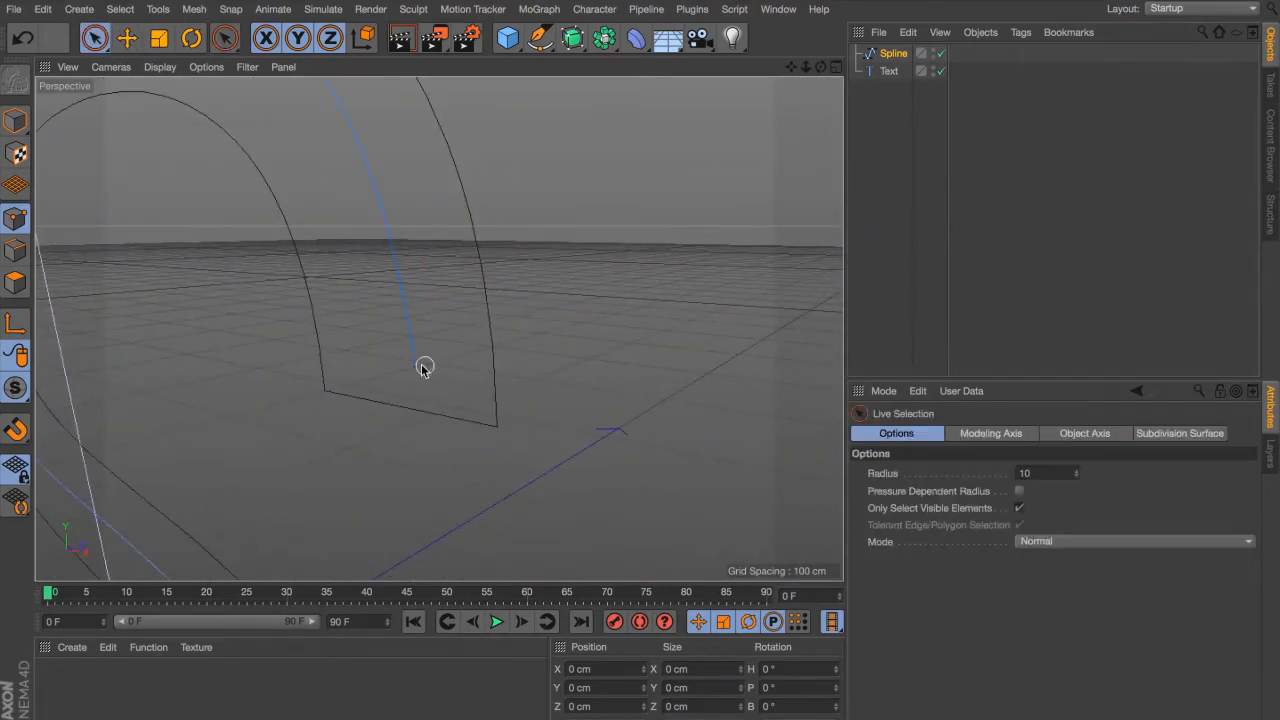
{"action": "left_click", "coordinate": [418, 366]}
{"action": "left_click_drag", "start_coordinate": [476, 351], "coordinate": [514, 343]}
{"action": "key", "text": "ctrl+z"}
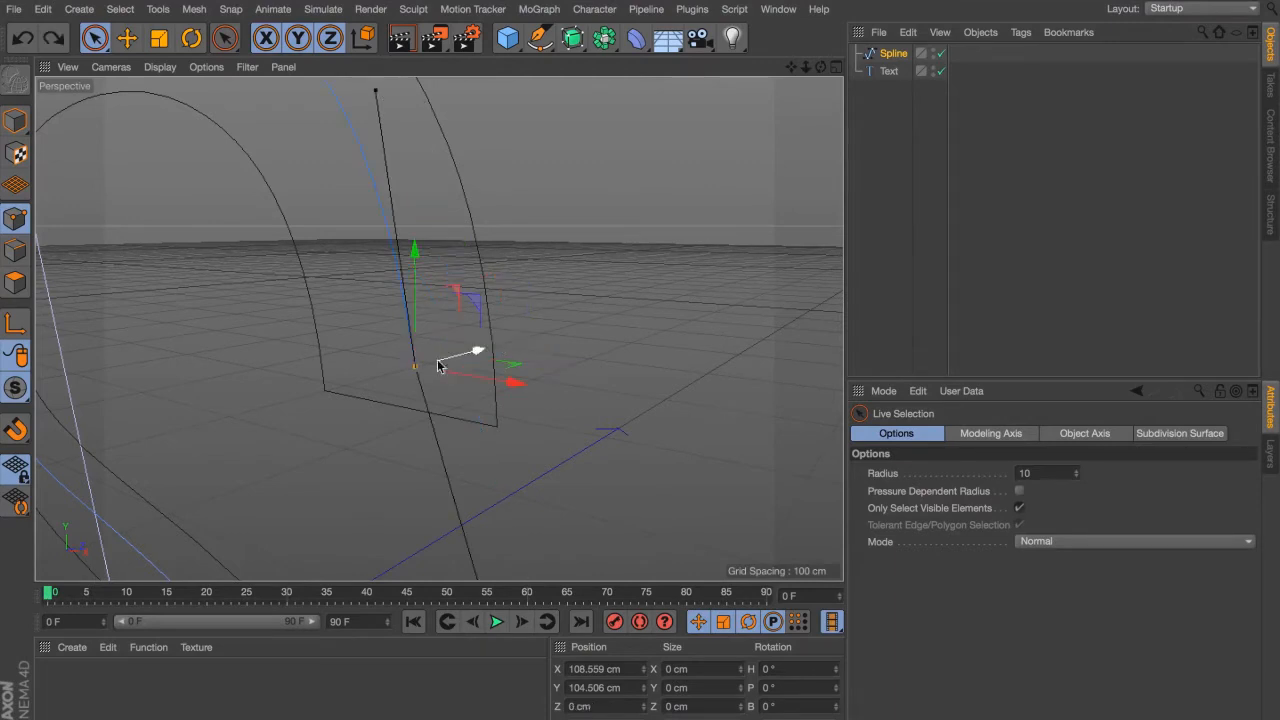
Step: Cut an extra point into the spline just before its end at the S's upper tip with the Knife
{"action": "key", "text": "k"}
{"action": "scroll", "coordinate": [468, 350], "scroll_direction": "up", "scroll_amount": 6}
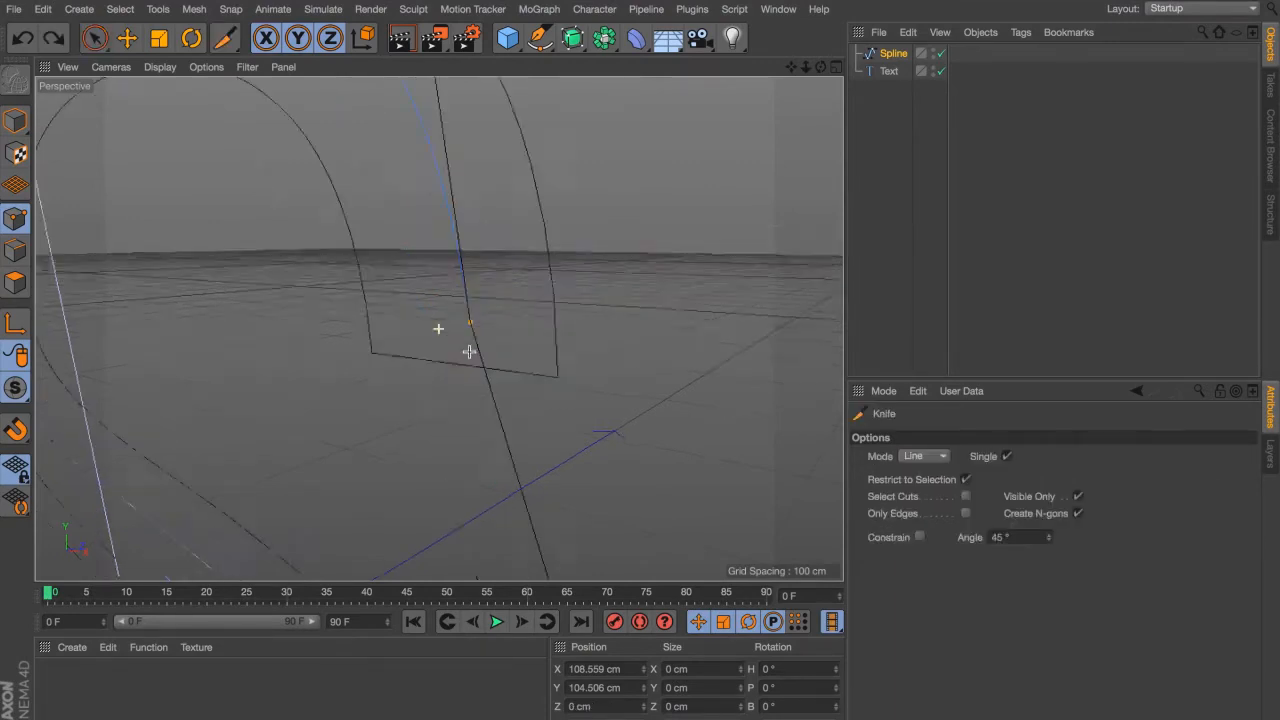
{"action": "key", "text": "F4"}
{"action": "key", "text": "s"}
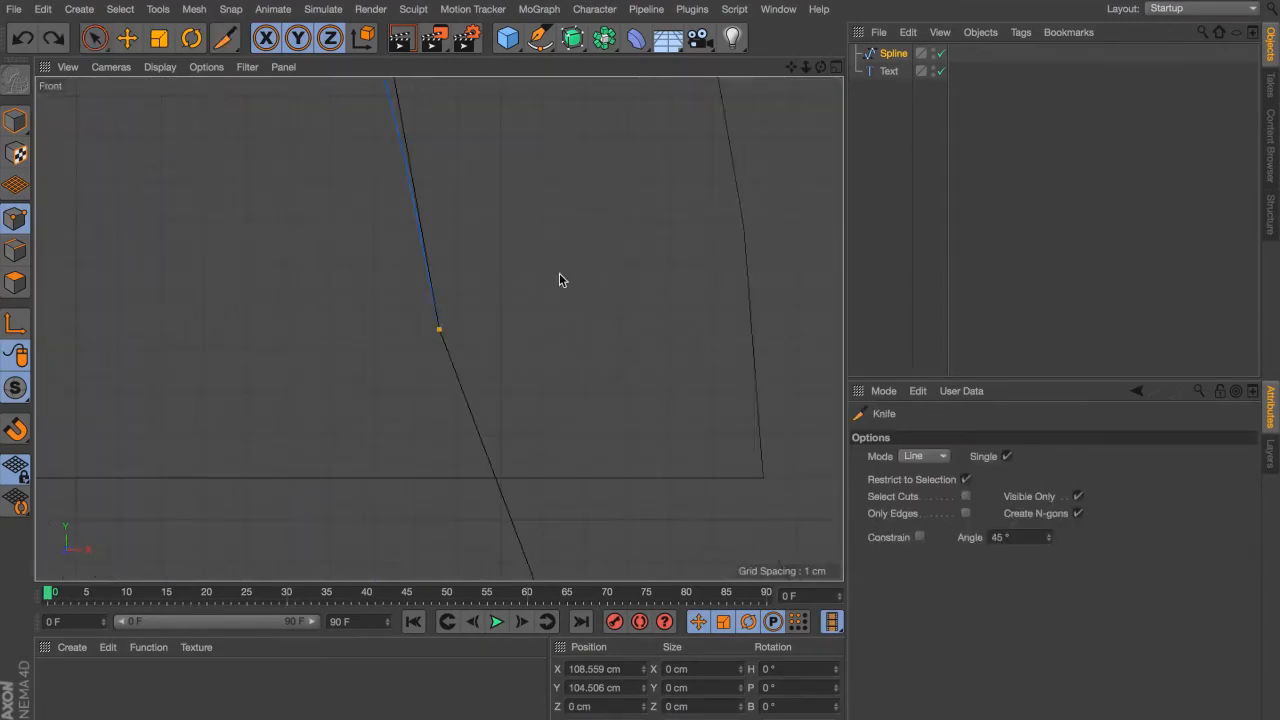
{"action": "left_click_drag", "start_coordinate": [363, 314], "coordinate": [606, 306]}
{"action": "key", "text": "space"}
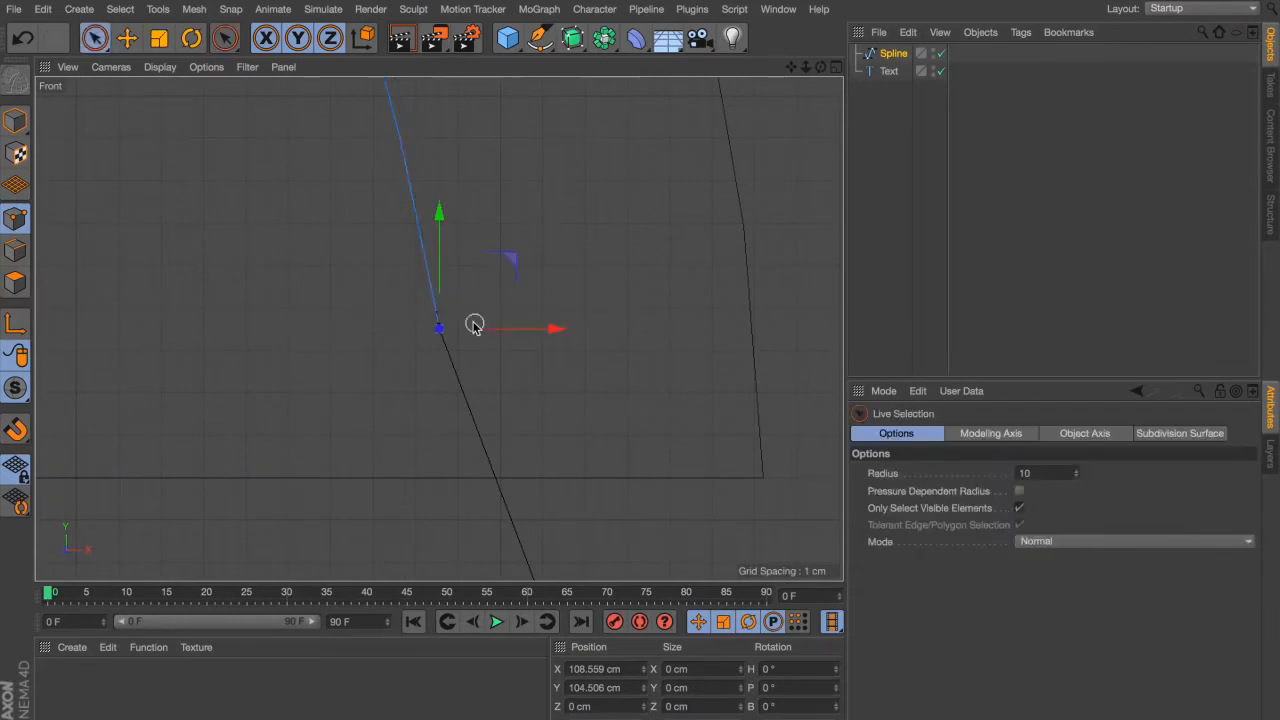
Step: Pull the spline's end point at the S's upper tip backwards and set its Z position to 20 cm
{"action": "key", "text": "F1"}
{"action": "key", "text": "s"}
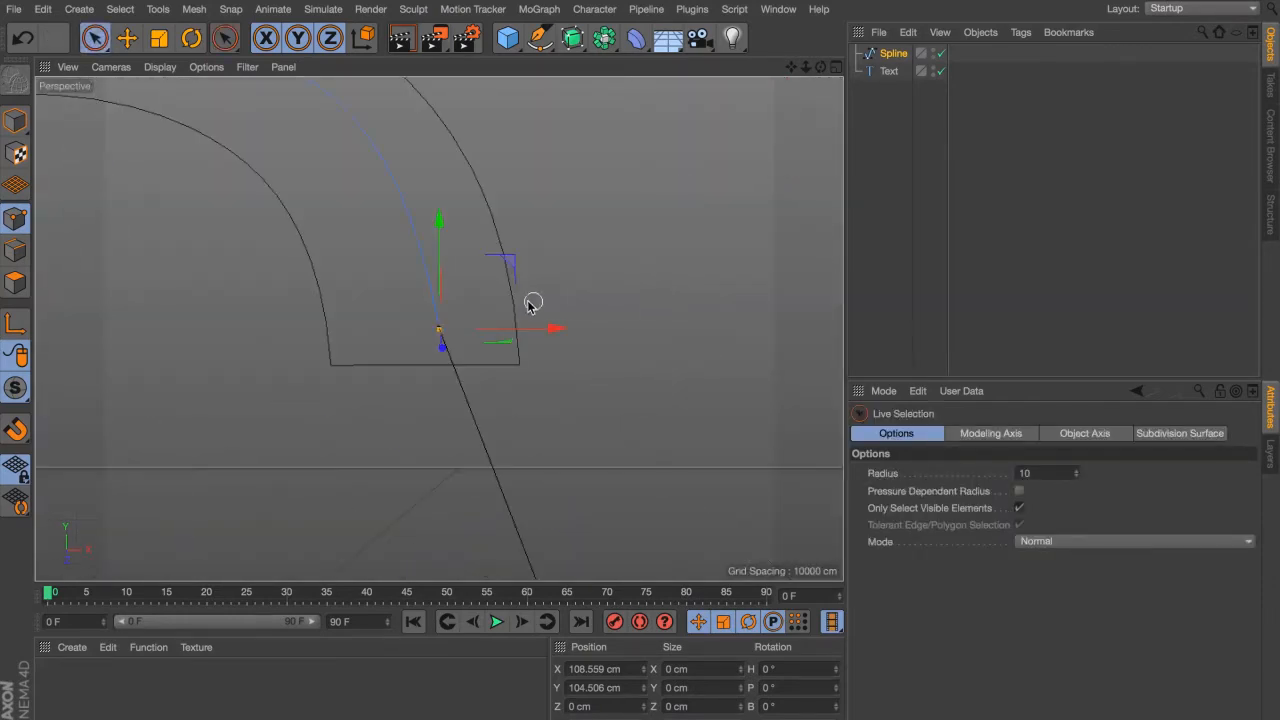
{"action": "left_click_drag", "start_coordinate": [521, 305], "coordinate": [318, 362], "text": "alt"}
{"action": "left_click_drag", "start_coordinate": [582, 324], "coordinate": [648, 320]}
{"action": "left_click_drag", "start_coordinate": [535, 324], "coordinate": [576, 450], "text": "alt"}
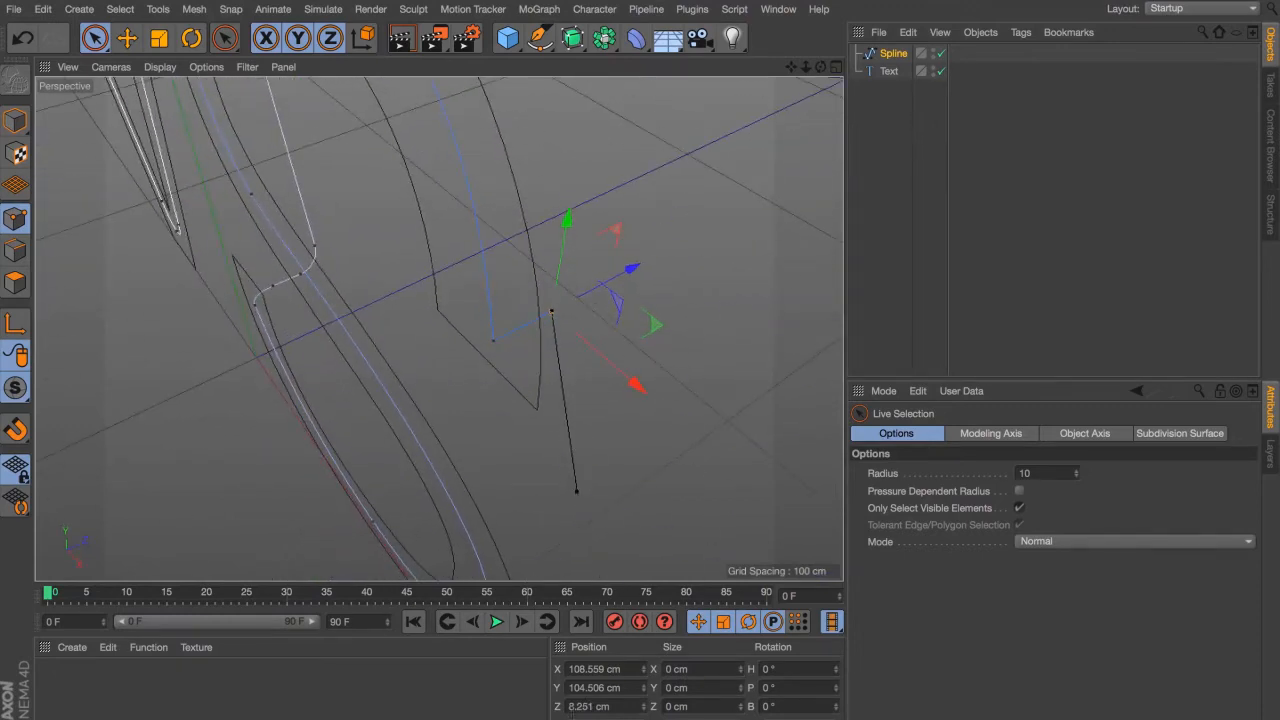
{"action": "left_click", "coordinate": [589, 708]}
{"action": "type", "text": "20"}
{"action": "key", "text": "Return"}
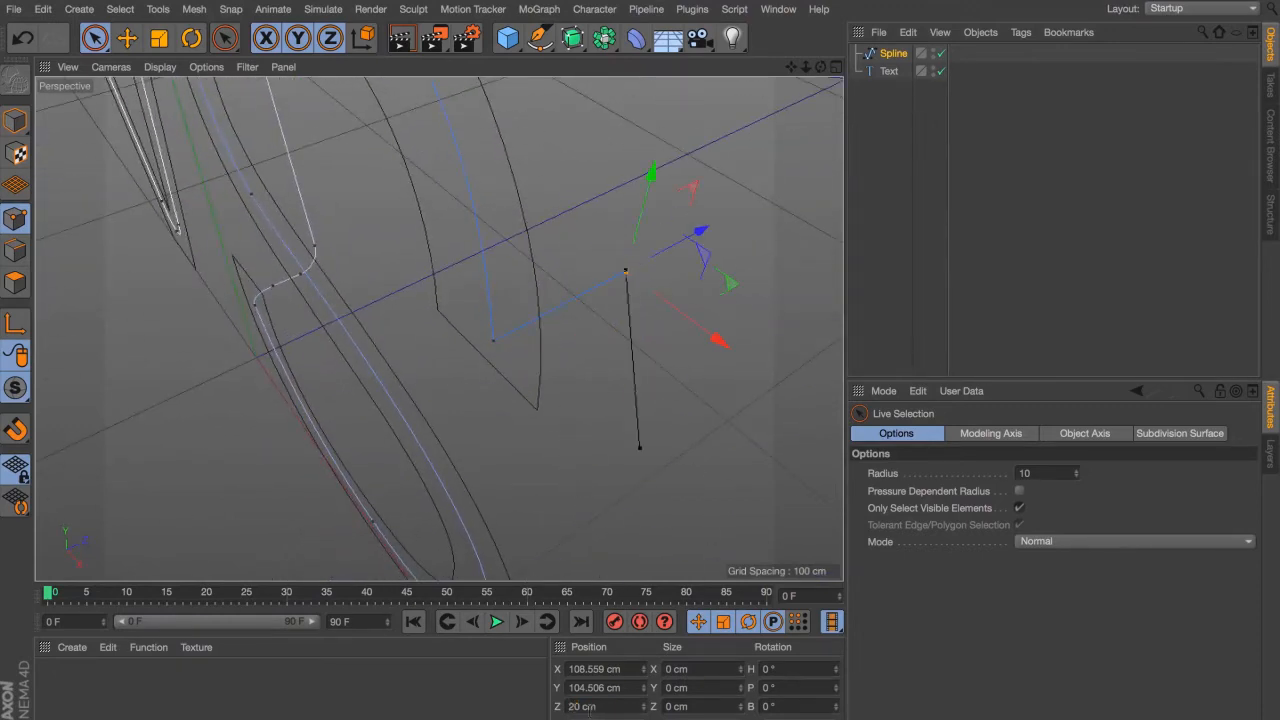
Step: Try to align the spline's end point with the newly cut point by scaling both vertically
{"action": "left_click", "coordinate": [494, 339], "text": "shift"}
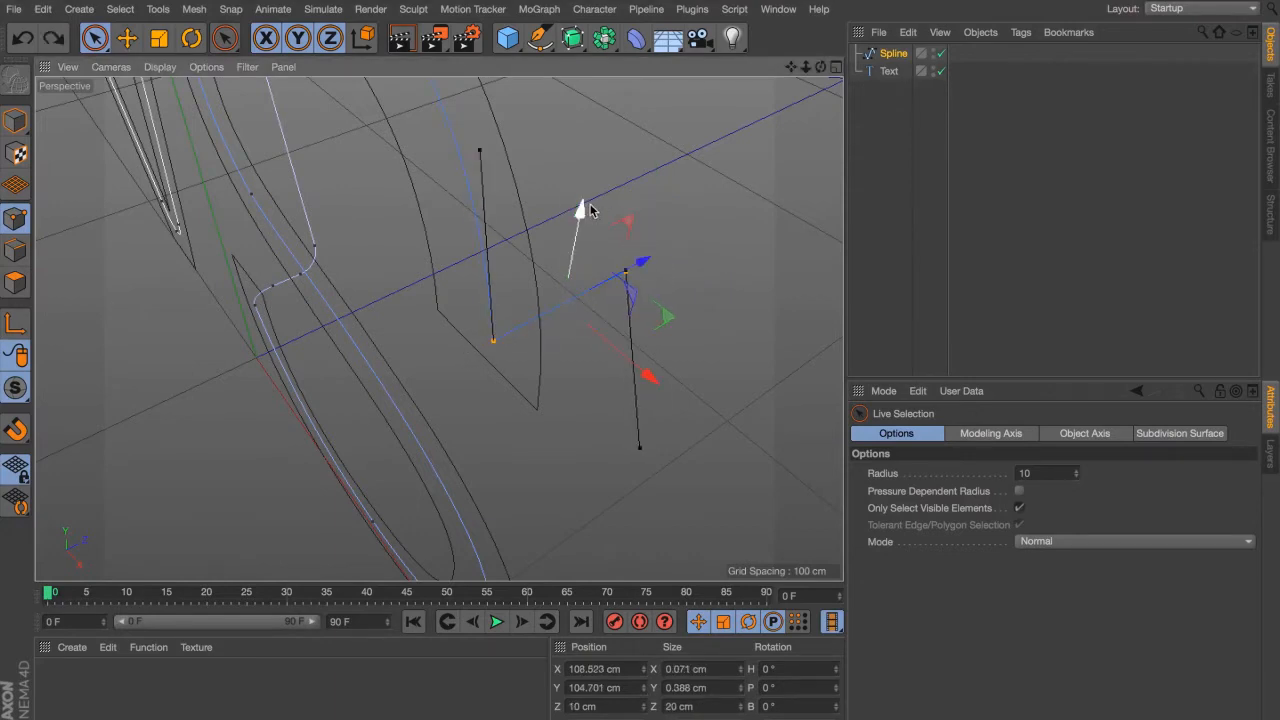
{"action": "key", "text": "t"}
{"action": "left_click_drag", "start_coordinate": [580, 206], "coordinate": [577, 297]}
{"action": "key", "text": "ctrl+z"}
{"action": "key", "text": "F4"}
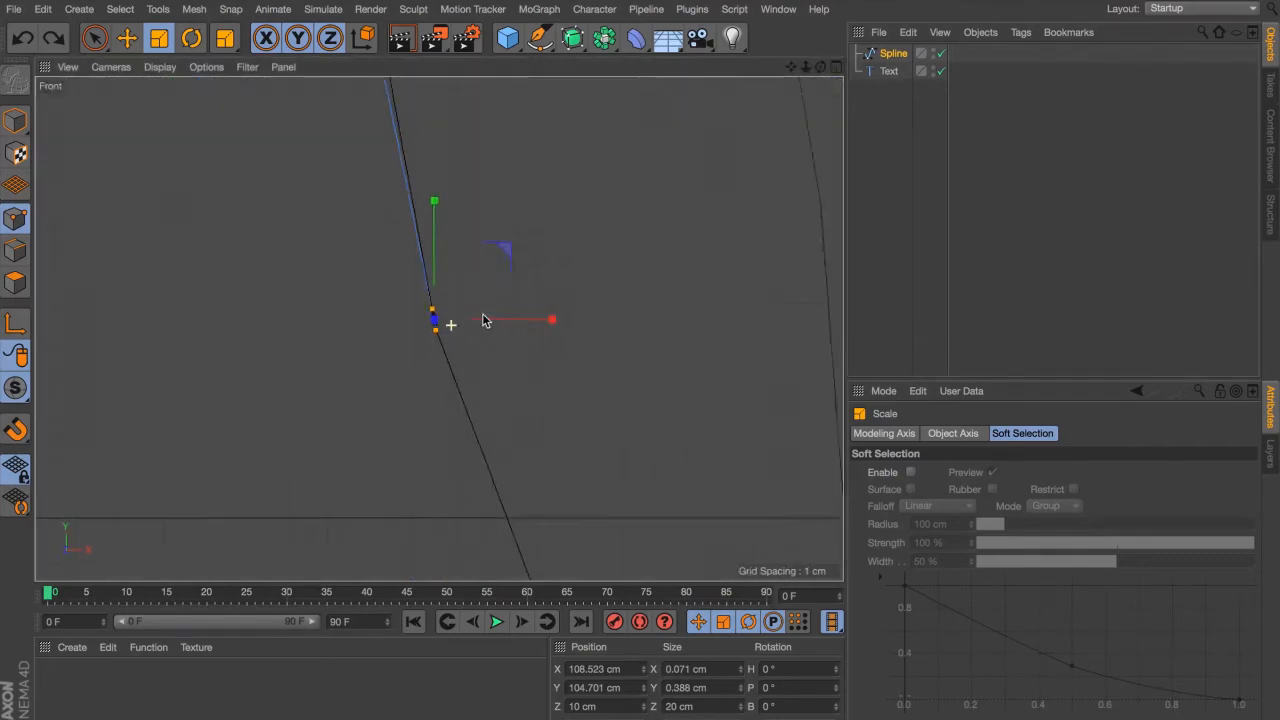
{"action": "key", "text": "Delete"}
{"action": "key", "text": "space"}
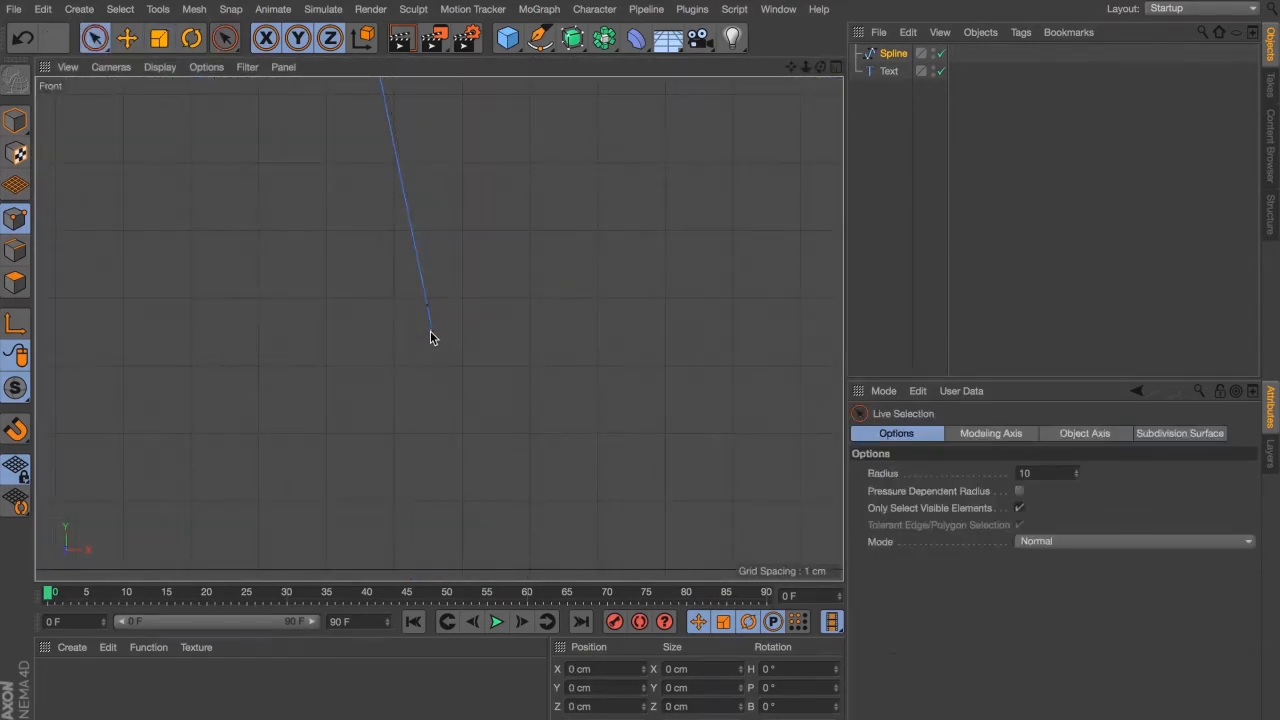
{"action": "key", "text": "ctrl+z"}
{"action": "key", "text": "F1"}
Step: Set the rear end point to hard interpolation and match its X position to the front cut point at 108.488 cm
{"action": "right_click", "coordinate": [716, 417]}
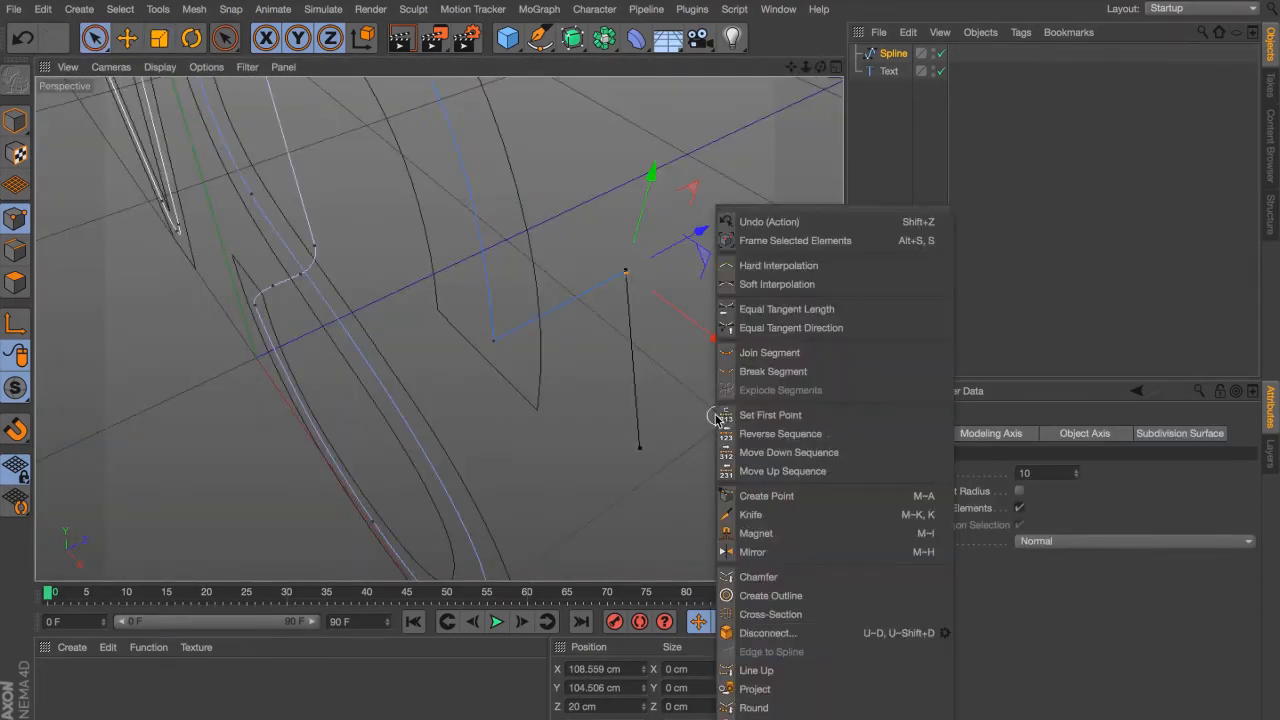
{"action": "left_click", "coordinate": [778, 265]}
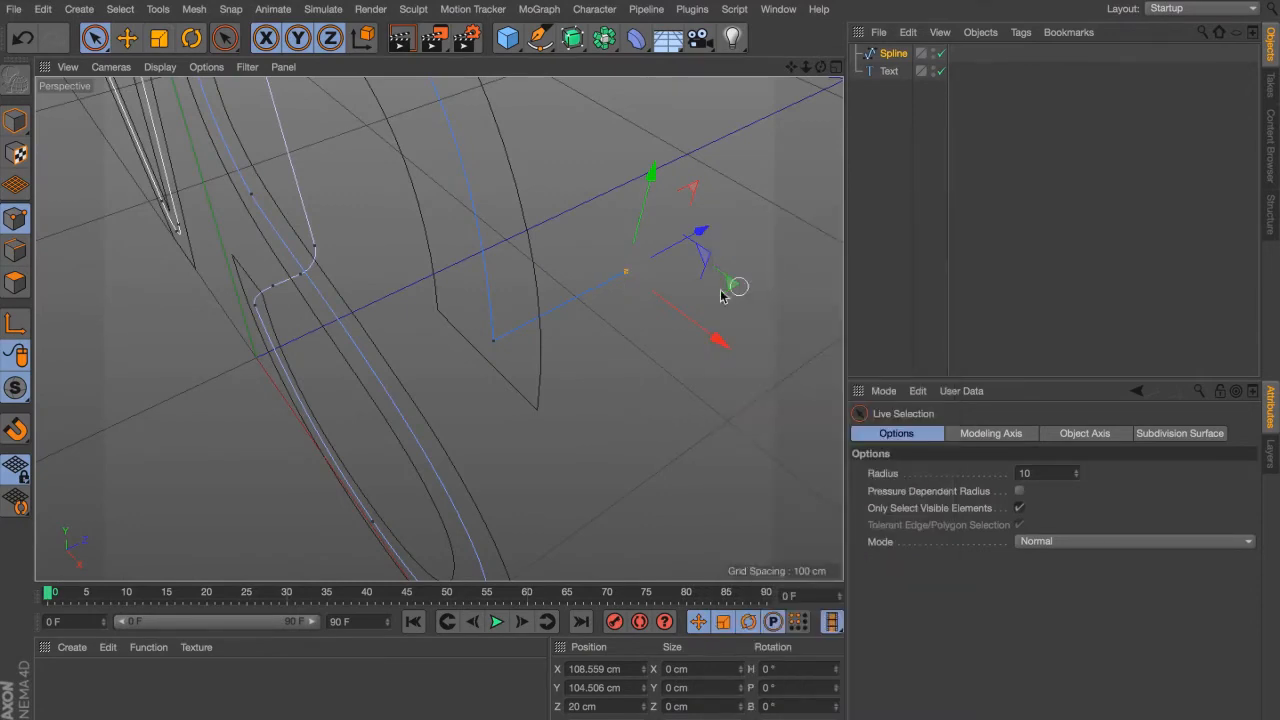
{"action": "left_click", "coordinate": [506, 343]}
{"action": "double_click", "coordinate": [605, 668]}
{"action": "key", "text": "ctrl+c"}
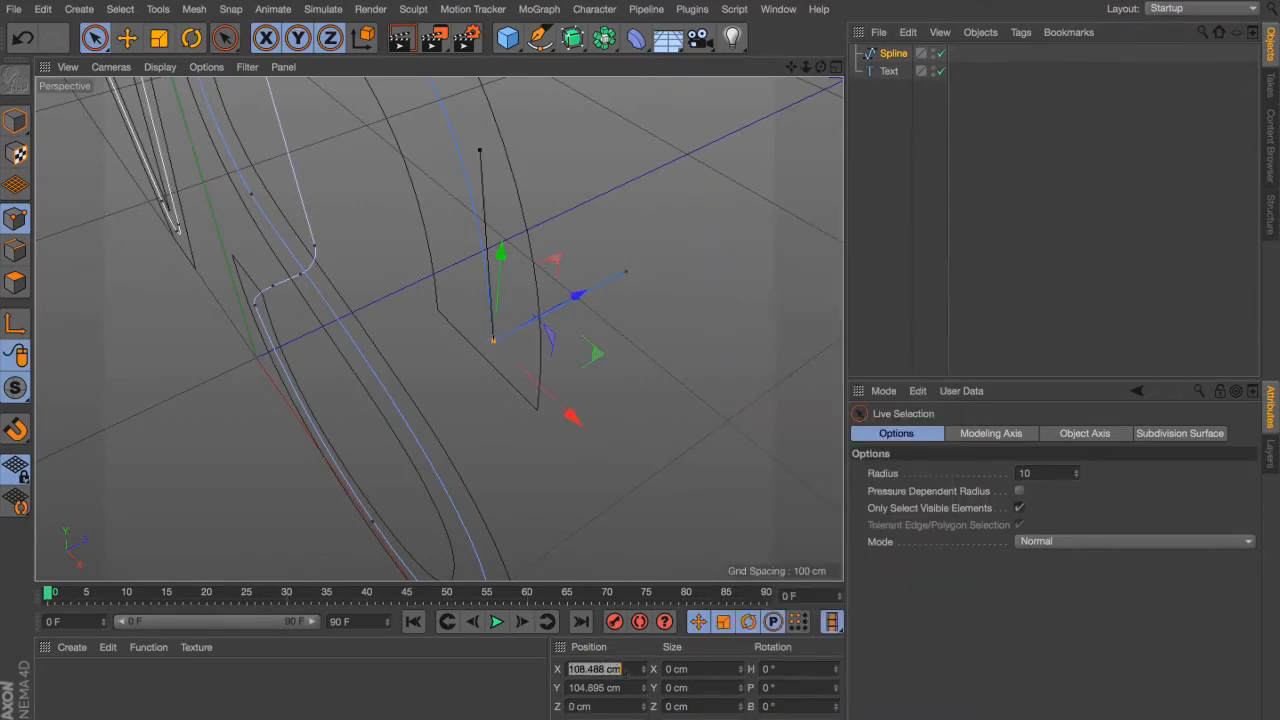
{"action": "left_click", "coordinate": [626, 271]}
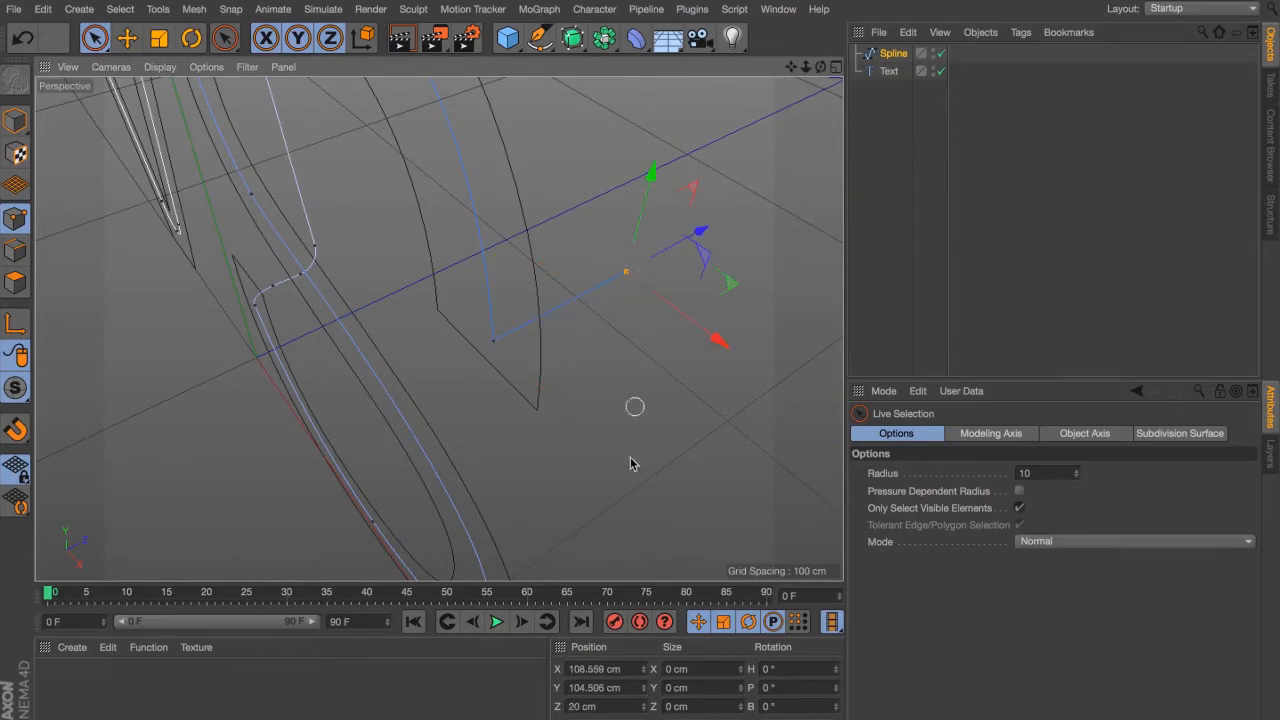
{"action": "double_click", "coordinate": [620, 668]}
{"action": "key", "text": "ctrl+v"}
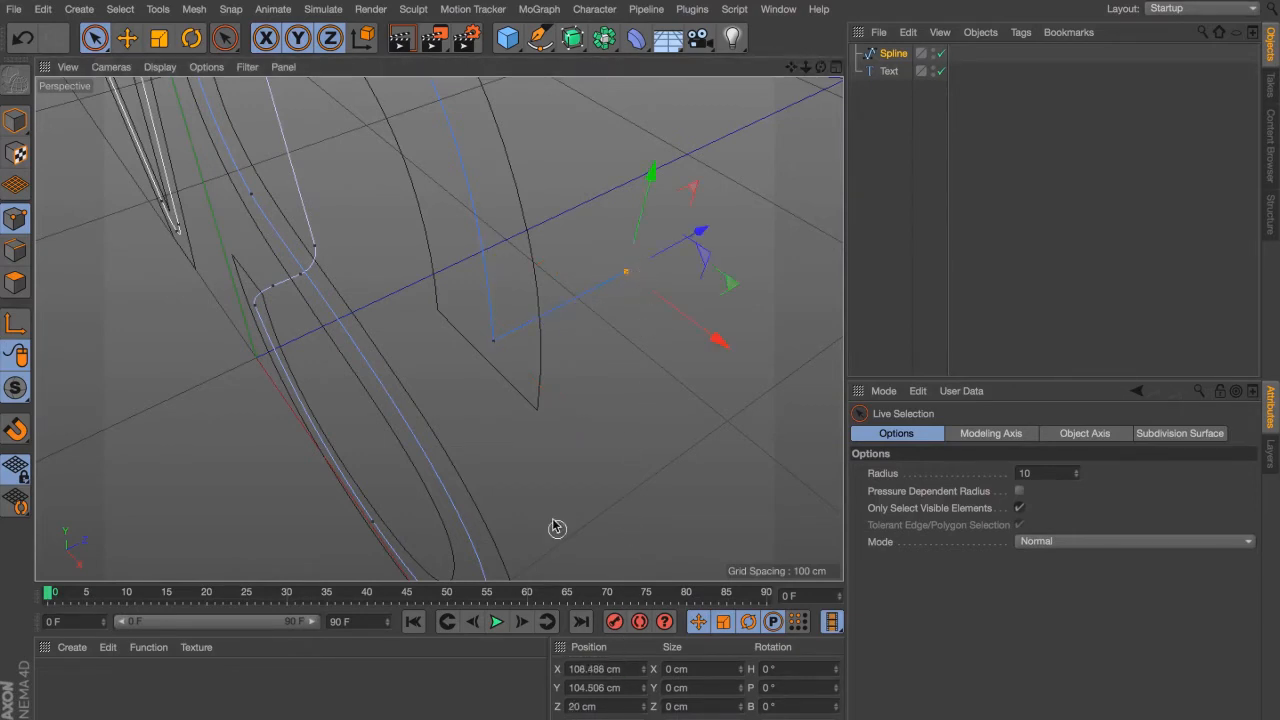
Step: Match the rear end point's Y position to the front cut point at 104.895 cm and check their alignment in the front view
{"action": "left_click", "coordinate": [493, 341]}
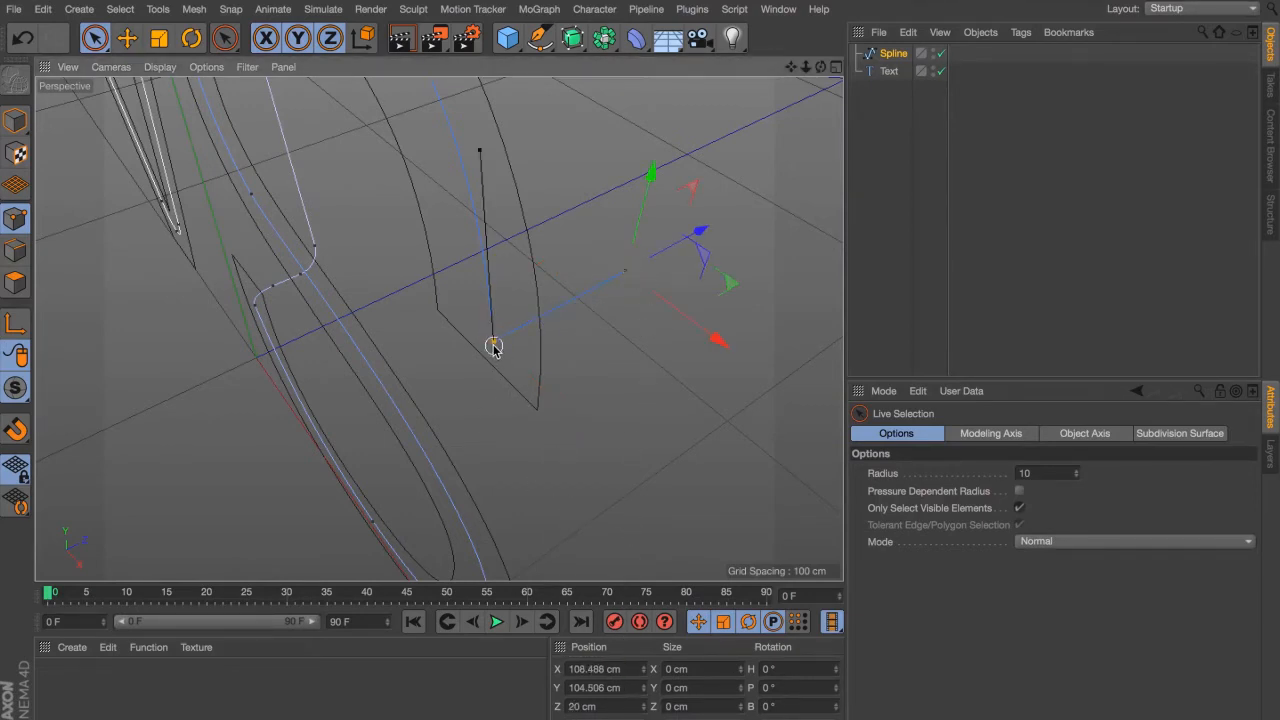
{"action": "double_click", "coordinate": [604, 686]}
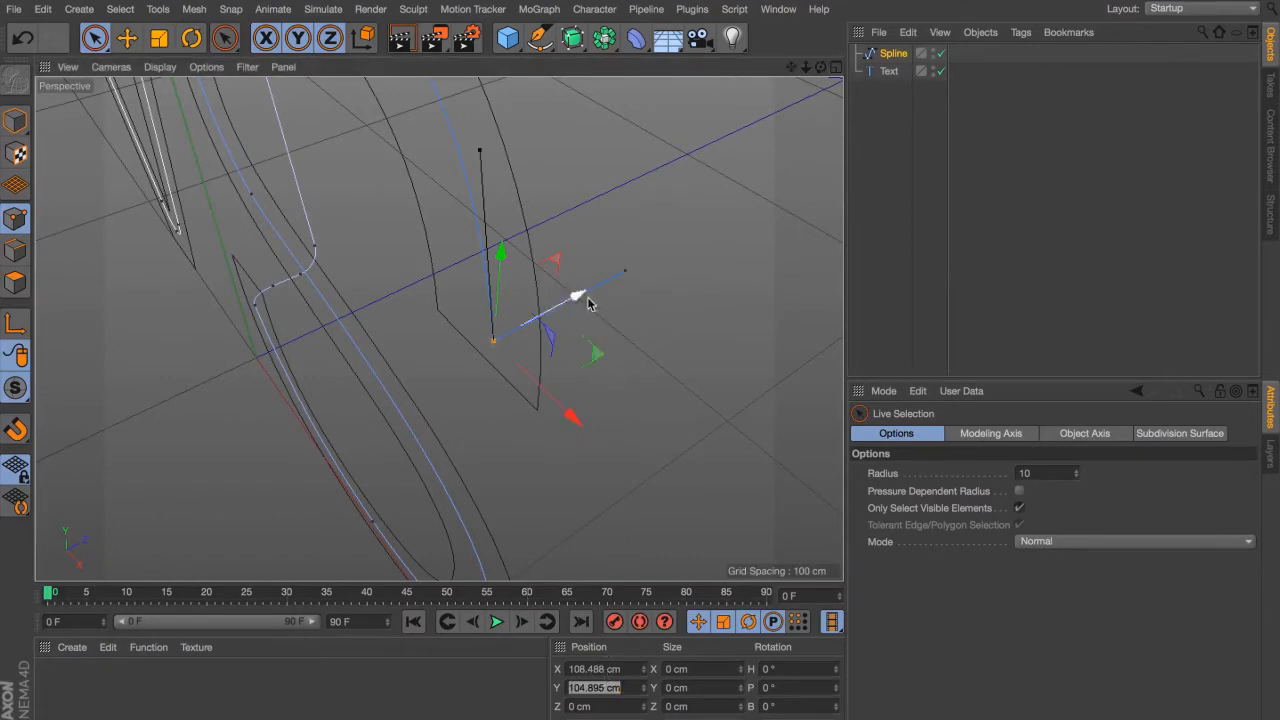
{"action": "left_click", "coordinate": [619, 280]}
{"action": "left_click", "coordinate": [625, 272]}
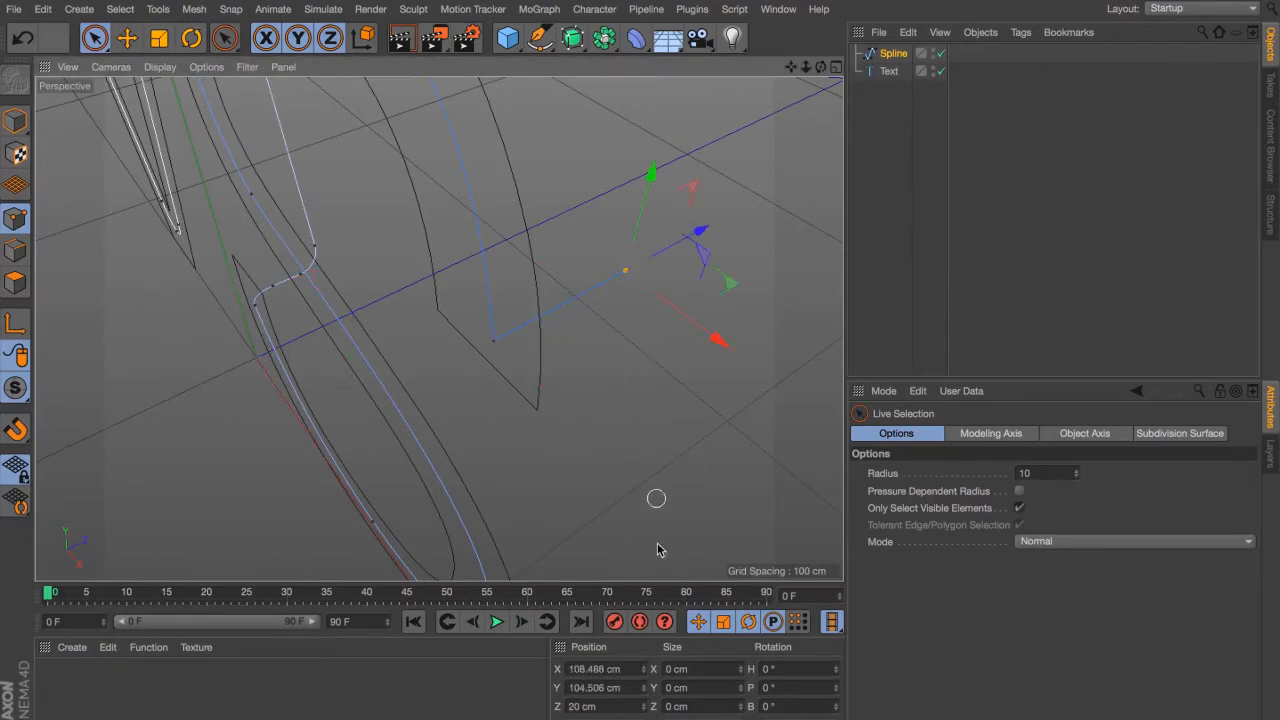
{"action": "double_click", "coordinate": [604, 687]}
{"action": "type", "text": "104.895"}
{"action": "key", "text": "Return"}
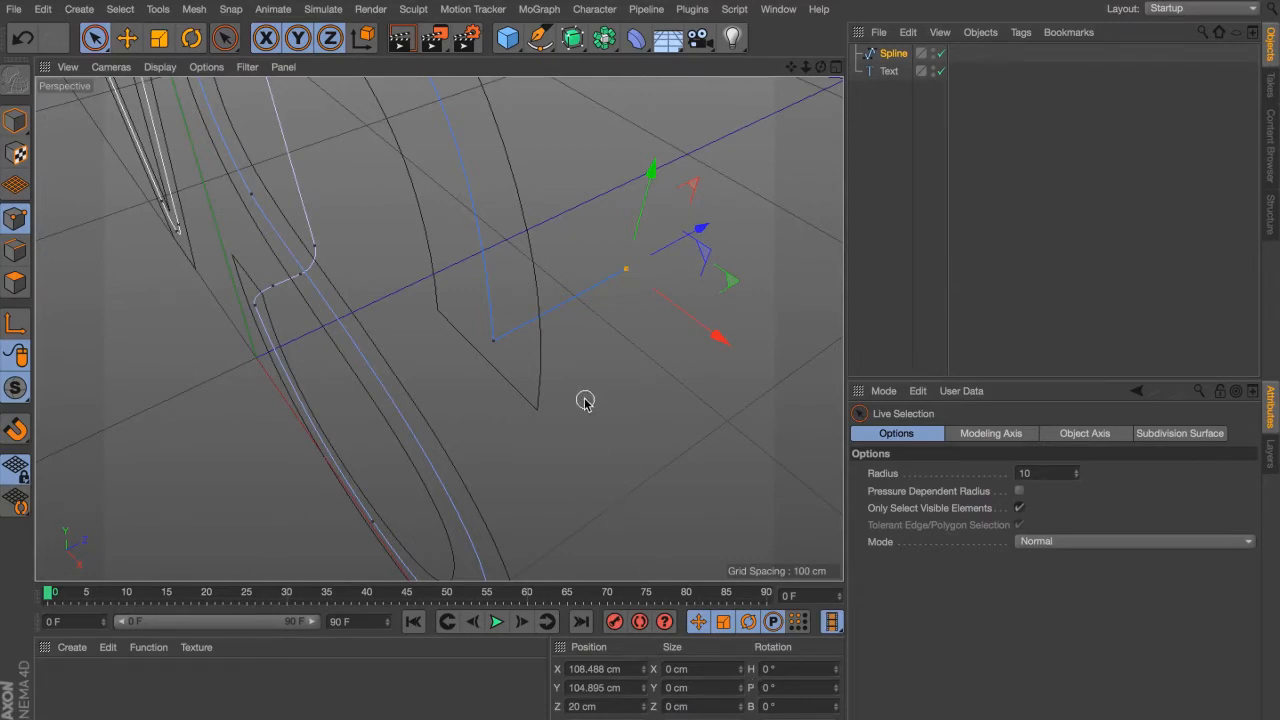
{"action": "key", "text": "F4"}
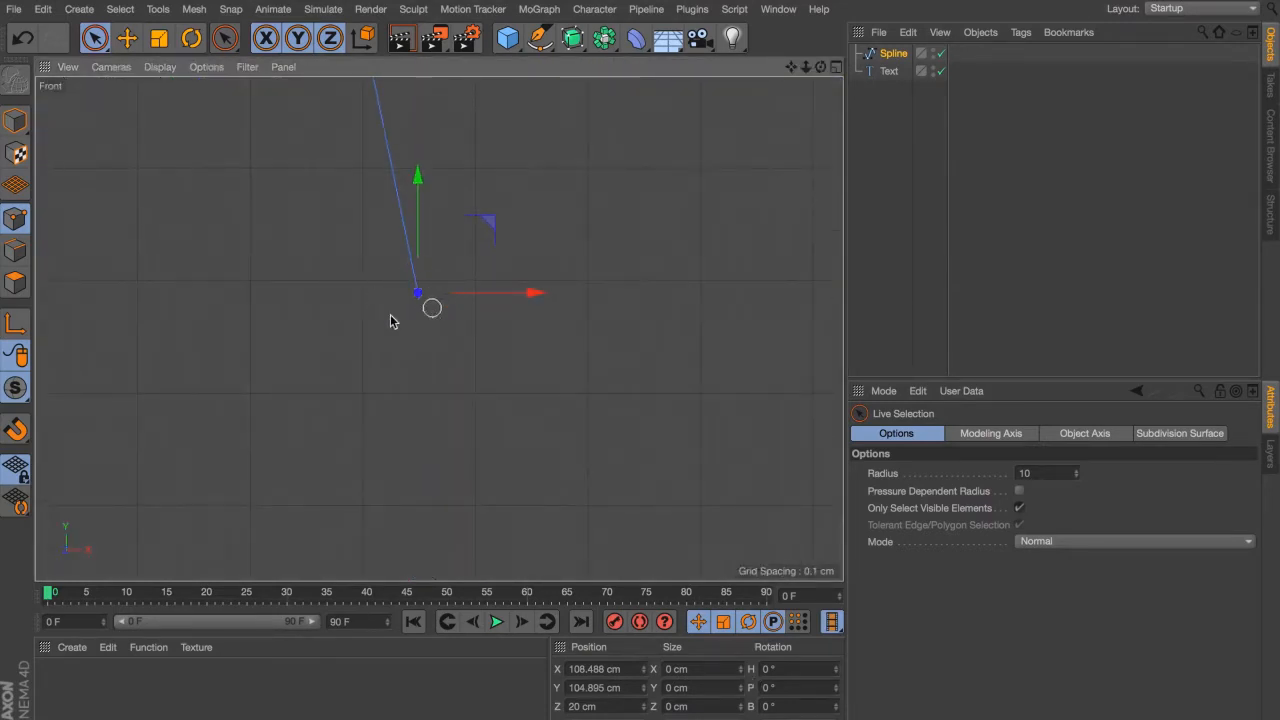
{"action": "left_click", "coordinate": [457, 334]}
{"action": "key", "text": "F1"}
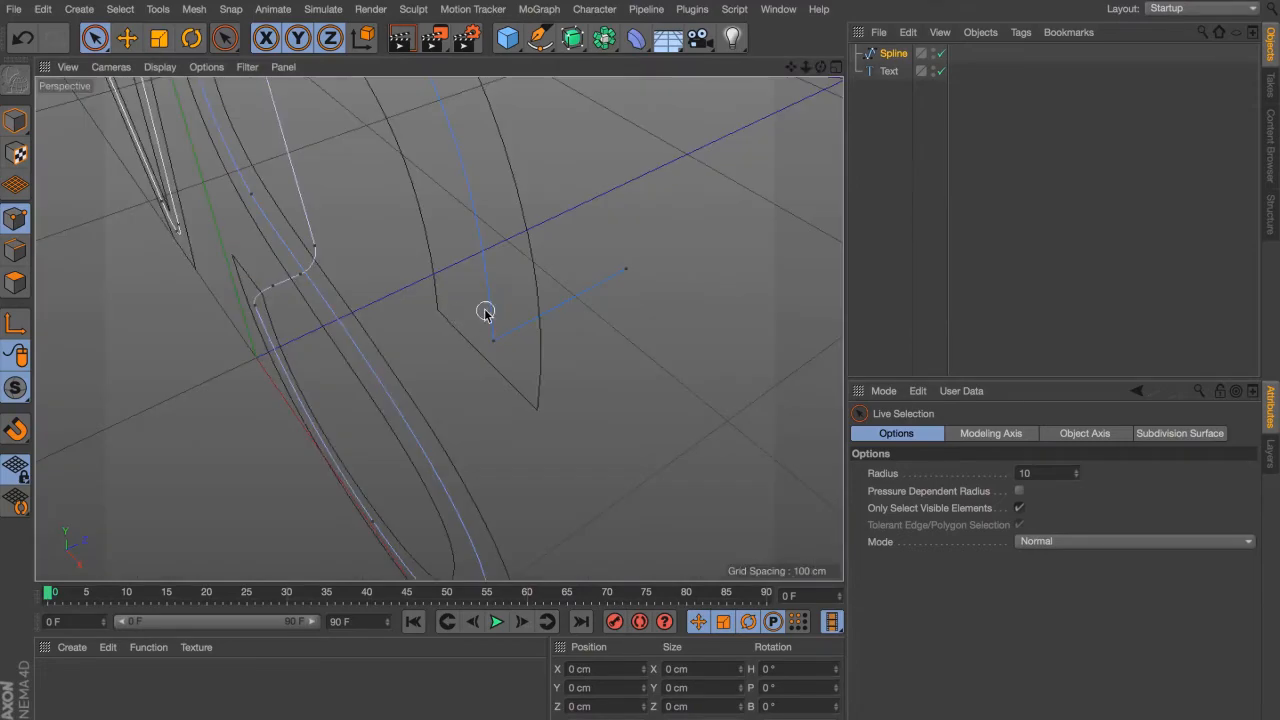
Step: Chamfer the front corner point at the S's upper tip with a 6 cm radius
{"action": "left_click_drag", "start_coordinate": [486, 311], "coordinate": [483, 250], "text": "alt"}
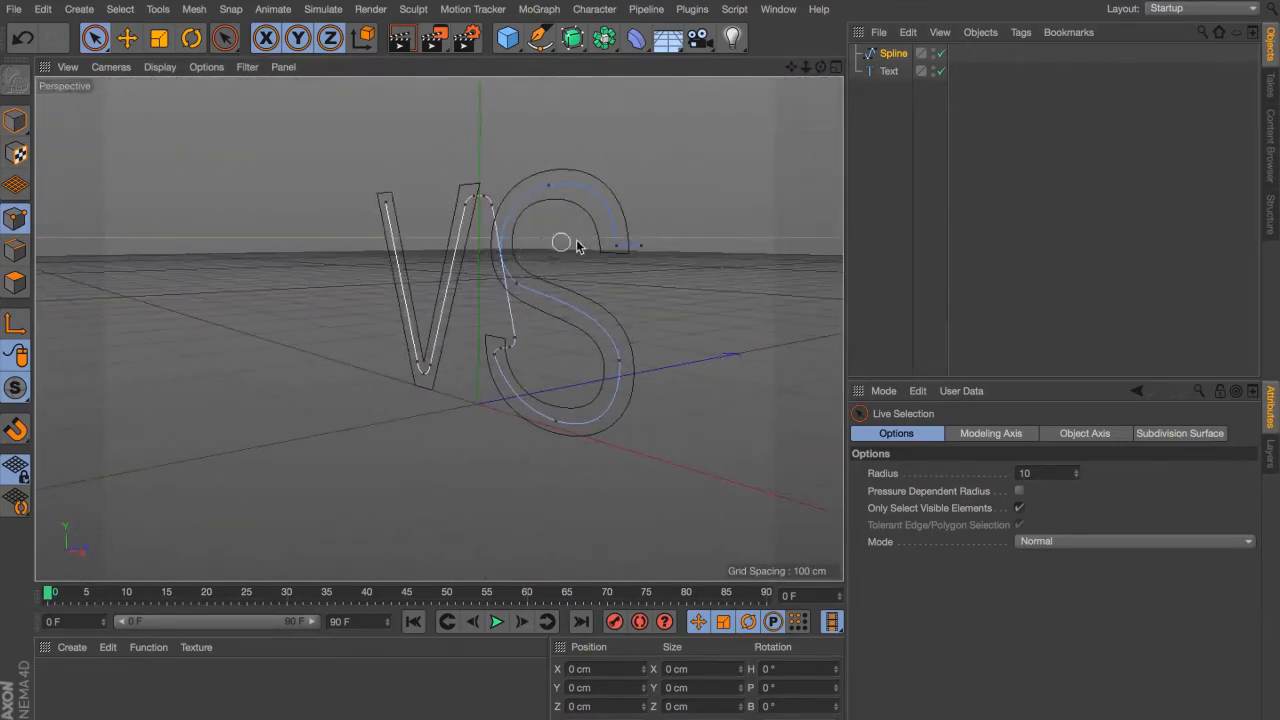
{"action": "scroll", "coordinate": [578, 243], "scroll_direction": "up", "scroll_amount": 5}
{"action": "scroll", "coordinate": [698, 237], "scroll_direction": "down", "scroll_amount": 3}
{"action": "scroll", "coordinate": [714, 256], "scroll_direction": "down", "scroll_amount": 2}
{"action": "left_click", "coordinate": [491, 289]}
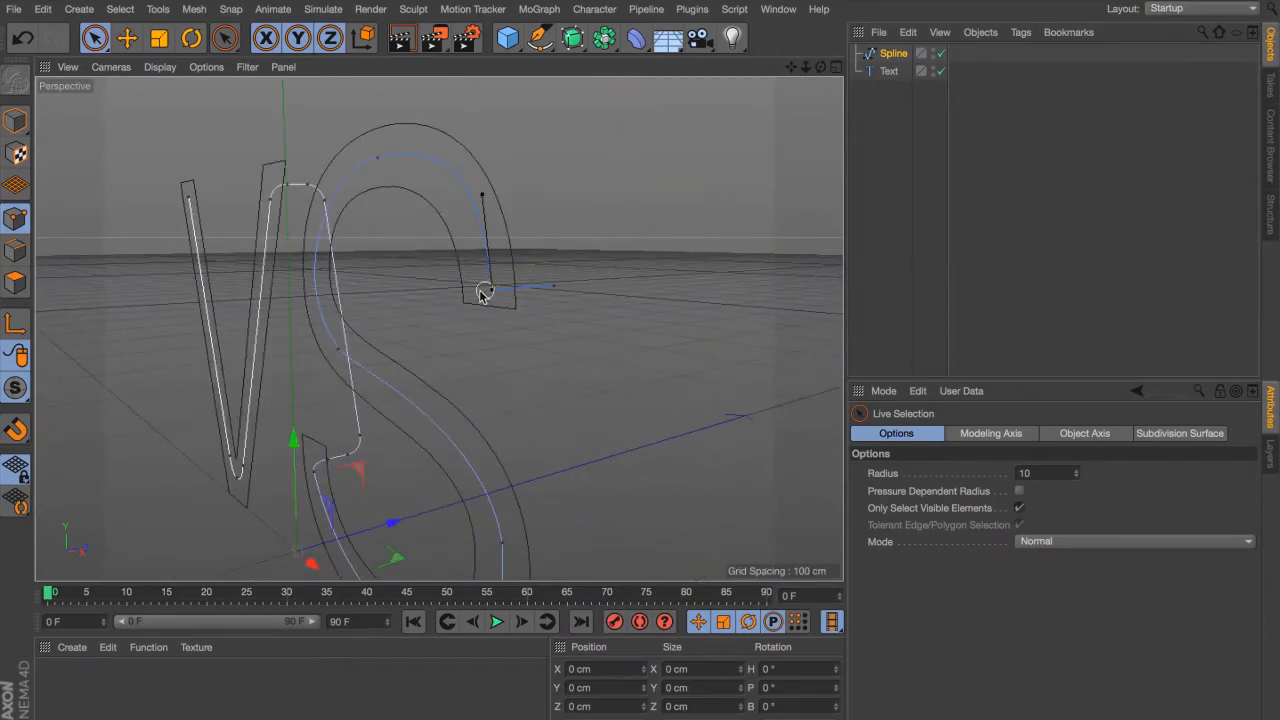
{"action": "right_click", "coordinate": [526, 311]}
{"action": "left_click", "coordinate": [598, 577]}
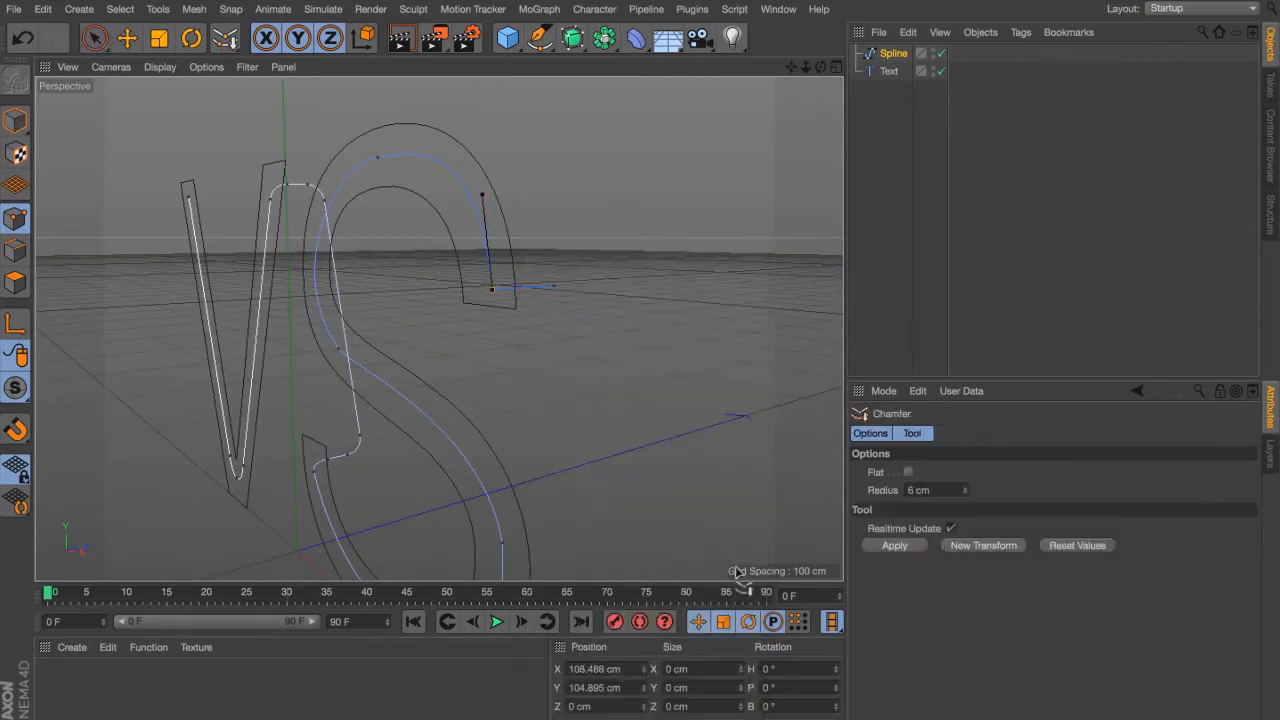
{"action": "left_click", "coordinate": [884, 547]}
{"action": "left_click_drag", "start_coordinate": [434, 223], "coordinate": [494, 204], "text": "alt"}
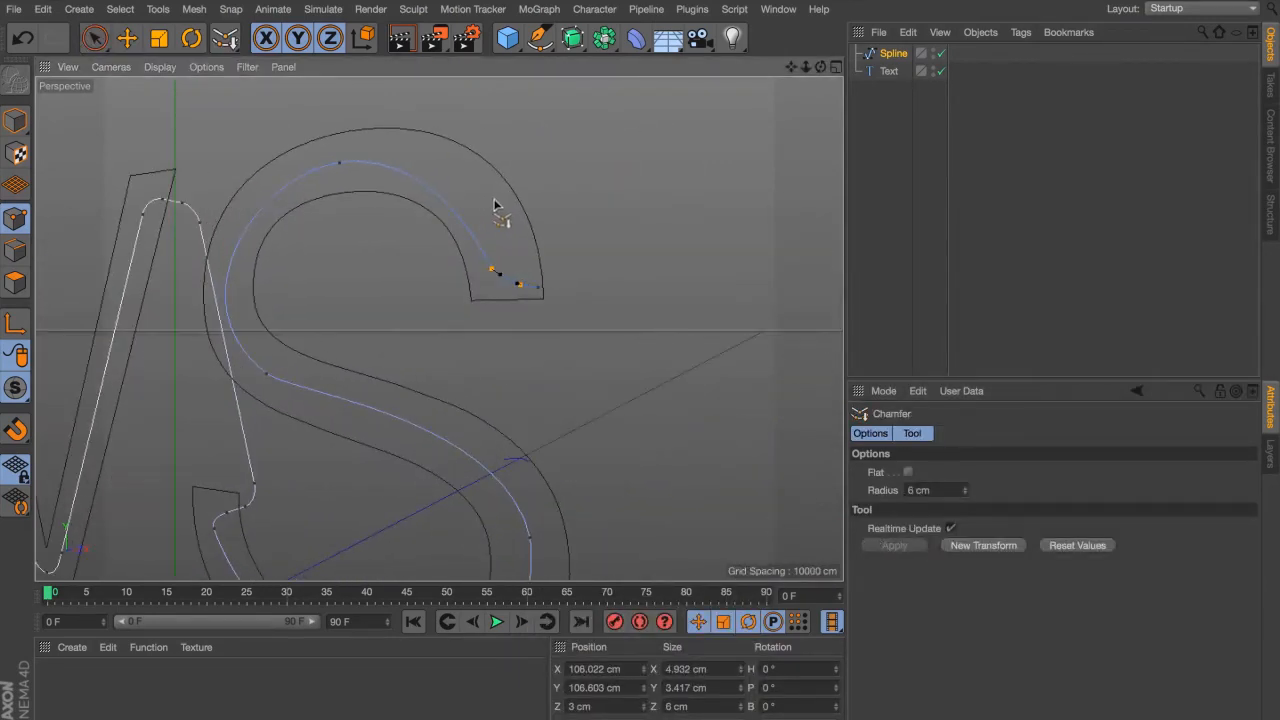
Step: Try to move the chamfered points at the S's upper tip in the front view, and undo the move
{"action": "key", "text": "F4"}
{"action": "right_click_drag", "start_coordinate": [374, 248], "coordinate": [309, 228], "text": "alt"}
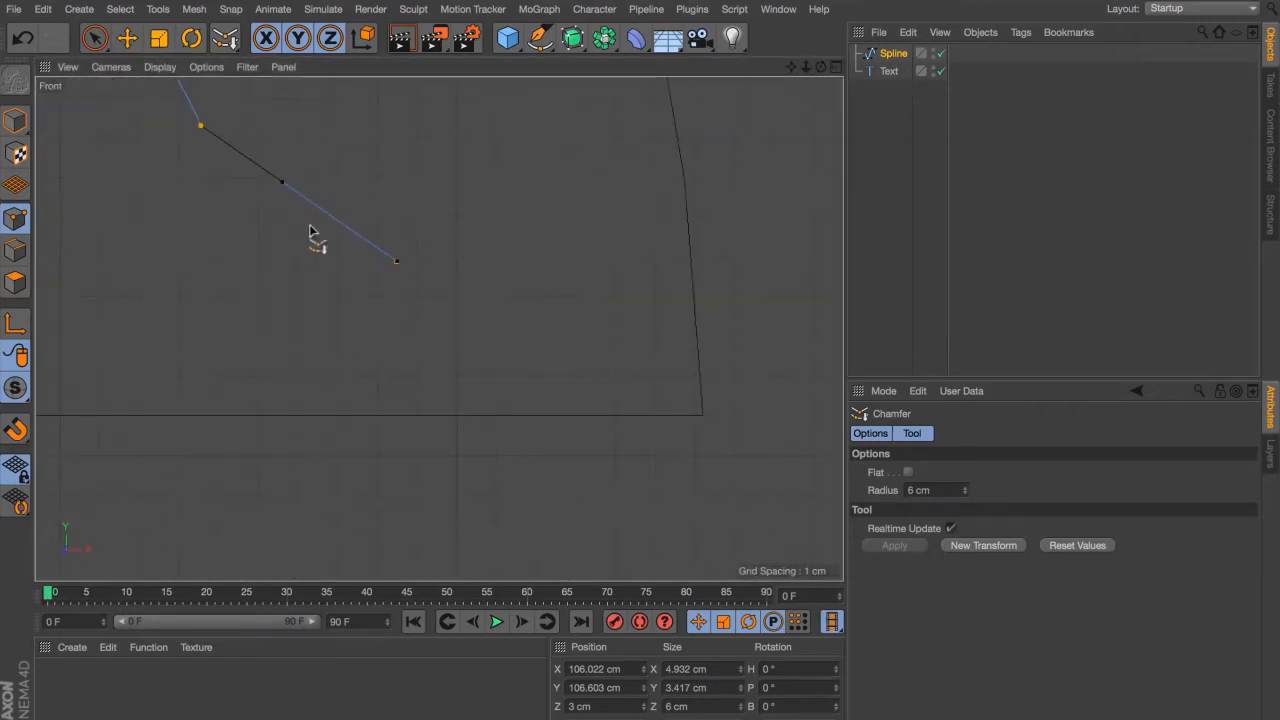
{"action": "middle_click_drag", "start_coordinate": [309, 228], "coordinate": [449, 351], "text": "alt"}
{"action": "right_click_drag", "start_coordinate": [480, 346], "coordinate": [429, 334], "text": "alt"}
{"action": "key", "text": "e"}
{"action": "left_click_drag", "start_coordinate": [462, 316], "coordinate": [515, 279]}
{"action": "key", "text": "super+z"}
Step: Move the upper chamfer point to about X 107.5 cm, Y 110.2 cm and point its tangent down along the stroke's centre
{"action": "key", "text": "space"}
{"action": "left_click", "coordinate": [428, 334]}
{"action": "key", "text": "e"}
{"action": "scroll", "coordinate": [497, 331], "scroll_direction": "up", "scroll_amount": 3}
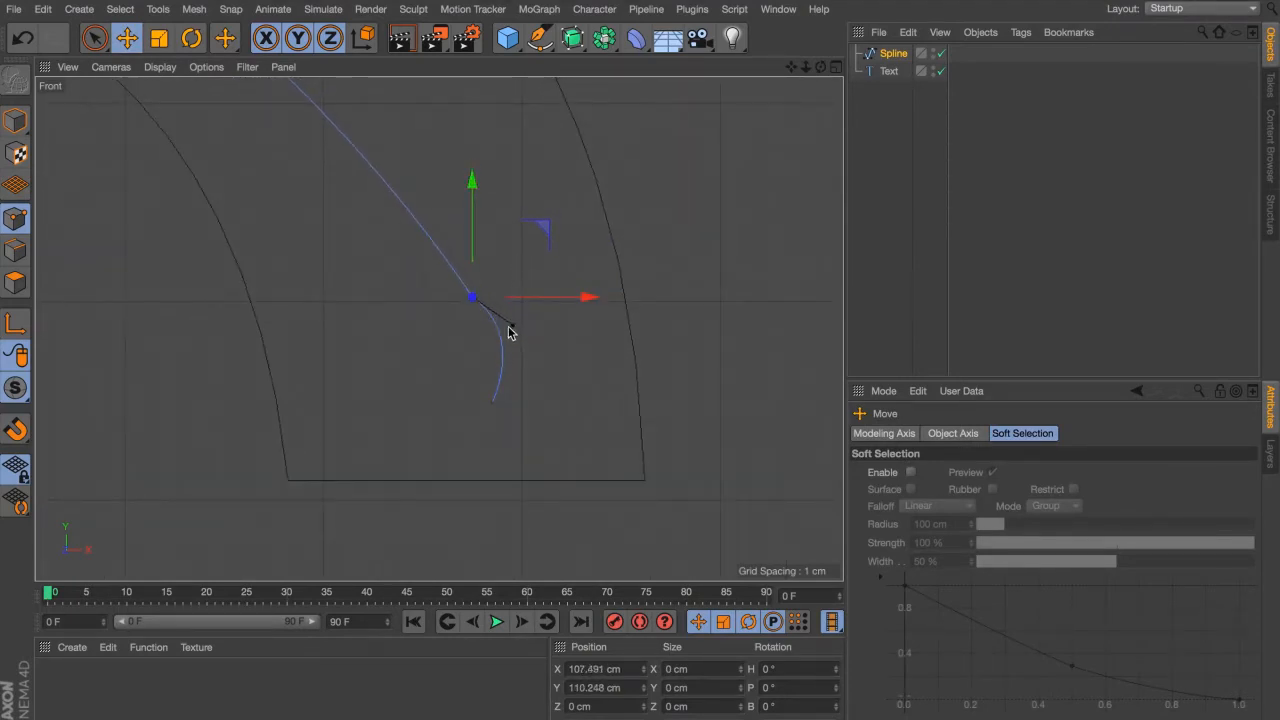
{"action": "left_click_drag", "start_coordinate": [508, 332], "coordinate": [491, 341]}
{"action": "scroll", "coordinate": [506, 303], "scroll_direction": "down", "scroll_amount": 5}
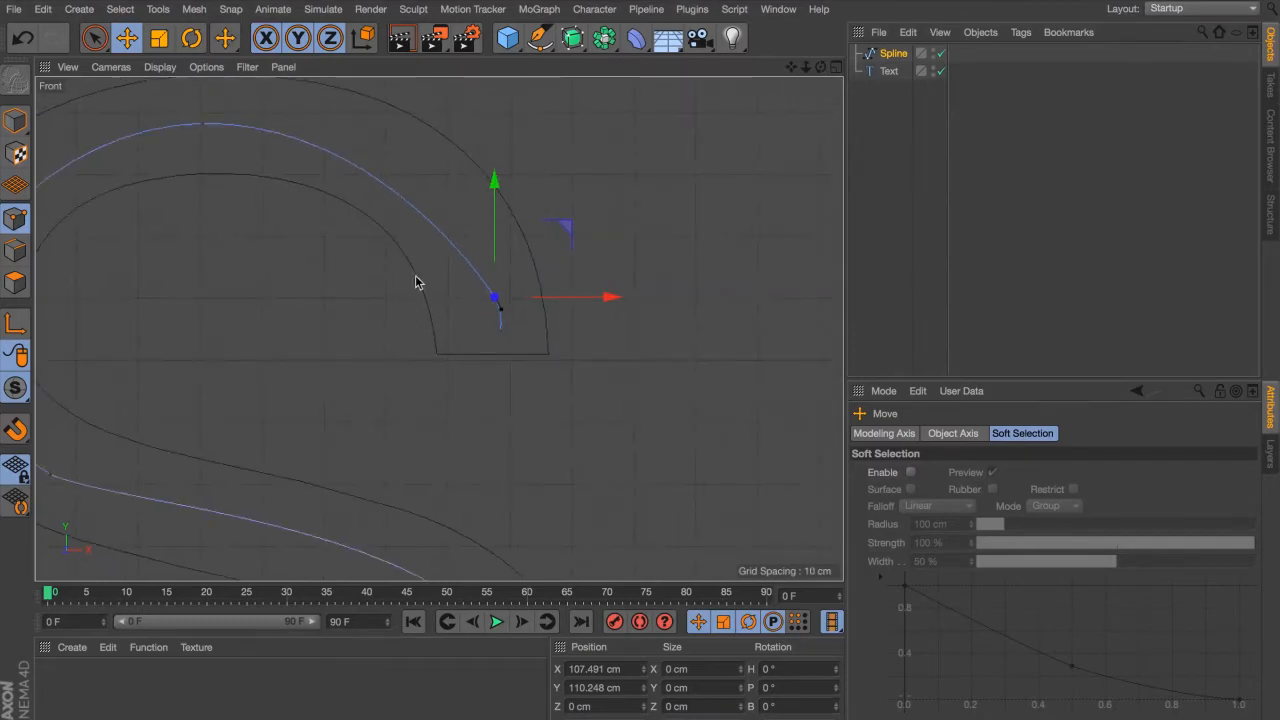
Step: Lengthen the tangent of the S's topmost point to round the arc towards the tip, and check the chamfer point's tangent
{"action": "left_click", "coordinate": [261, 265]}
{"action": "left_click_drag", "start_coordinate": [388, 266], "coordinate": [438, 268]}
{"action": "right_click_drag", "start_coordinate": [527, 432], "coordinate": [630, 423], "text": "alt"}
{"action": "key", "text": "space"}
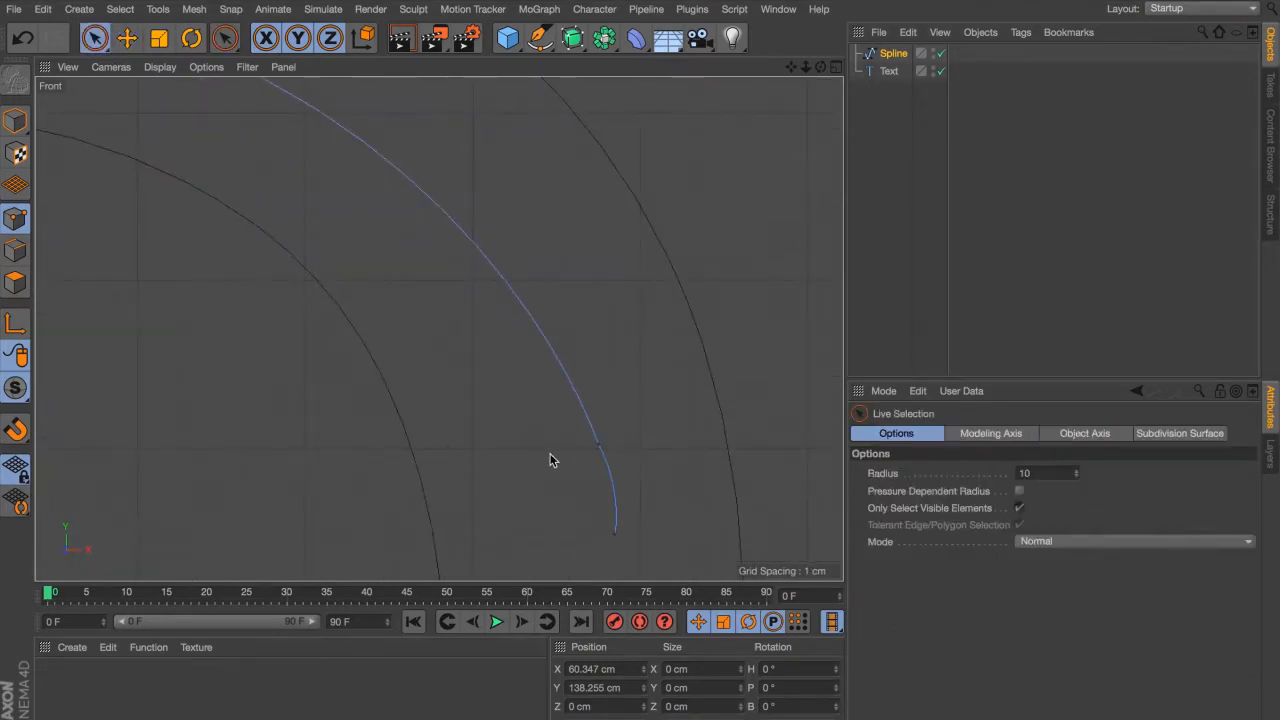
{"action": "left_click", "coordinate": [600, 443]}
{"action": "key", "text": "space"}
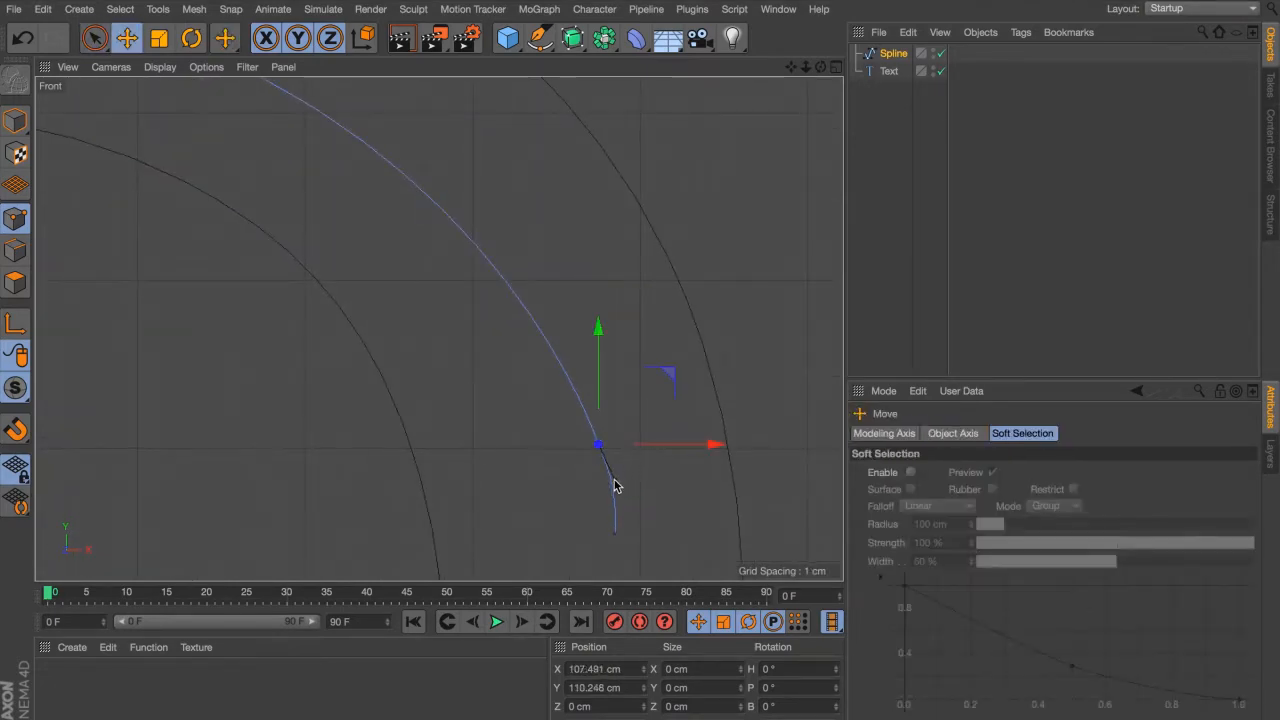
{"action": "left_click", "coordinate": [697, 479]}
Step: Examine the bend at the S's upper end from several angles in the perspective view
{"action": "key", "text": "F1"}
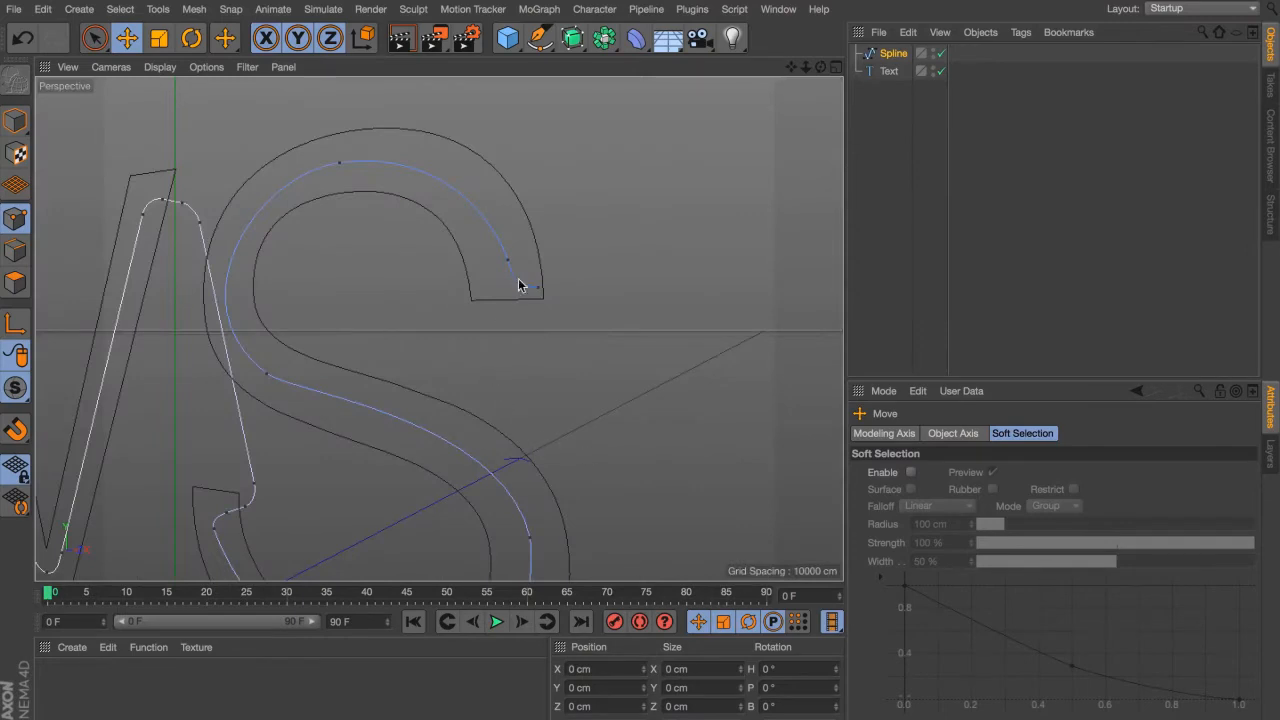
{"action": "left_click_drag", "start_coordinate": [519, 281], "coordinate": [389, 334], "text": "alt"}
{"action": "right_click_drag", "start_coordinate": [534, 280], "coordinate": [569, 263], "text": "alt"}
{"action": "left_click_drag", "start_coordinate": [480, 299], "coordinate": [529, 283], "text": "alt"}
{"action": "right_click_drag", "start_coordinate": [529, 283], "coordinate": [457, 326], "text": "alt"}
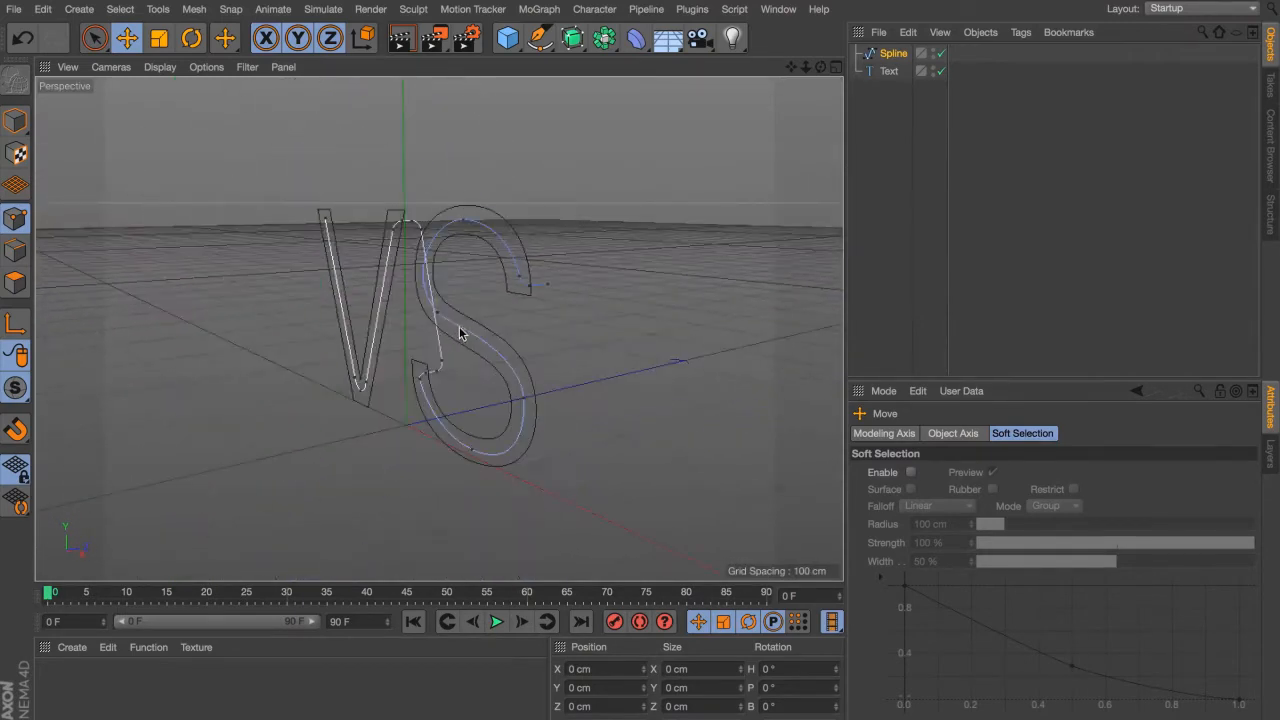
{"action": "left_click_drag", "start_coordinate": [459, 326], "coordinate": [509, 325], "text": "alt"}
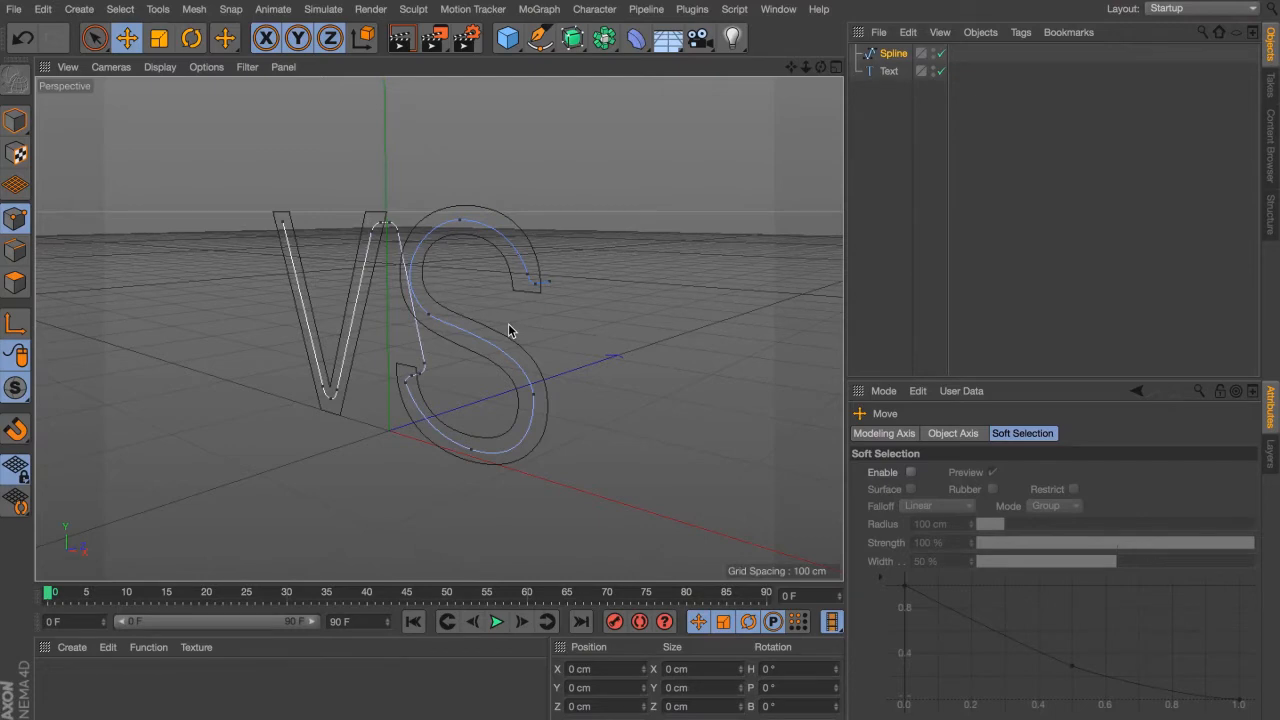
Step: Extend the spline backwards from the V's free upper end and set the new end point's Z position to 20 cm
{"action": "left_click_drag", "start_coordinate": [508, 323], "coordinate": [284, 355], "text": "alt"}
{"action": "right_click_drag", "start_coordinate": [284, 349], "coordinate": [317, 322], "text": "alt"}
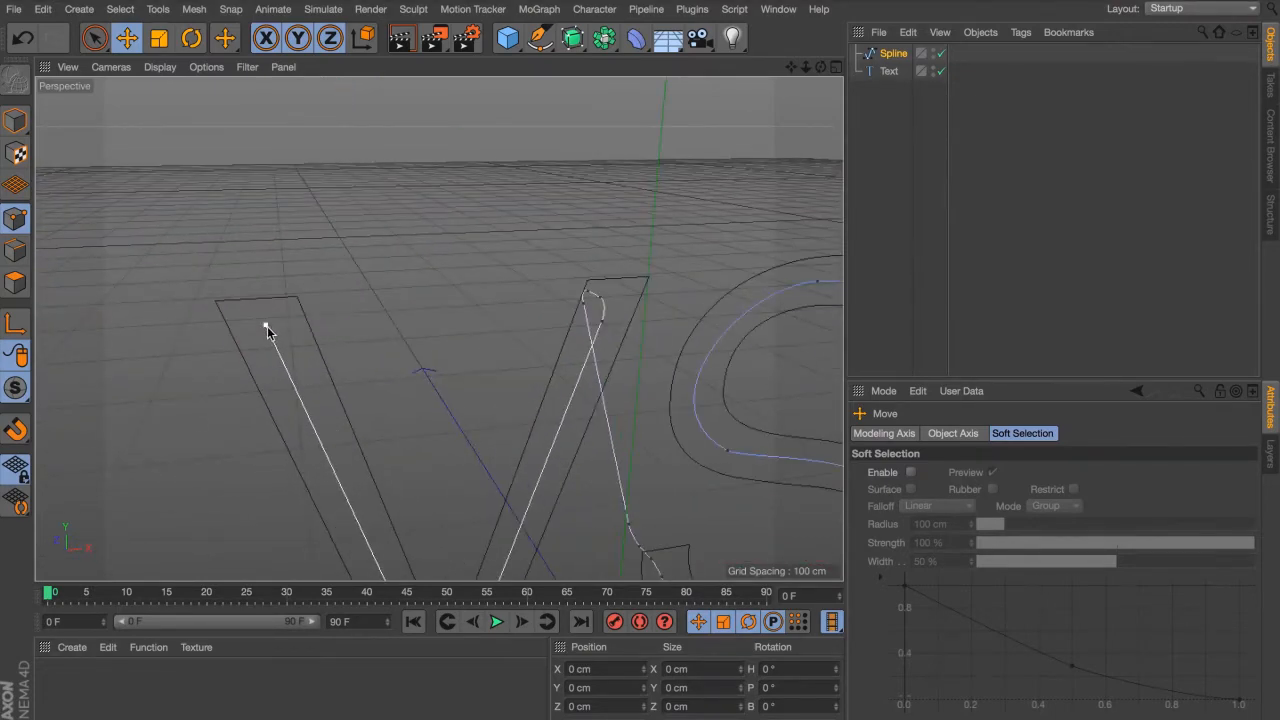
{"action": "key", "text": "space"}
{"action": "left_click", "coordinate": [266, 326]}
{"action": "left_click_drag", "start_coordinate": [172, 304], "coordinate": [350, 350], "text": "alt"}
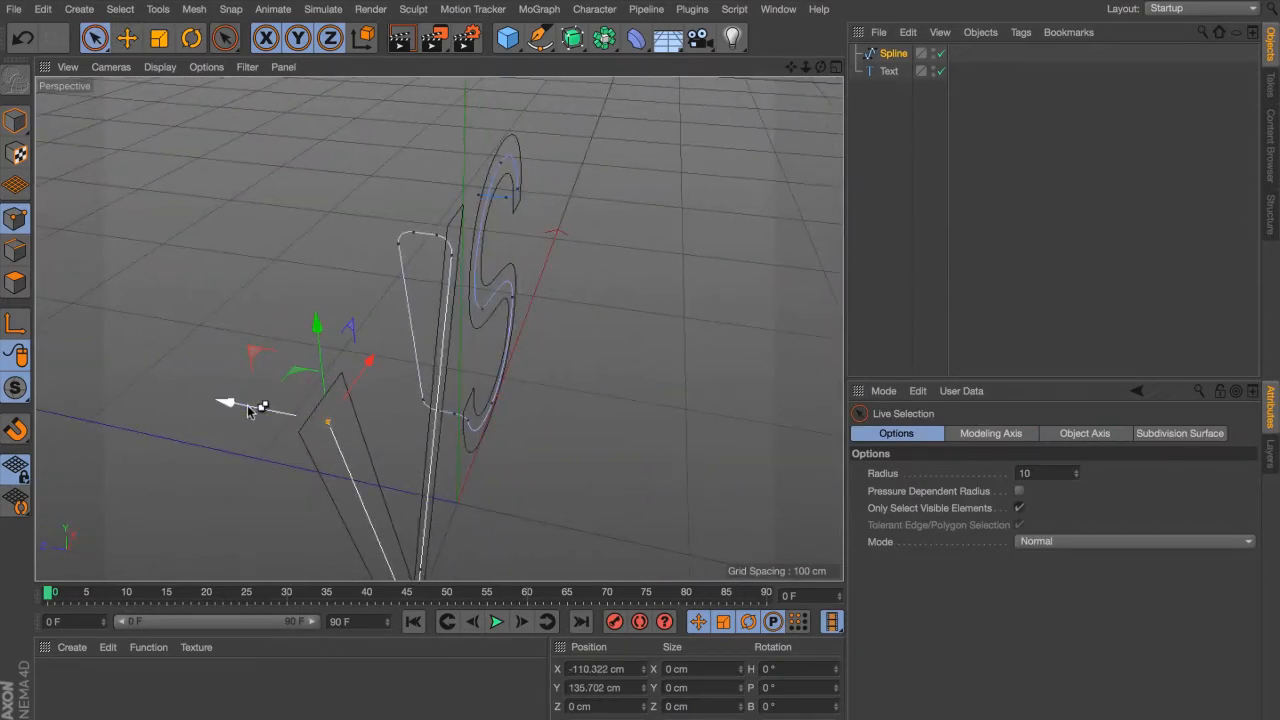
{"action": "left_click_drag", "start_coordinate": [228, 401], "coordinate": [261, 440]}
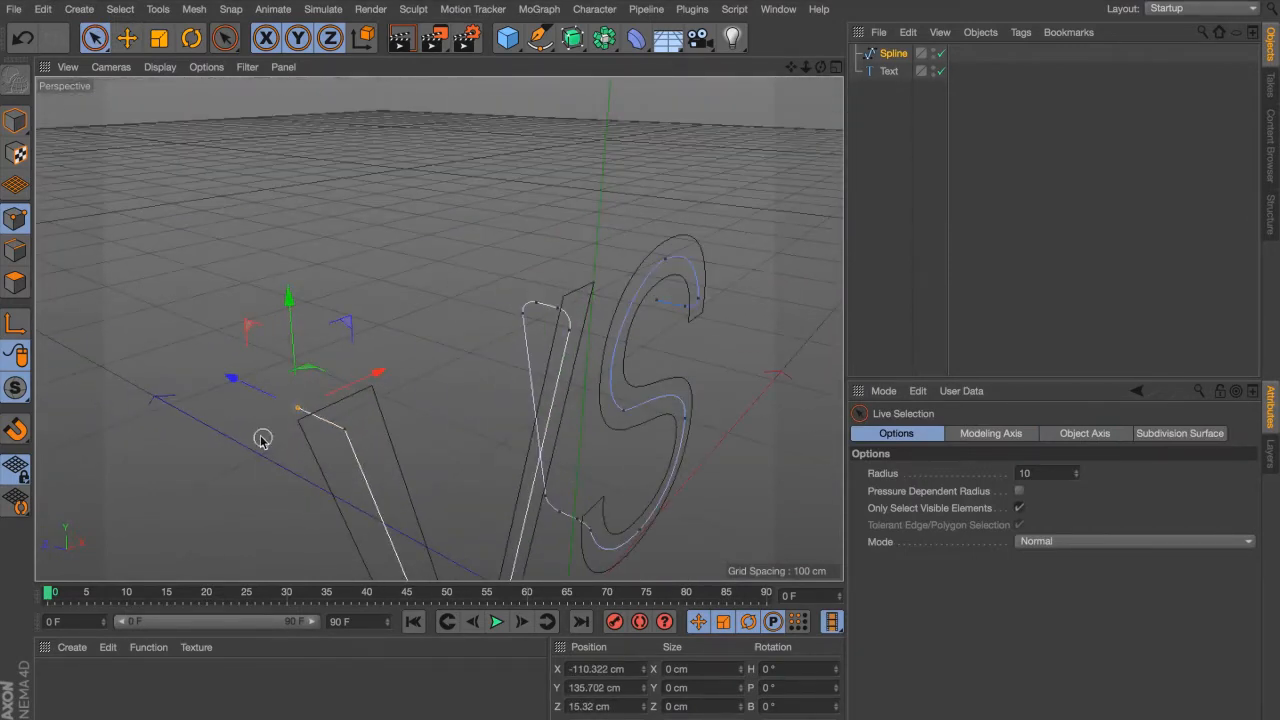
{"action": "left_click", "coordinate": [615, 707]}
{"action": "type", "text": "20"}
{"action": "key", "text": "Return"}
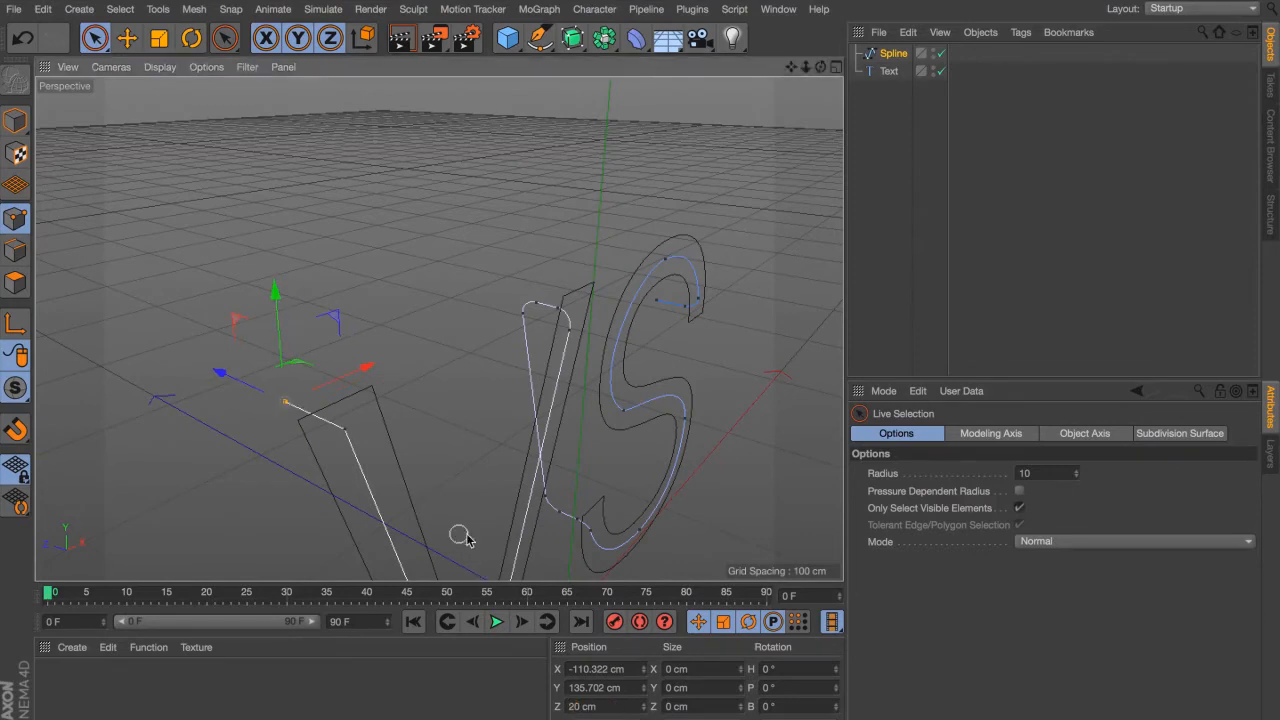
Step: Chamfer the front corner point at the V's free upper end with a 6 cm radius and clear the selection
{"action": "left_click_drag", "start_coordinate": [284, 430], "coordinate": [371, 429], "text": "alt"}
{"action": "right_click", "coordinate": [414, 430]}
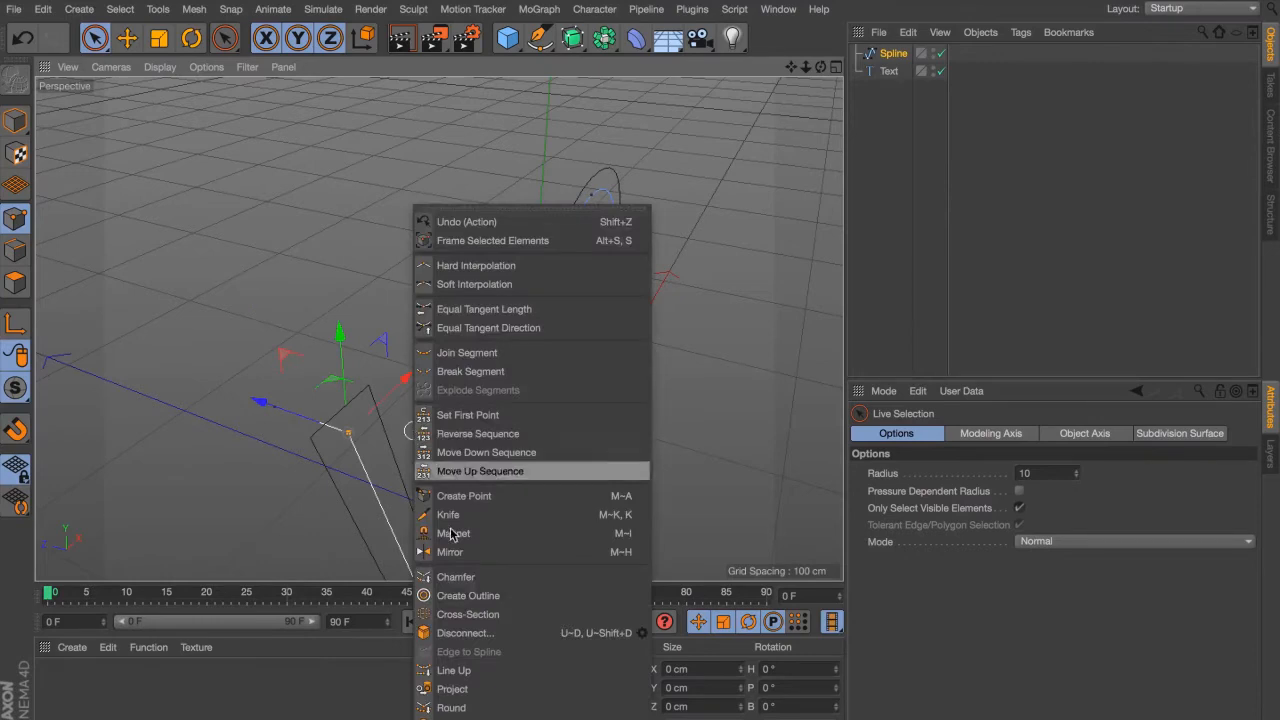
{"action": "left_click", "coordinate": [494, 581]}
{"action": "left_click_drag", "start_coordinate": [546, 494], "coordinate": [485, 497], "text": "alt"}
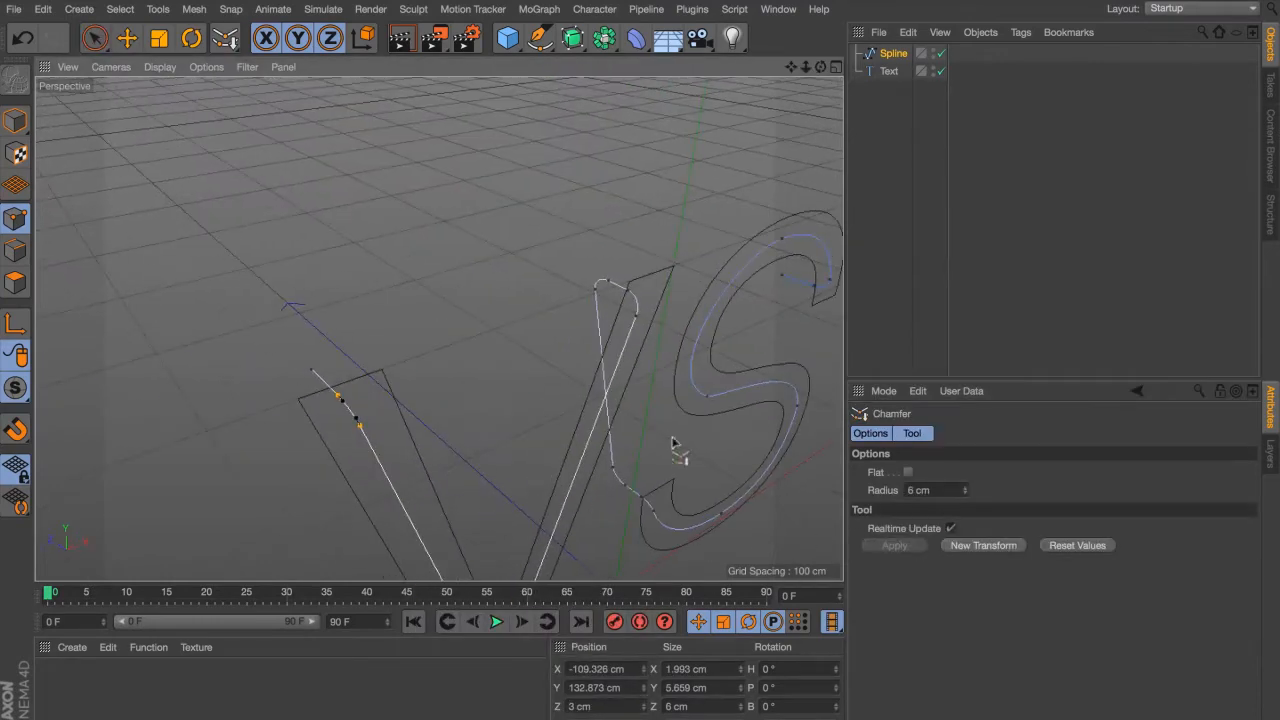
{"action": "left_click", "coordinate": [858, 249]}
Step: Compare the spline with and without the text outline in the front view, and delete the Text object
{"action": "left_click_drag", "start_coordinate": [607, 340], "coordinate": [549, 351], "text": "alt"}
{"action": "left_click", "coordinate": [940, 70]}
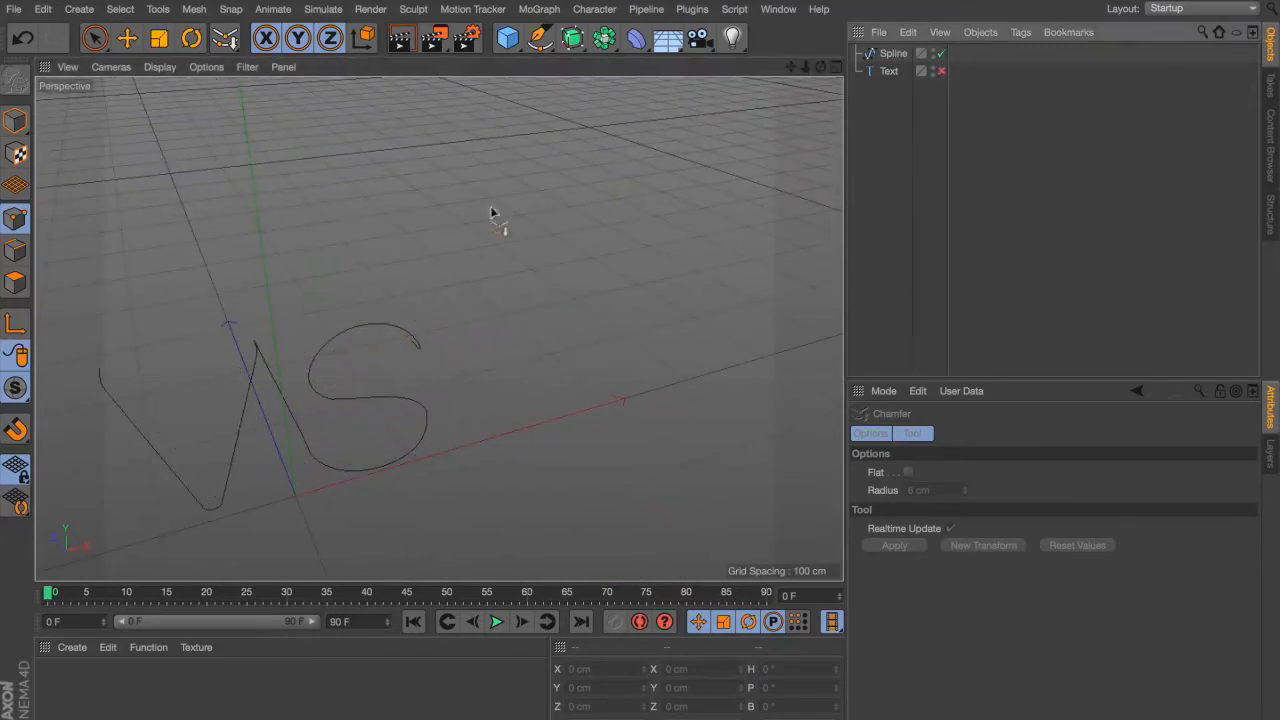
{"action": "key", "text": "F4"}
{"action": "right_click_drag", "start_coordinate": [560, 309], "coordinate": [340, 415], "text": "alt"}
{"action": "left_click", "coordinate": [940, 71]}
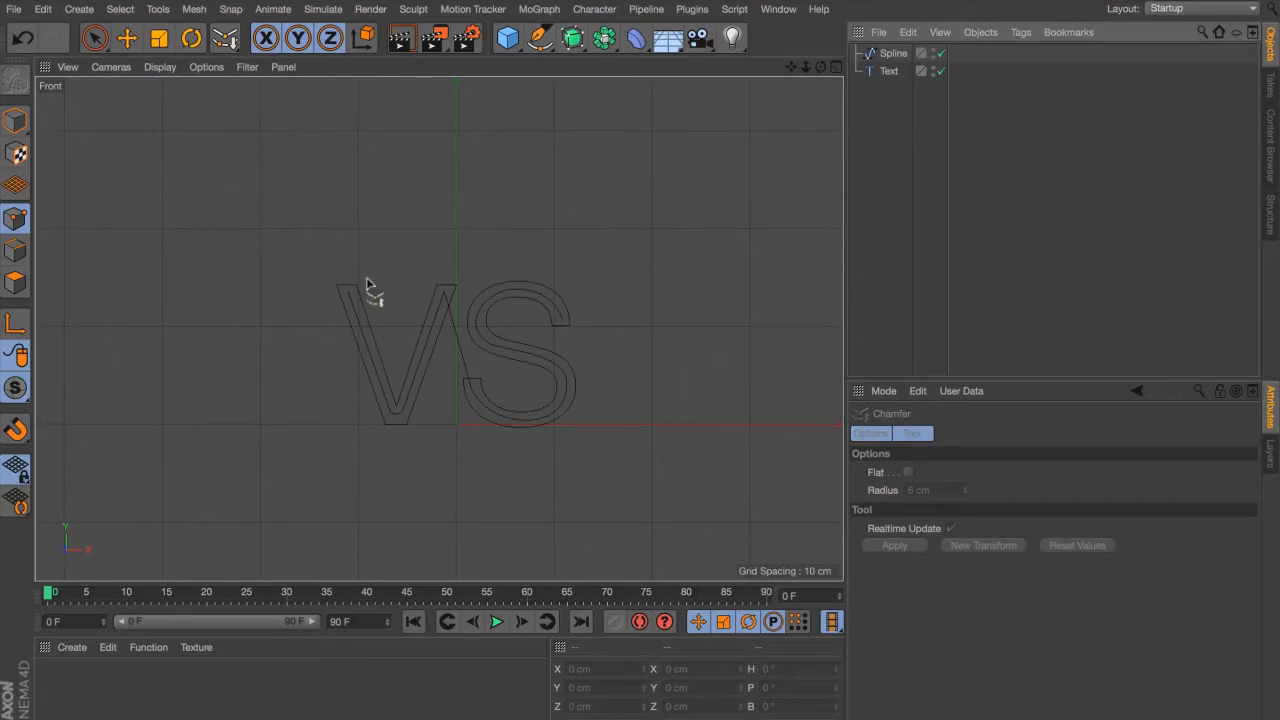
{"action": "left_click", "coordinate": [890, 71]}
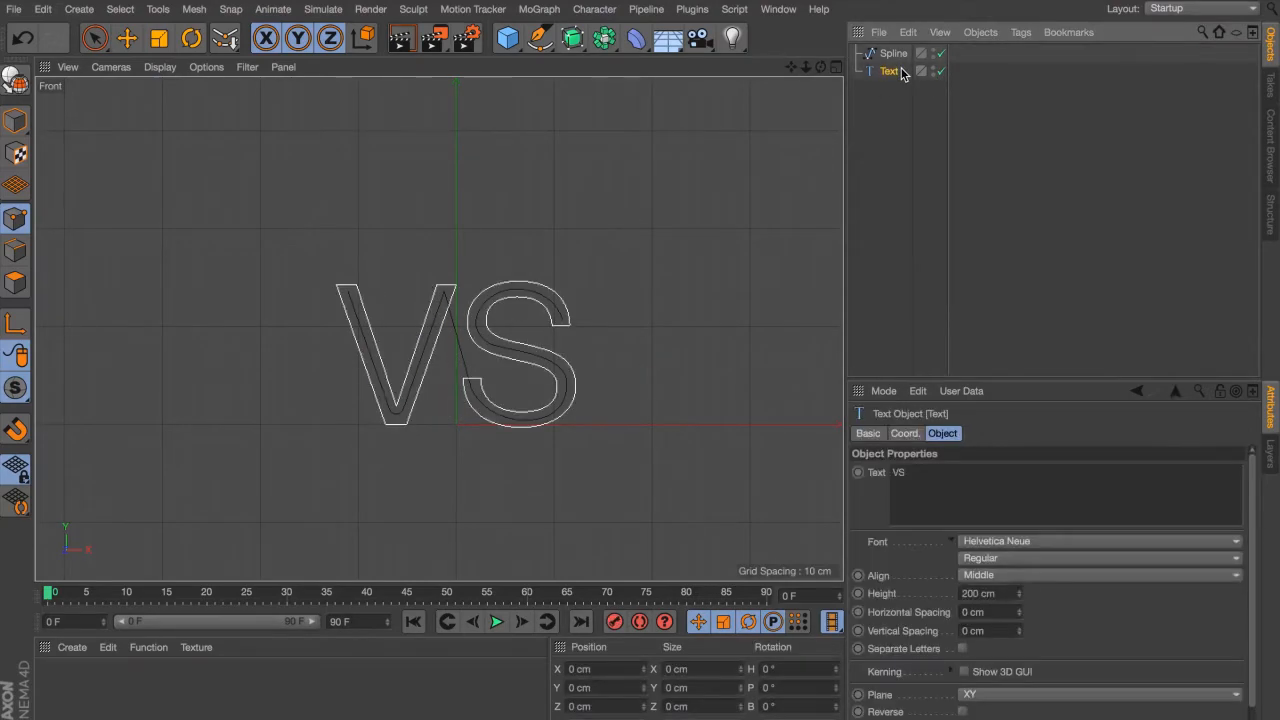
{"action": "key", "text": "Delete"}
Step: Select the spline, view it in perspective and compare it with the neon typography reference photo in the browser
{"action": "left_click", "coordinate": [893, 53]}
{"action": "key", "text": "F1"}
{"action": "left_click_drag", "start_coordinate": [548, 262], "coordinate": [283, 376], "text": "alt"}
{"action": "left_click_drag", "start_coordinate": [586, 106], "coordinate": [240, 336], "text": "alt"}
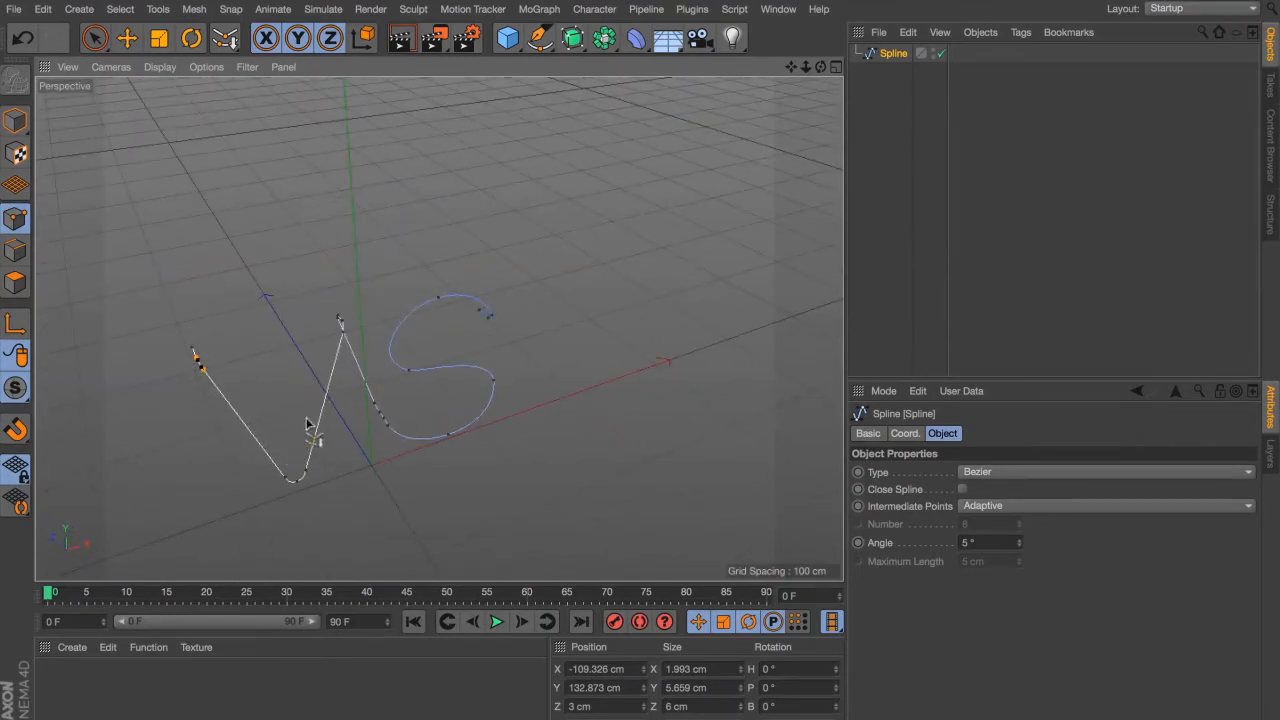
{"action": "key", "text": "super+Tab"}
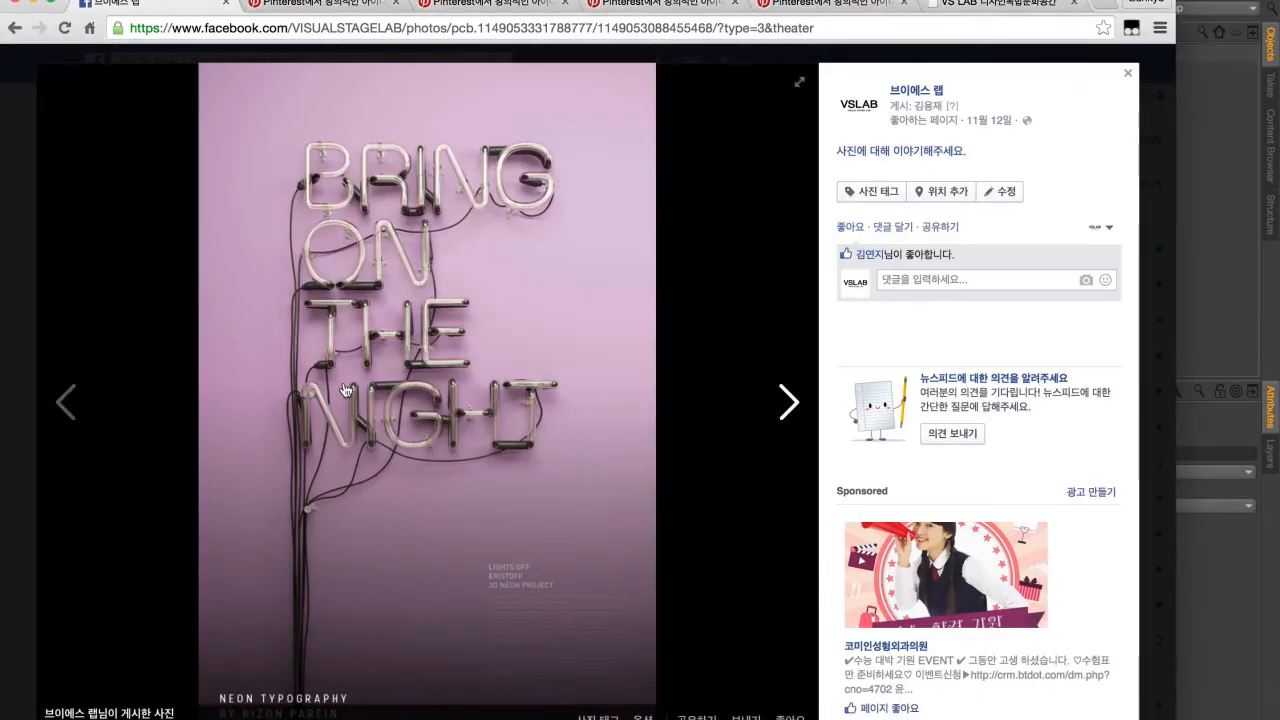
{"action": "key", "text": "super+Tab"}
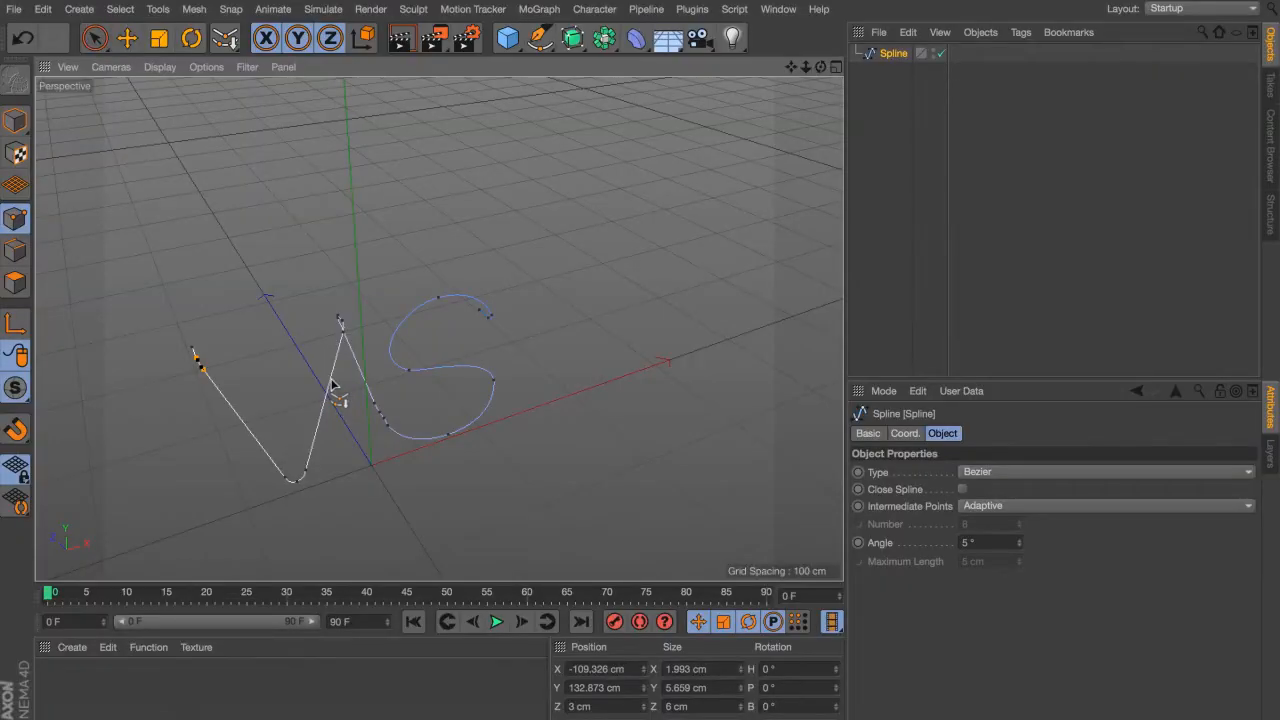
Step: Add a circle spline with a radius of 5 cm as the tube's profile
{"action": "left_click", "coordinate": [538, 37]}
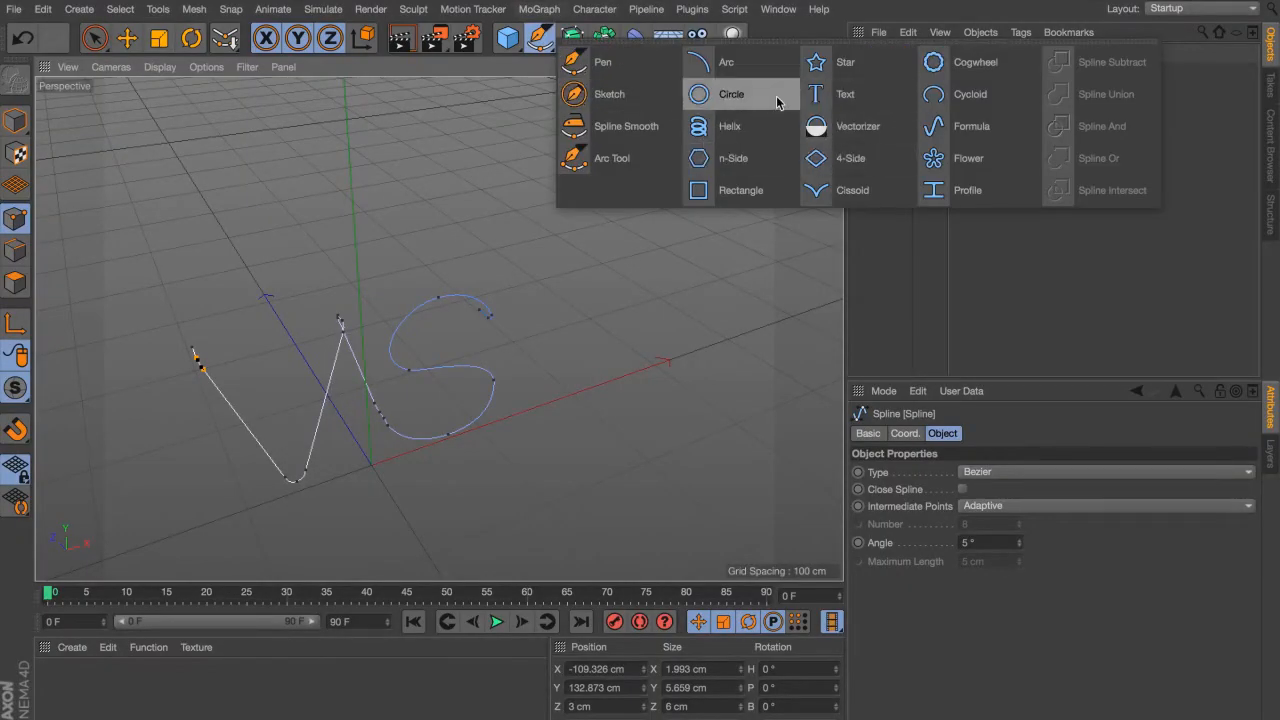
{"action": "left_click", "coordinate": [745, 127]}
{"action": "double_click", "coordinate": [978, 507]}
{"action": "type", "text": "5"}
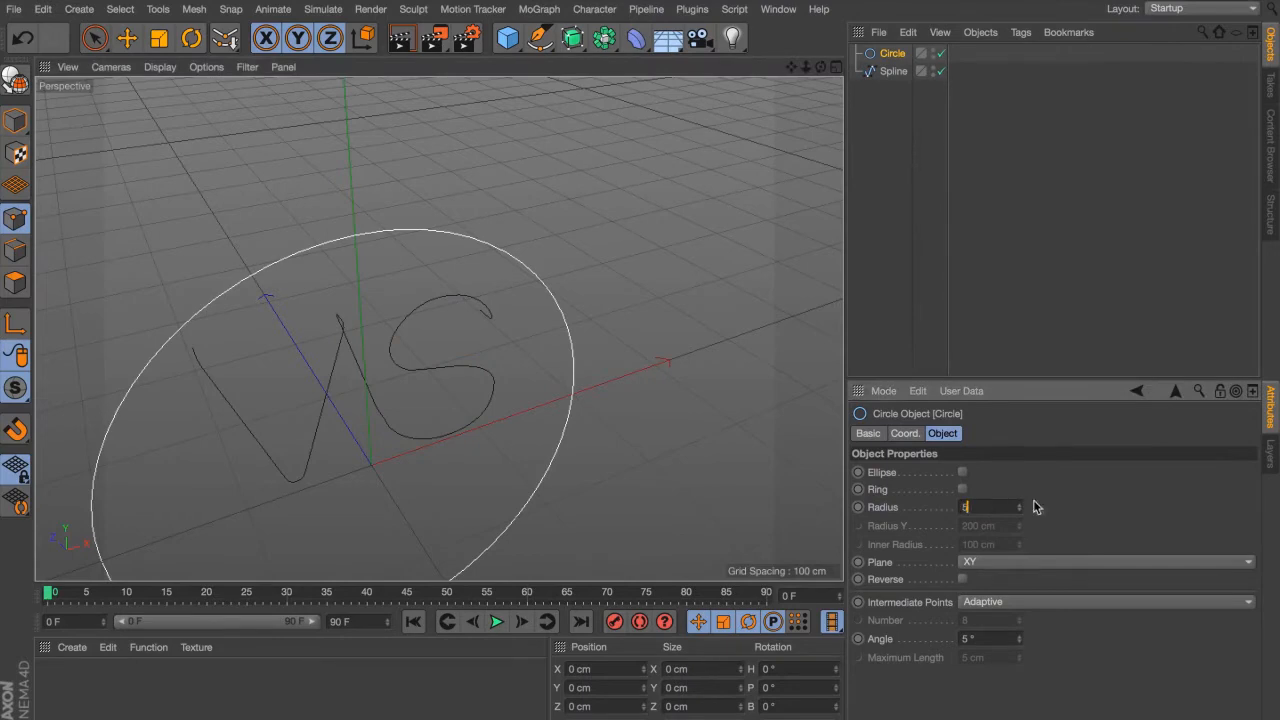
{"action": "key", "text": "Return"}
{"action": "mouse_move", "coordinate": [335, 457]}
{"action": "left_mouse_down", "text": "alt"}
{"action": "mouse_move", "coordinate": [220, 383]}
{"action": "mouse_move", "coordinate": [318, 452]}
{"action": "left_mouse_up", "text": "alt"}
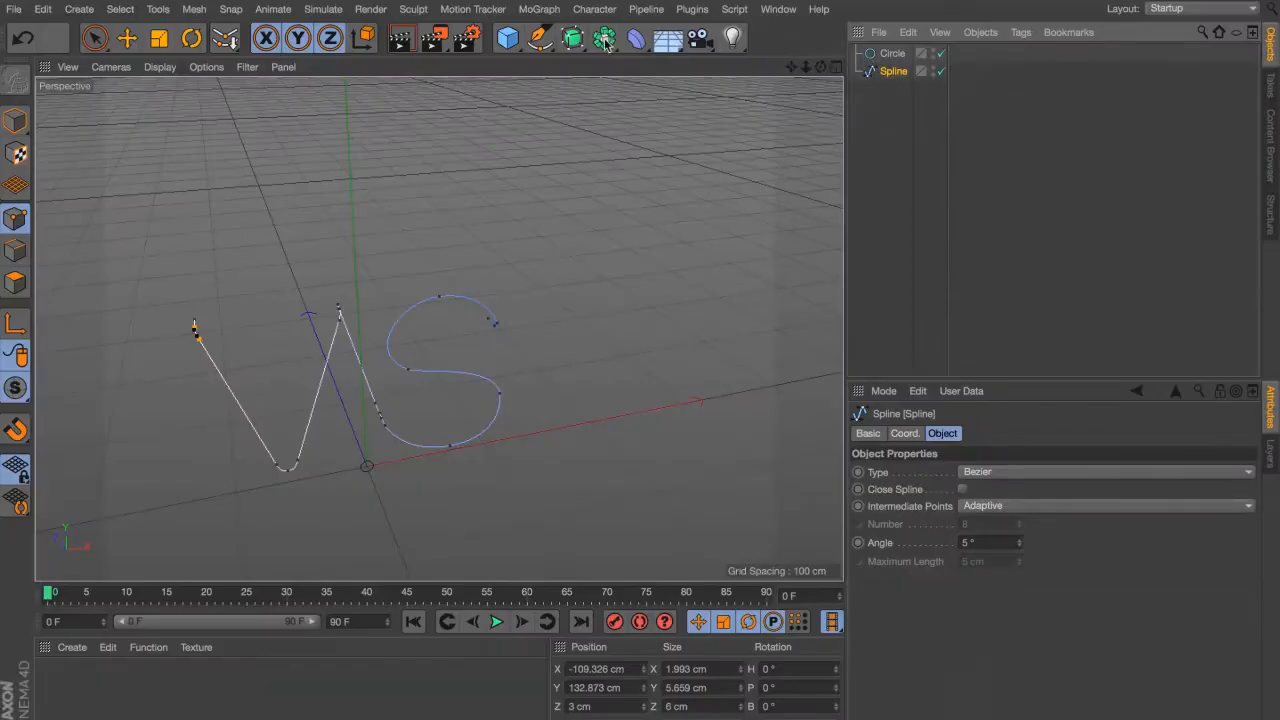
Step: Create a Sweep object and nest the circle and the VS spline under it, with the circle first
{"action": "left_click", "coordinate": [60, 42]}
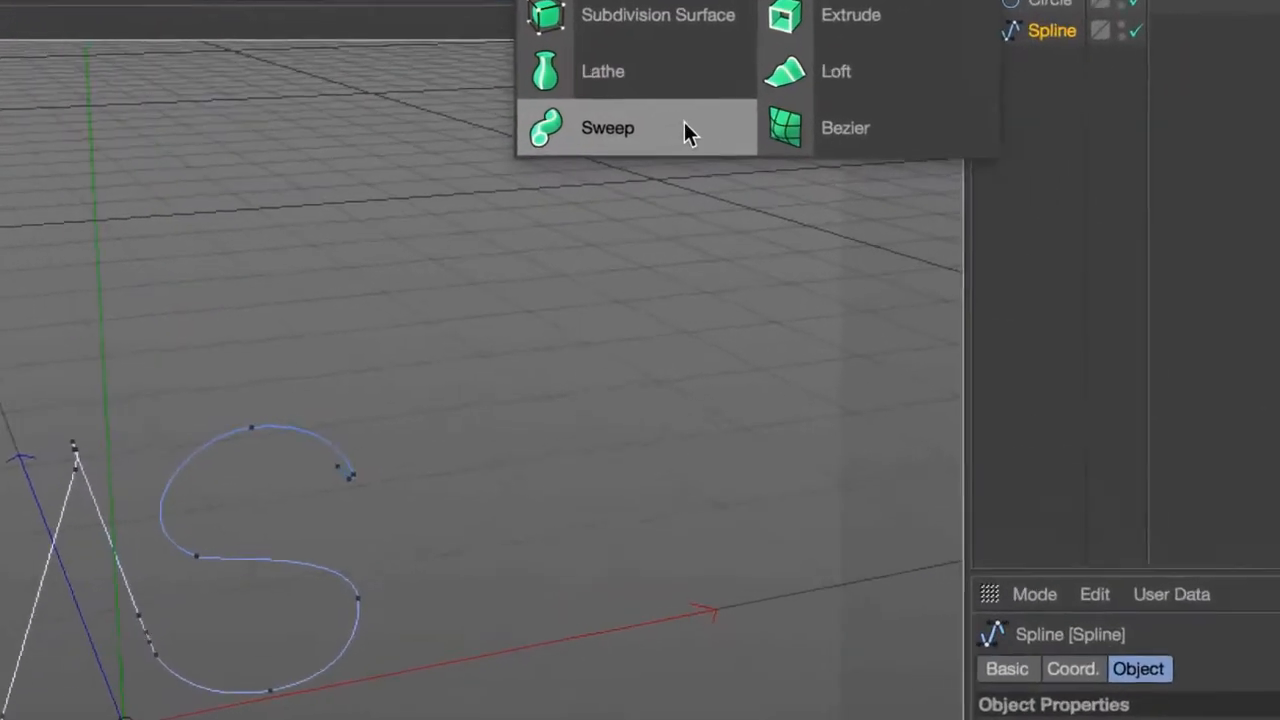
{"action": "left_click", "coordinate": [594, 128]}
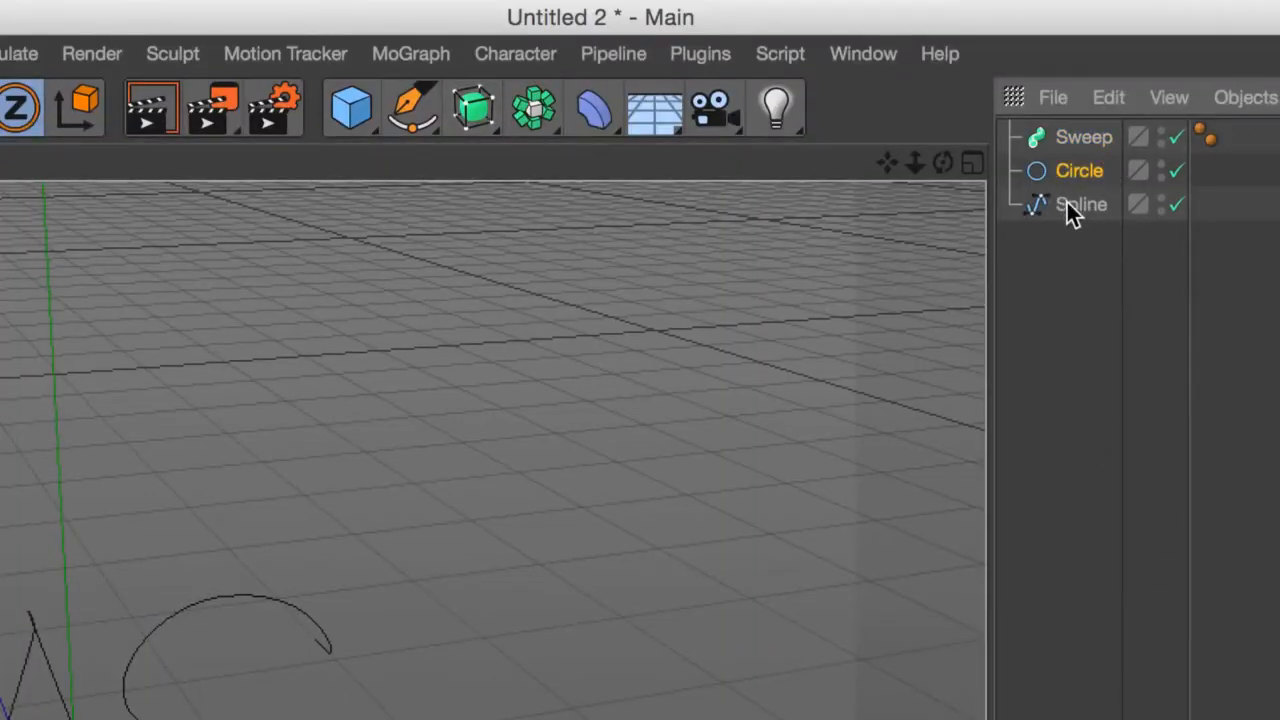
{"action": "left_click", "coordinate": [1078, 203]}
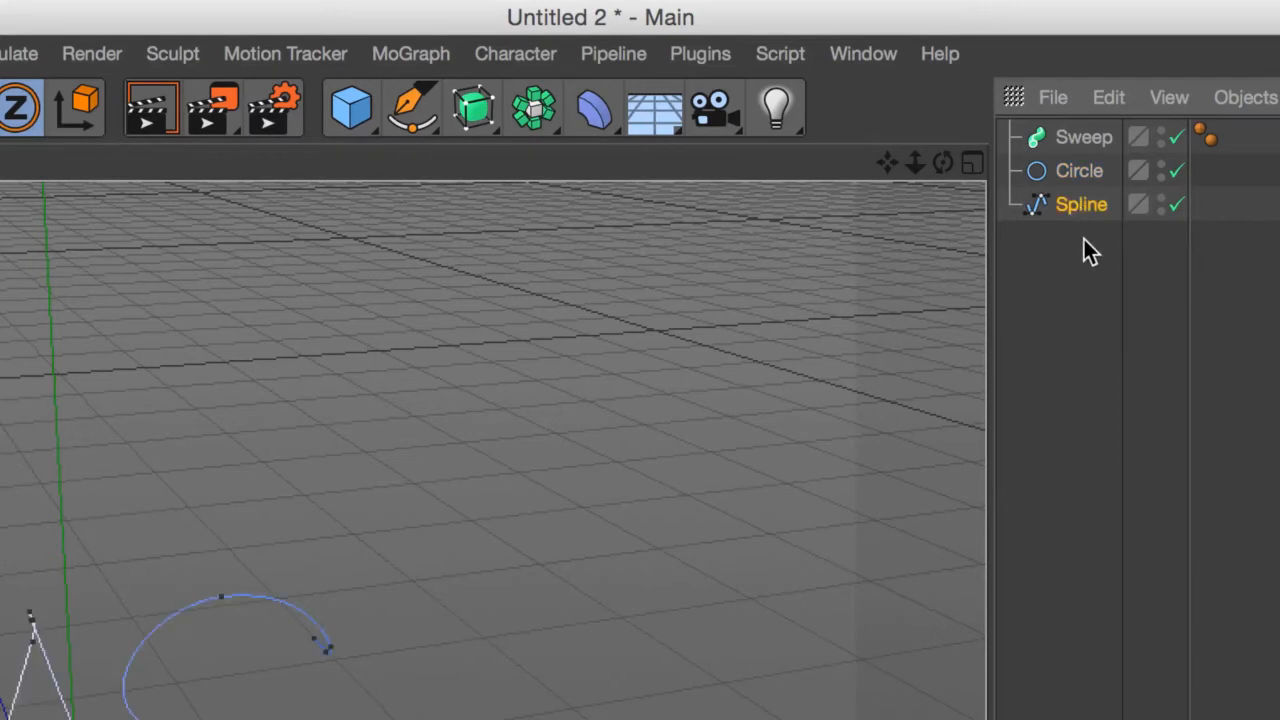
{"action": "left_click", "coordinate": [1078, 171], "text": "shift"}
{"action": "left_click_drag", "start_coordinate": [1078, 171], "coordinate": [1085, 138]}
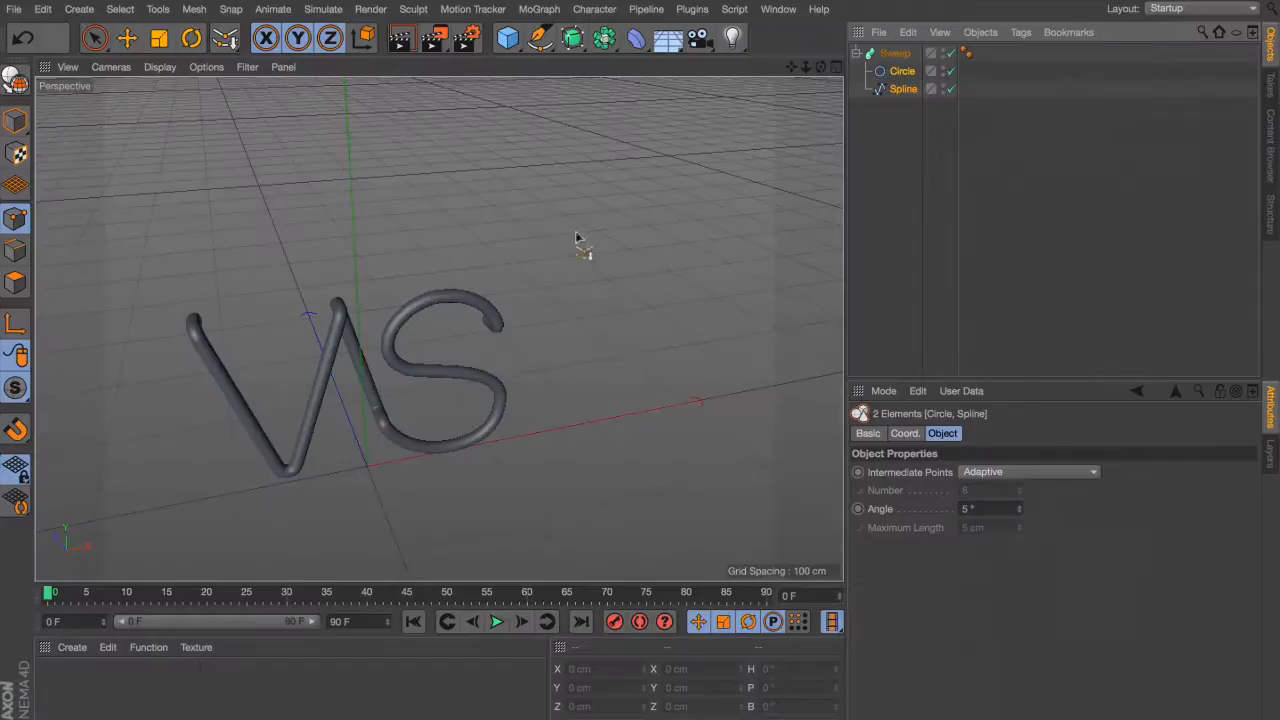
Step: Examine the swept VS tube and its ends from several angles, and open the Sweep object's cap settings
{"action": "mouse_move", "coordinate": [576, 240]}
{"action": "left_mouse_down", "text": "alt"}
{"action": "mouse_move", "coordinate": [609, 308]}
{"action": "mouse_move", "coordinate": [514, 266]}
{"action": "mouse_move", "coordinate": [283, 251]}
{"action": "mouse_move", "coordinate": [390, 272]}
{"action": "mouse_move", "coordinate": [286, 363]}
{"action": "mouse_move", "coordinate": [537, 363]}
{"action": "mouse_move", "coordinate": [500, 345]}
{"action": "mouse_move", "coordinate": [500, 376]}
{"action": "mouse_move", "coordinate": [432, 340]}
{"action": "mouse_move", "coordinate": [311, 343]}
{"action": "mouse_move", "coordinate": [306, 358]}
{"action": "mouse_move", "coordinate": [615, 373]}
{"action": "mouse_move", "coordinate": [480, 314]}
{"action": "left_mouse_up", "text": "alt"}
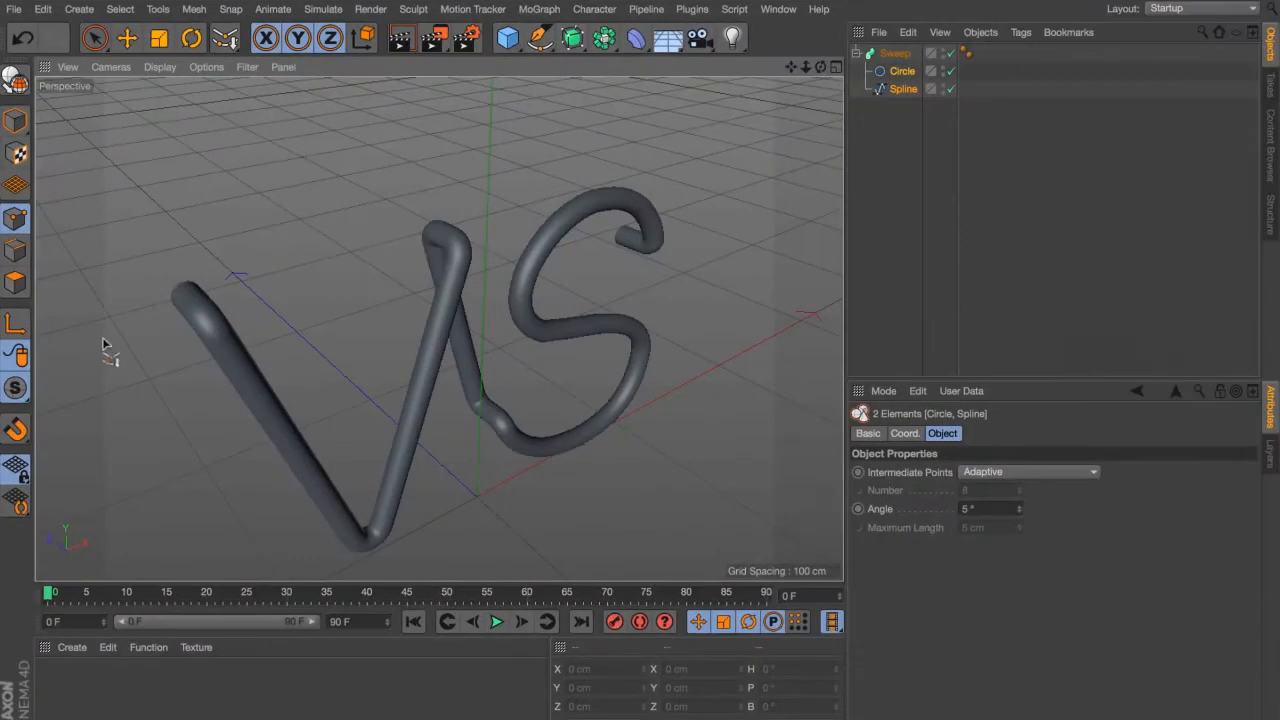
{"action": "left_click_drag", "start_coordinate": [103, 342], "coordinate": [575, 385], "text": "alt"}
{"action": "left_click", "coordinate": [894, 53]}
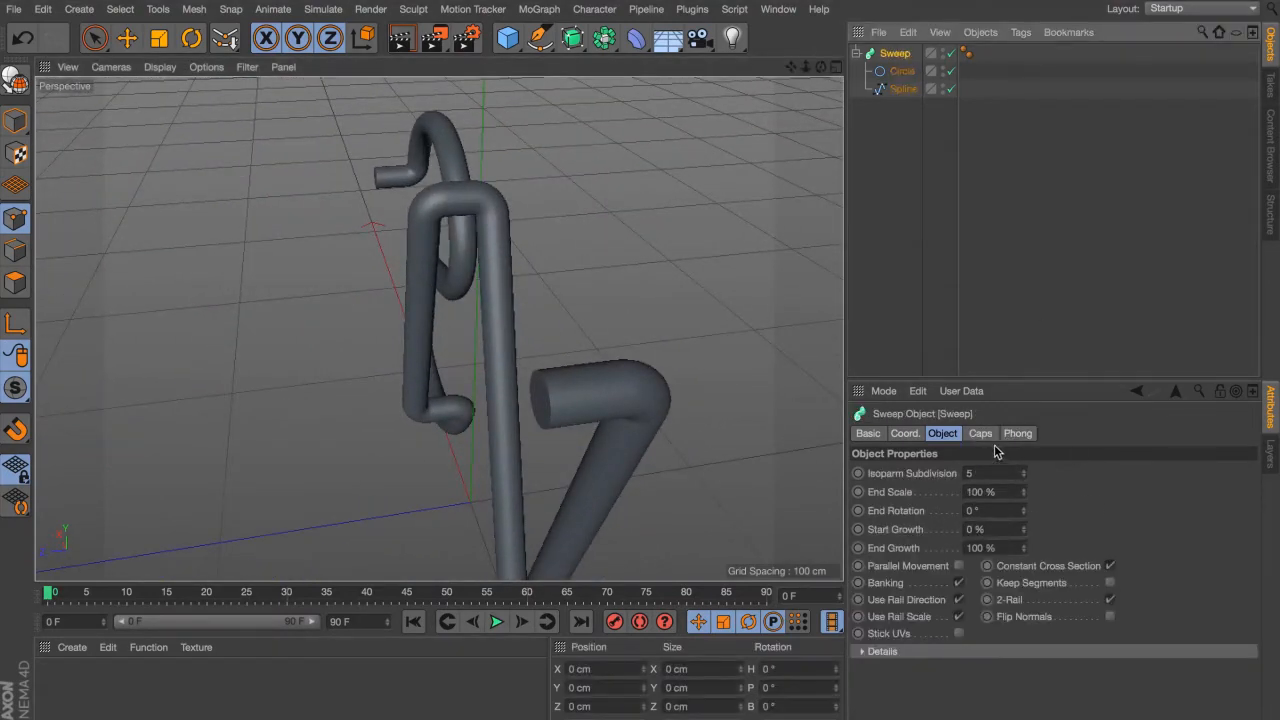
{"action": "left_click", "coordinate": [980, 434]}
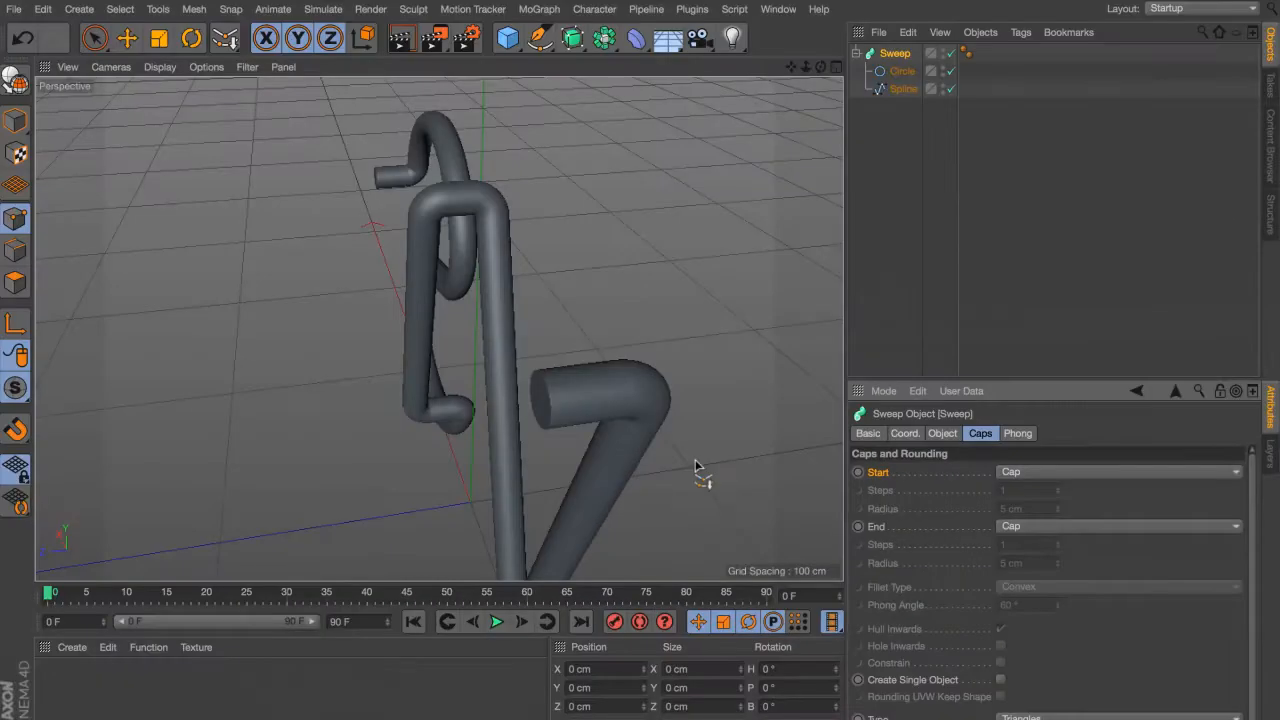
{"action": "left_click_drag", "start_coordinate": [354, 311], "coordinate": [478, 296], "text": "alt"}
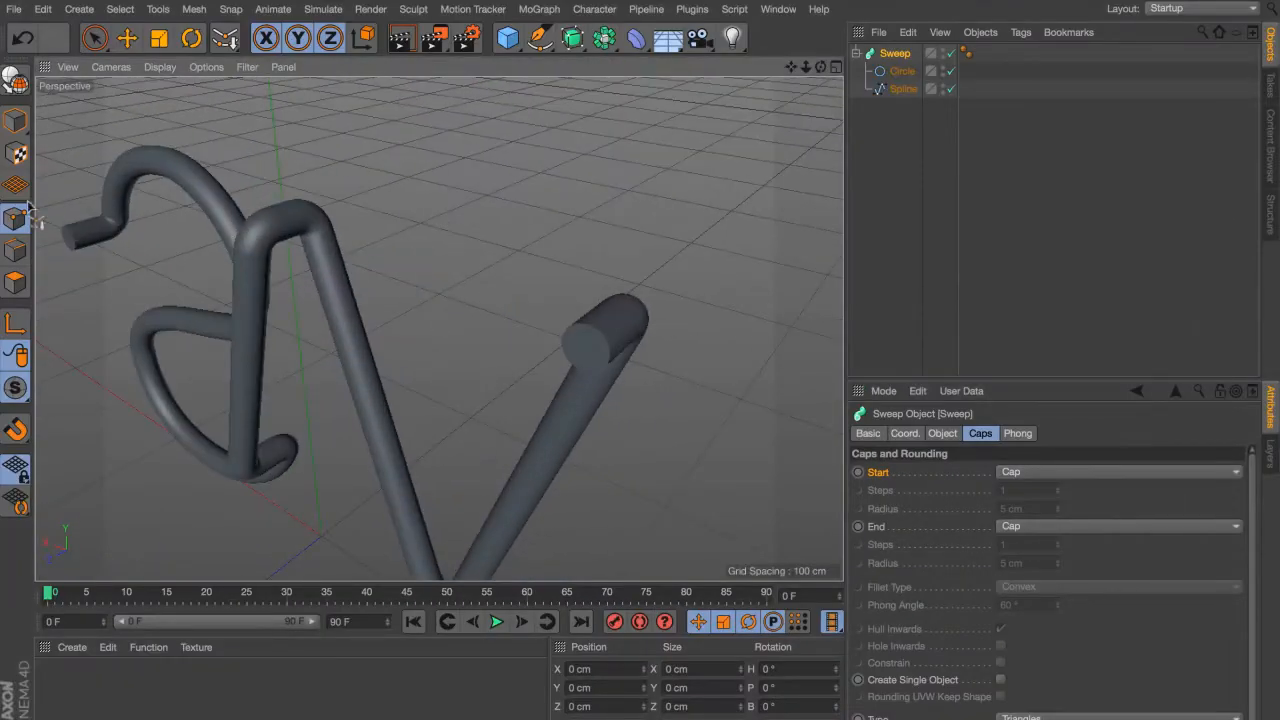
Step: Set the sweep's start and end caps to Fillet Cap and enable Constrain
{"action": "left_click_drag", "start_coordinate": [750, 310], "coordinate": [640, 335], "text": "alt"}
{"action": "left_click", "coordinate": [1180, 472]}
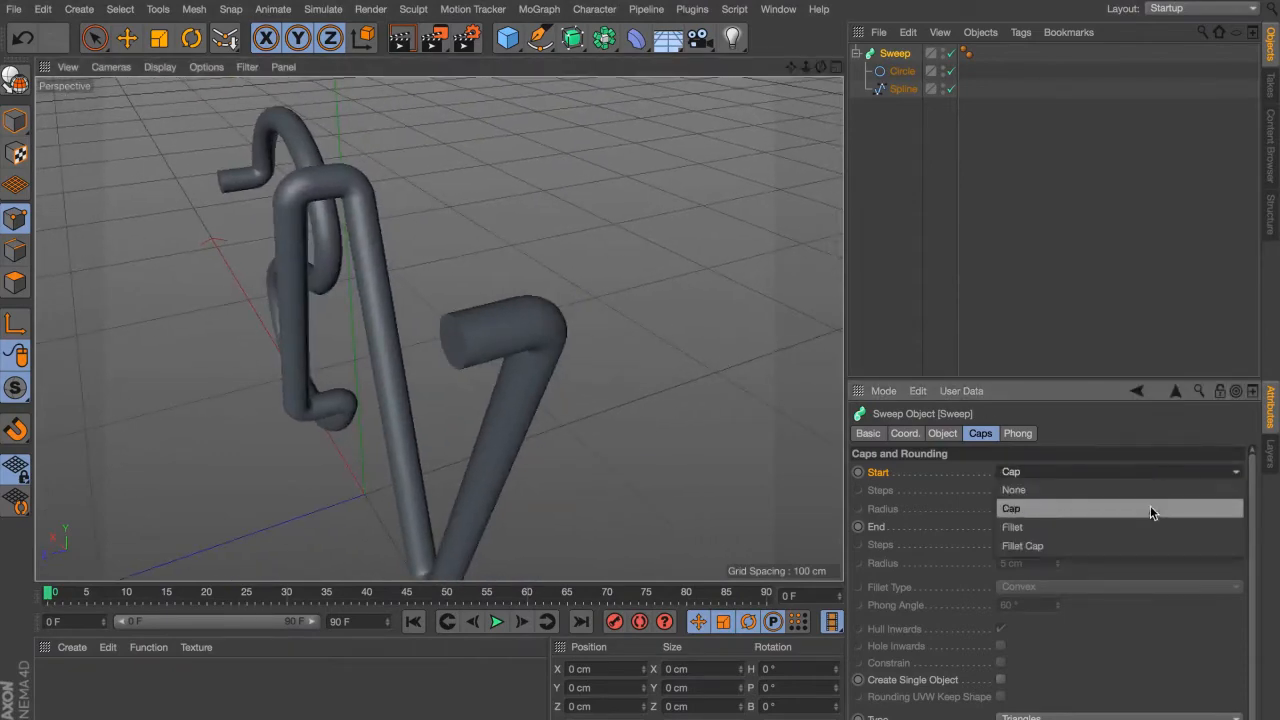
{"action": "left_click", "coordinate": [1150, 538]}
{"action": "left_click", "coordinate": [1154, 525]}
{"action": "left_click", "coordinate": [1157, 595]}
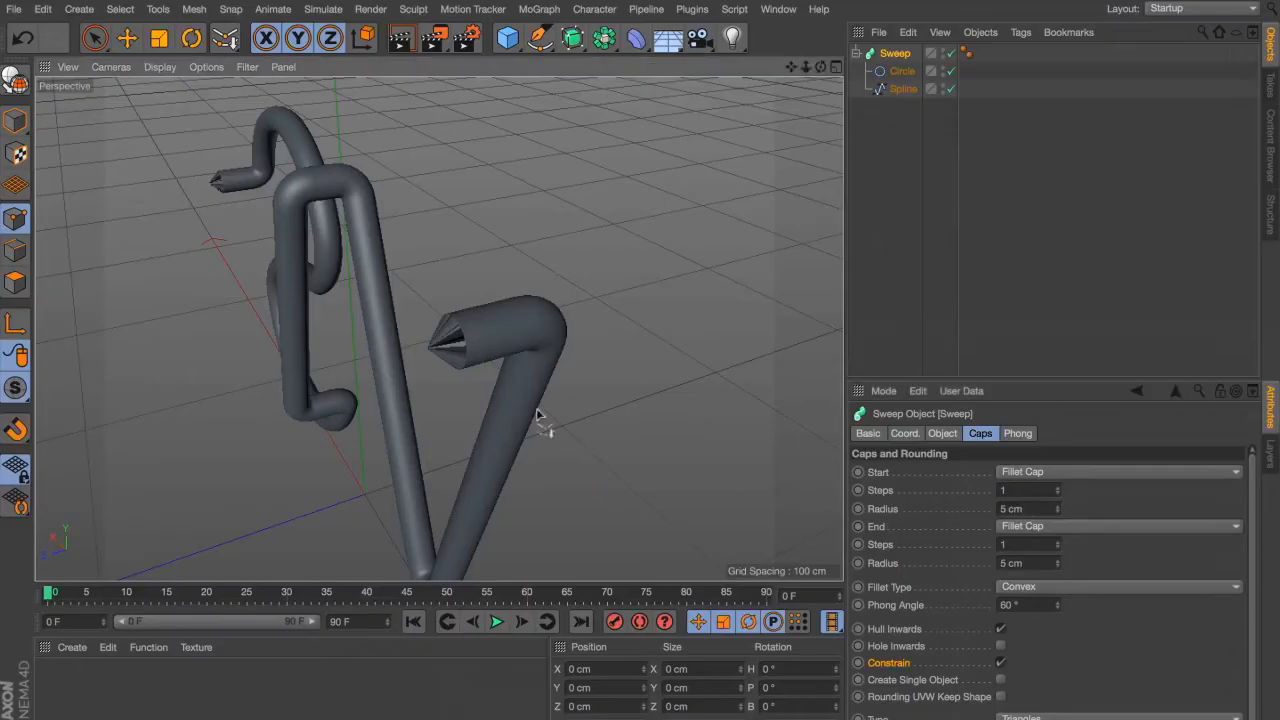
Step: Set the fillet steps of both the start and end caps to 5
{"action": "scroll", "coordinate": [523, 337], "scroll_direction": "up", "scroll_amount": 5}
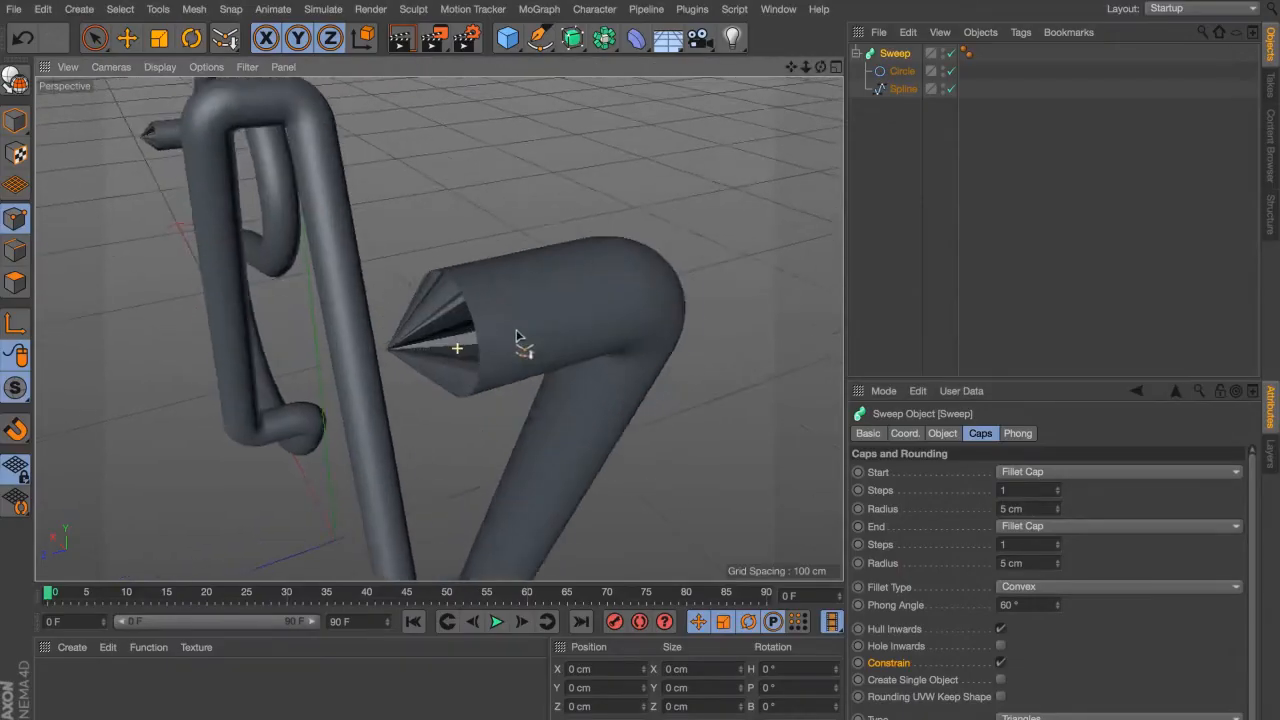
{"action": "double_click", "coordinate": [1028, 490]}
{"action": "type", "text": "5"}
{"action": "double_click", "coordinate": [1036, 544]}
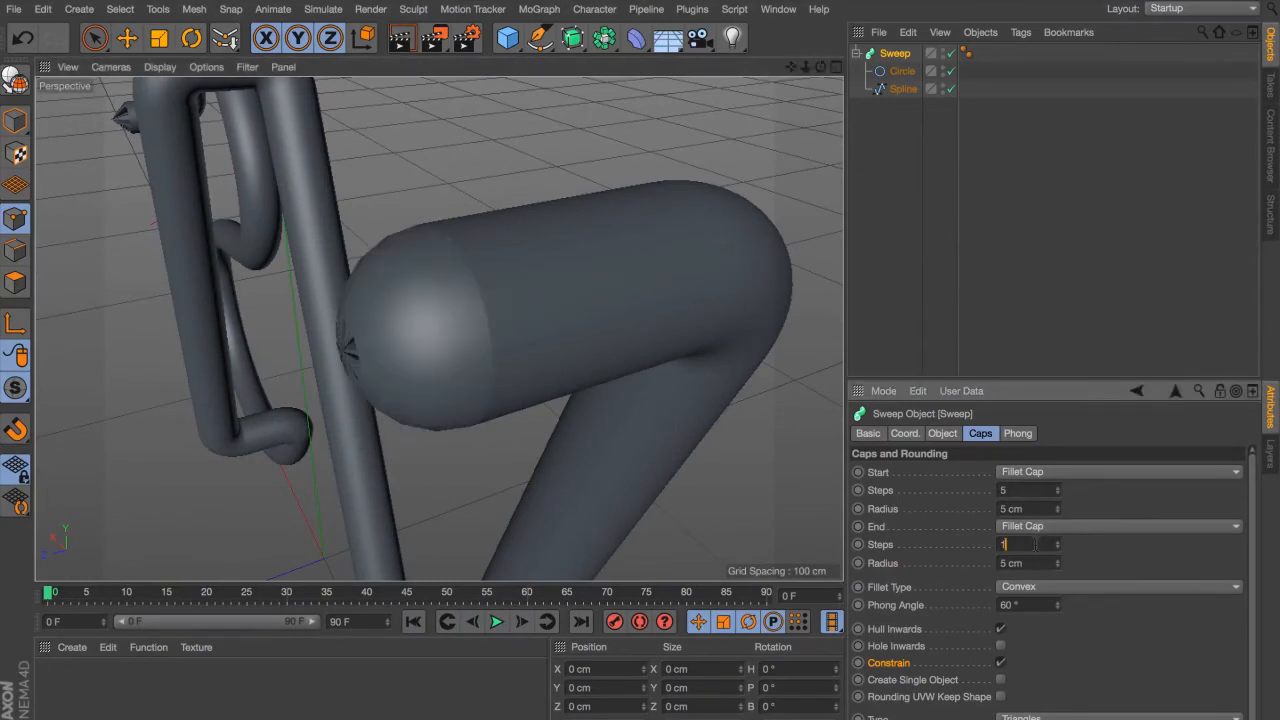
{"action": "type", "text": "5"}
{"action": "key", "text": "Return"}
Step: Set the fillet radius of both the start and end caps to 4.3 cm
{"action": "left_click", "coordinate": [1060, 516]}
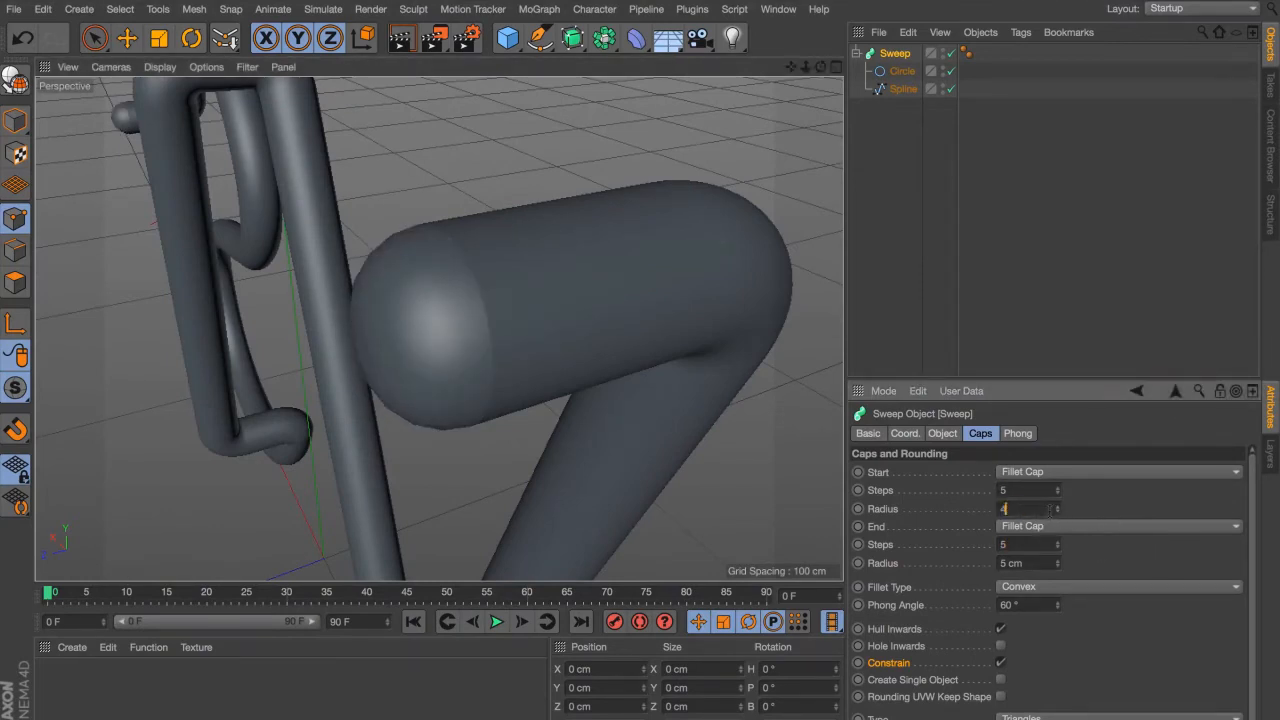
{"action": "key", "text": "Tab"}
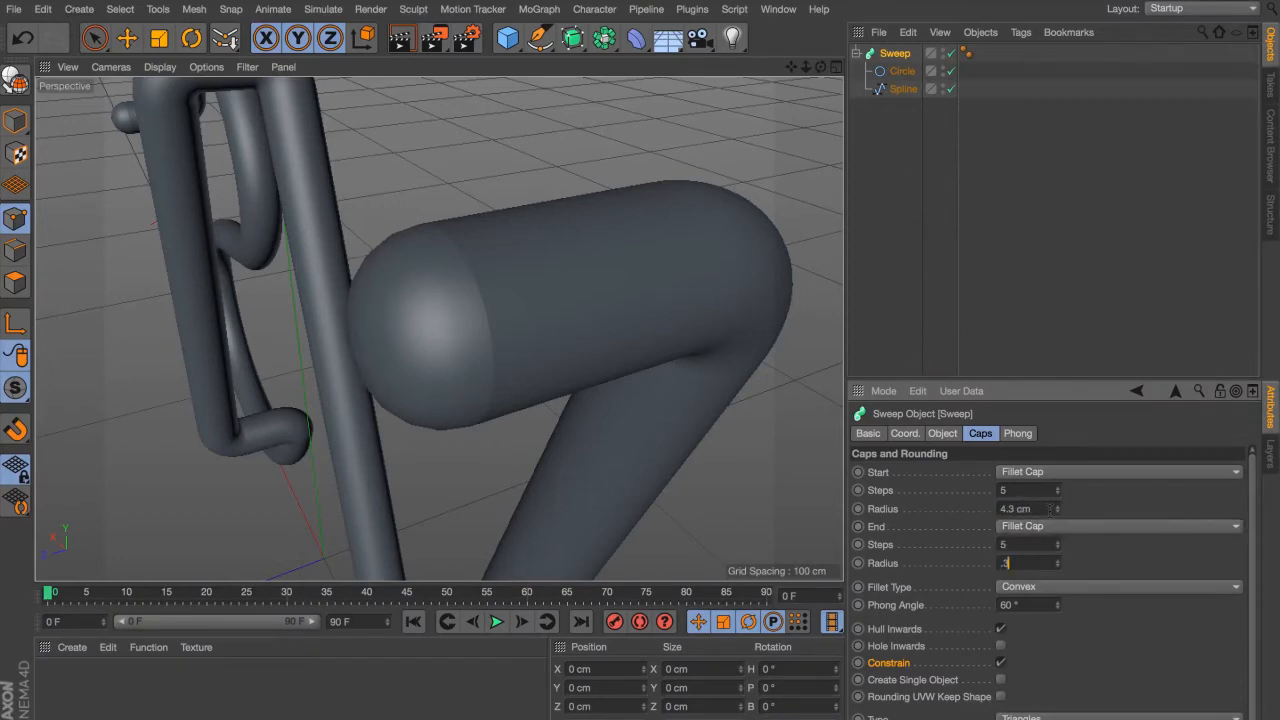
{"action": "type", "text": ".3"}
{"action": "key", "text": "Return"}
{"action": "key", "text": "Tab"}
{"action": "key", "text": "BackSpace"}
{"action": "type", "text": "4.3"}
{"action": "key", "text": "Return"}
Step: Display the tube's mesh lines over the shading and set the fillet steps of both caps to 6
{"action": "key", "text": "n"}
{"action": "key", "text": "b"}
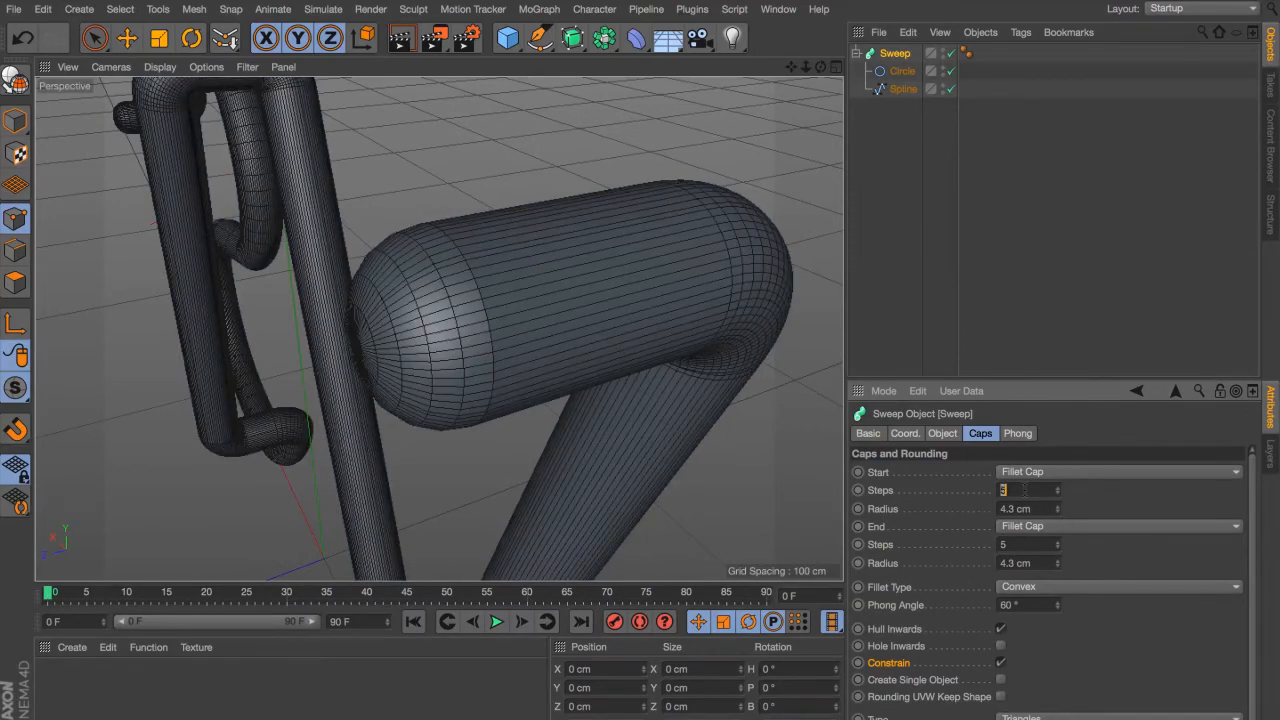
{"action": "left_click_drag", "start_coordinate": [1035, 542], "coordinate": [1156, 562]}
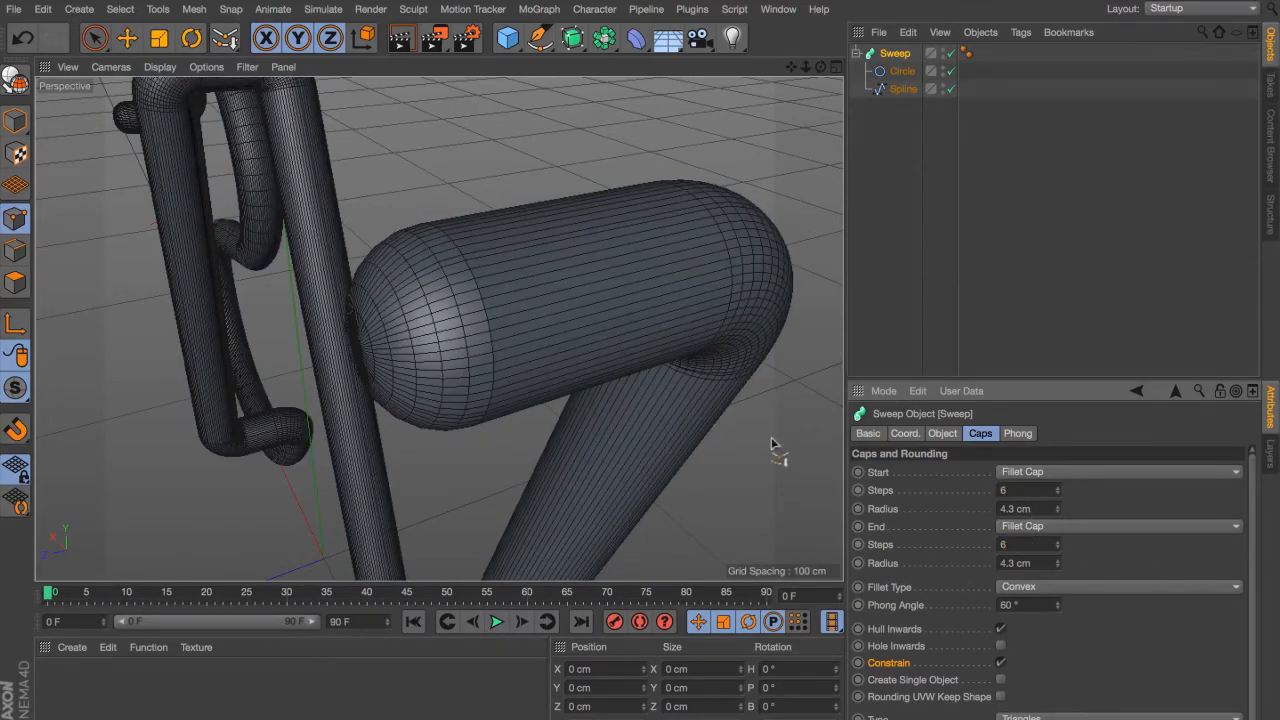
Step: Inspect the capped VS tube from the front and return the viewport to shading without mesh lines
{"action": "left_click_drag", "start_coordinate": [398, 309], "coordinate": [240, 316], "text": "alt"}
{"action": "right_click_drag", "start_coordinate": [556, 305], "coordinate": [514, 337], "text": "alt"}
{"action": "mouse_move", "coordinate": [514, 337]}
{"action": "left_mouse_down", "text": "alt"}
{"action": "mouse_move", "coordinate": [698, 390]}
{"action": "mouse_move", "coordinate": [337, 286]}
{"action": "mouse_move", "coordinate": [481, 296]}
{"action": "mouse_move", "coordinate": [329, 266]}
{"action": "mouse_move", "coordinate": [391, 320]}
{"action": "mouse_move", "coordinate": [364, 294]}
{"action": "mouse_move", "coordinate": [443, 289]}
{"action": "mouse_move", "coordinate": [466, 249]}
{"action": "mouse_move", "coordinate": [785, 163]}
{"action": "left_mouse_up", "text": "alt"}
{"action": "key", "text": "n"}
{"action": "key", "text": "a"}
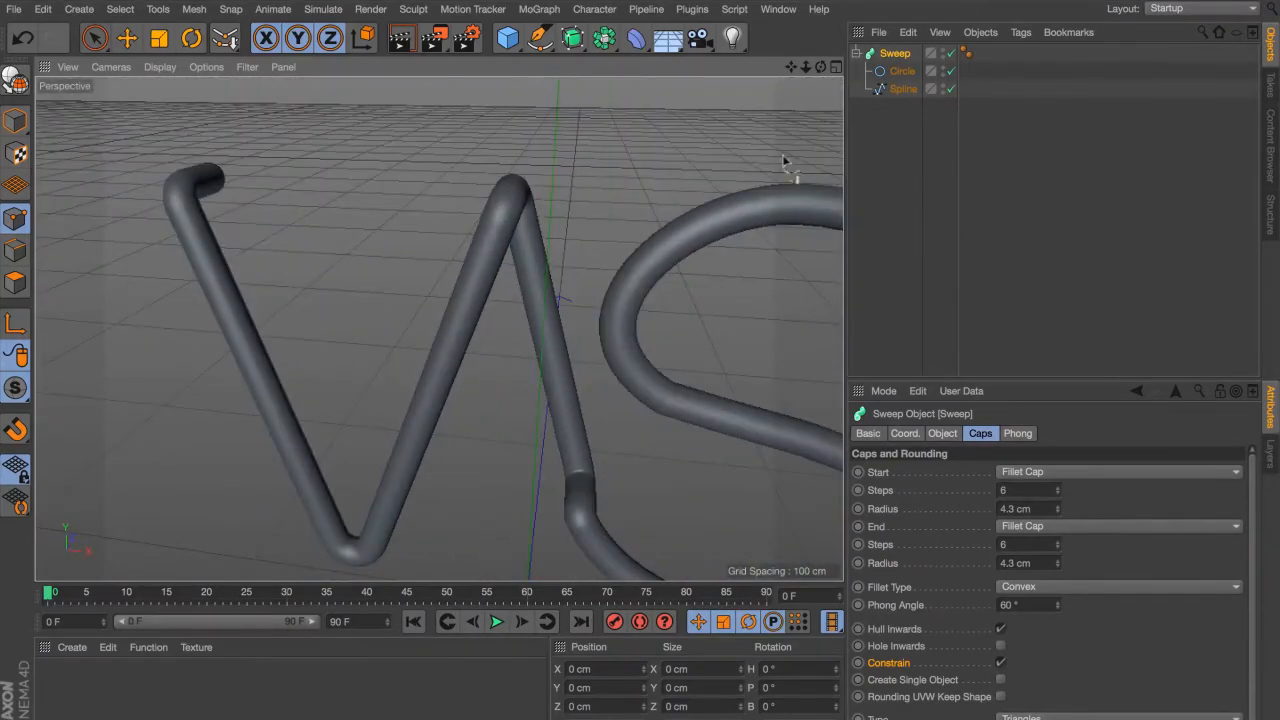
Step: Duplicate the Sweep as a backup and group the hidden copy in a null named 보관
{"action": "left_click_drag", "start_coordinate": [893, 53], "coordinate": [895, 133], "text": "ctrl"}
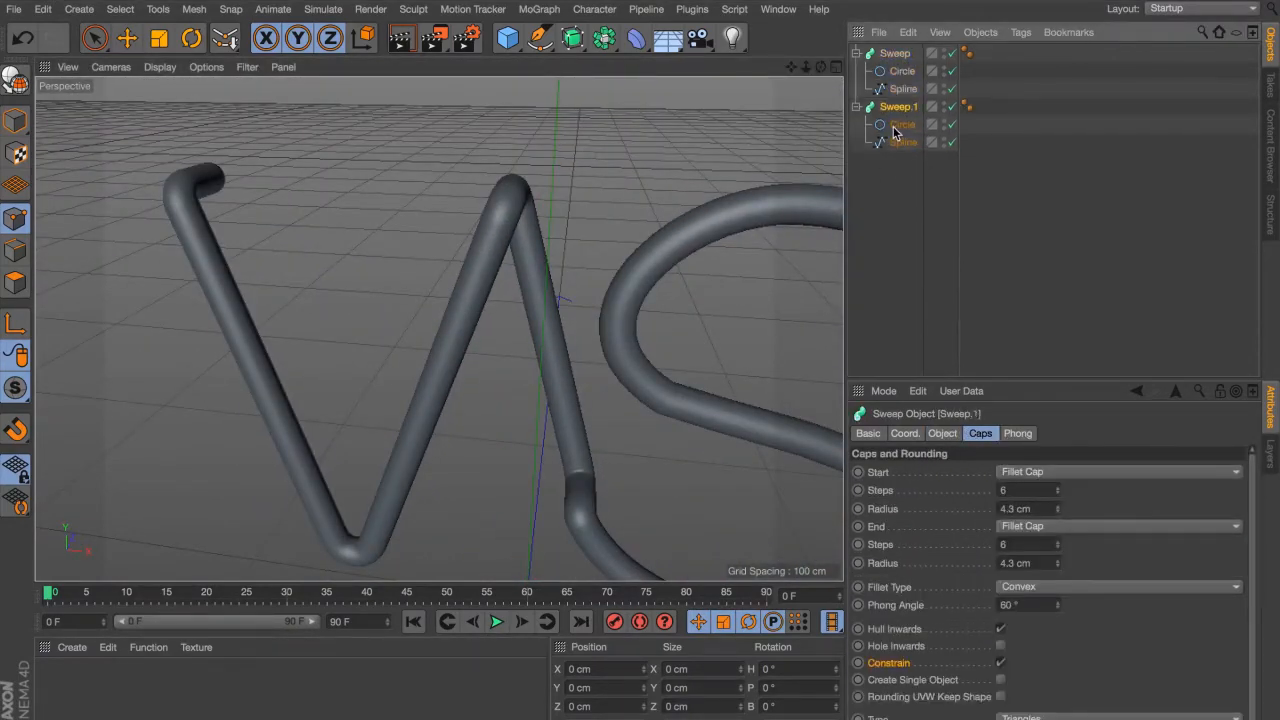
{"action": "left_click_drag", "start_coordinate": [702, 185], "coordinate": [905, 169], "text": "alt"}
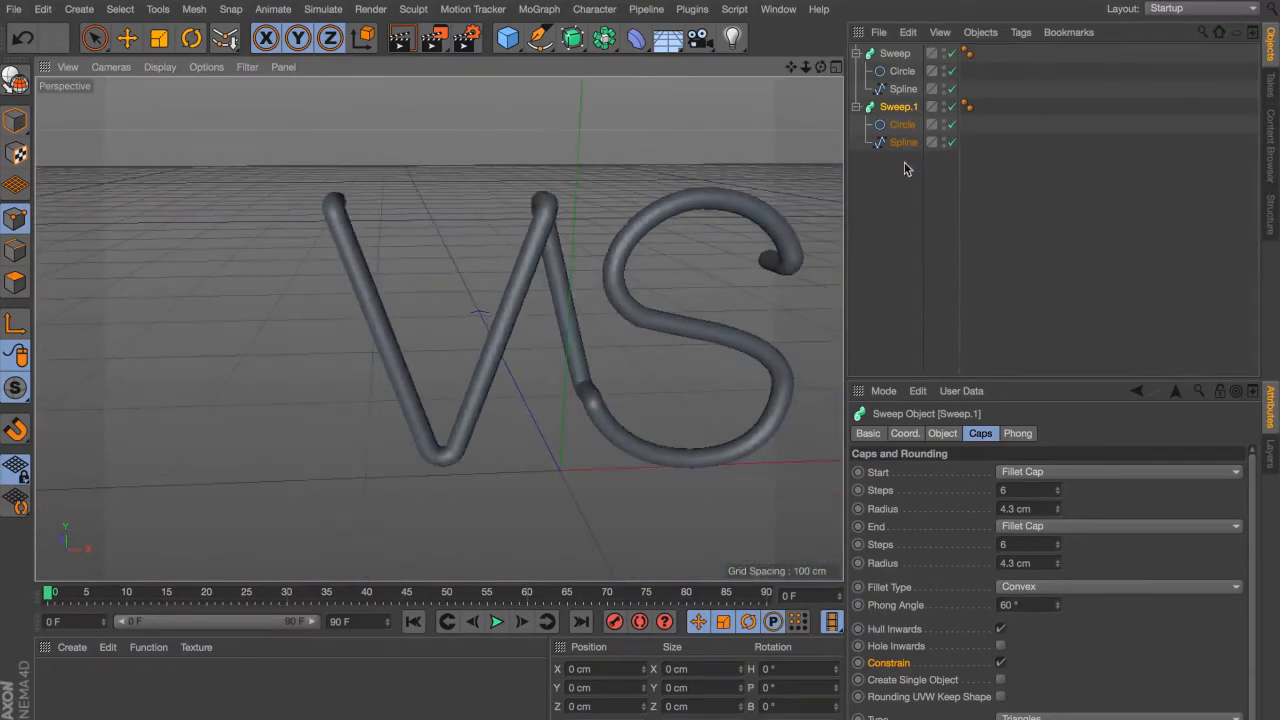
{"action": "key", "text": "alt+g"}
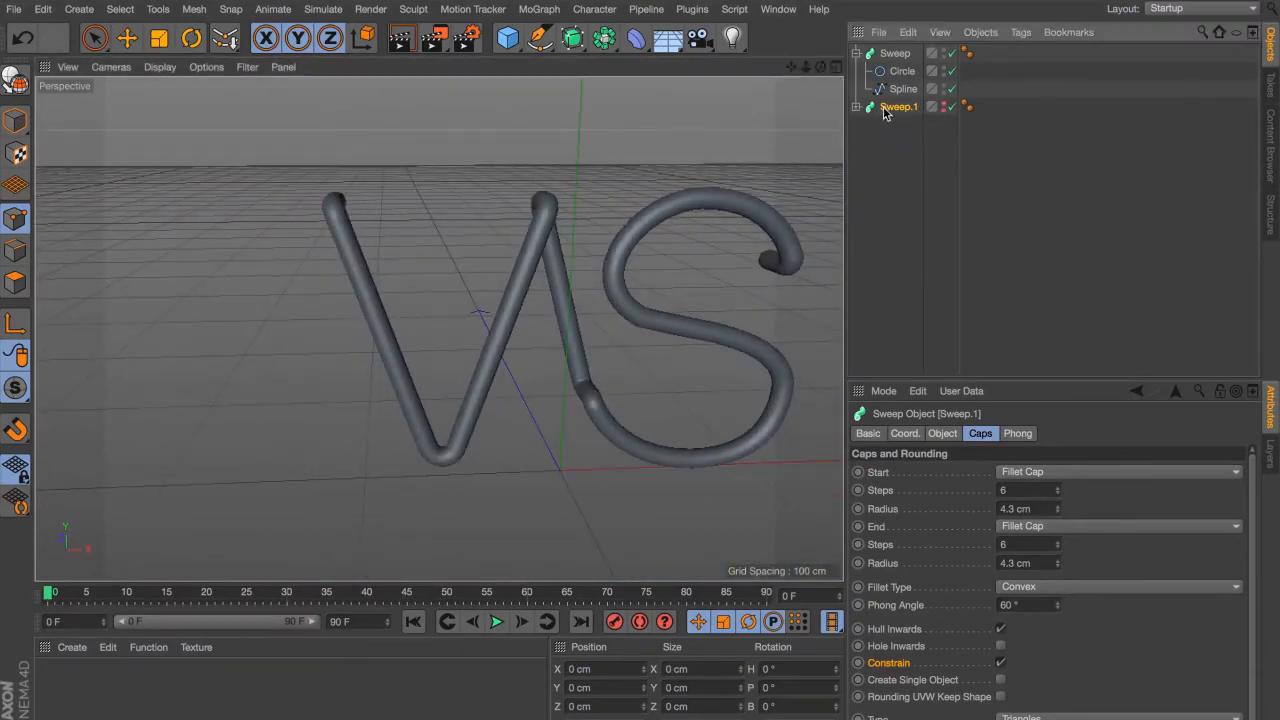
{"action": "double_click", "coordinate": [891, 107]}
{"action": "type", "text": "보관"}
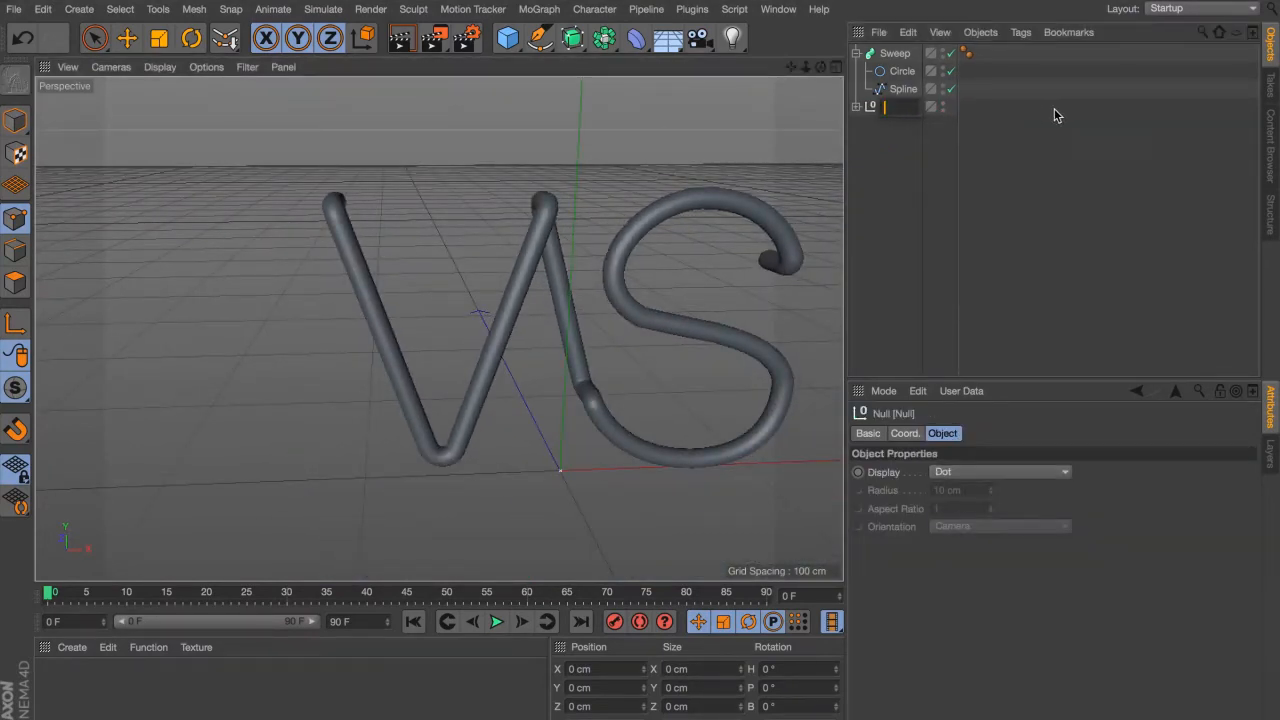
{"action": "key", "text": "Return"}
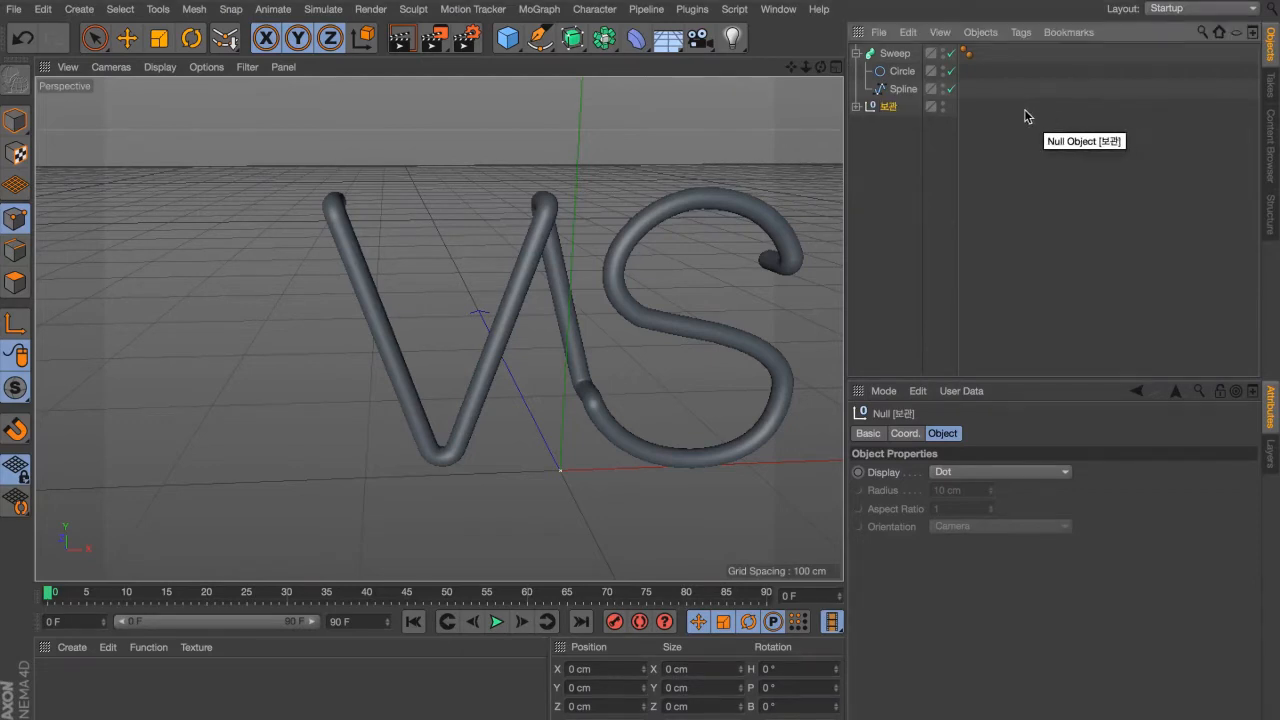
Step: Set the radius of the original sweep's circle profile to 7 cm
{"action": "left_click_drag", "start_coordinate": [629, 288], "coordinate": [663, 303], "text": "alt"}
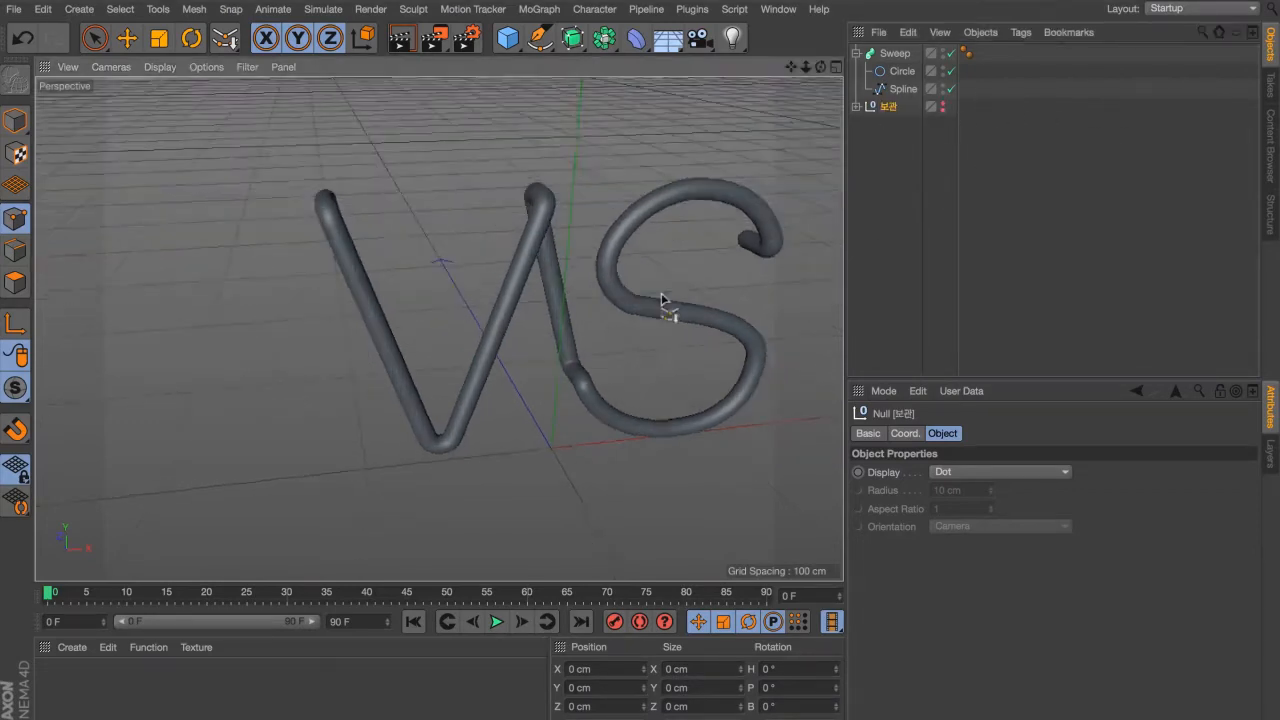
{"action": "right_click_drag", "start_coordinate": [663, 303], "coordinate": [697, 284], "text": "alt"}
{"action": "left_click", "coordinate": [896, 72]}
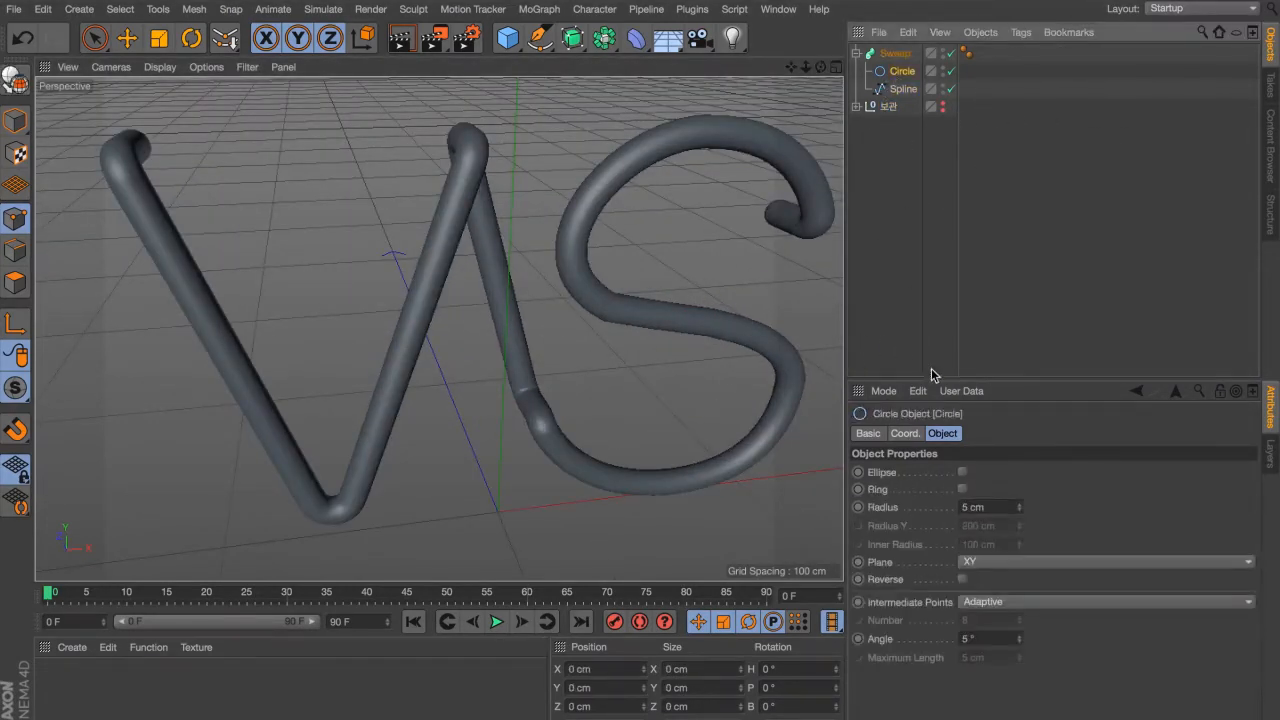
{"action": "left_click", "coordinate": [1020, 504]}
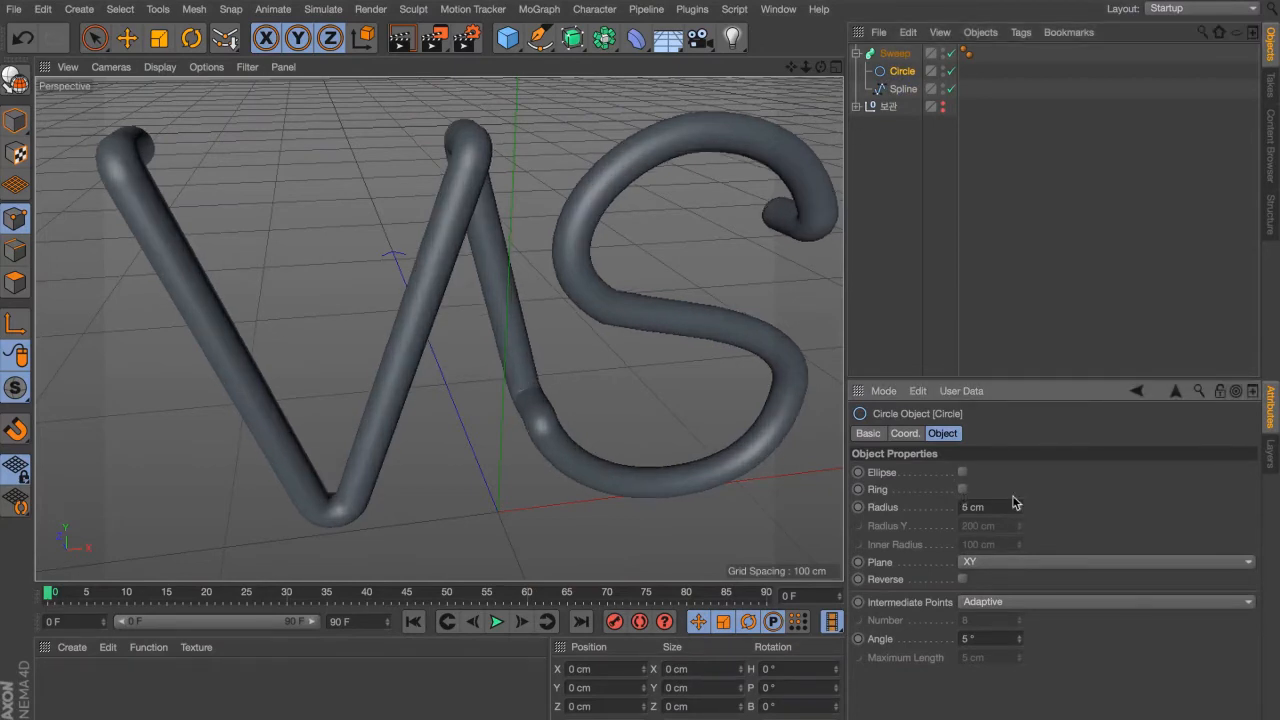
{"action": "left_click_drag", "start_coordinate": [626, 369], "coordinate": [641, 348], "text": "alt"}
{"action": "left_click", "coordinate": [1020, 504]}
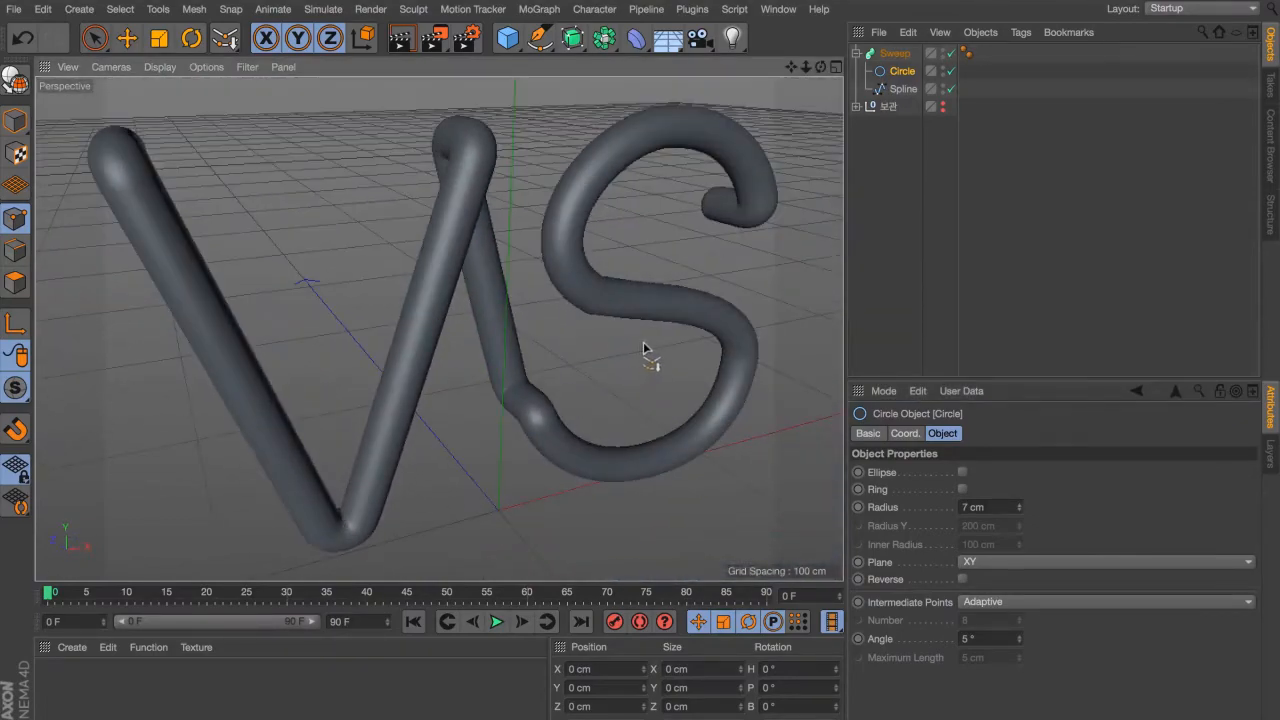
Step: Switch to the browser, compare the neon reference photos across its open pages, and return to Cinema 4D
{"action": "key", "text": "super+Tab"}
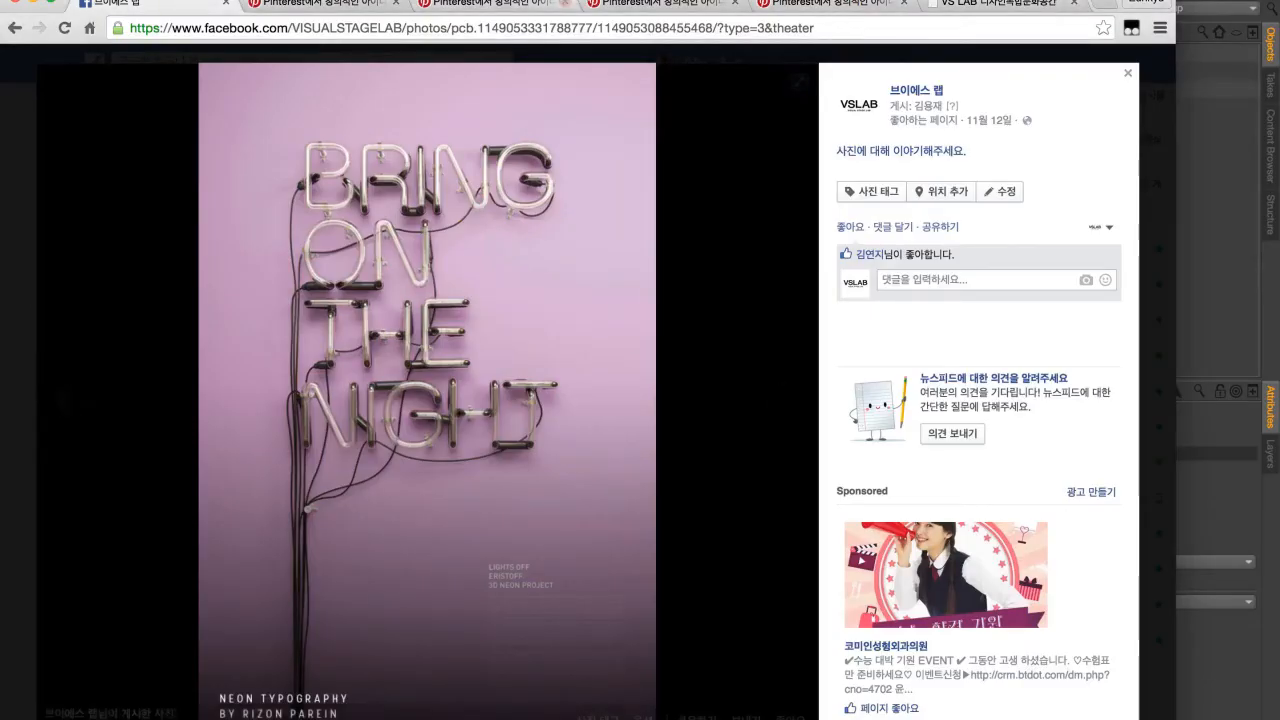
{"action": "left_click", "coordinate": [602, 4]}
{"action": "left_click", "coordinate": [513, 4]}
{"action": "left_click", "coordinate": [355, 4]}
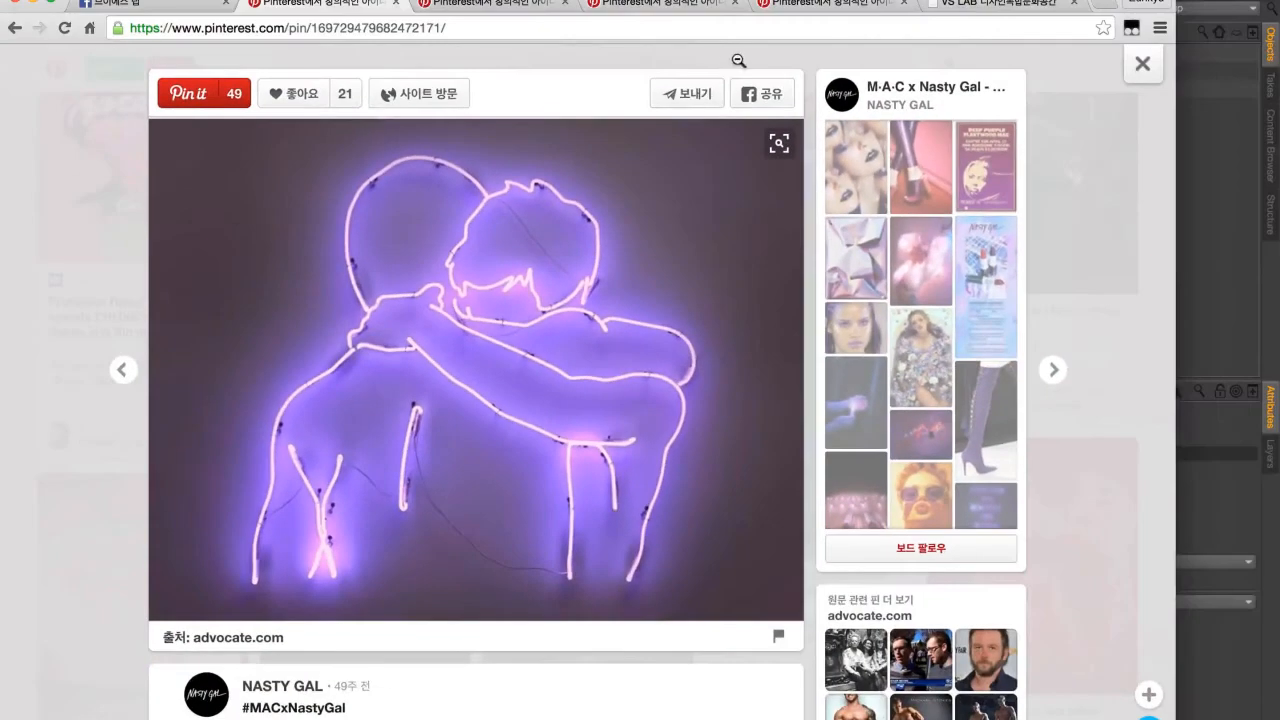
{"action": "left_click", "coordinate": [869, 17]}
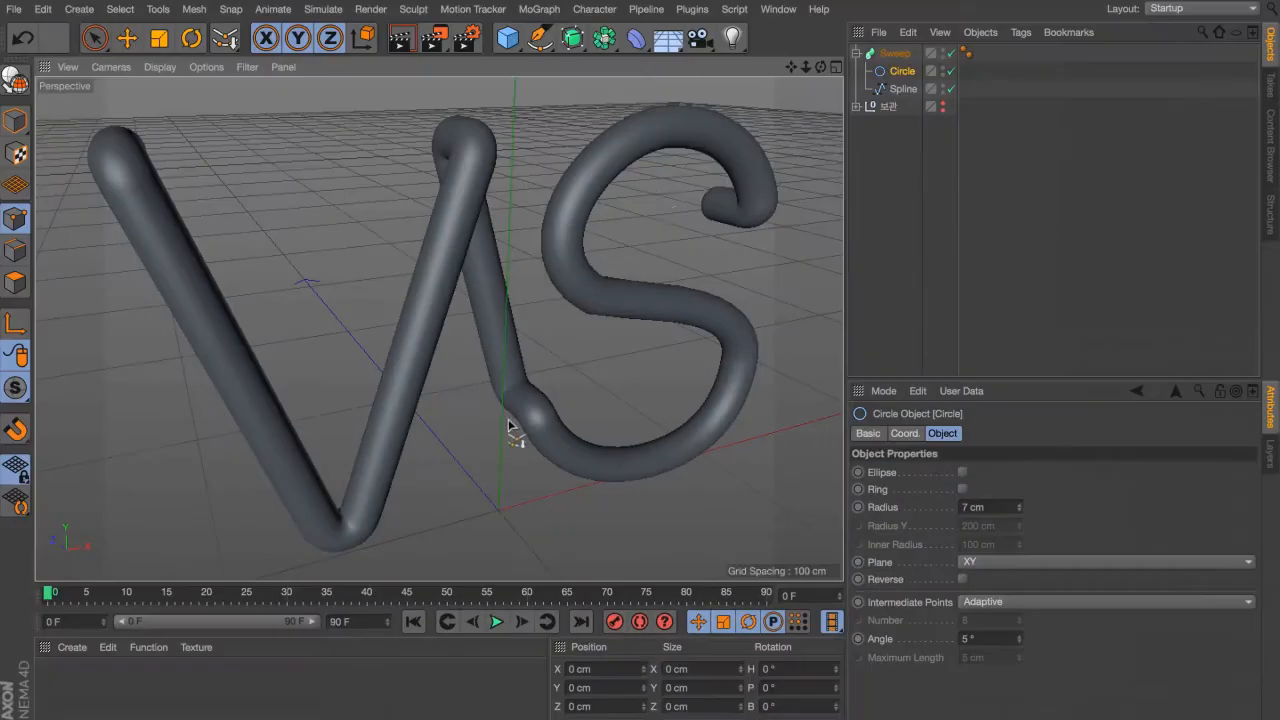
Step: Create a glass material with Transparency enabled and a refraction of 1.25
{"action": "double_click", "coordinate": [66, 695]}
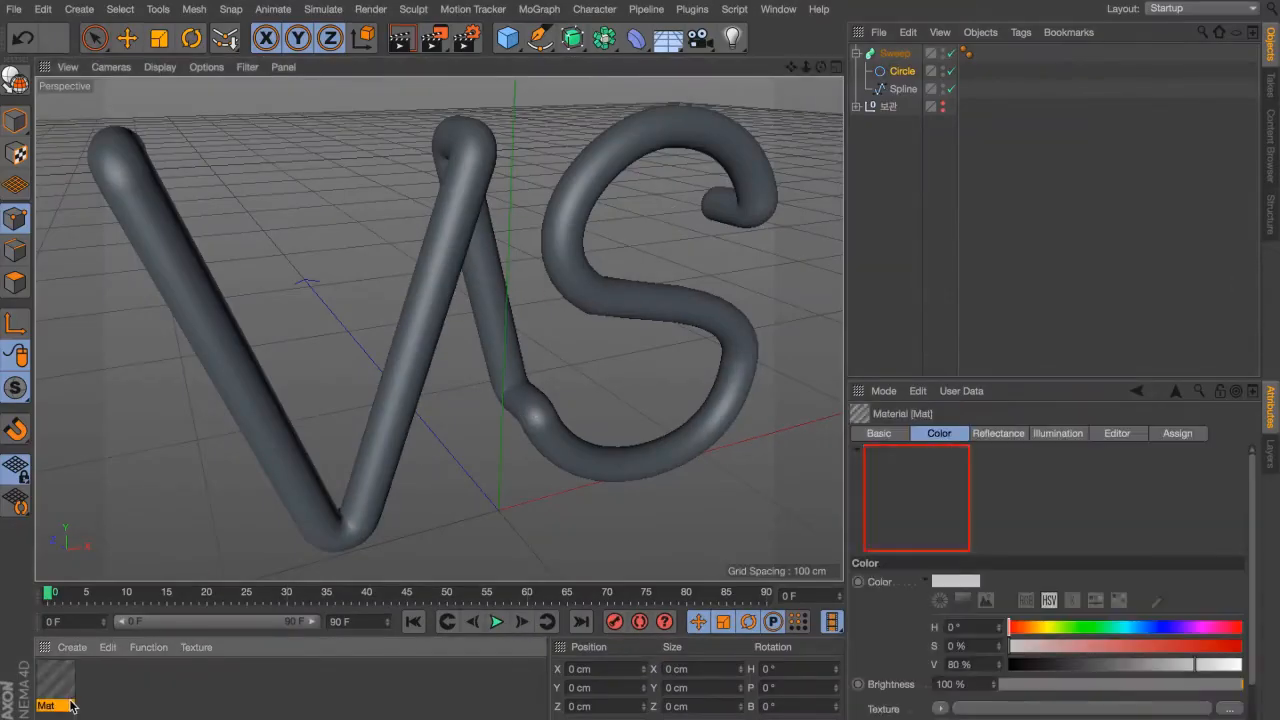
{"action": "double_click", "coordinate": [57, 686]}
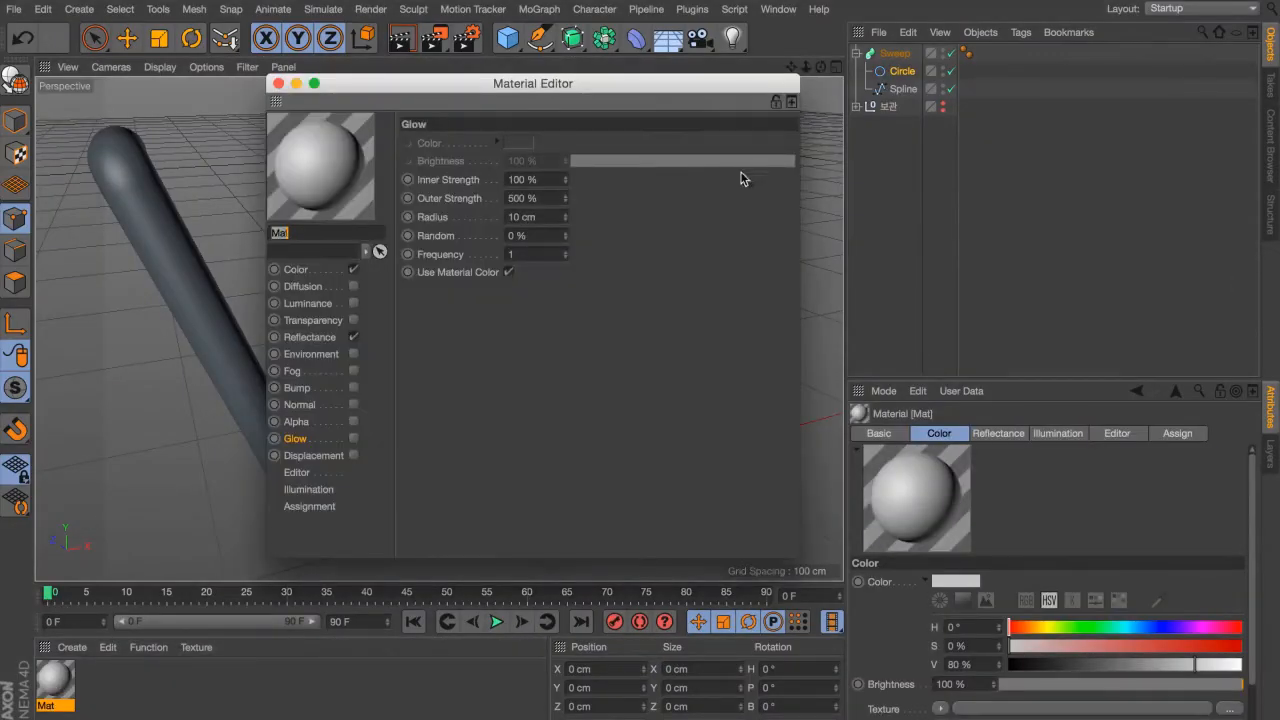
{"action": "left_click", "coordinate": [353, 320]}
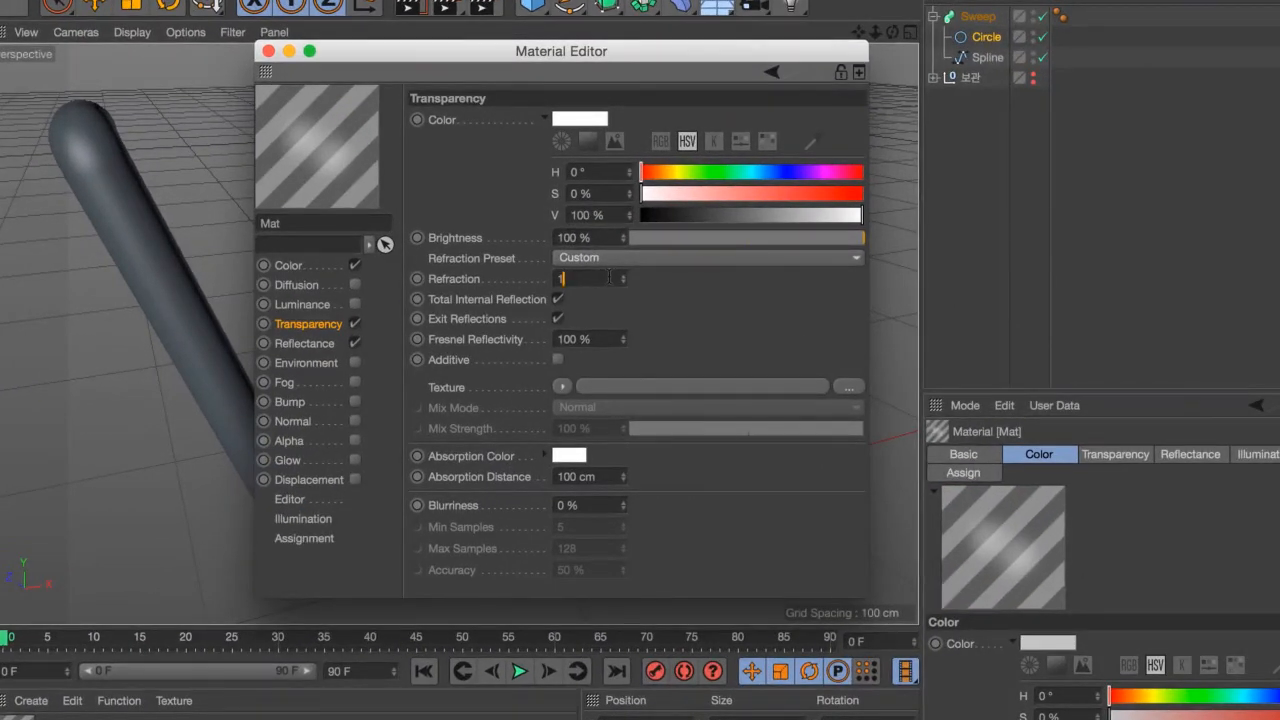
{"action": "type", "text": ".2"}
{"action": "key", "text": "Return"}
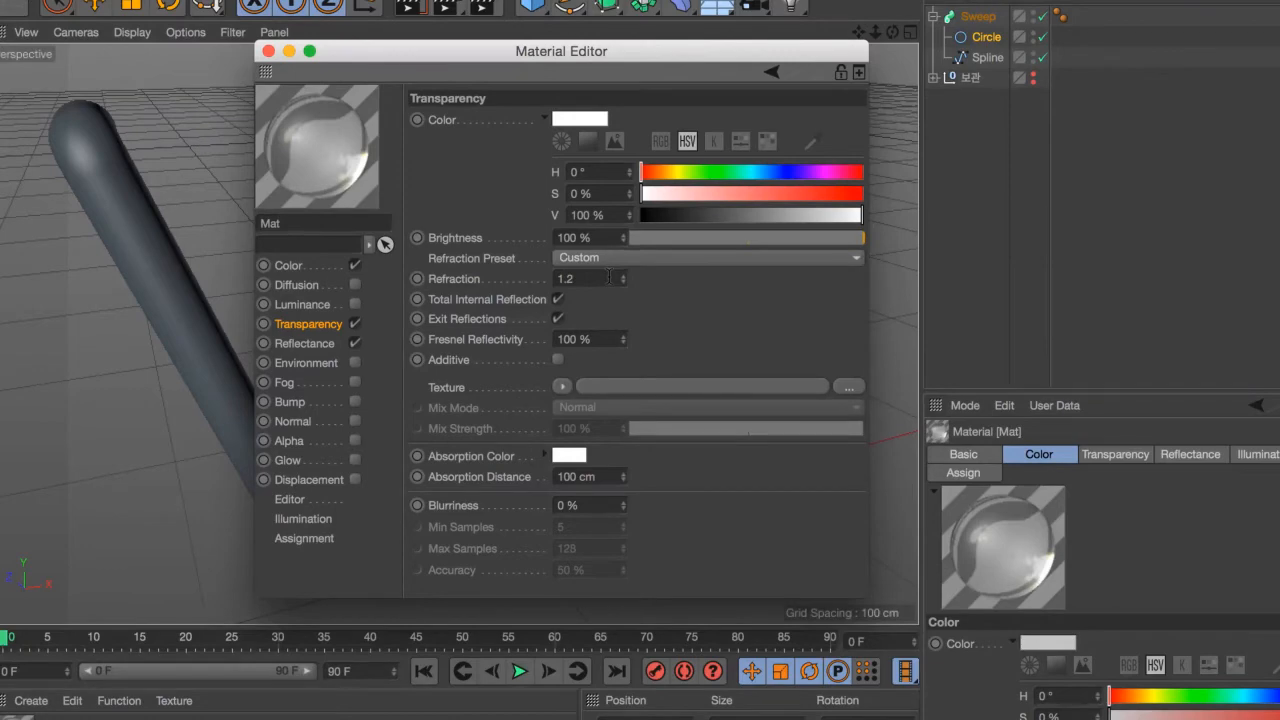
{"action": "left_click", "coordinate": [609, 277]}
{"action": "type", "text": "5"}
{"action": "key", "text": "Return"}
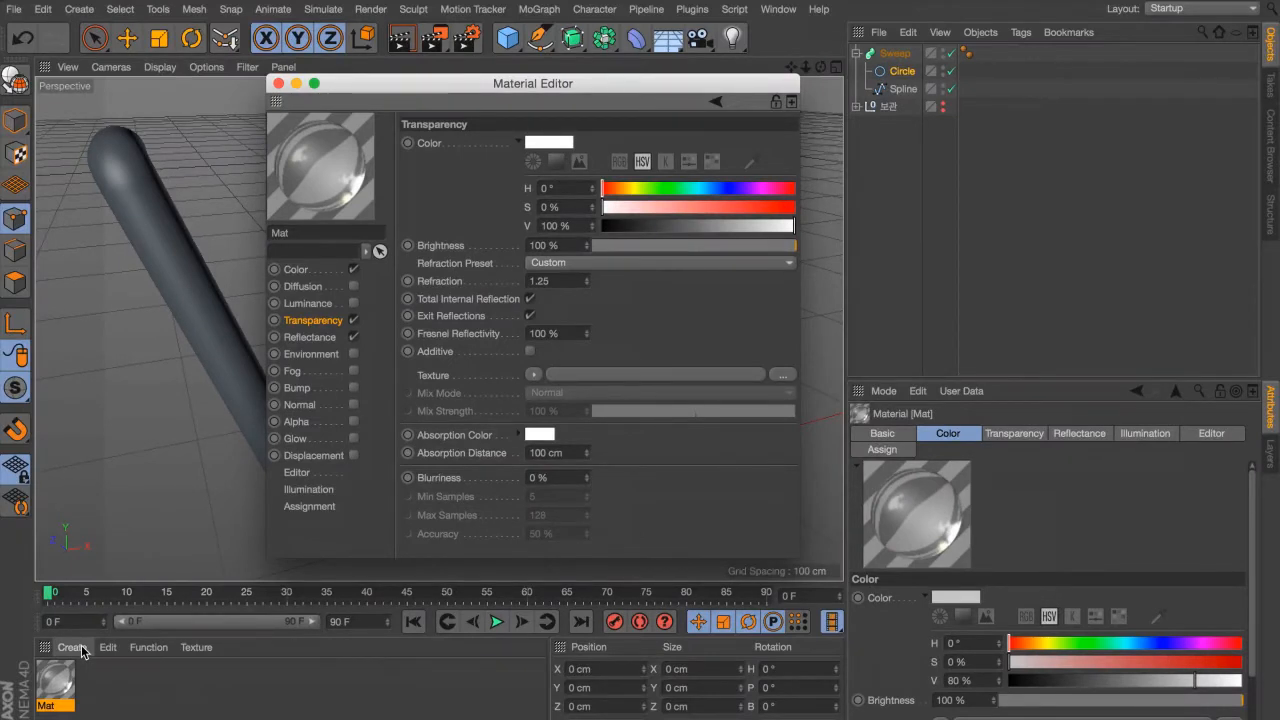
{"action": "key", "text": "super+w"}
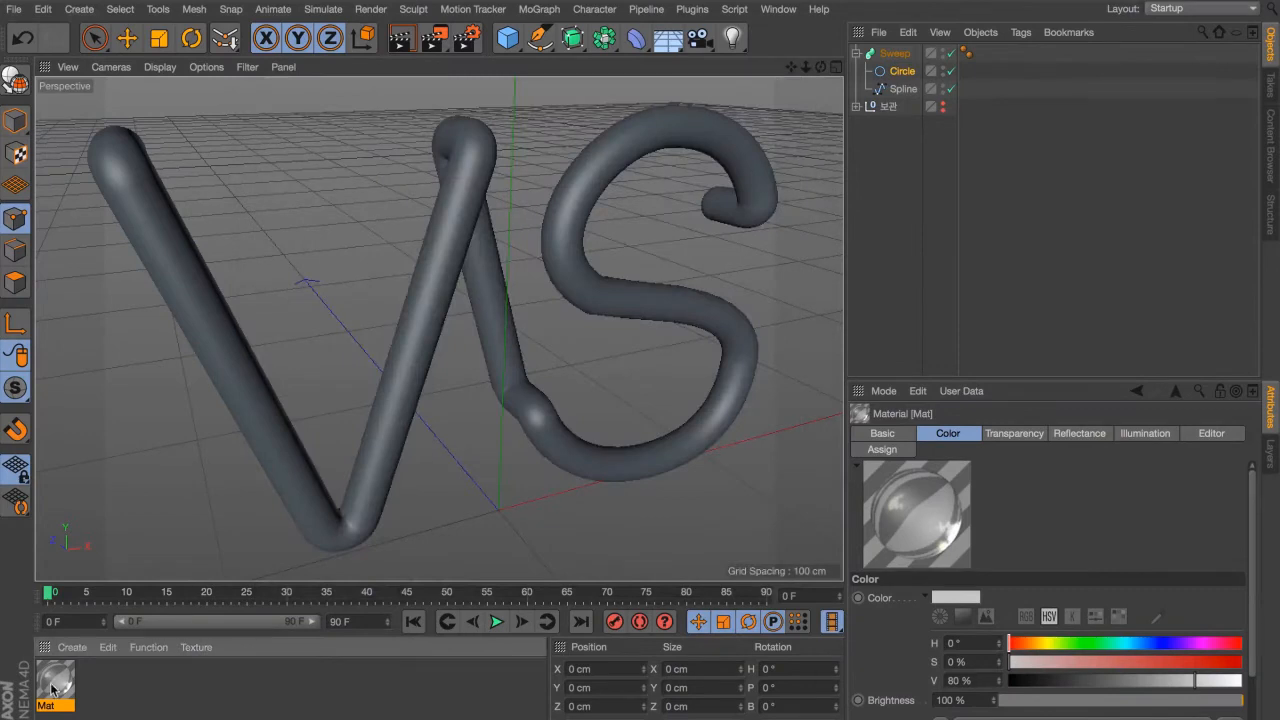
Step: Duplicate the glass material and make the copy emit white light, with only its Luminance channel enabled
{"action": "left_click_drag", "start_coordinate": [54, 690], "coordinate": [137, 689], "text": "ctrl"}
{"action": "double_click", "coordinate": [103, 686]}
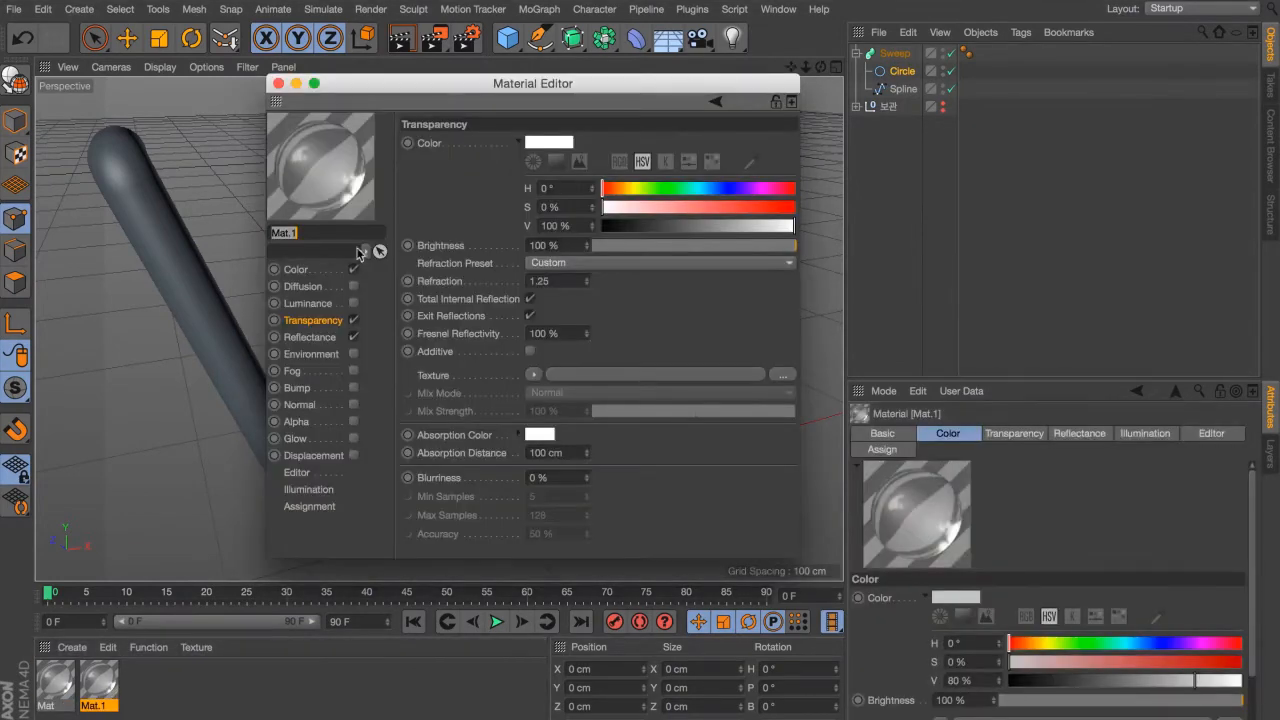
{"action": "left_click", "coordinate": [326, 303]}
{"action": "left_click", "coordinate": [352, 304]}
{"action": "left_click_drag", "start_coordinate": [354, 271], "coordinate": [359, 338]}
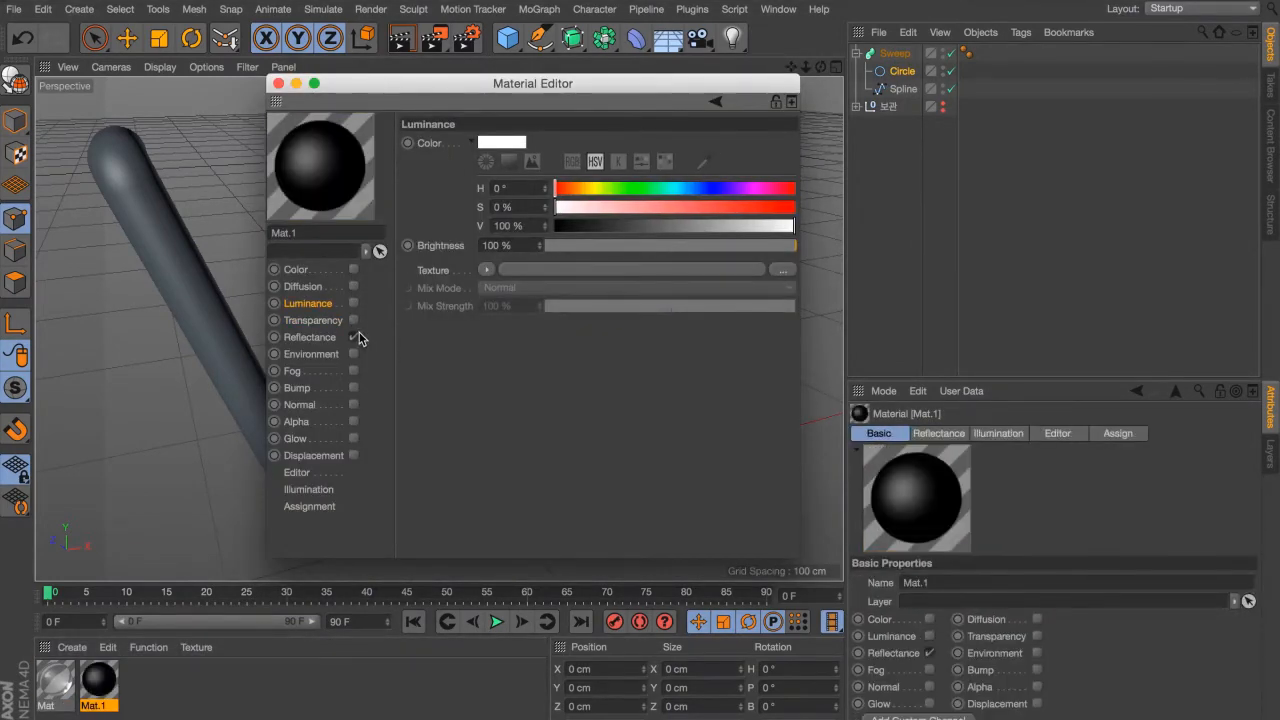
{"action": "left_click", "coordinate": [353, 303]}
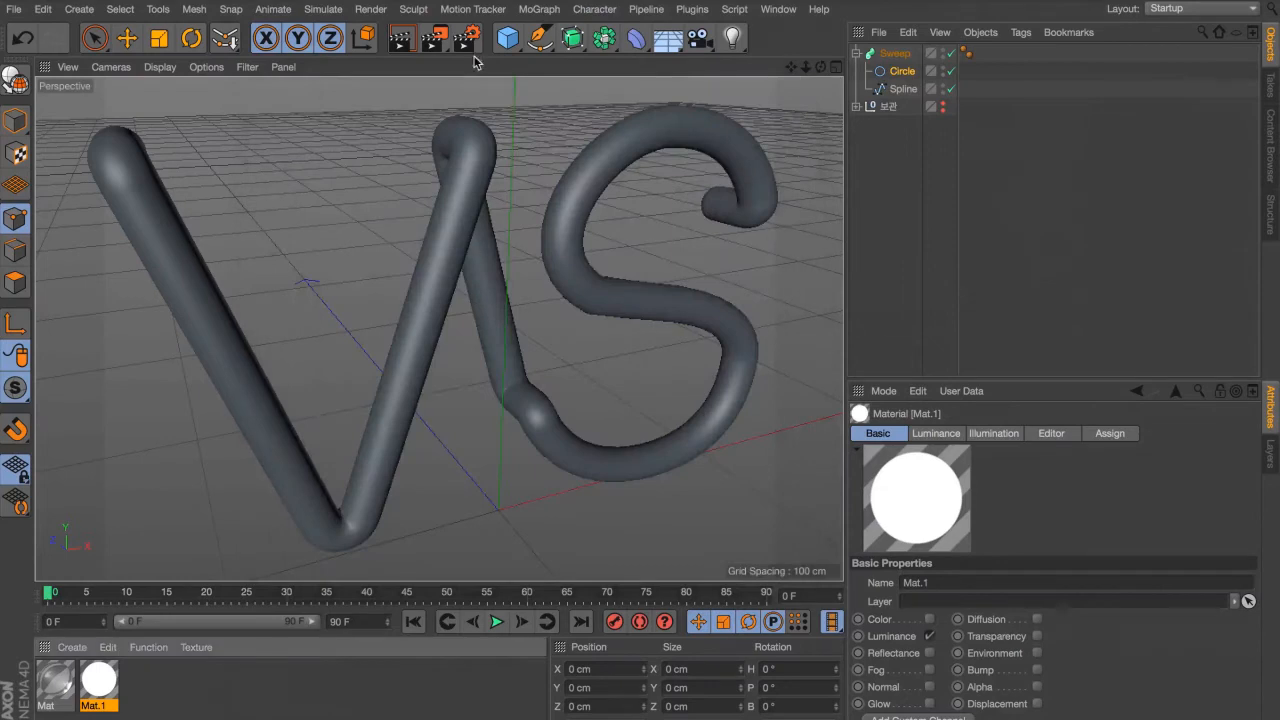
Step: Try the white luminous material on the VS sweep, render the viewport, and undo the material assignment
{"action": "left_click", "coordinate": [468, 39]}
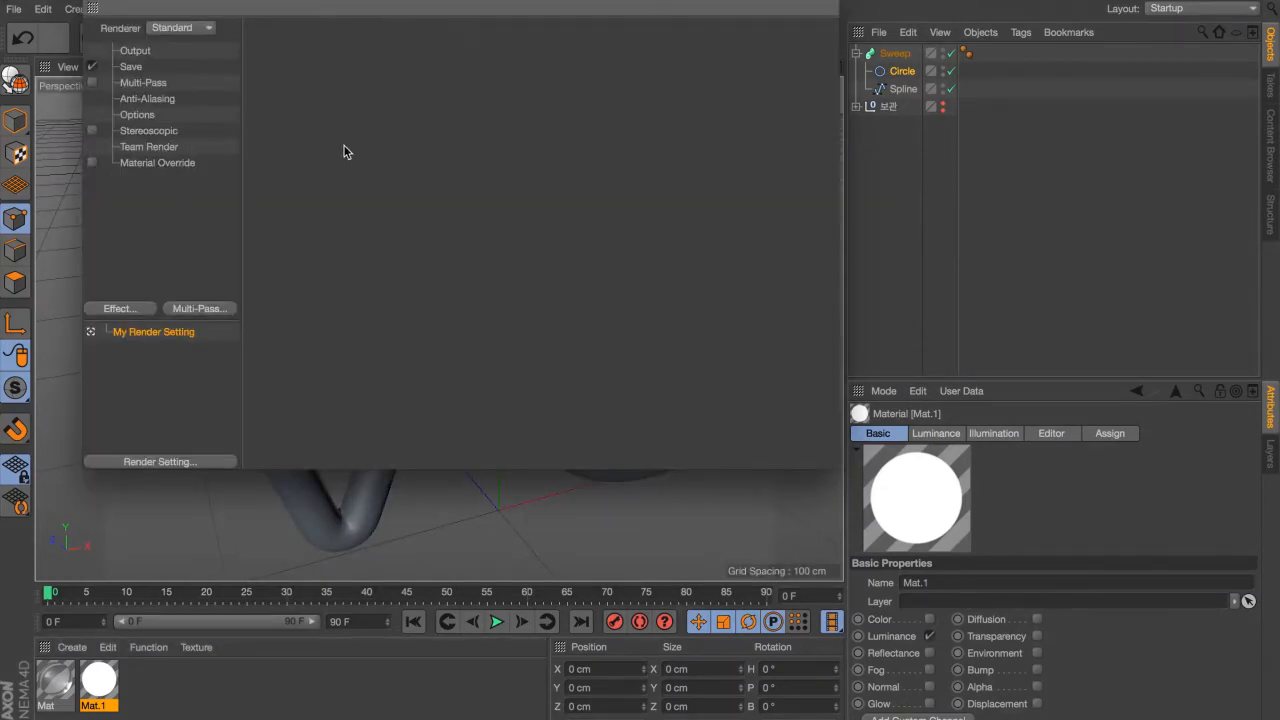
{"action": "key", "text": "super+w"}
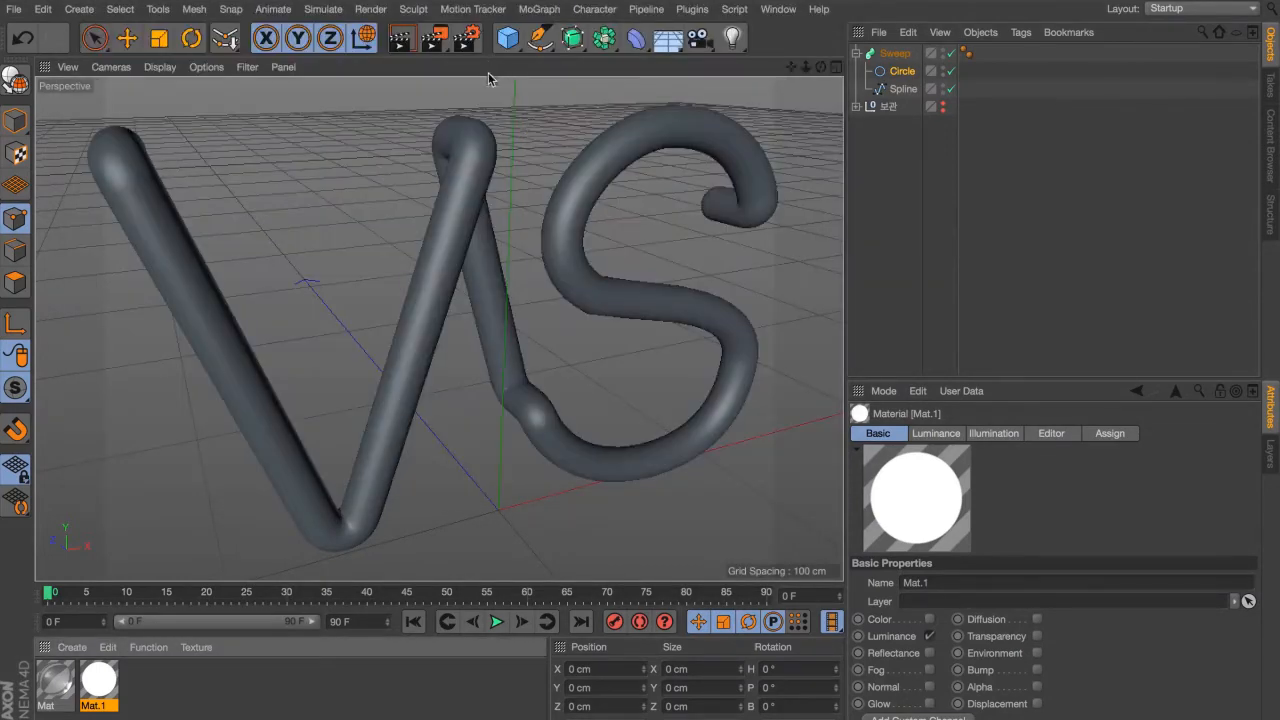
{"action": "left_click_drag", "start_coordinate": [108, 680], "coordinate": [283, 491]}
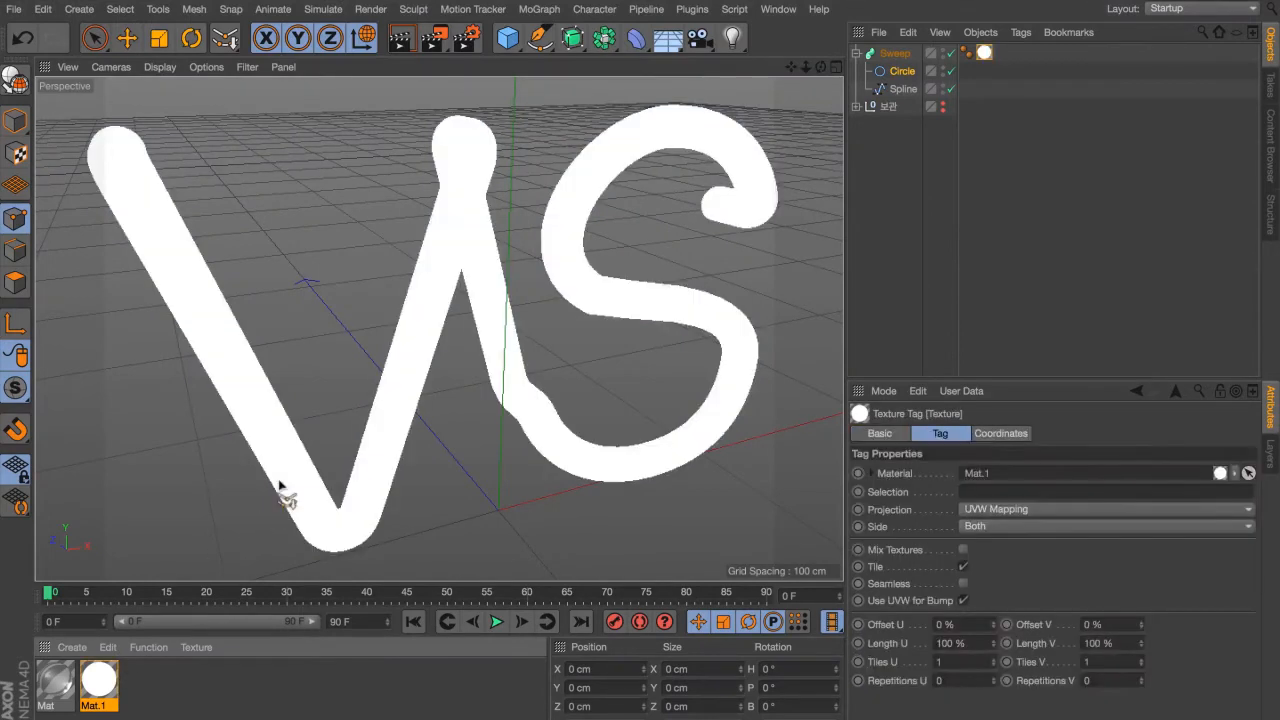
{"action": "left_click", "coordinate": [398, 50]}
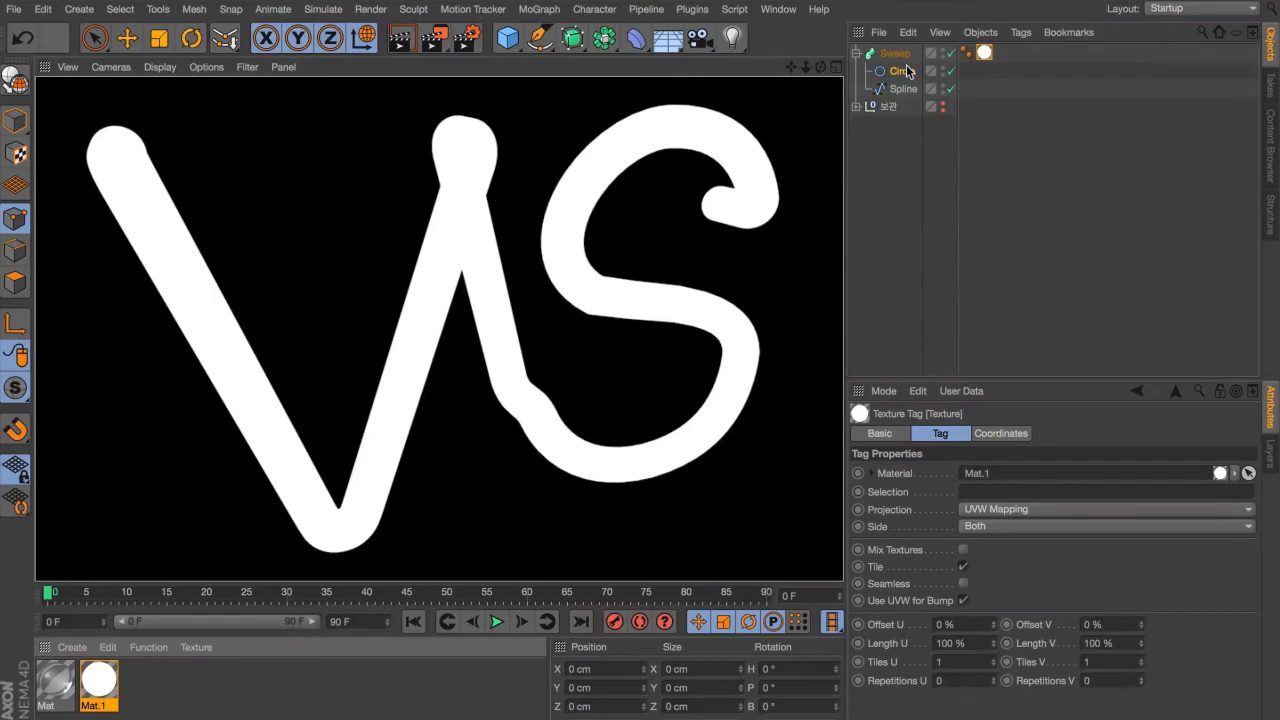
{"action": "key", "text": "ctrl+z"}
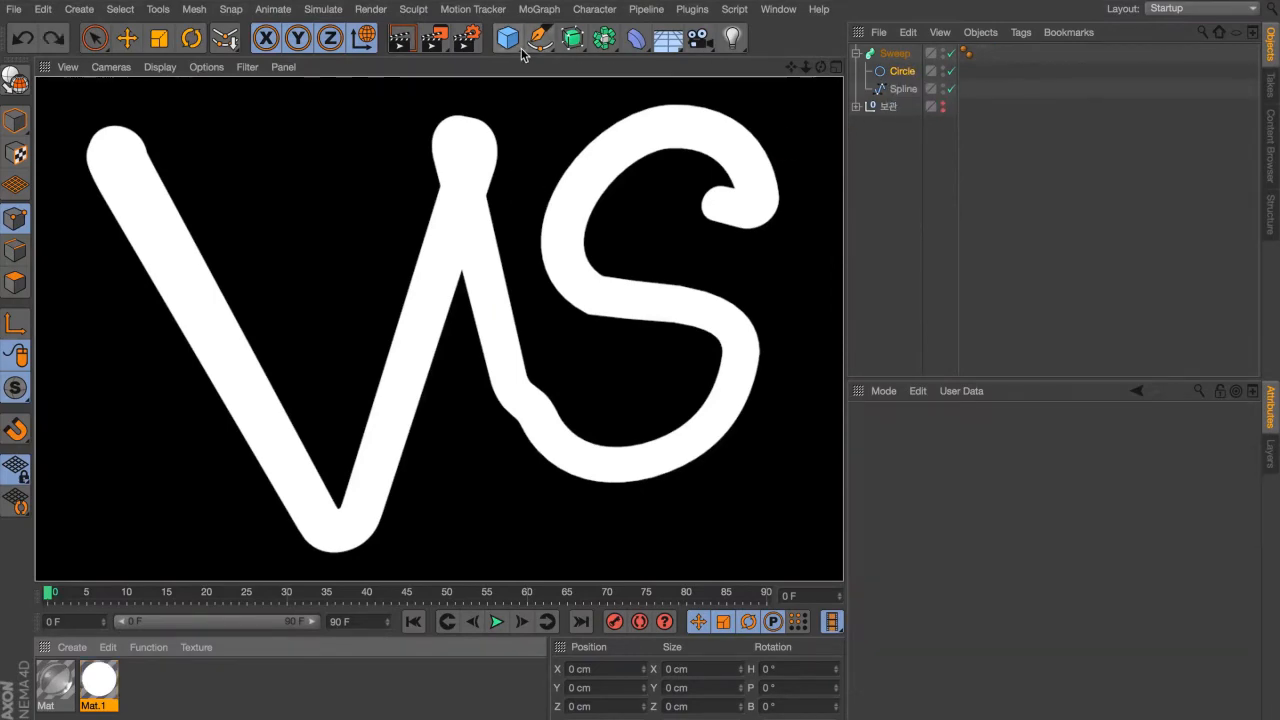
{"action": "left_click", "coordinate": [508, 38]}
{"action": "left_click", "coordinate": [671, 120]}
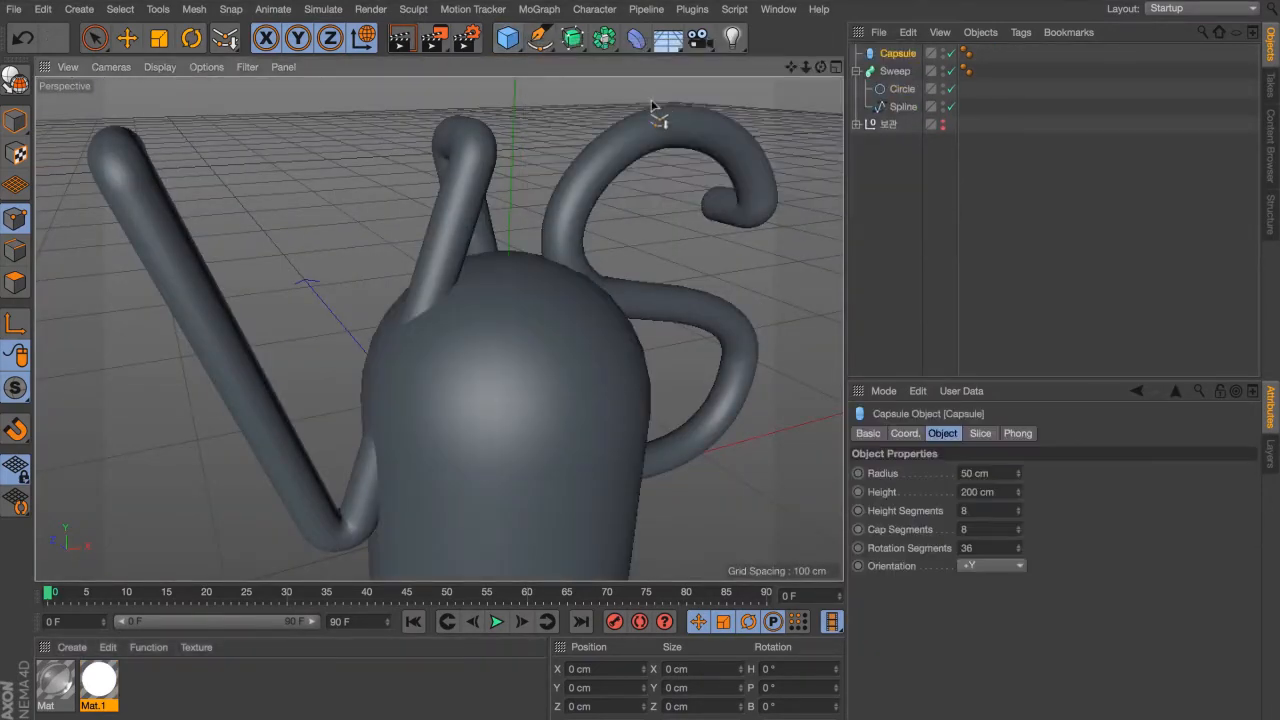
{"action": "key", "text": "ctrl+z"}
Step: Add a plane object to the scene and set its orientation to -Z
{"action": "left_click", "coordinate": [508, 38]}
{"action": "left_click", "coordinate": [665, 94]}
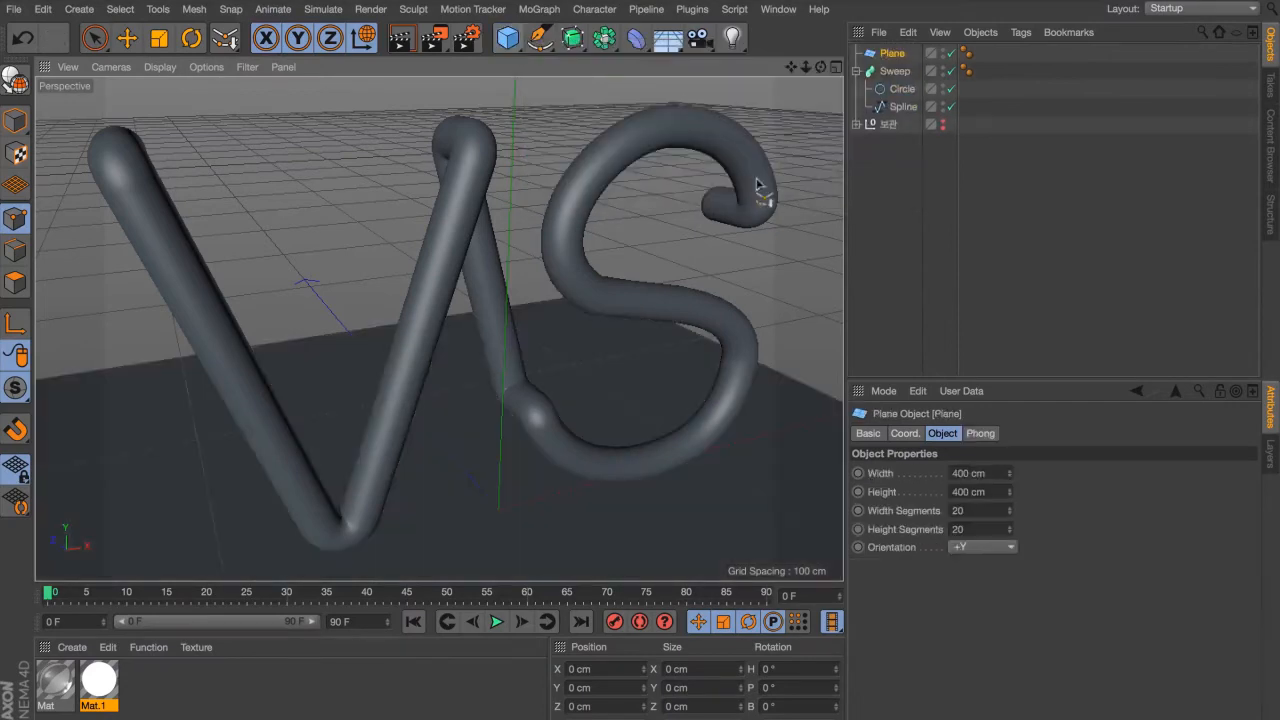
{"action": "left_click", "coordinate": [990, 547]}
{"action": "left_click", "coordinate": [986, 655]}
Step: Move the plane back along Z so it sits behind the VS tube, and scale it up as a wall
{"action": "key", "text": "F5"}
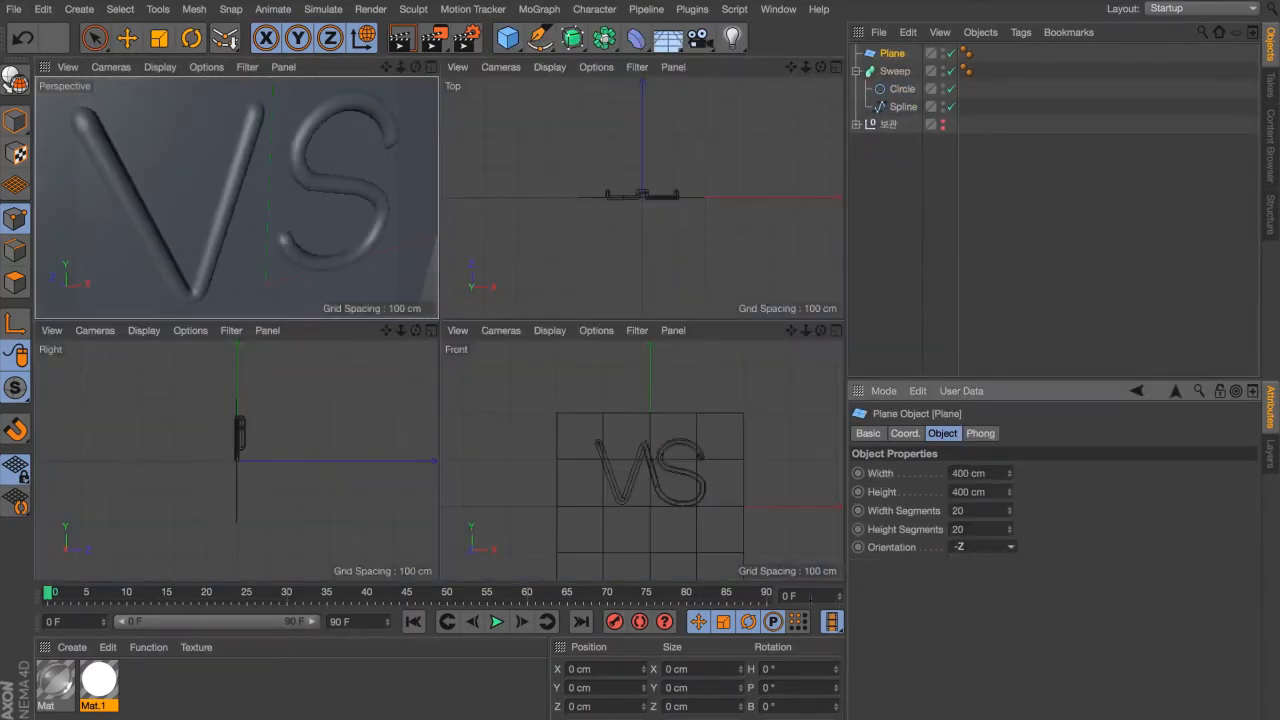
{"action": "key", "text": "space"}
{"action": "key", "text": "e"}
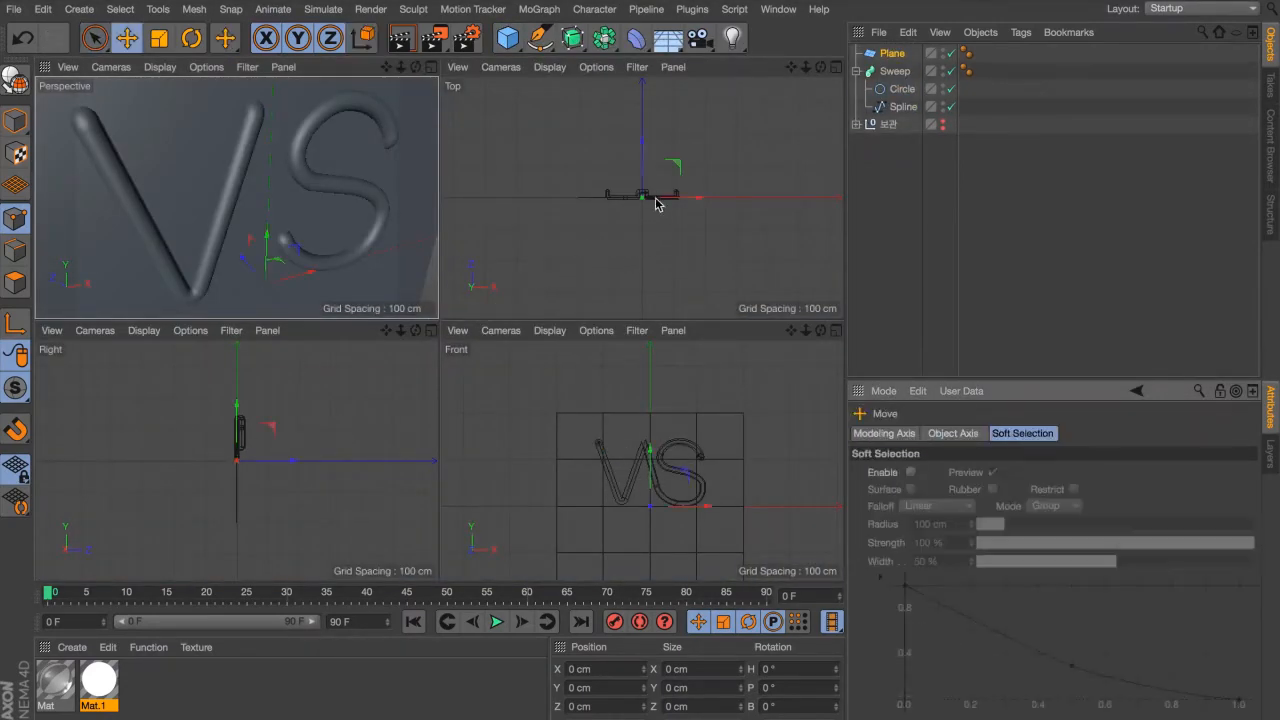
{"action": "left_click_drag", "start_coordinate": [643, 176], "coordinate": [642, 167]}
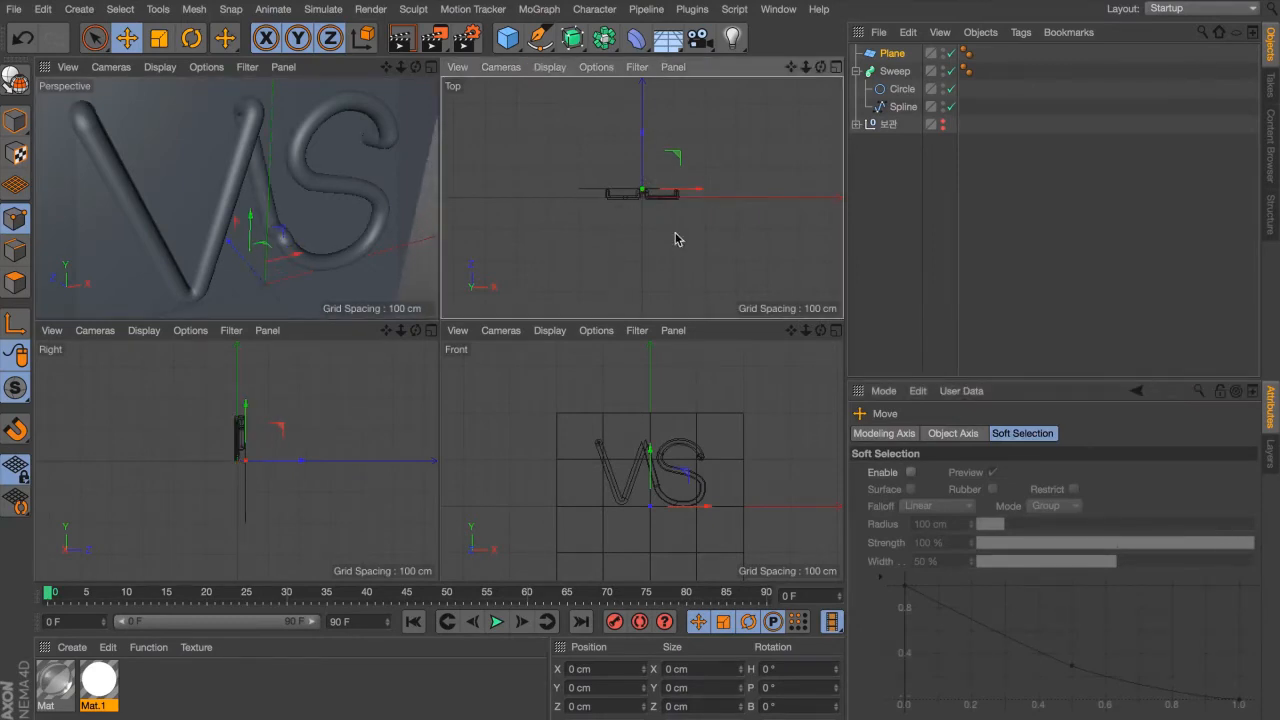
{"action": "key", "text": "t"}
{"action": "key", "text": "F1"}
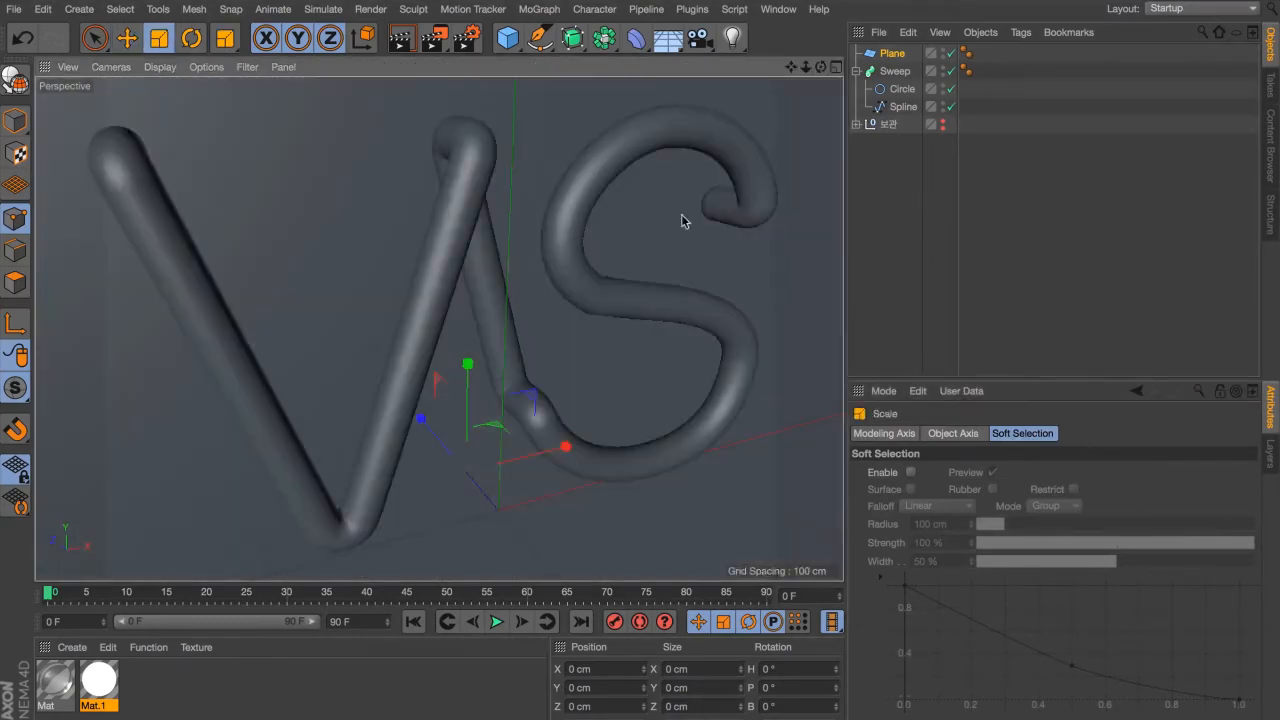
Step: Apply the white luminous material to the VS sweep and set its luminance colour to pink: H 349°, S 43%, V 100%
{"action": "left_click_drag", "start_coordinate": [88, 686], "coordinate": [289, 443]}
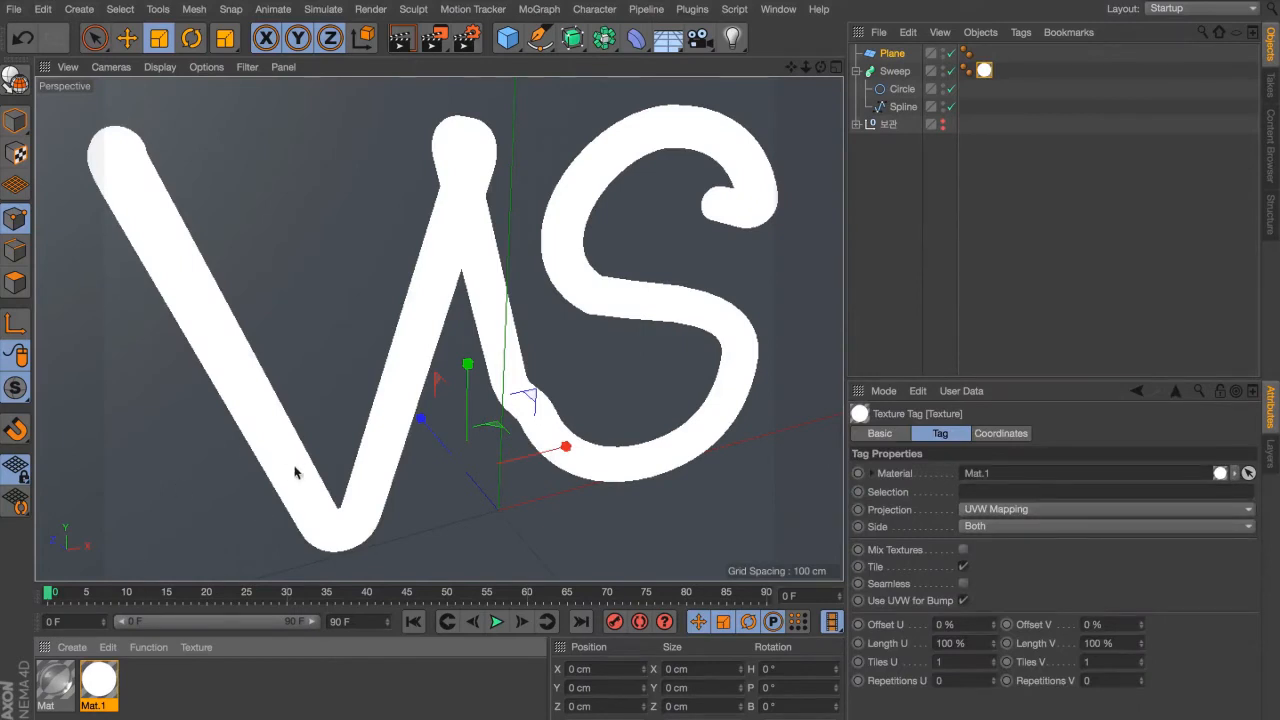
{"action": "double_click", "coordinate": [99, 683]}
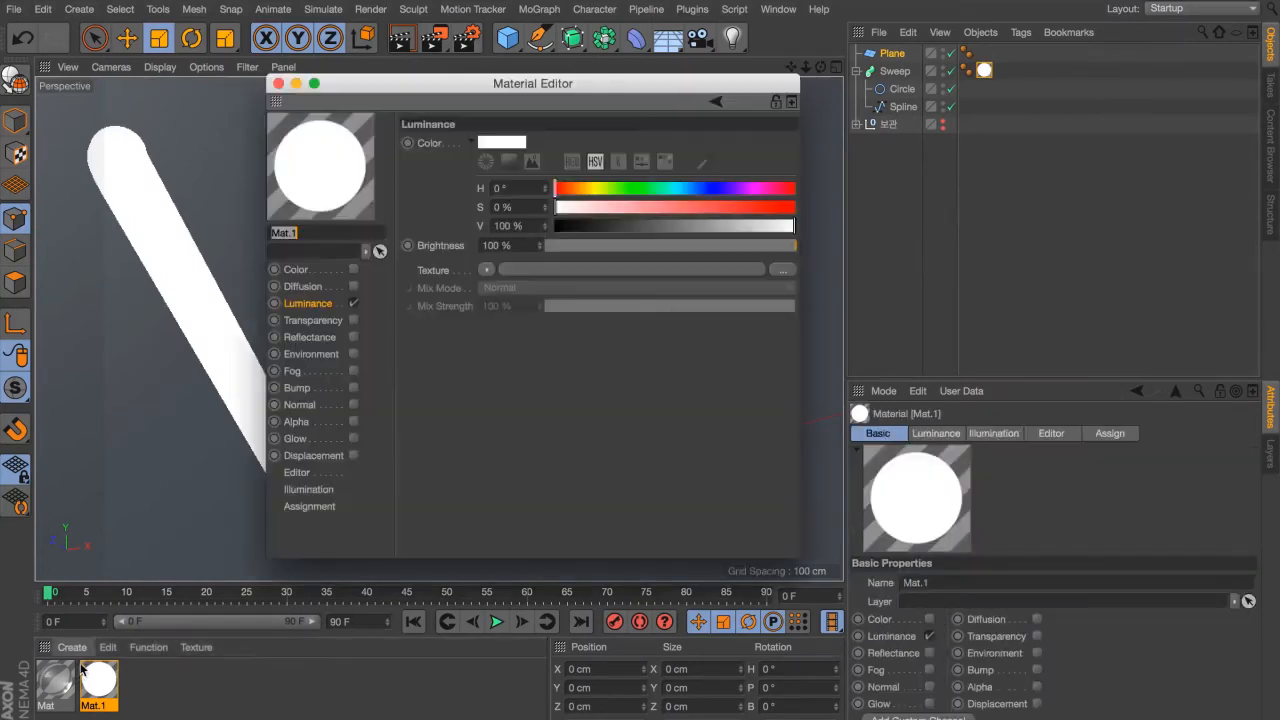
{"action": "left_click", "coordinate": [508, 136]}
{"action": "left_click", "coordinate": [538, 144]}
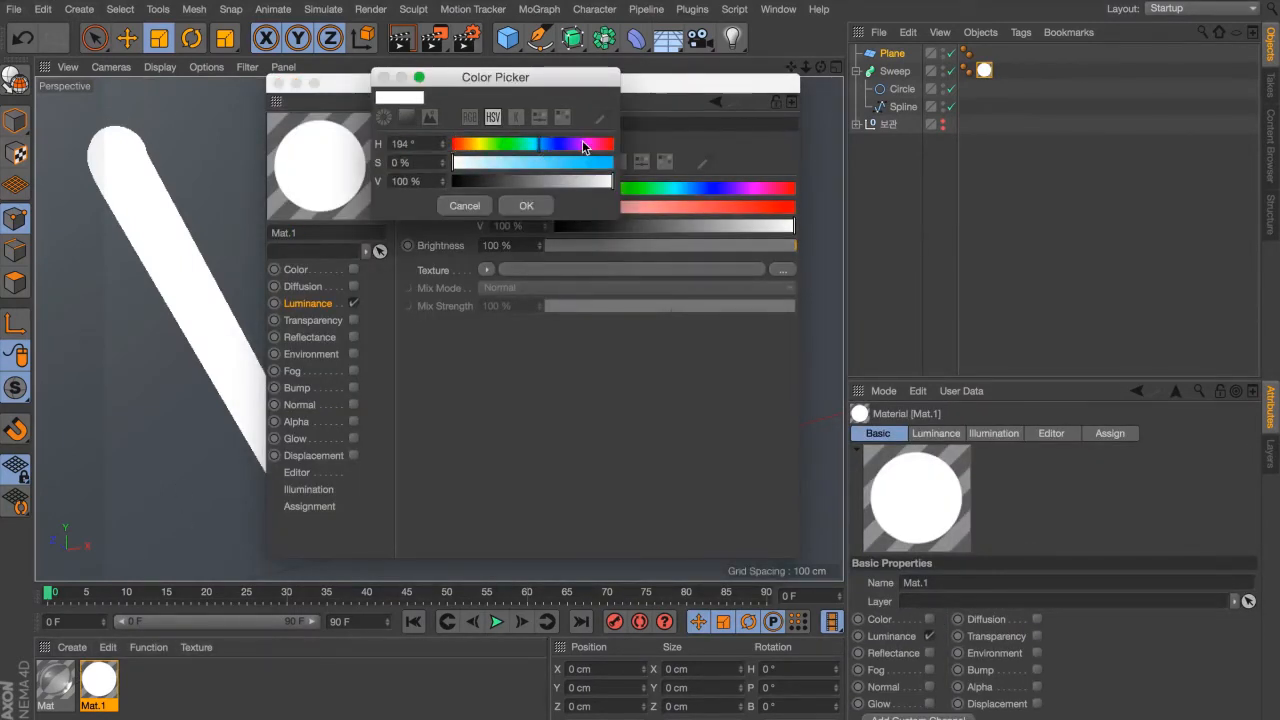
{"action": "left_click", "coordinate": [584, 145]}
{"action": "left_click_drag", "start_coordinate": [478, 145], "coordinate": [451, 150]}
{"action": "left_click", "coordinate": [509, 161]}
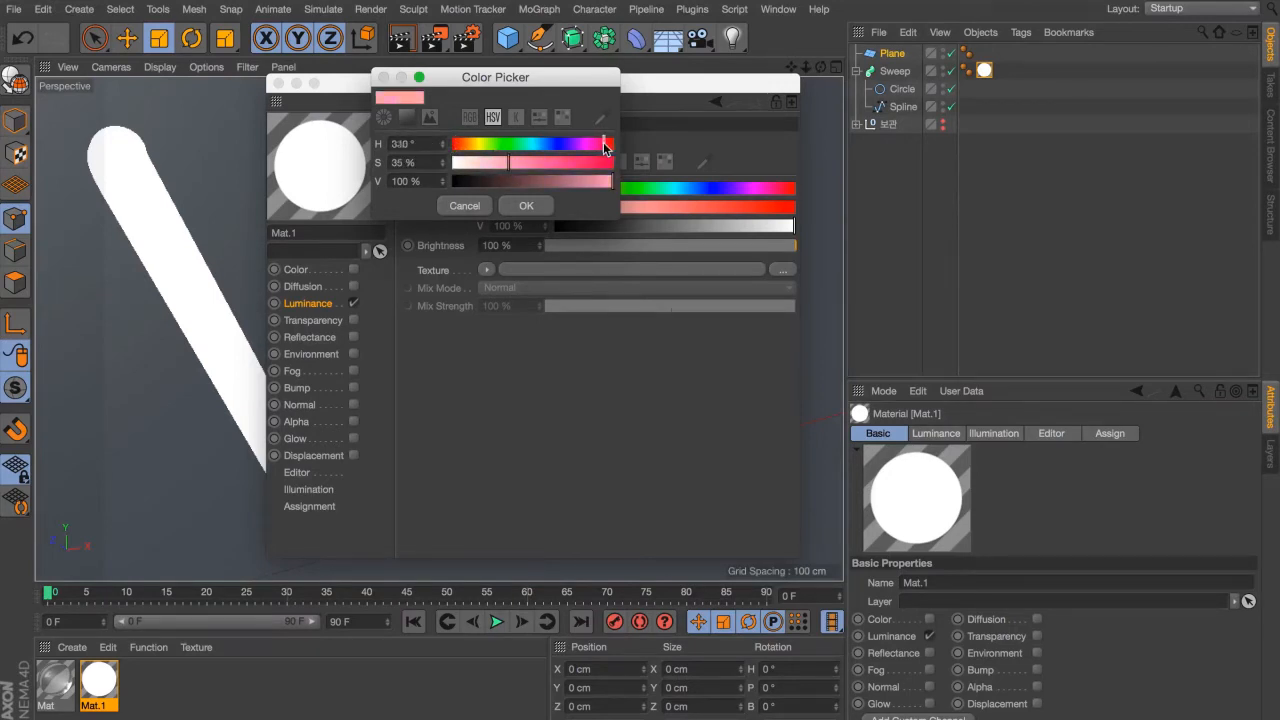
{"action": "left_click_drag", "start_coordinate": [603, 147], "coordinate": [607, 147]}
{"action": "left_click", "coordinate": [500, 163]}
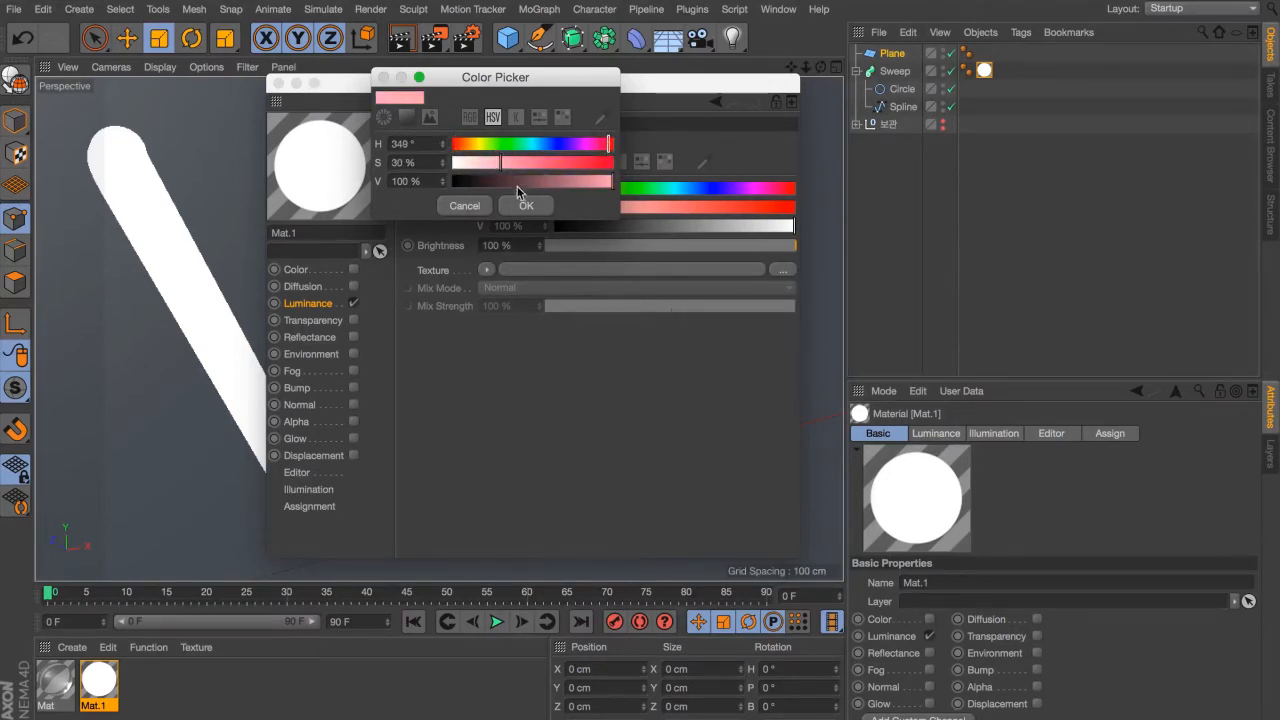
{"action": "mouse_move", "coordinate": [508, 161]}
{"action": "left_mouse_down"}
{"action": "mouse_move", "coordinate": [535, 161]}
{"action": "mouse_move", "coordinate": [522, 162]}
{"action": "left_mouse_up"}
{"action": "left_click", "coordinate": [533, 207]}
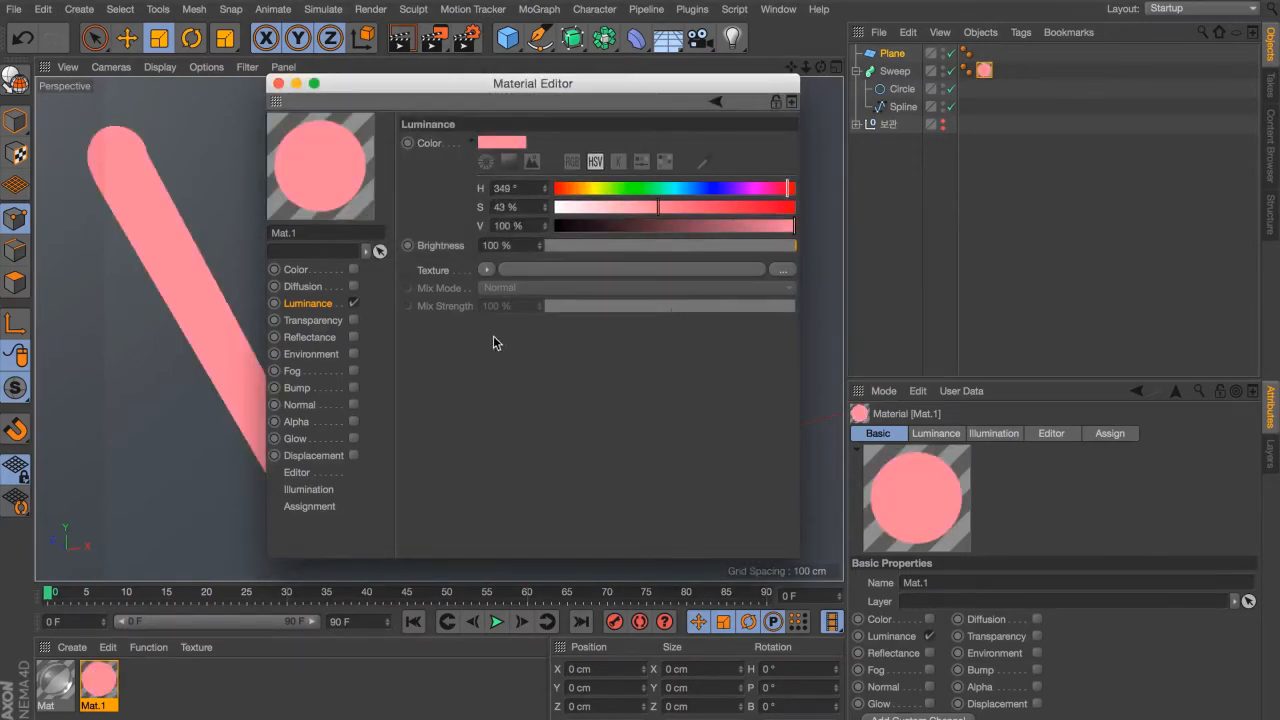
{"action": "key", "text": "super+w"}
Step: Add the Global Illumination effect to the render settings
{"action": "left_click", "coordinate": [460, 36]}
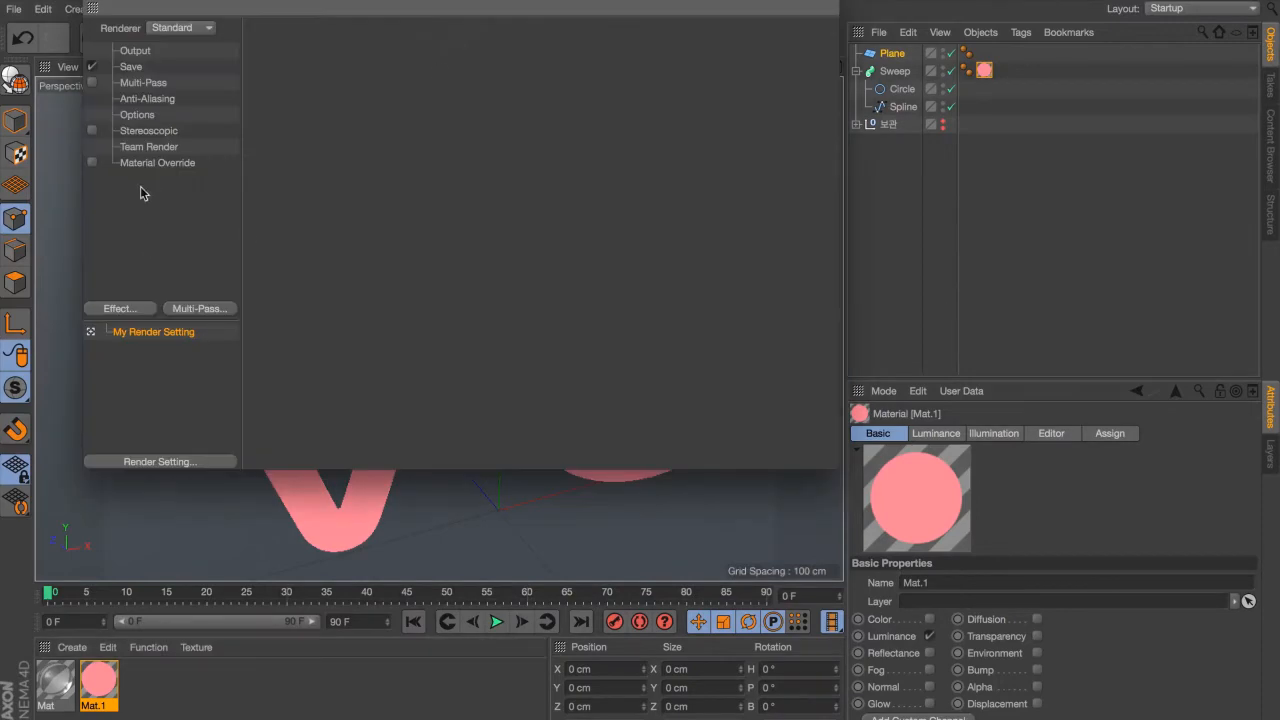
{"action": "left_click", "coordinate": [117, 308]}
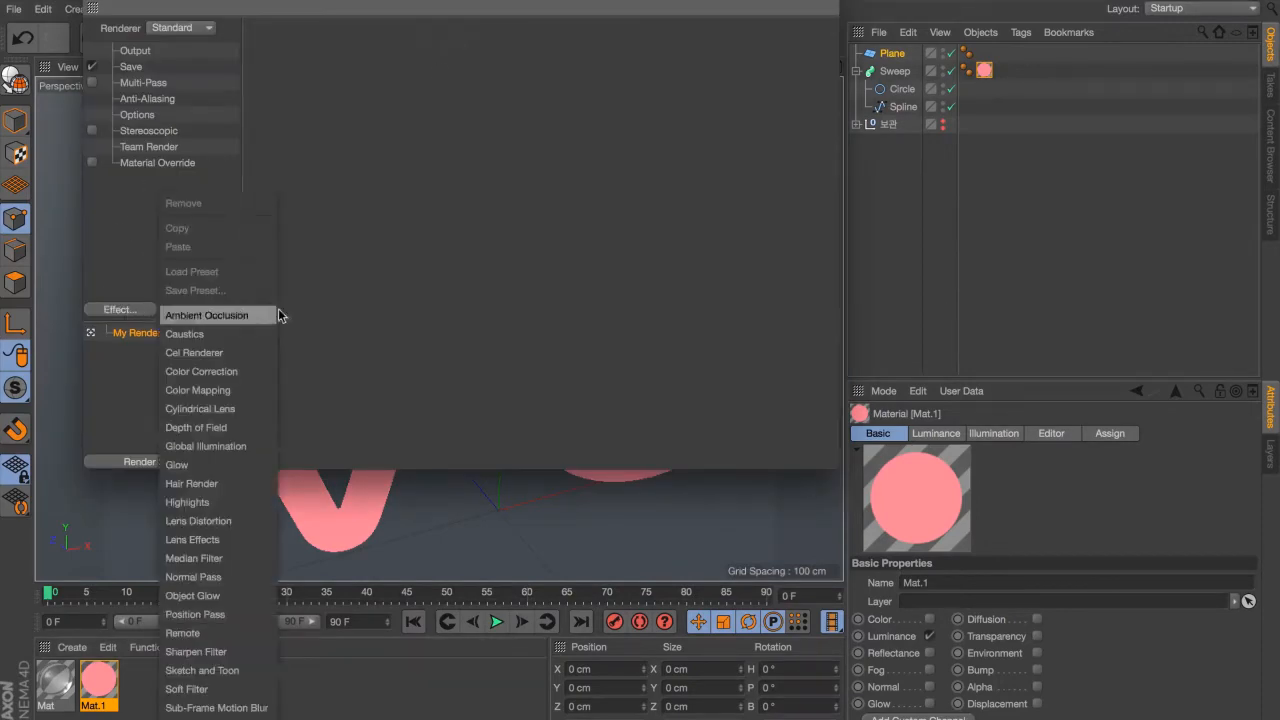
{"action": "left_click", "coordinate": [229, 446]}
{"action": "key", "text": "super+w"}
Step: Create a new material for the plane, disable its Reflectance, and darken its colour to a V of 45%
{"action": "double_click", "coordinate": [188, 704]}
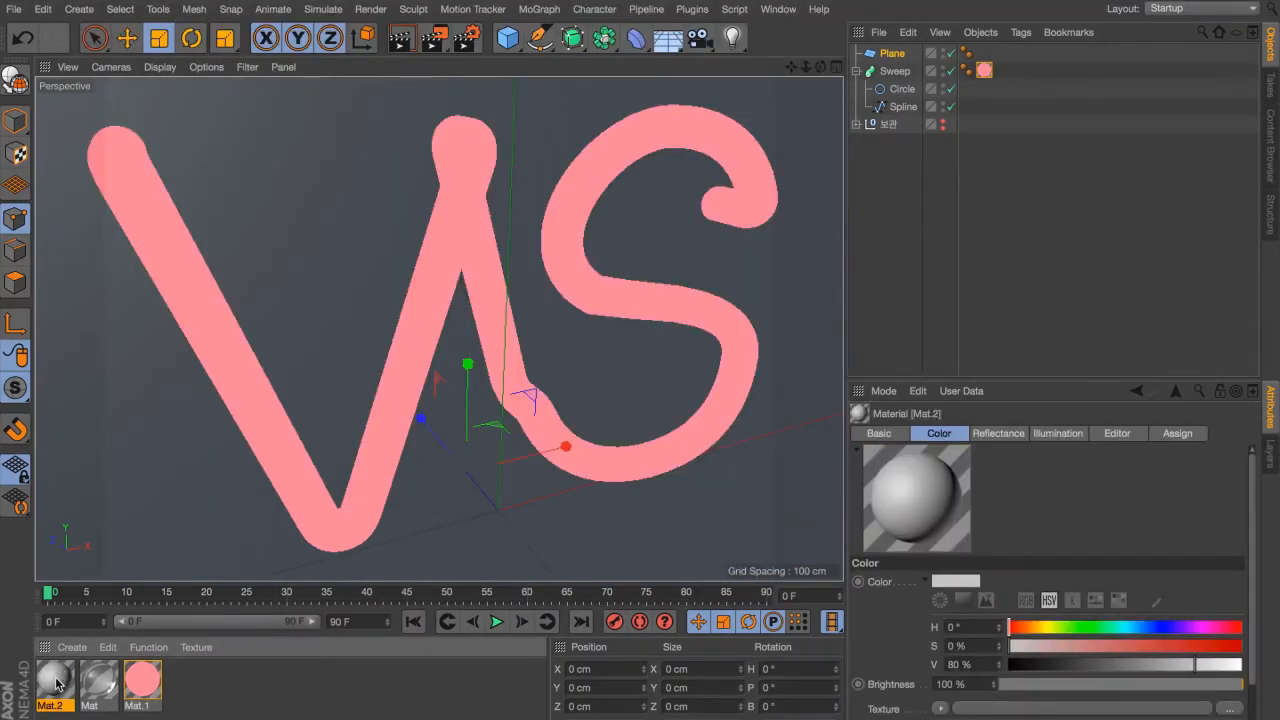
{"action": "left_click_drag", "start_coordinate": [57, 683], "coordinate": [104, 556]}
{"action": "double_click", "coordinate": [55, 683]}
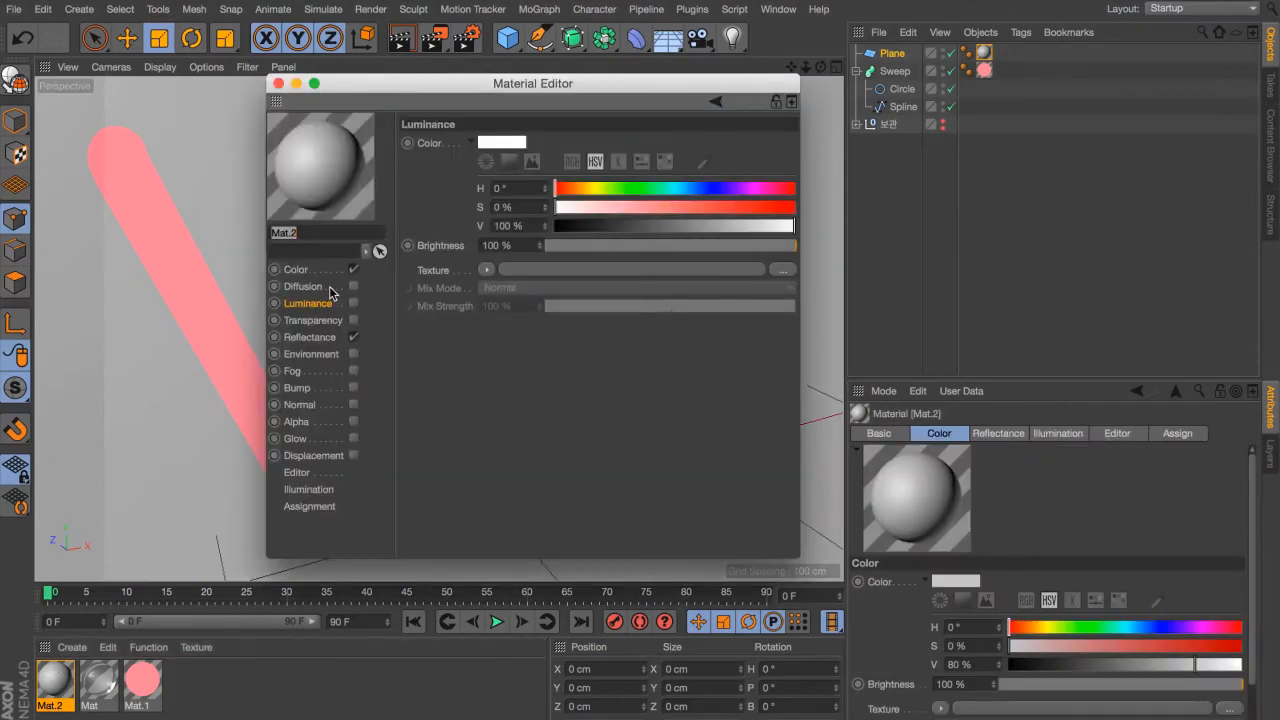
{"action": "left_click", "coordinate": [353, 337]}
{"action": "left_click", "coordinate": [335, 268]}
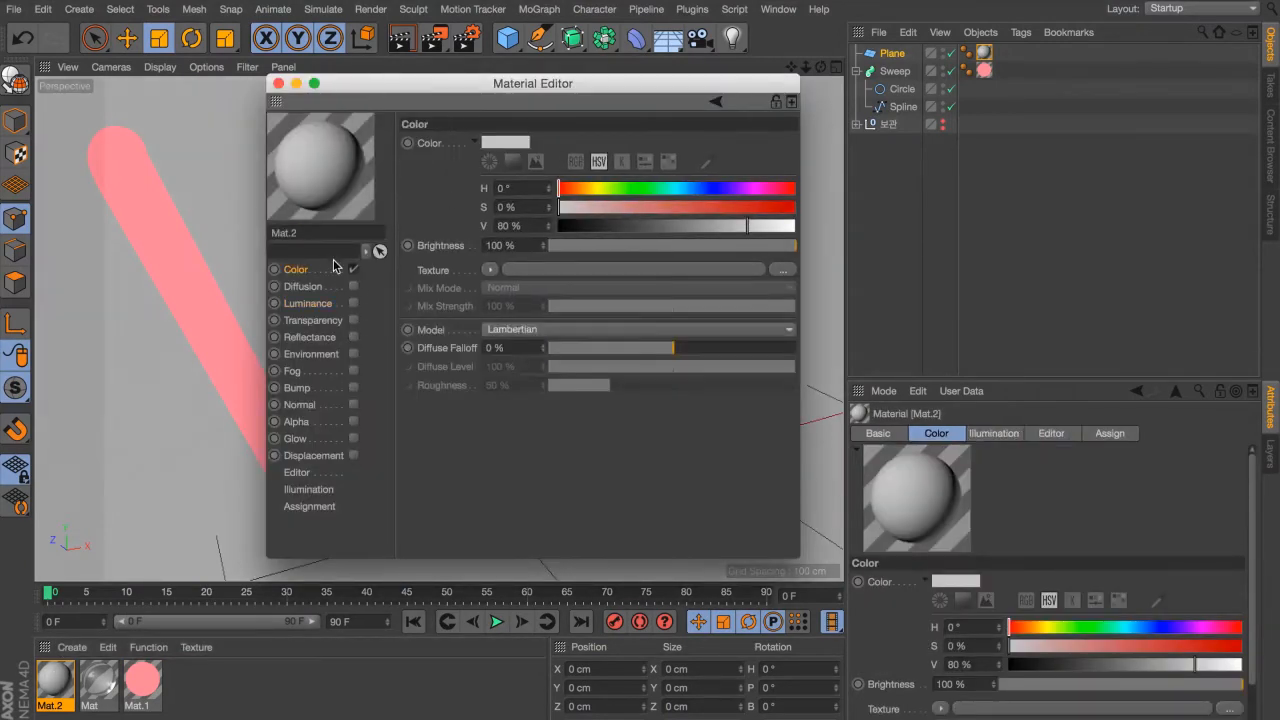
{"action": "left_click", "coordinate": [497, 147]}
{"action": "left_click", "coordinate": [515, 177]}
{"action": "left_click", "coordinate": [525, 203]}
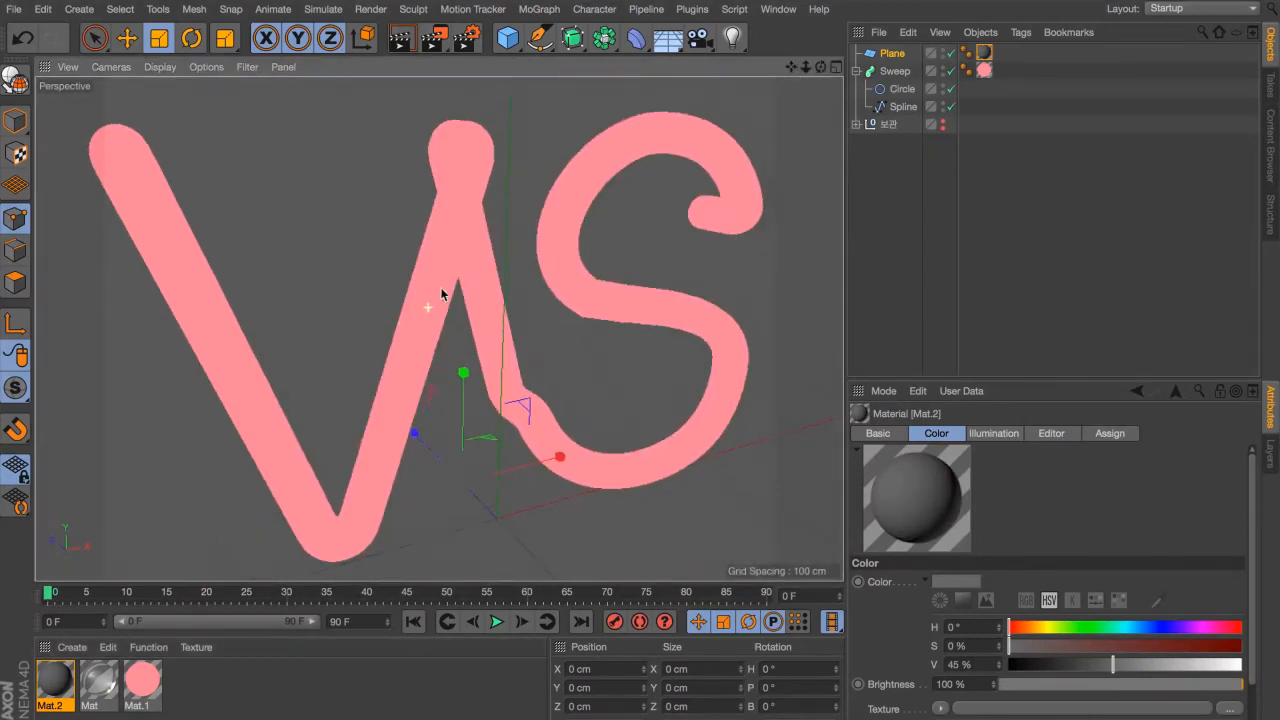
Step: Frame the whole VS sign at a slight angle and render the viewport to check the lighting on the wall
{"action": "scroll", "coordinate": [490, 211], "scroll_direction": "down", "scroll_amount": 3}
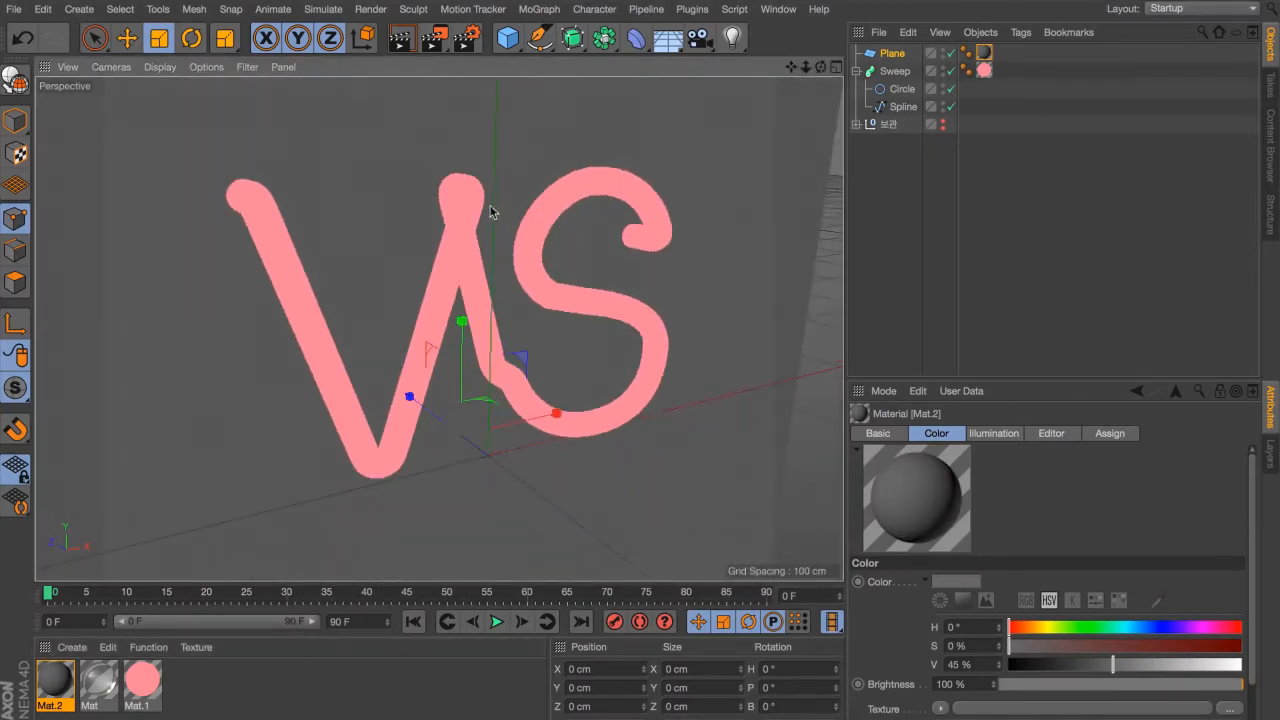
{"action": "left_click_drag", "start_coordinate": [516, 268], "coordinate": [492, 280], "text": "alt"}
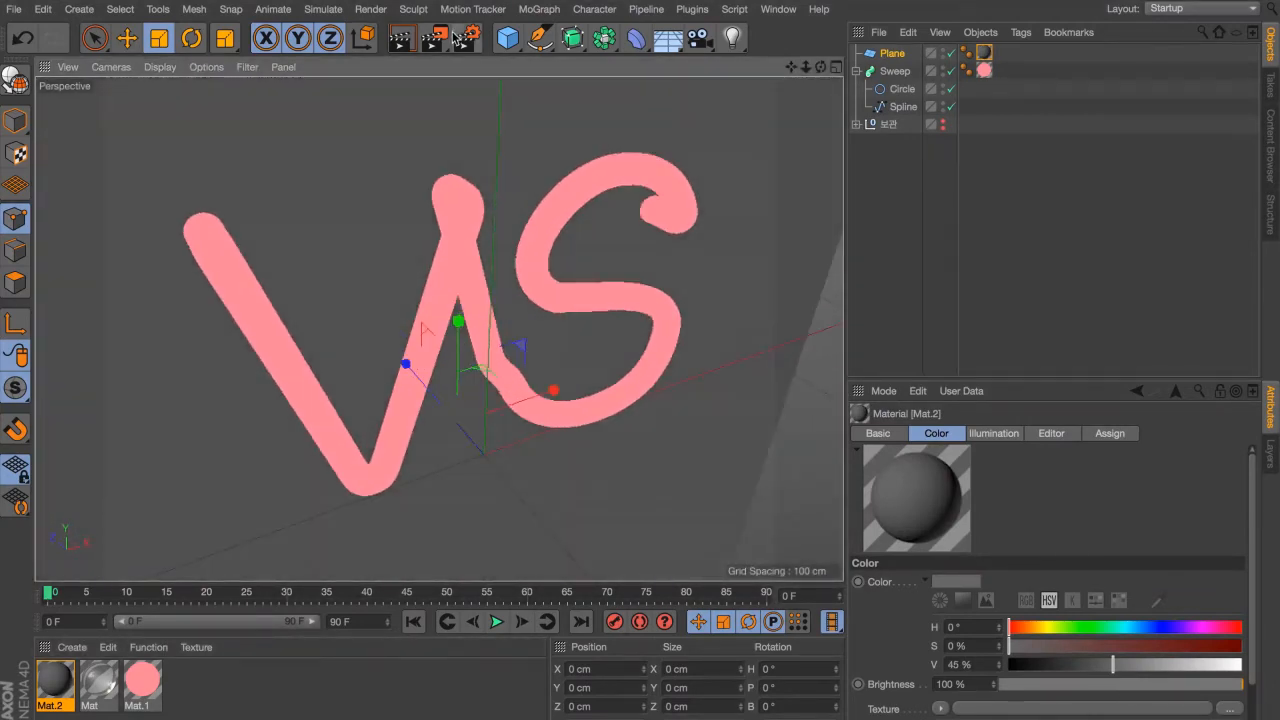
{"action": "left_click", "coordinate": [465, 38]}
{"action": "key", "text": "super+w"}
{"action": "left_click", "coordinate": [398, 40]}
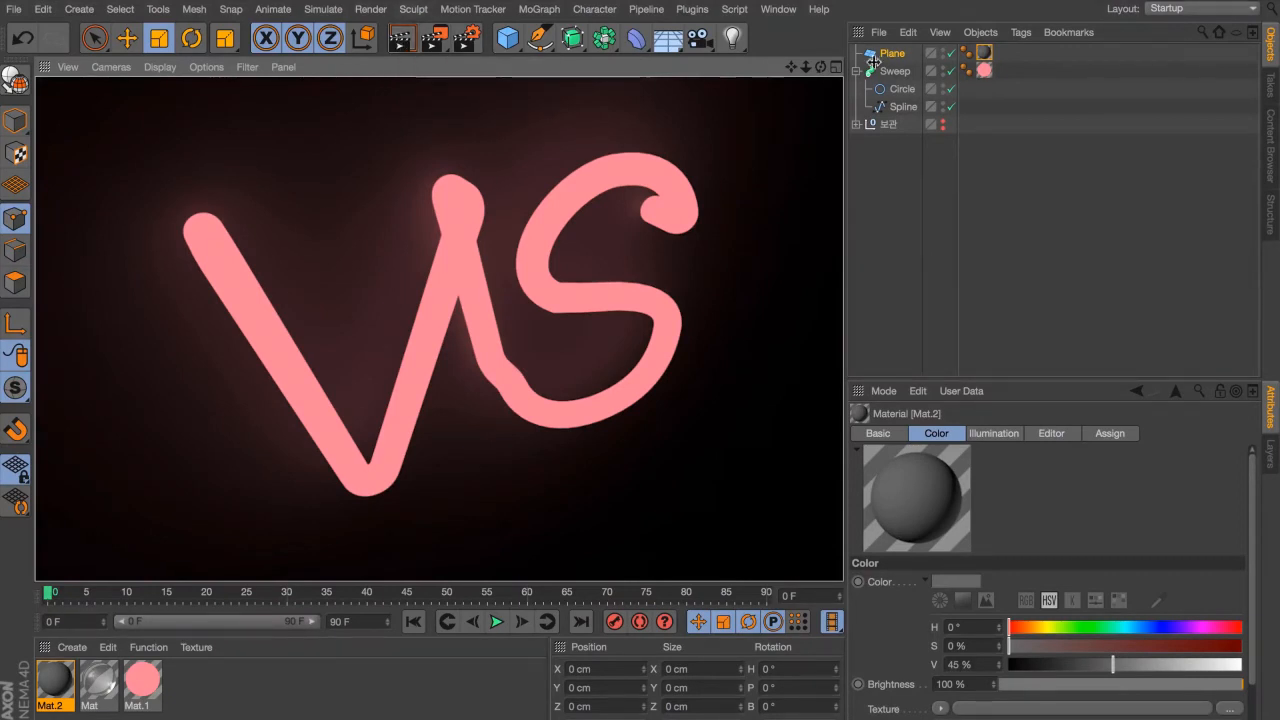
Step: Remove the pink luminous material from the VS sweep and duplicate the sweep with its circle and spline
{"action": "left_click", "coordinate": [980, 72]}
{"action": "key", "text": "Delete"}
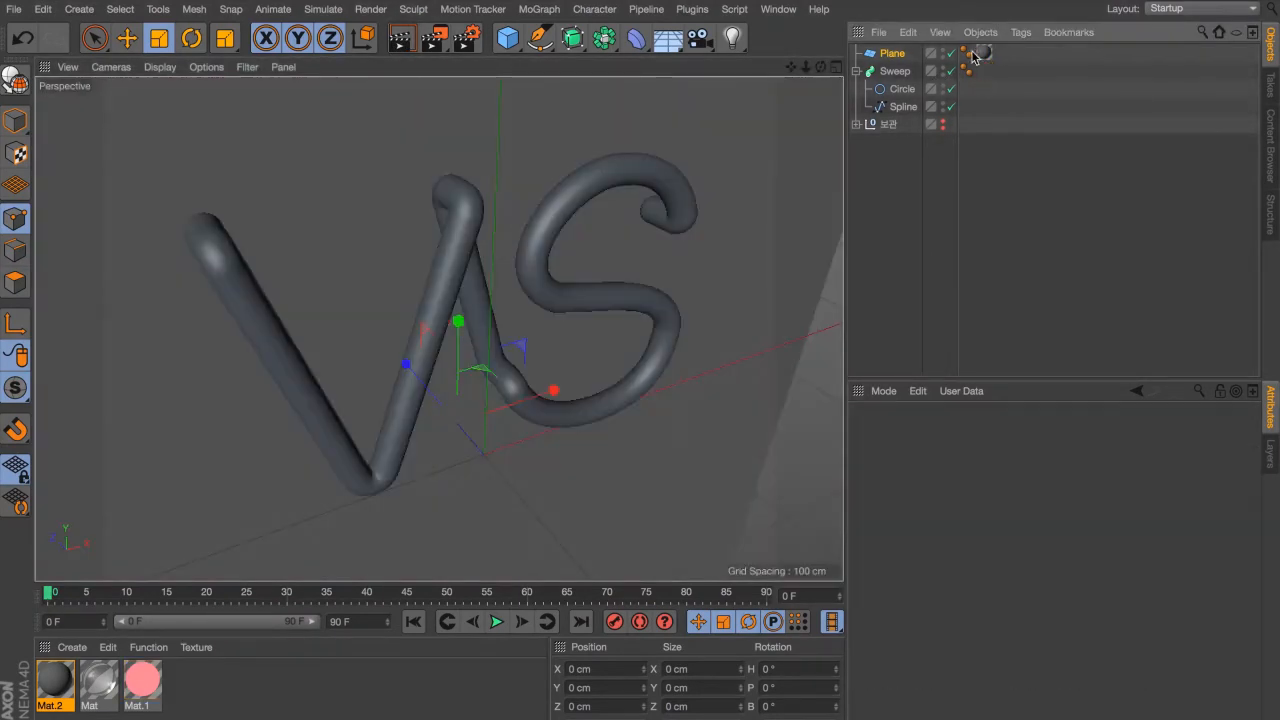
{"action": "left_click", "coordinate": [895, 71]}
{"action": "left_click", "coordinate": [856, 71]}
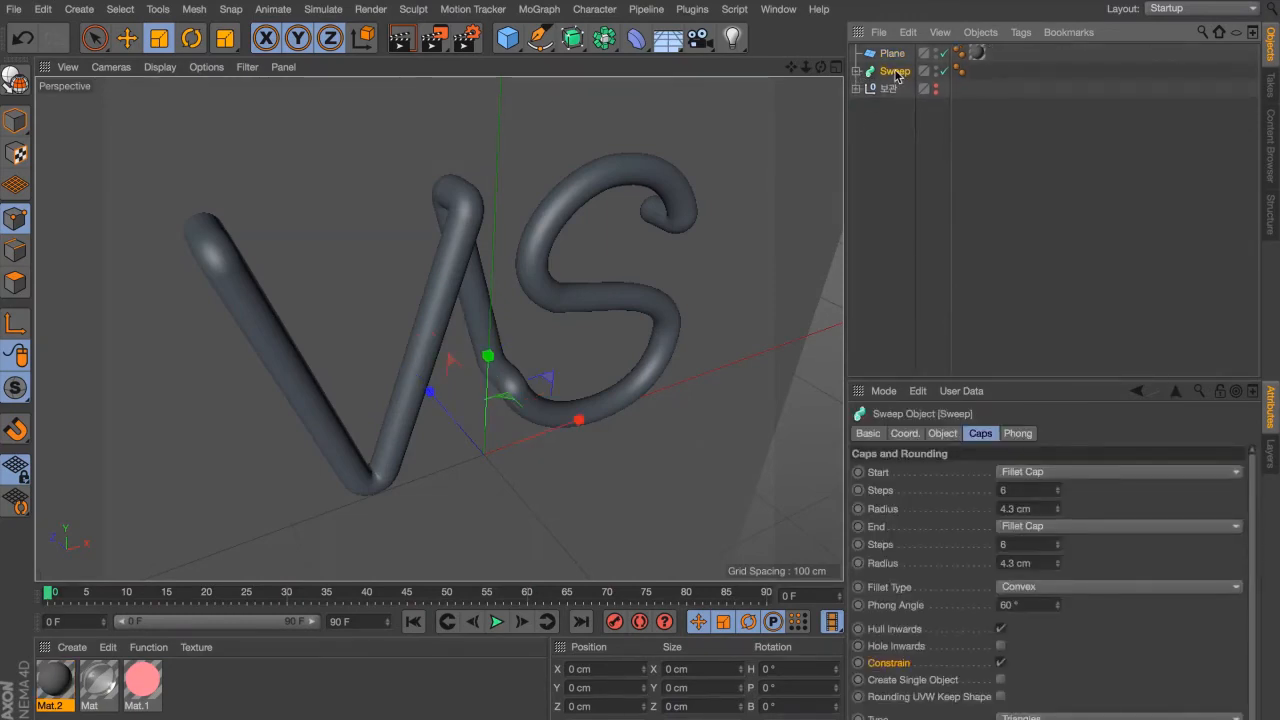
{"action": "left_click_drag", "start_coordinate": [895, 74], "coordinate": [960, 92], "text": "ctrl"}
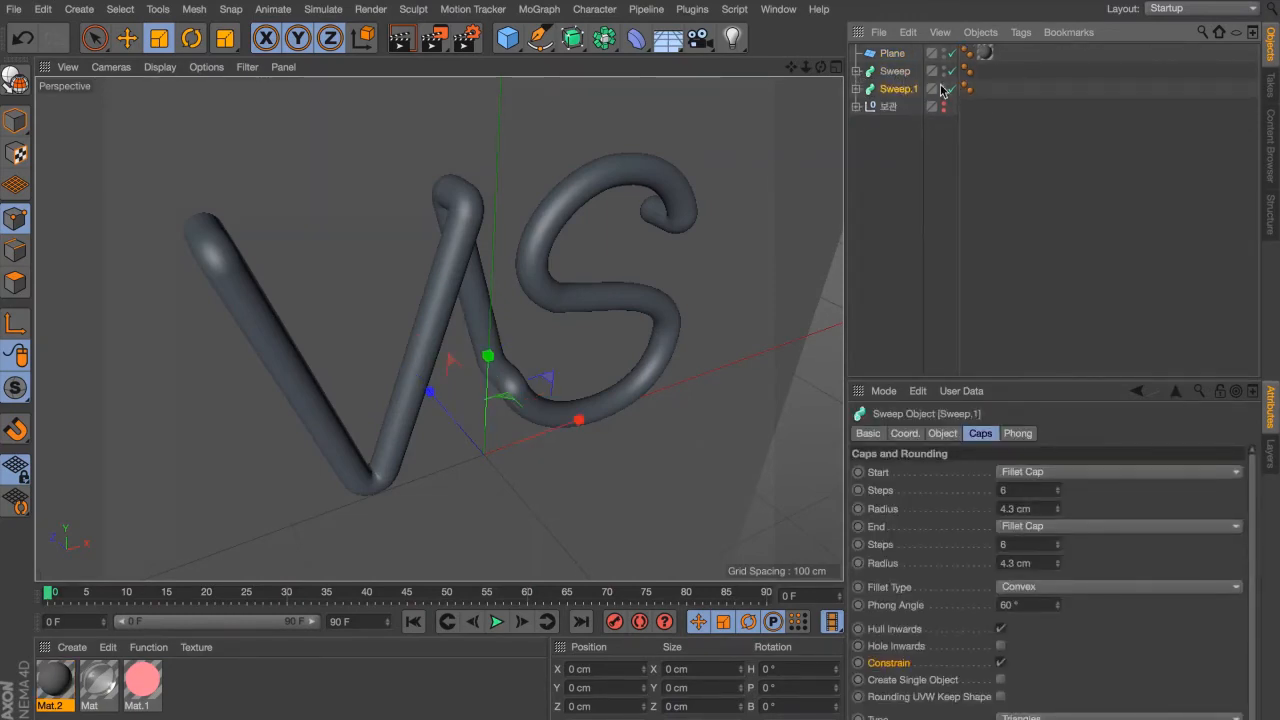
Step: Apply the glass material to the original VS sweep and inspect the tube from the side and front
{"action": "left_click", "coordinate": [907, 74]}
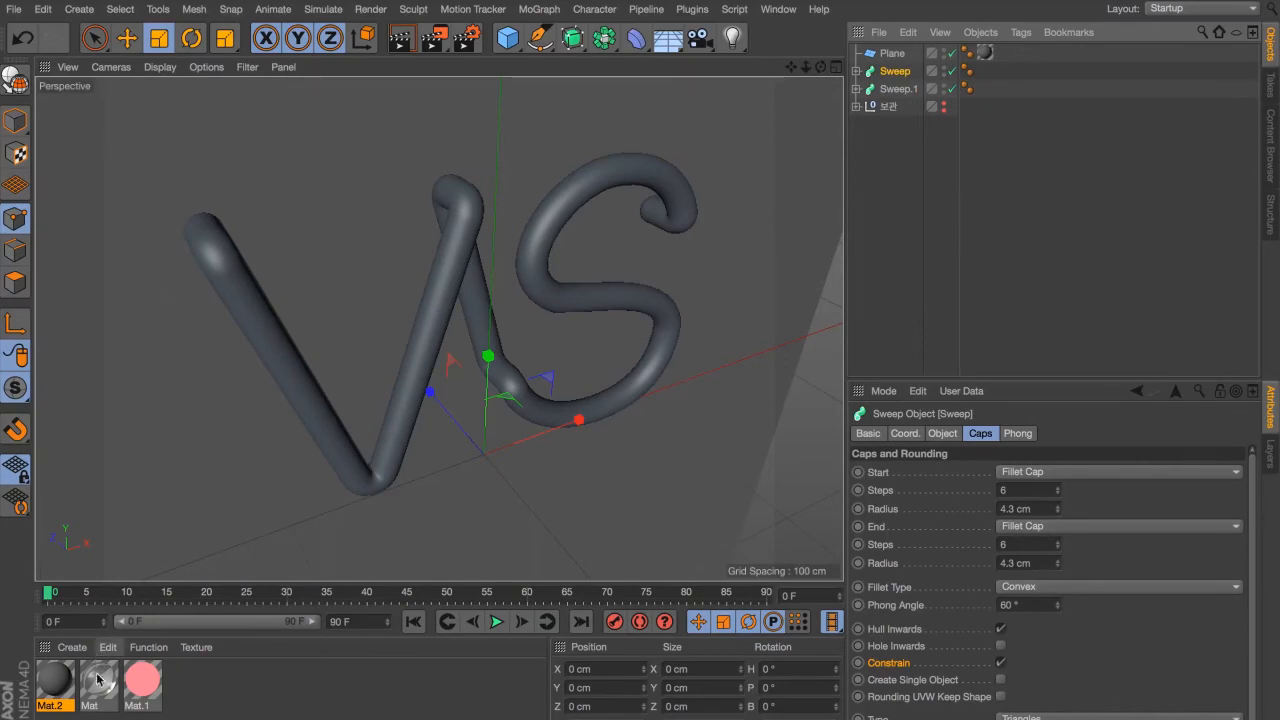
{"action": "left_click_drag", "start_coordinate": [100, 680], "coordinate": [897, 71]}
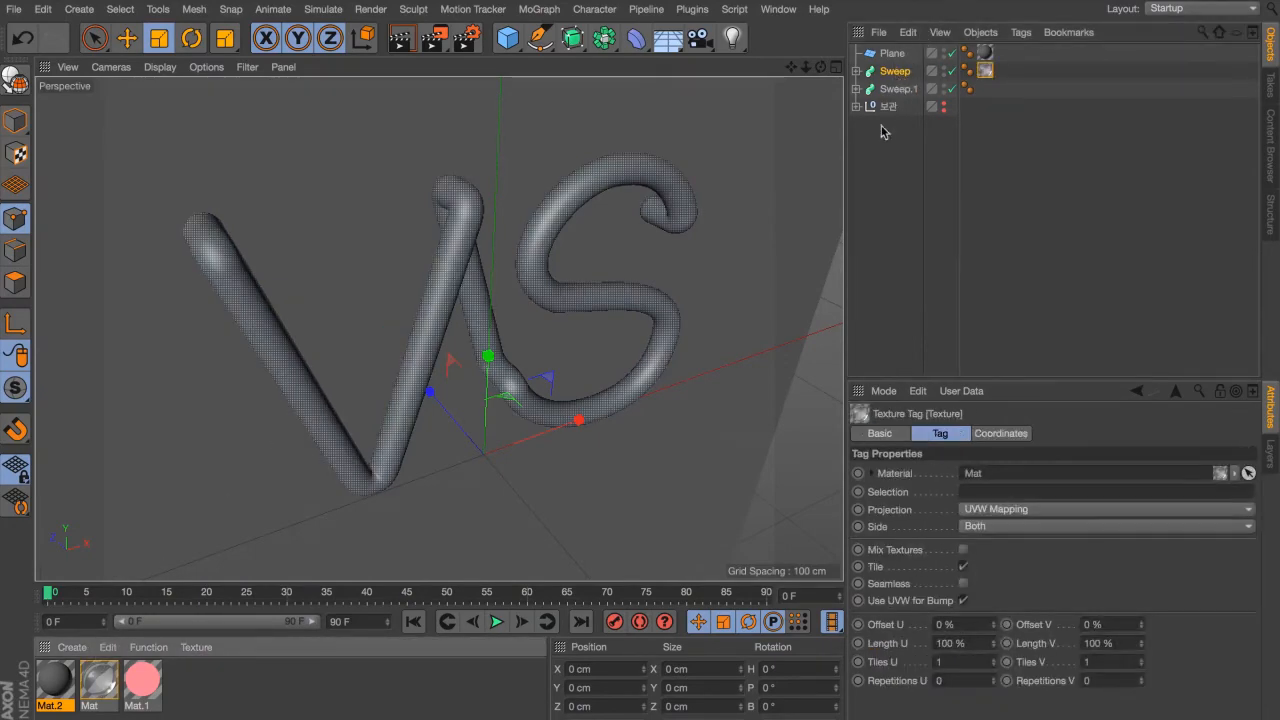
{"action": "left_click_drag", "start_coordinate": [386, 249], "coordinate": [671, 175], "text": "alt"}
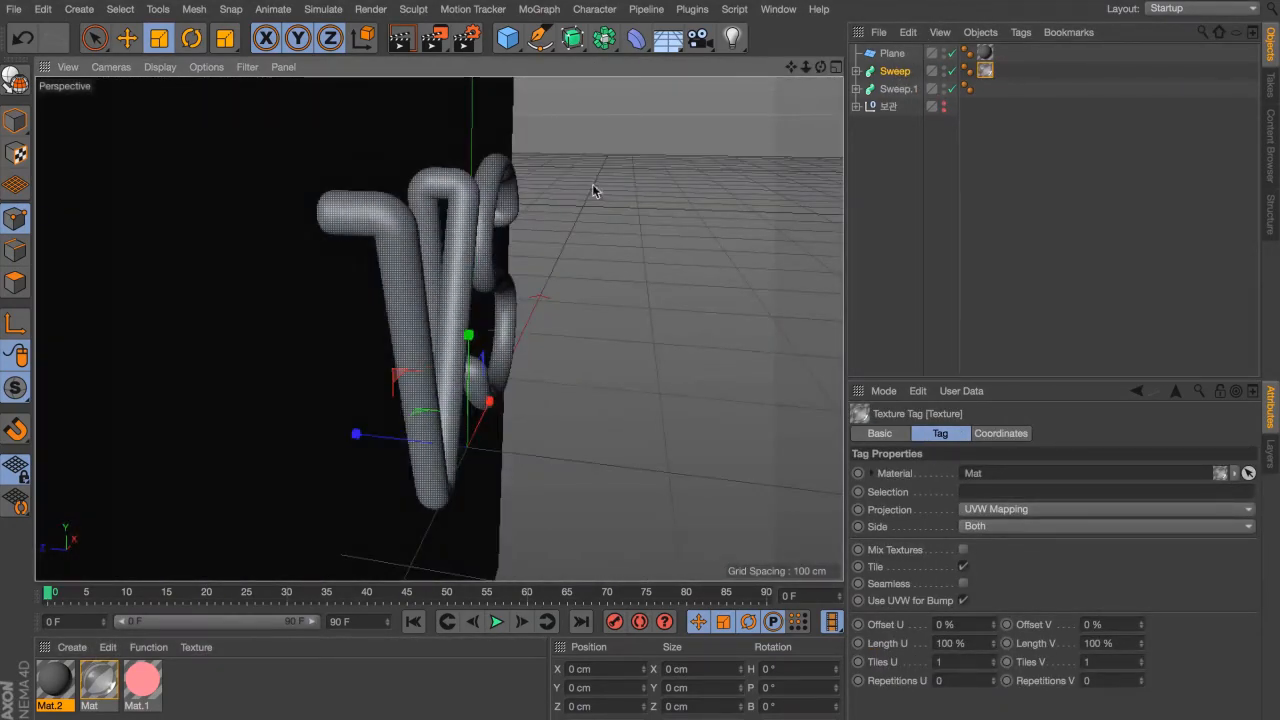
{"action": "left_click_drag", "start_coordinate": [592, 183], "coordinate": [465, 243], "text": "alt"}
{"action": "scroll", "coordinate": [465, 243], "scroll_direction": "up", "scroll_amount": 3}
Step: Set the radius of the duplicated sweep's circle profile to 4 cm
{"action": "left_click", "coordinate": [881, 90]}
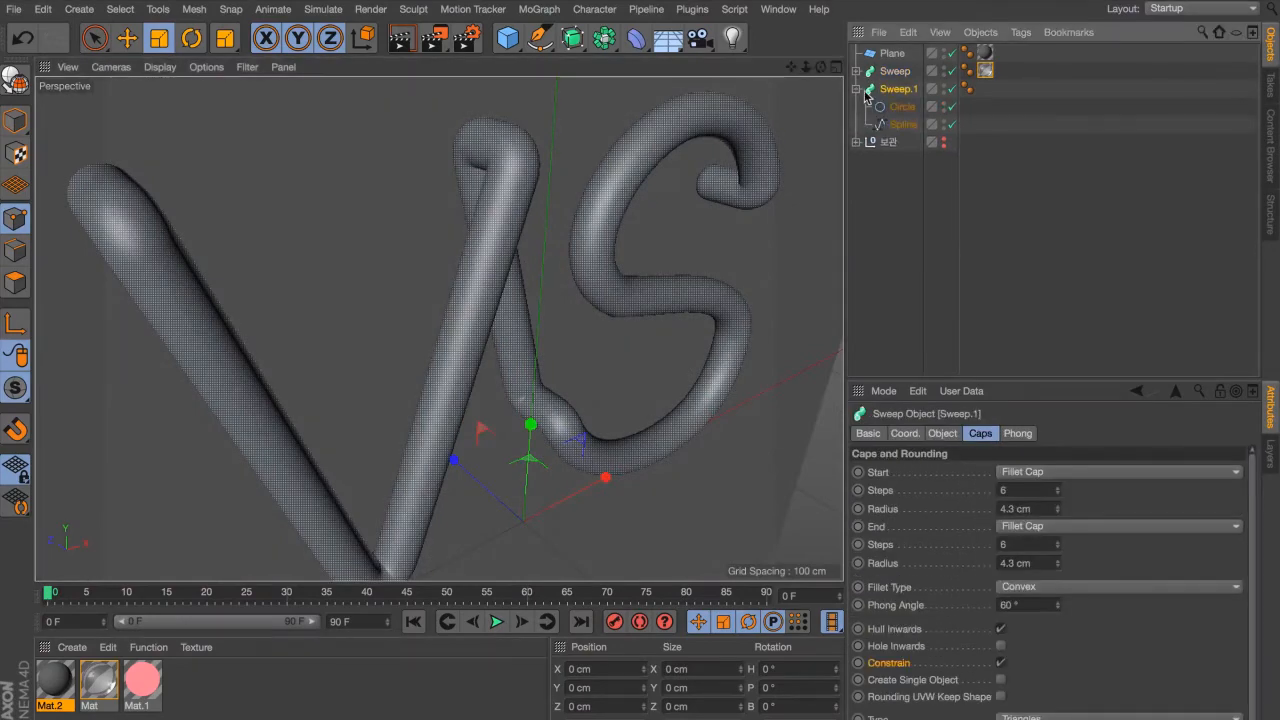
{"action": "left_click", "coordinate": [856, 89]}
{"action": "left_click", "coordinate": [903, 107]}
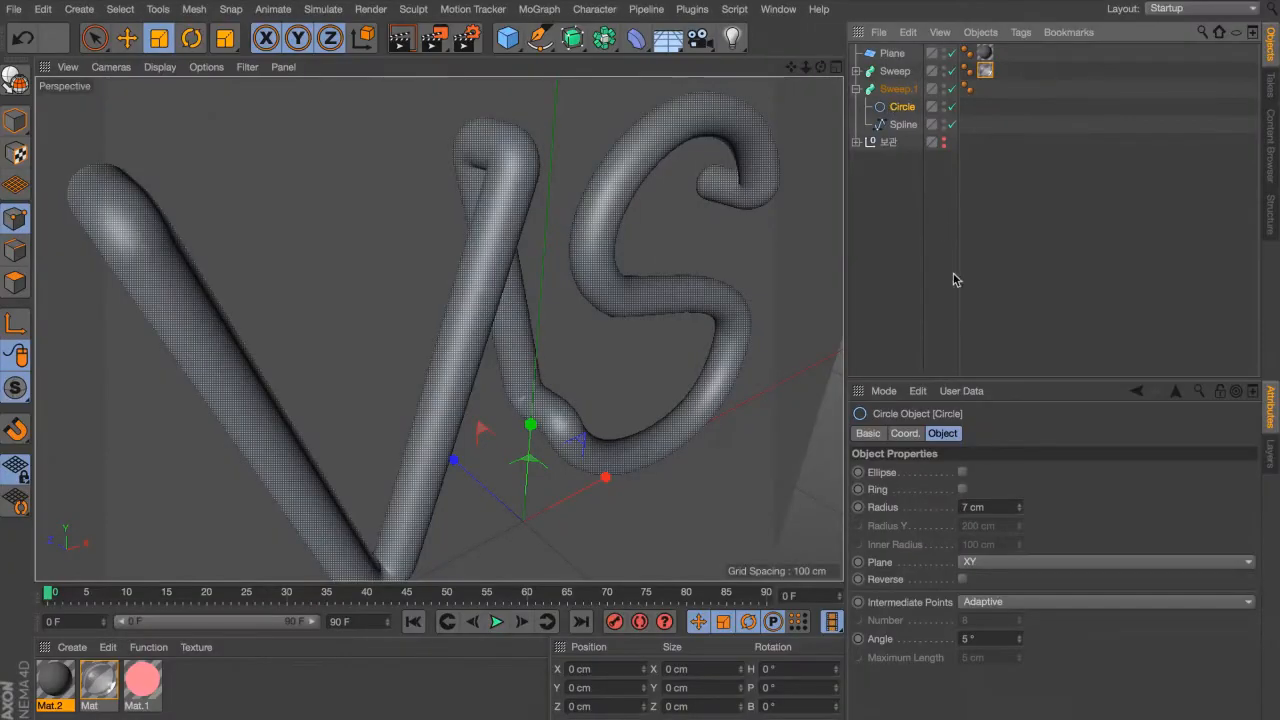
{"action": "double_click", "coordinate": [972, 507]}
{"action": "type", "text": "4"}
{"action": "key", "text": "Return"}
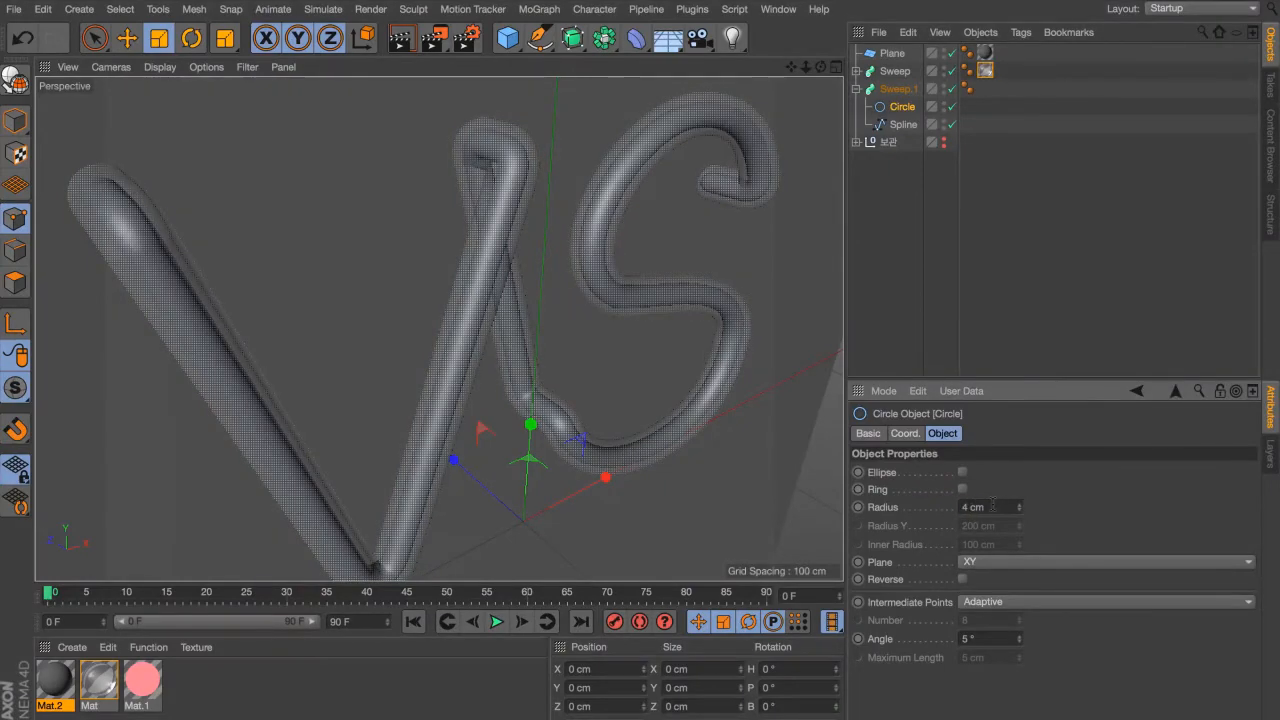
Step: Check the thinner tube inside the glass at the end of the S, and apply the pink luminous material to it
{"action": "left_click_drag", "start_coordinate": [765, 259], "coordinate": [728, 175], "text": "alt"}
{"action": "scroll", "coordinate": [729, 175], "scroll_direction": "up", "scroll_amount": 3}
{"action": "middle_click_drag", "start_coordinate": [729, 175], "coordinate": [686, 271], "text": "alt"}
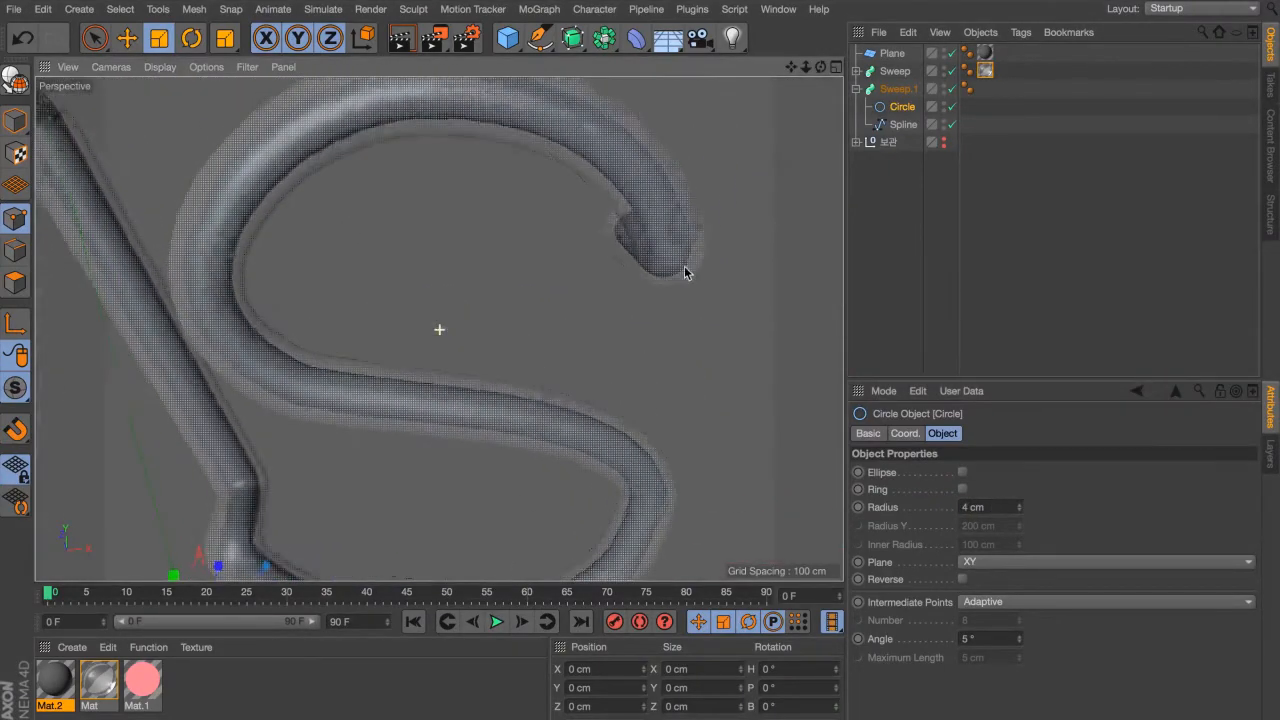
{"action": "left_click_drag", "start_coordinate": [682, 274], "coordinate": [672, 231], "text": "alt"}
{"action": "right_click_drag", "start_coordinate": [672, 225], "coordinate": [685, 220], "text": "alt"}
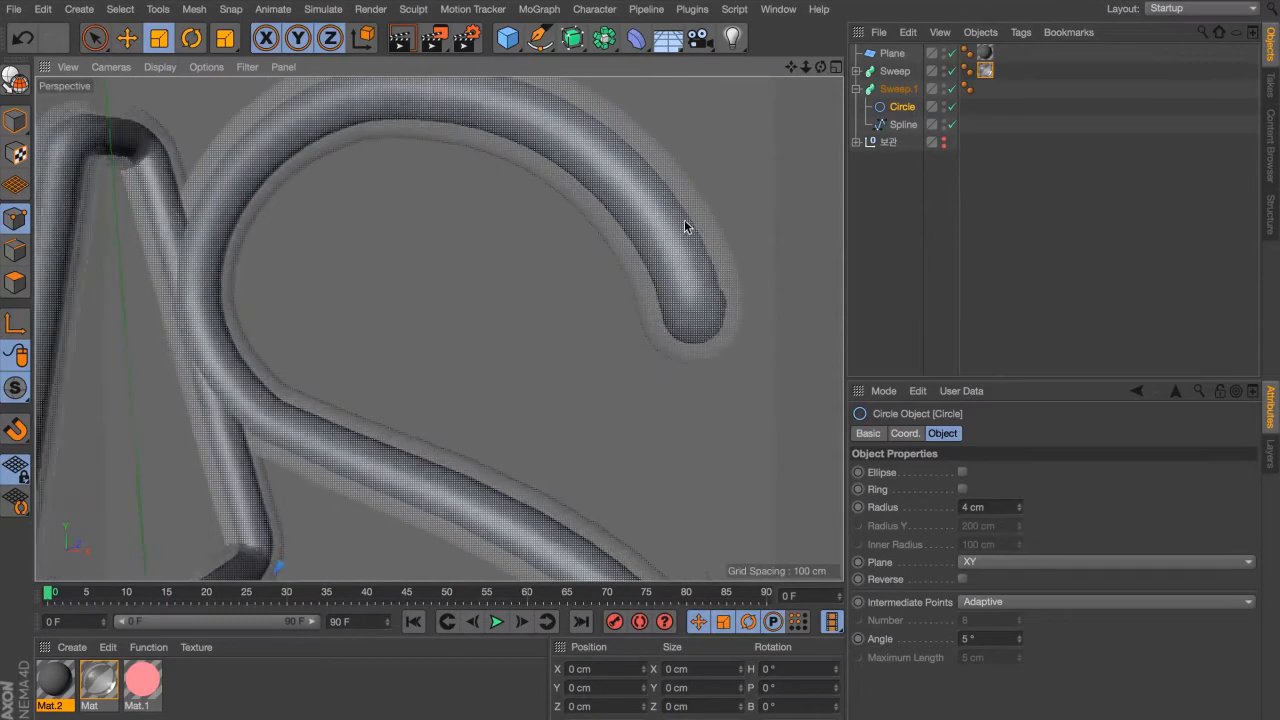
{"action": "middle_click_drag", "start_coordinate": [685, 220], "coordinate": [600, 283], "text": "alt"}
{"action": "left_click_drag", "start_coordinate": [602, 287], "coordinate": [610, 271], "text": "alt"}
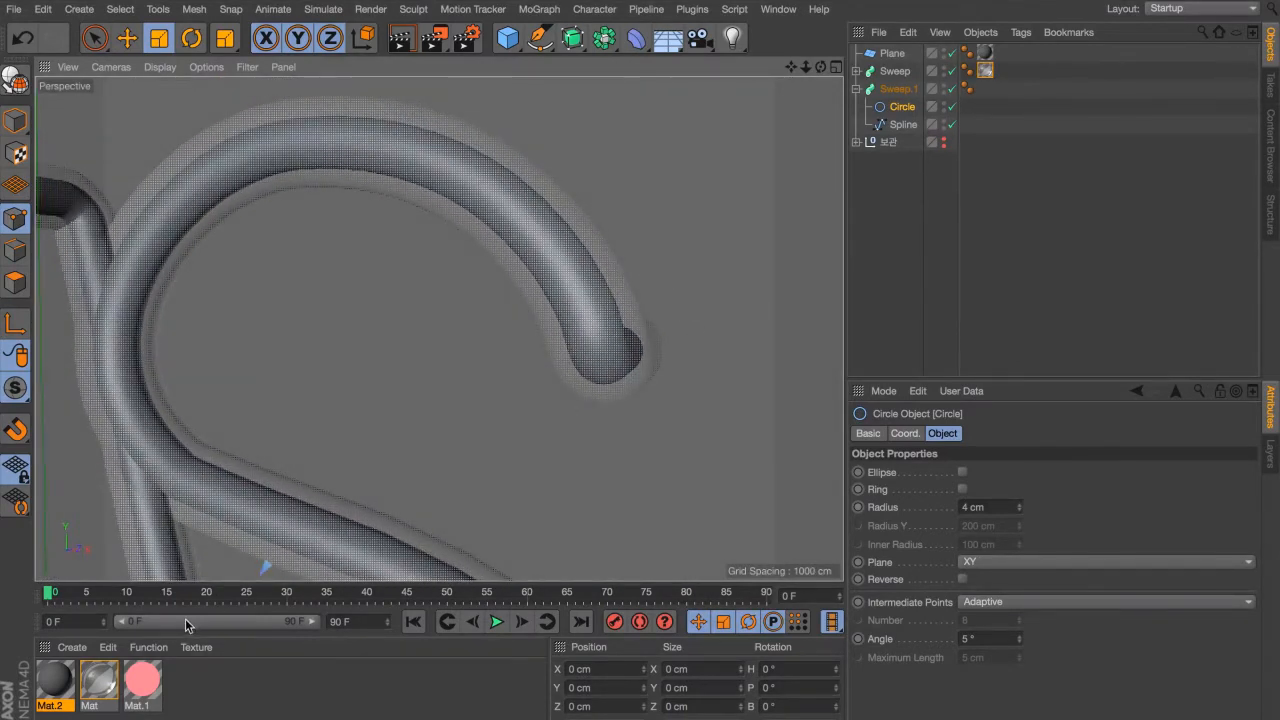
{"action": "left_click_drag", "start_coordinate": [153, 680], "coordinate": [893, 89]}
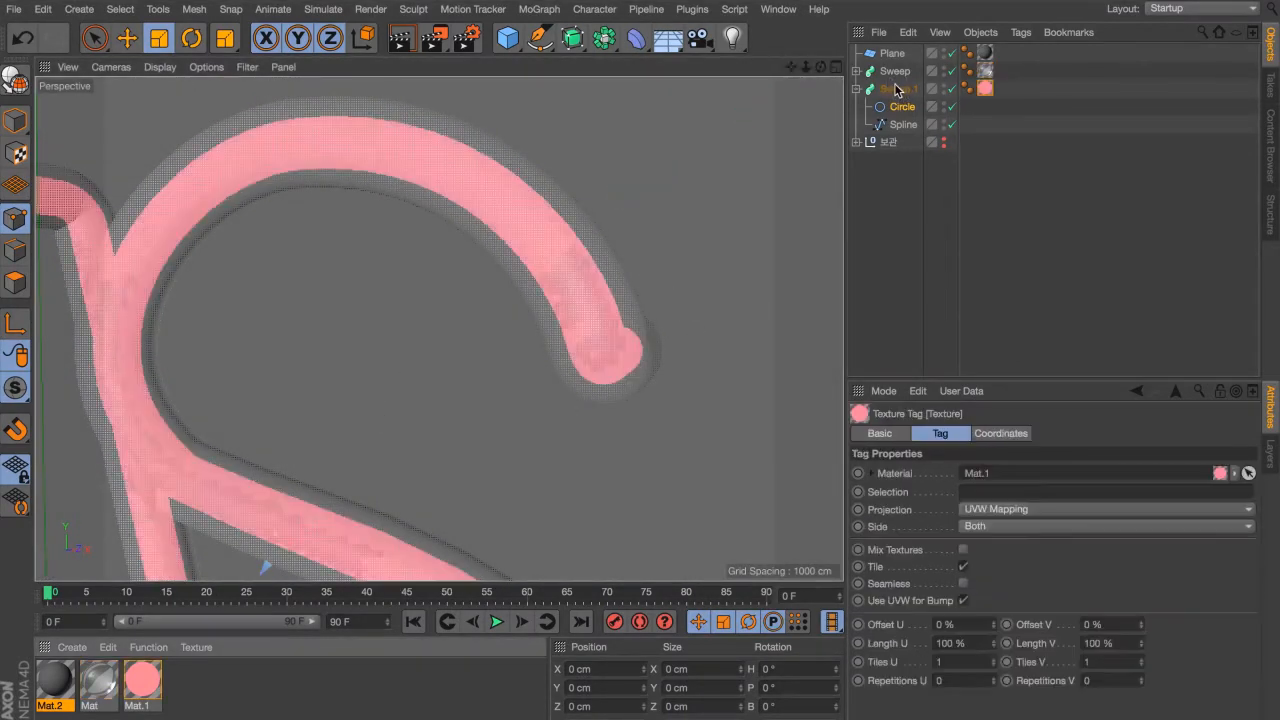
{"action": "left_click_drag", "start_coordinate": [543, 294], "coordinate": [591, 261], "text": "alt"}
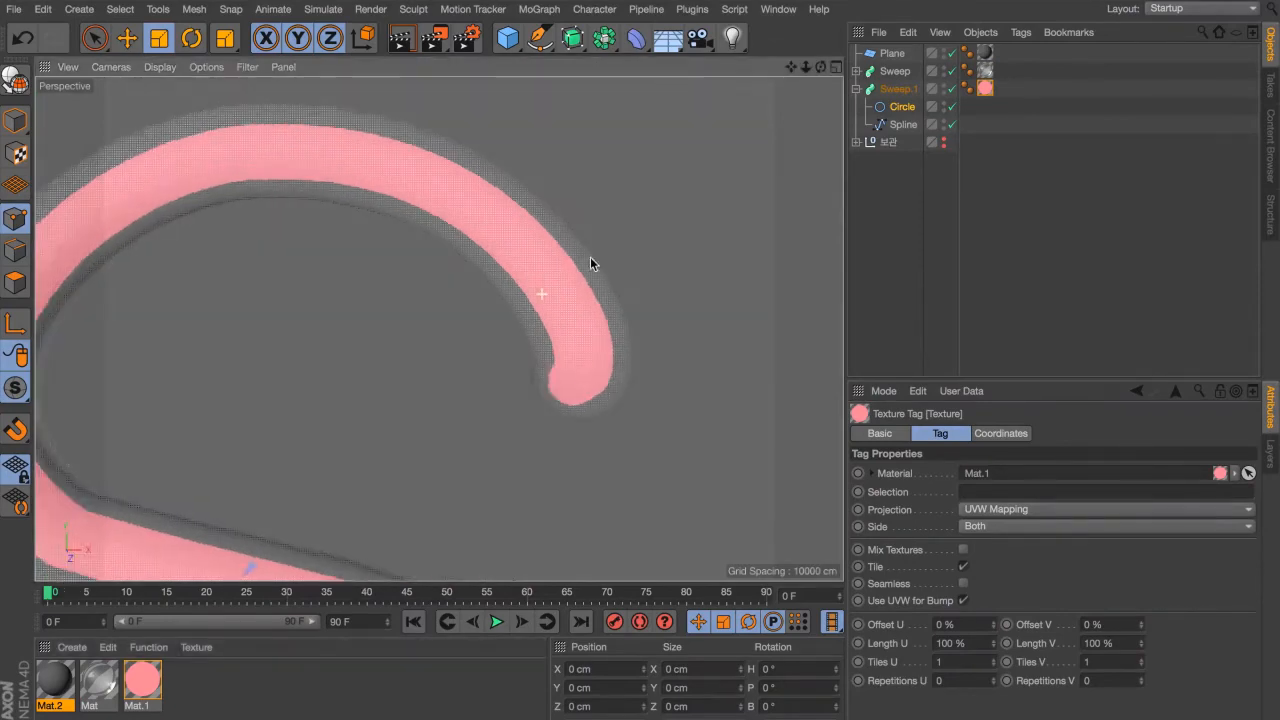
Step: Bring the whole VS into view and examine the glass material's Reflectance and Transparency settings
{"action": "right_click_drag", "start_coordinate": [591, 261], "coordinate": [483, 334], "text": "alt"}
{"action": "left_click_drag", "start_coordinate": [483, 334], "coordinate": [472, 398], "text": "alt"}
{"action": "right_click_drag", "start_coordinate": [472, 398], "coordinate": [567, 377], "text": "alt"}
{"action": "left_click_drag", "start_coordinate": [567, 377], "coordinate": [598, 403], "text": "alt"}
{"action": "scroll", "coordinate": [620, 386], "scroll_direction": "down", "scroll_amount": 4}
{"action": "scroll", "coordinate": [599, 392], "scroll_direction": "down", "scroll_amount": 2}
{"action": "double_click", "coordinate": [99, 683]}
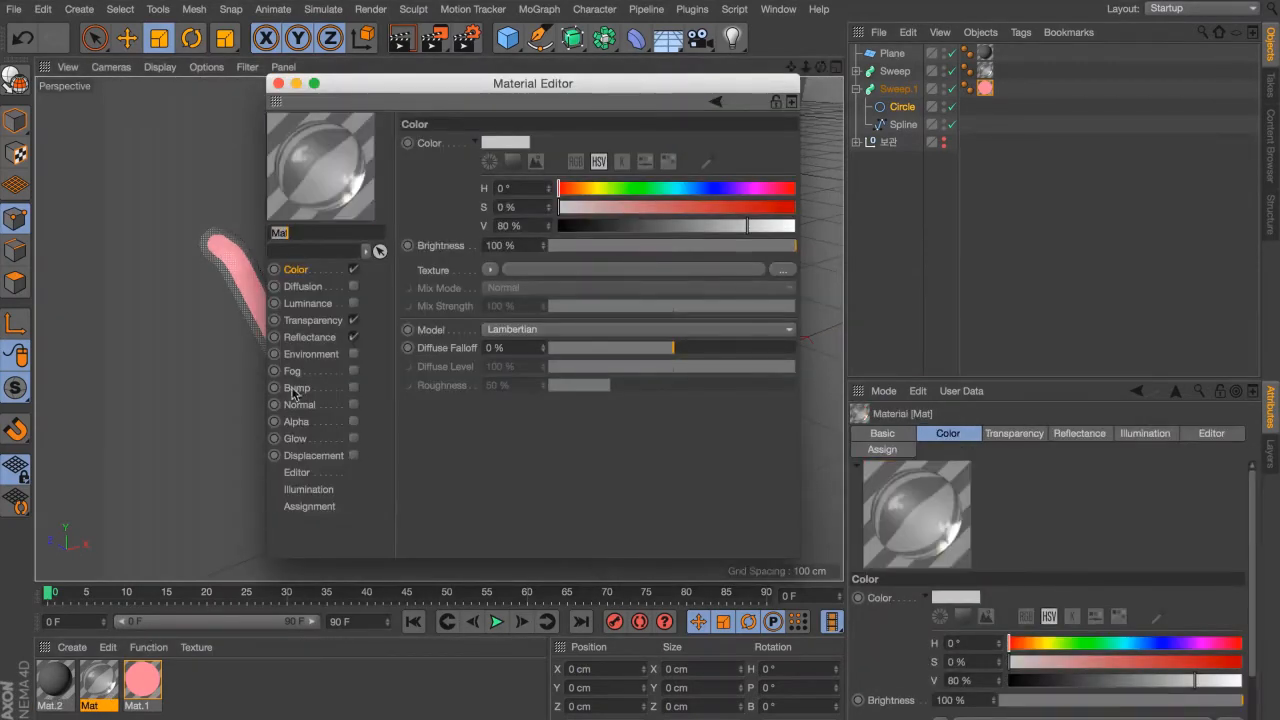
{"action": "left_click", "coordinate": [322, 336]}
{"action": "left_click", "coordinate": [332, 321]}
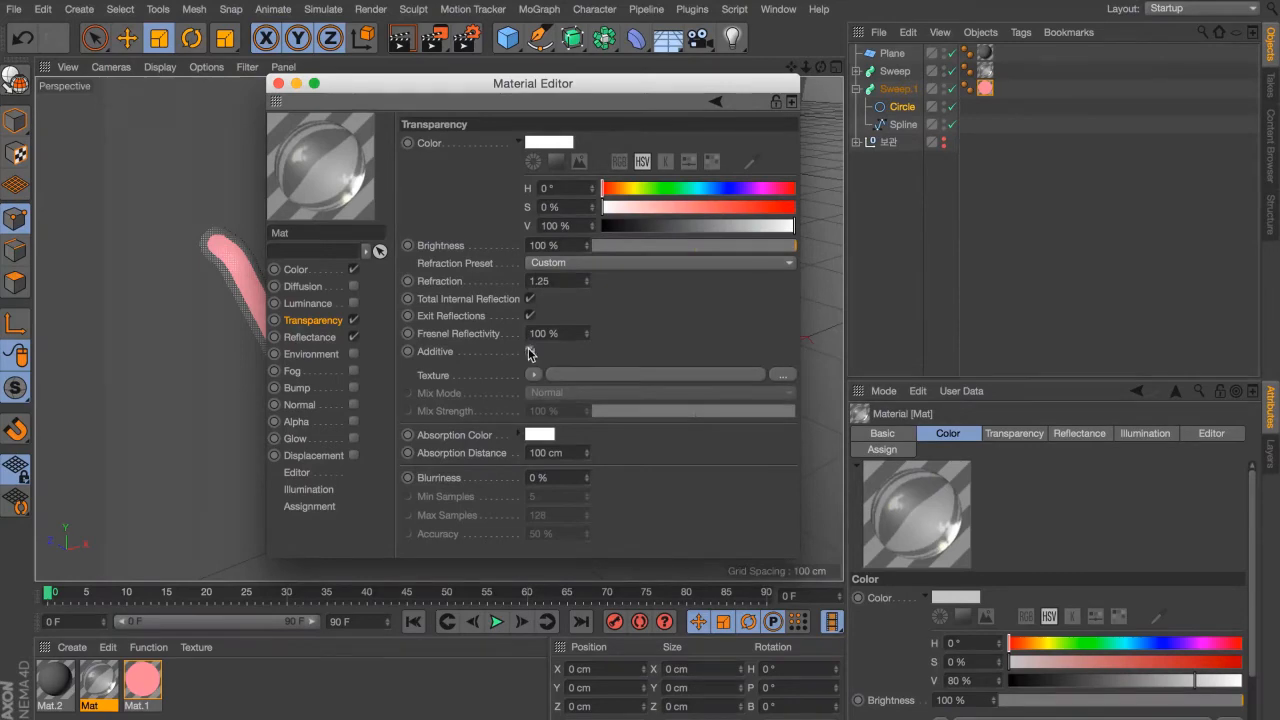
{"action": "key", "text": "super+w"}
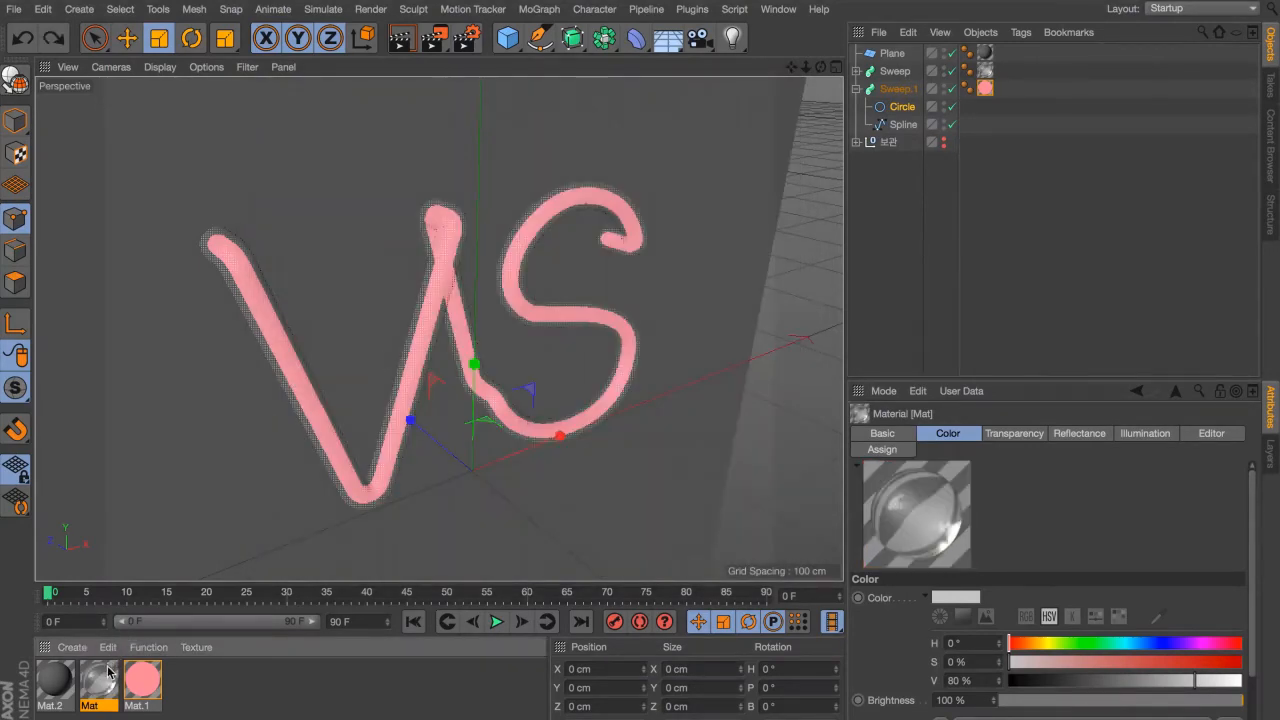
Step: Add a reflection layer to the glass material's Reflectance channel and render the view
{"action": "double_click", "coordinate": [105, 675]}
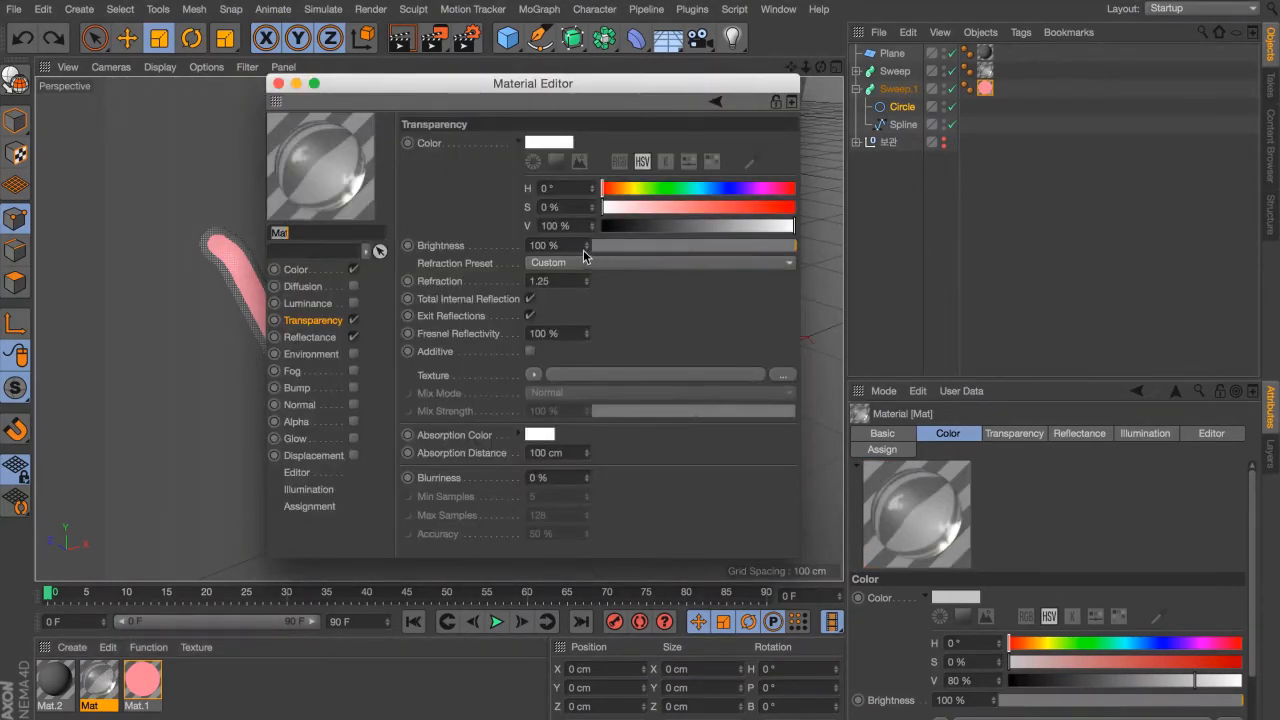
{"action": "left_click", "coordinate": [312, 337]}
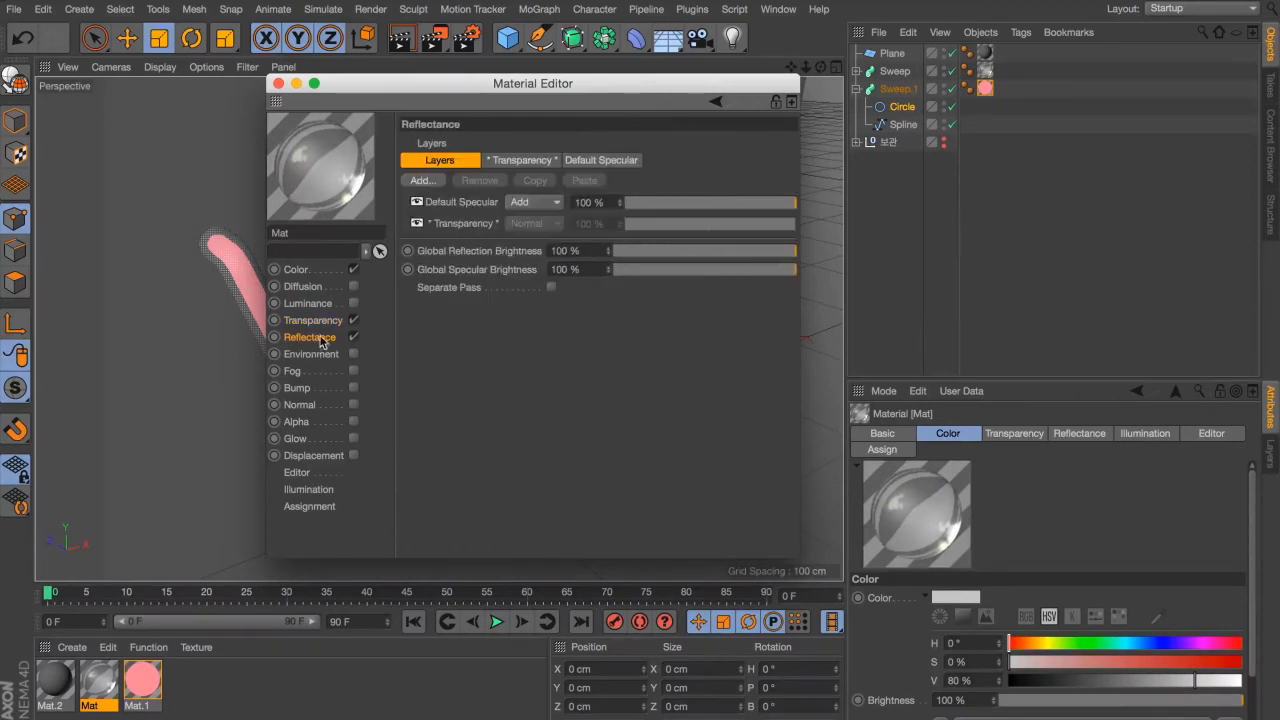
{"action": "left_click", "coordinate": [420, 181]}
{"action": "left_click", "coordinate": [480, 188]}
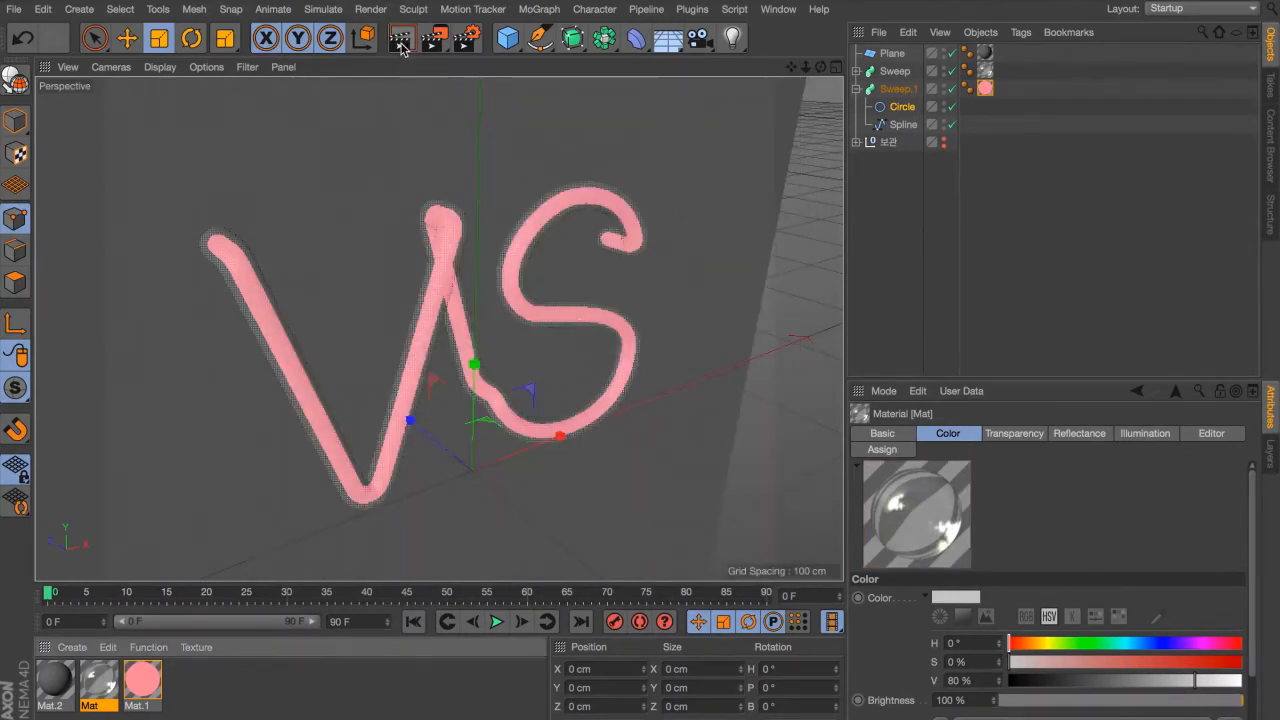
{"action": "left_click", "coordinate": [401, 44]}
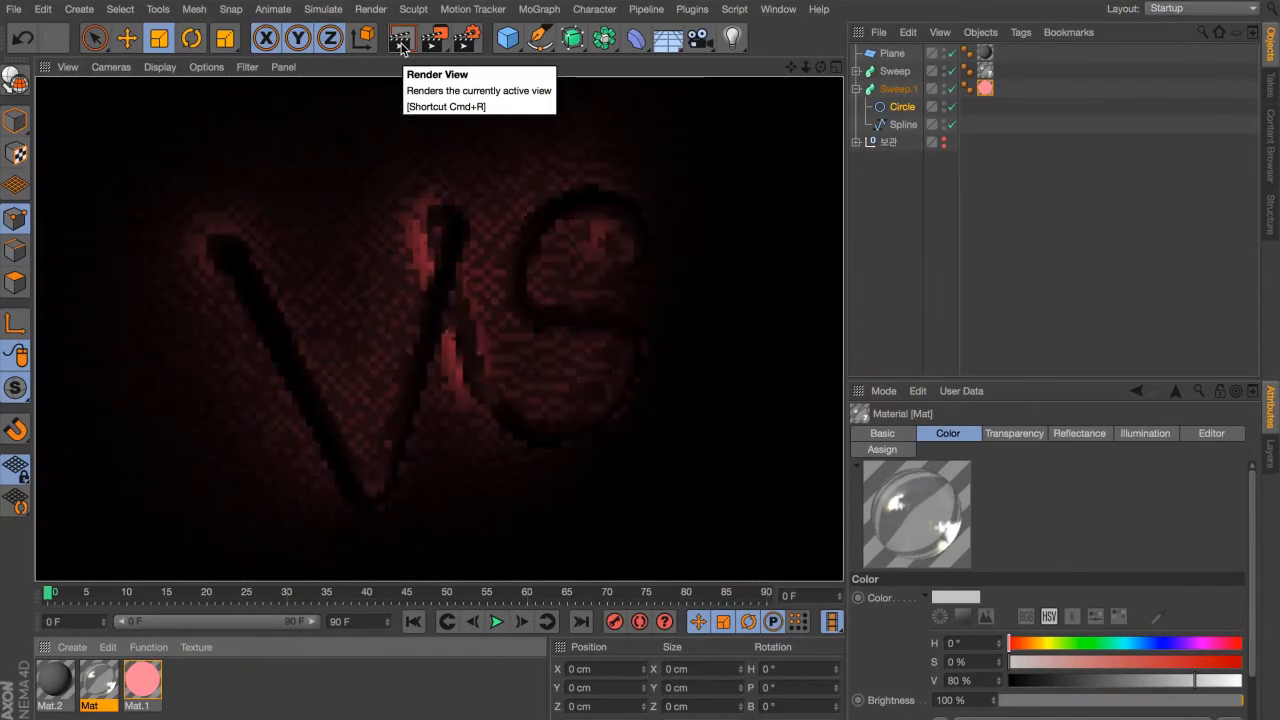
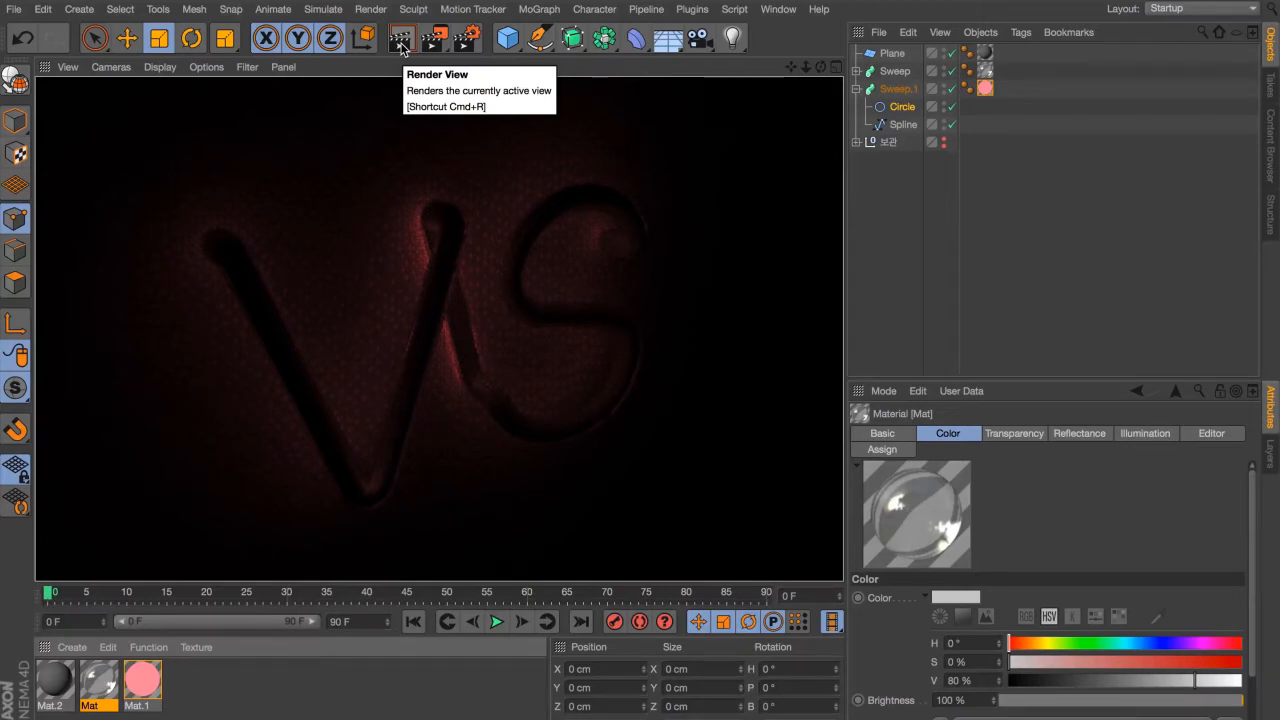
{"action": "left_click", "coordinate": [401, 50]}
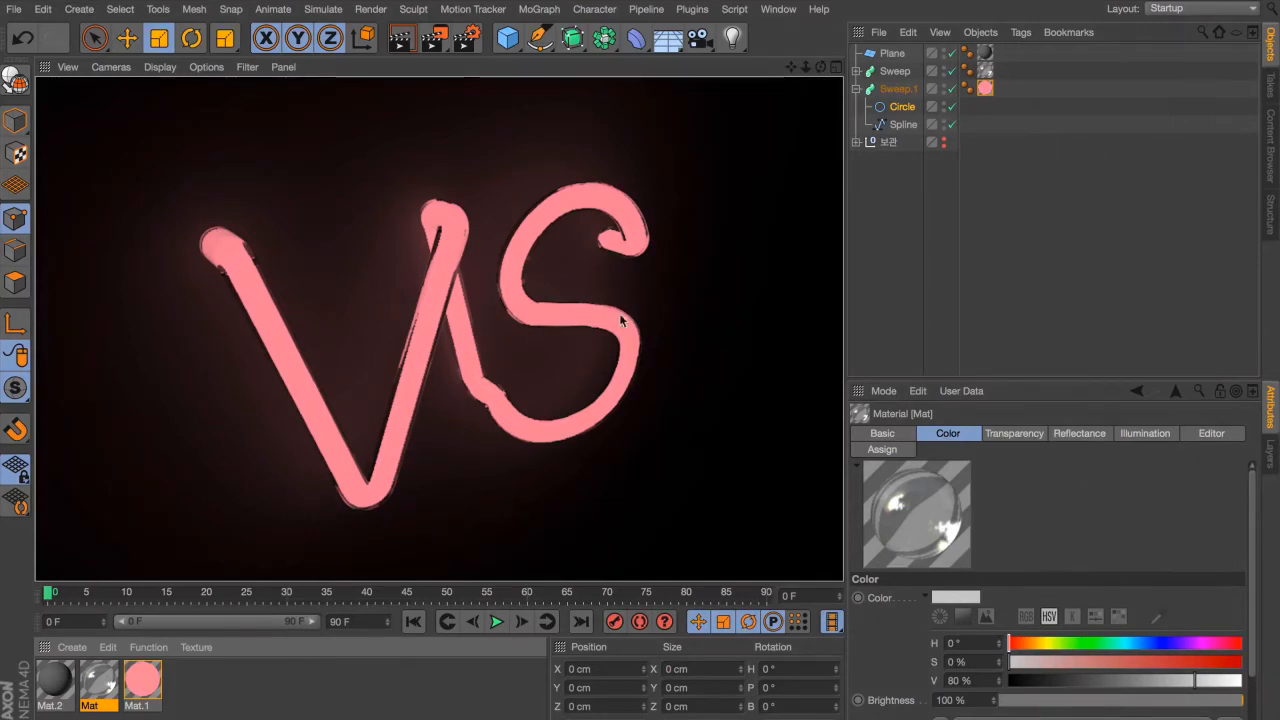
Step: Set the Luminance brightness of the pink material to 150%
{"action": "double_click", "coordinate": [152, 693]}
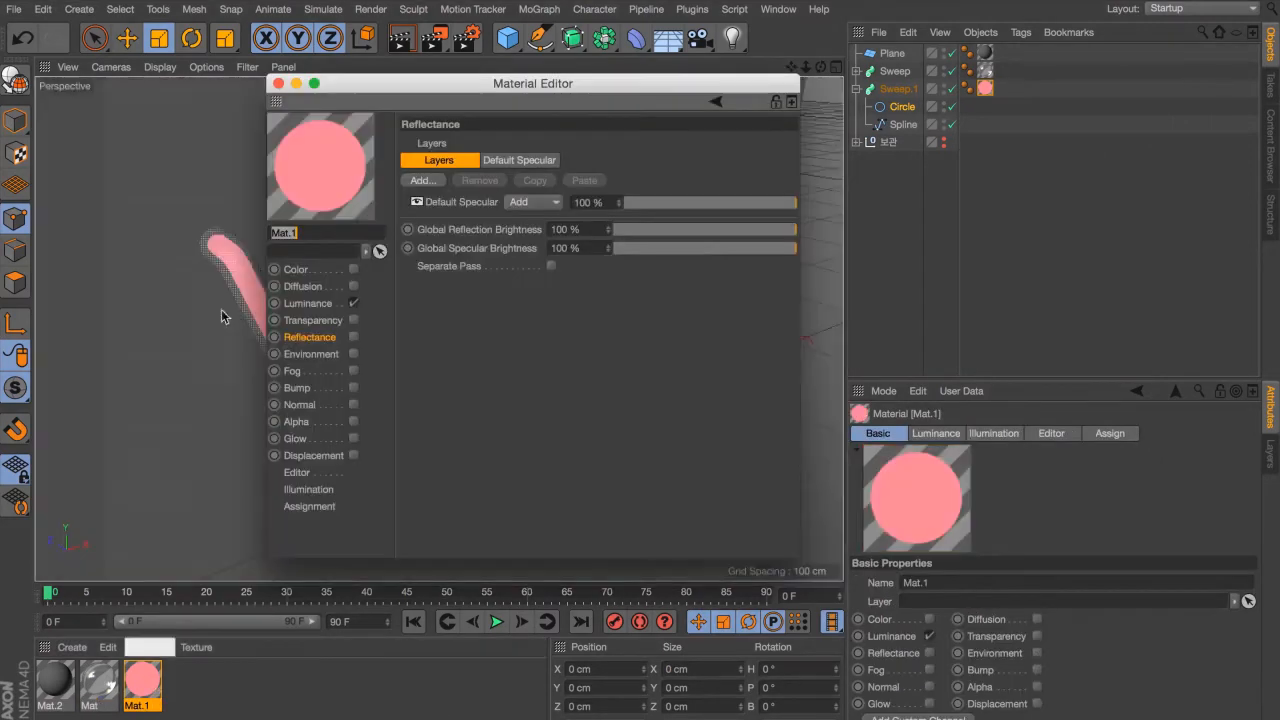
{"action": "left_click_drag", "start_coordinate": [450, 92], "coordinate": [670, 97]}
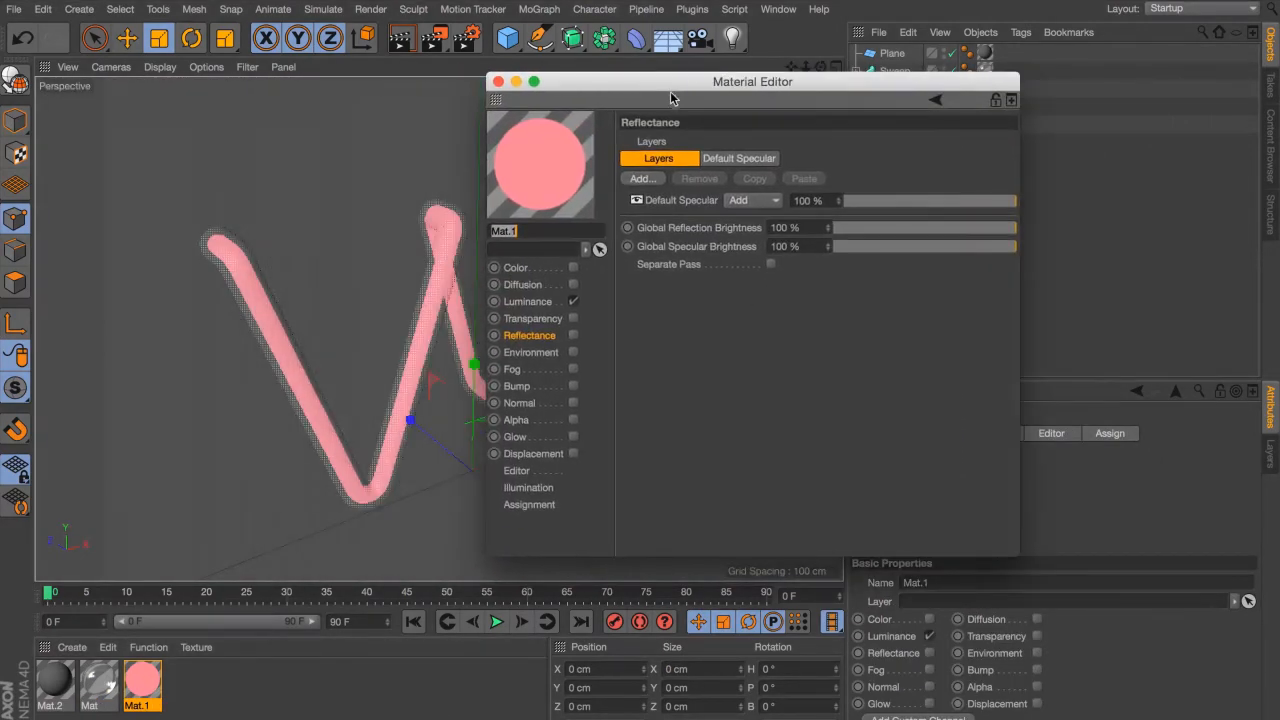
{"action": "left_click", "coordinate": [563, 299]}
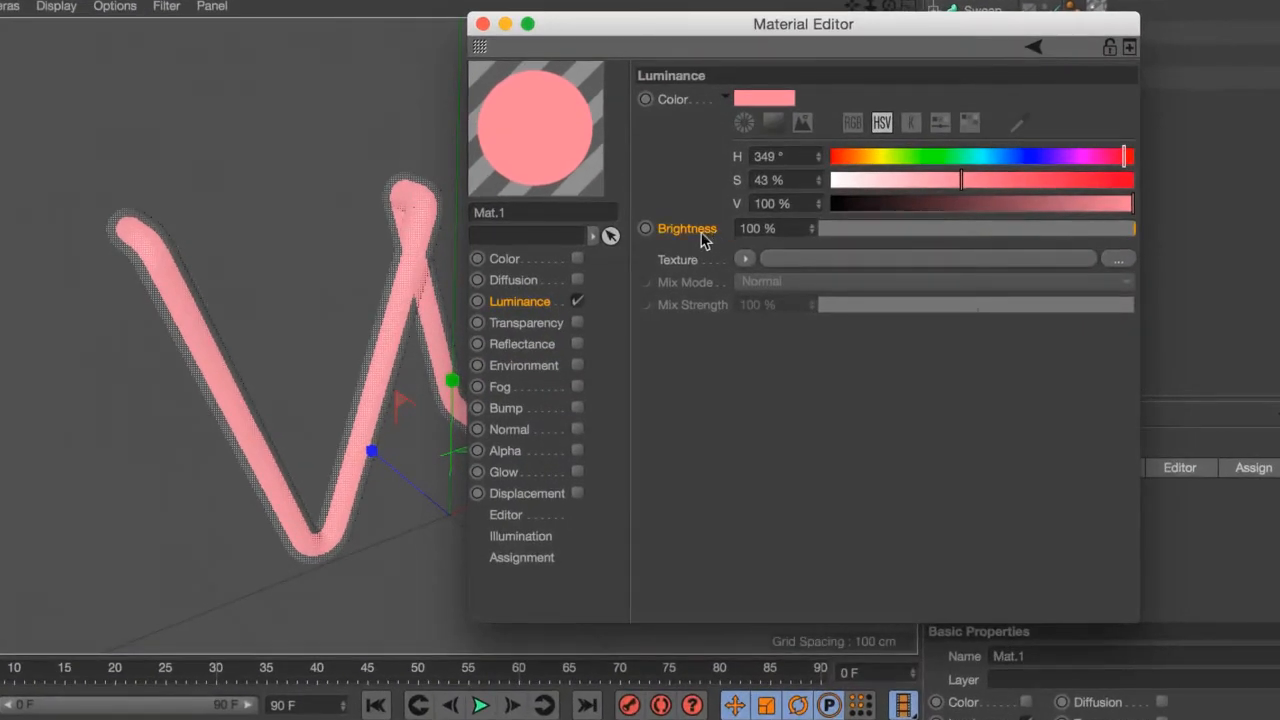
{"action": "left_click", "coordinate": [770, 229]}
{"action": "type", "text": "150"}
{"action": "key", "text": "Return"}
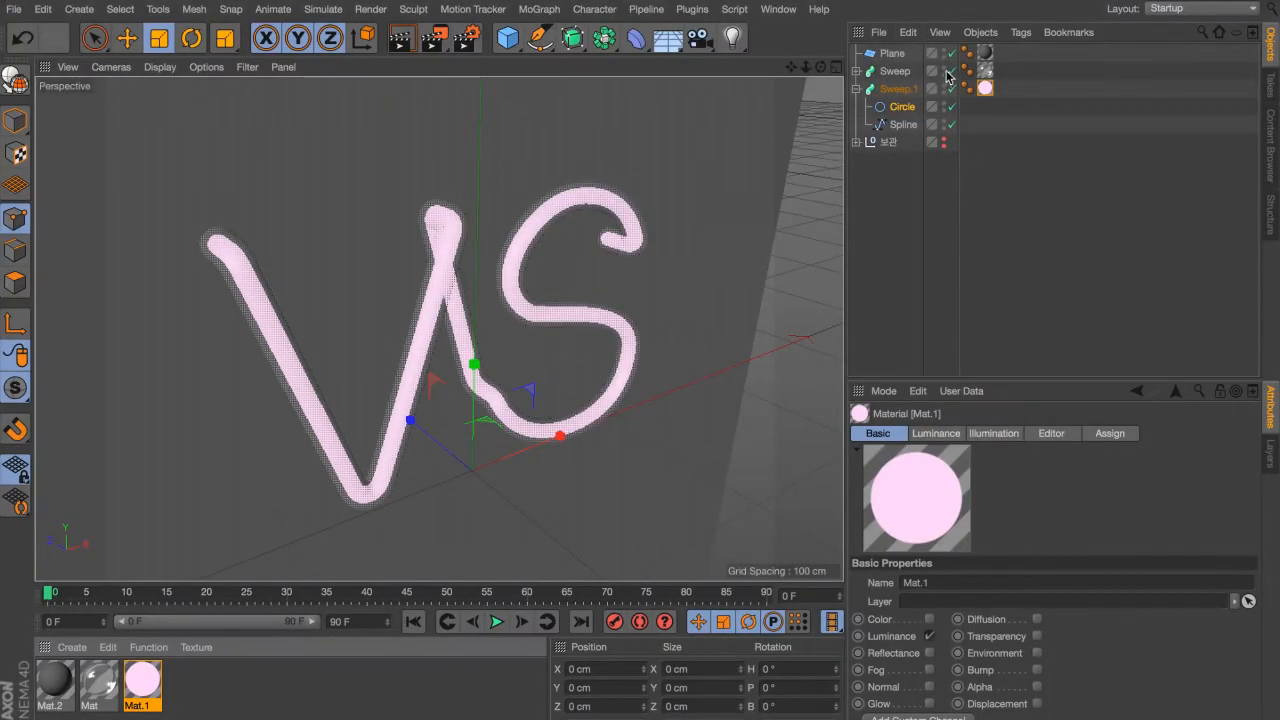
Step: Render the view with the glass sweep disabled, and undo both the disabling and the pink material's brightness change
{"action": "left_click", "coordinate": [950, 72]}
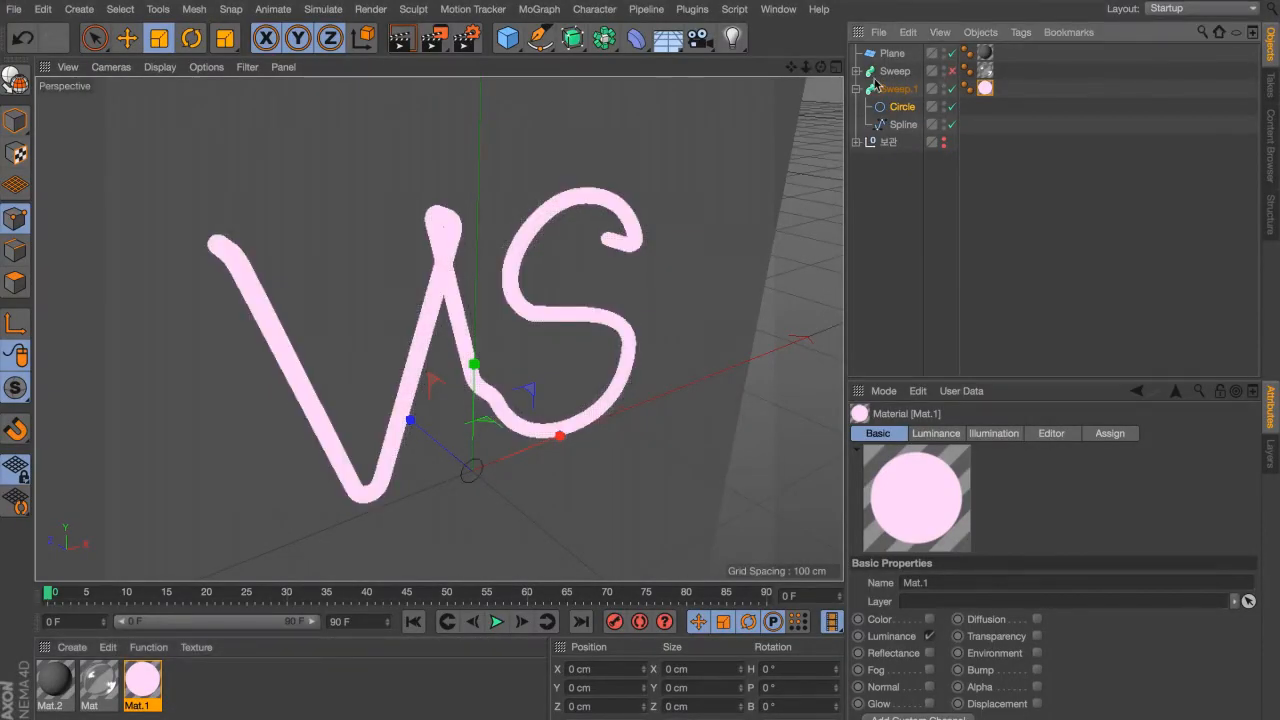
{"action": "left_click", "coordinate": [418, 40]}
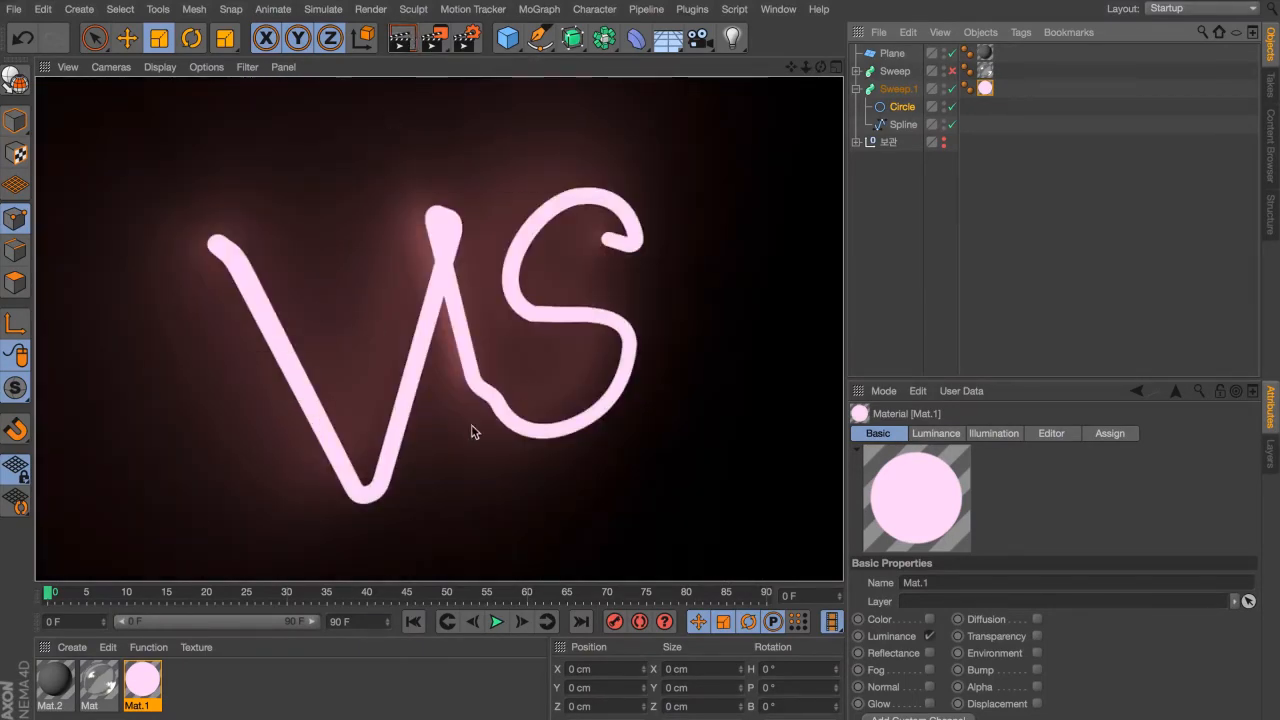
{"action": "double_click", "coordinate": [142, 680]}
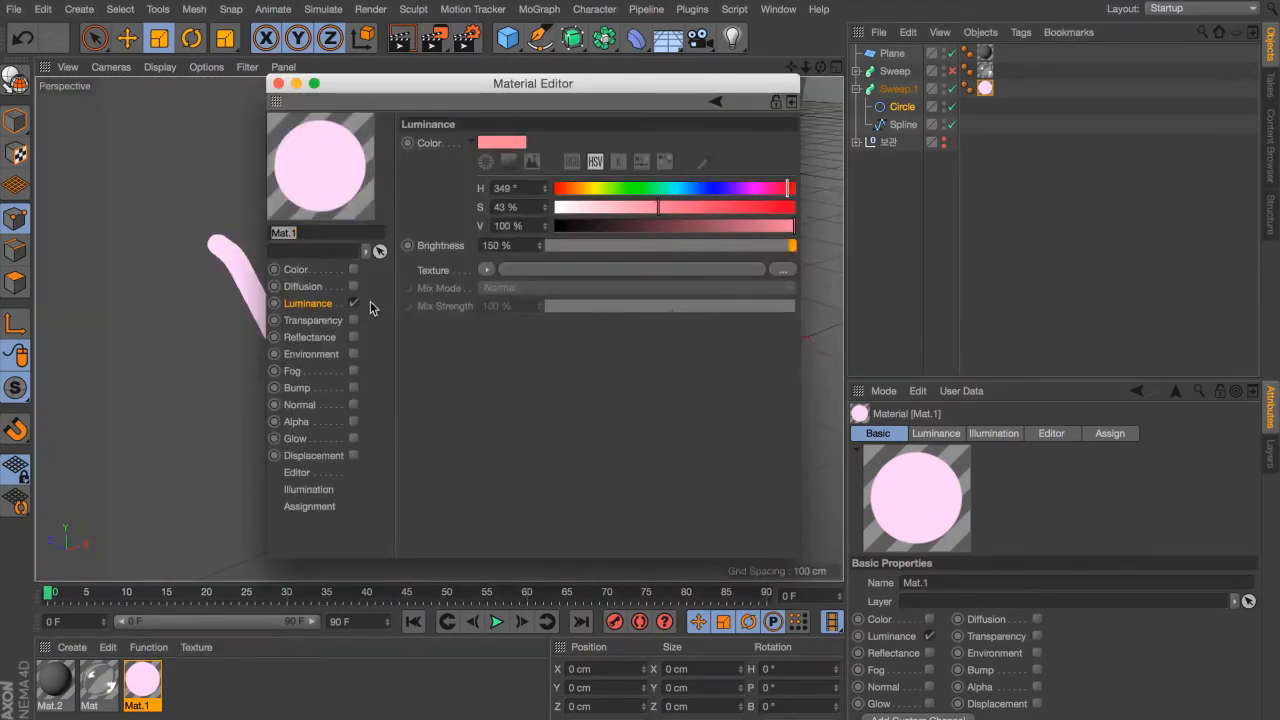
{"action": "key", "text": "super+z"}
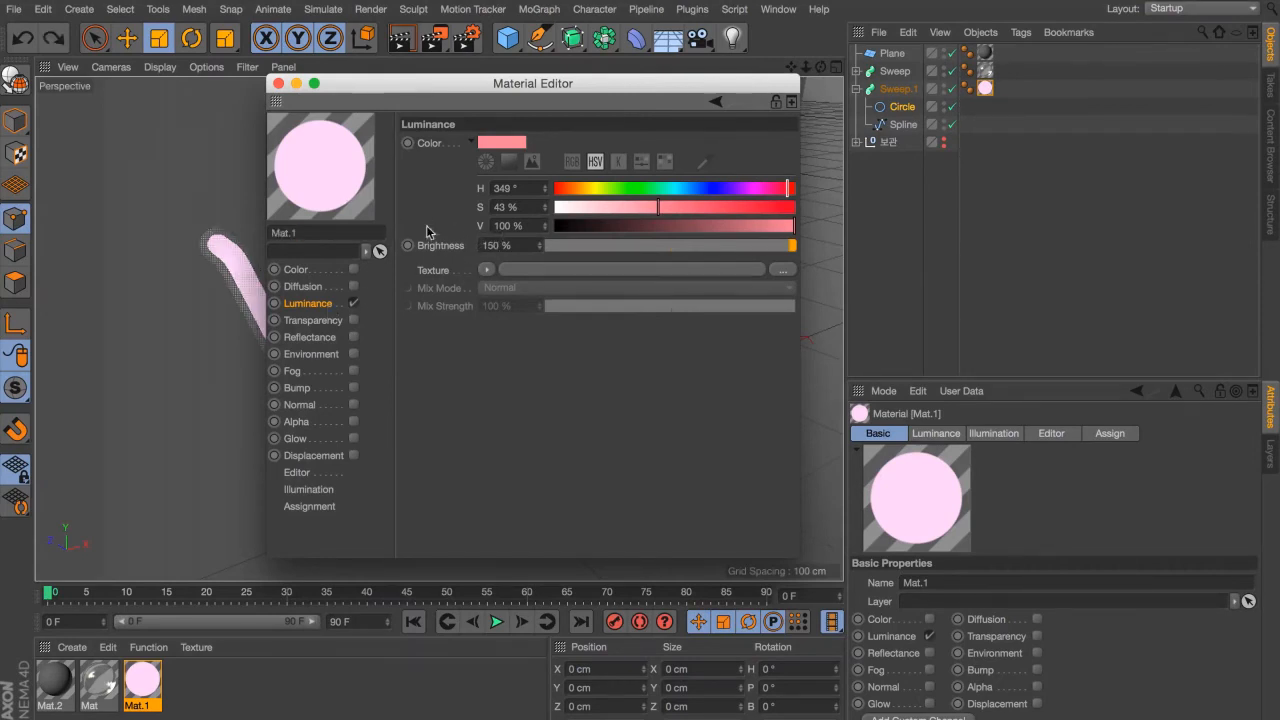
{"action": "key", "text": "super+z"}
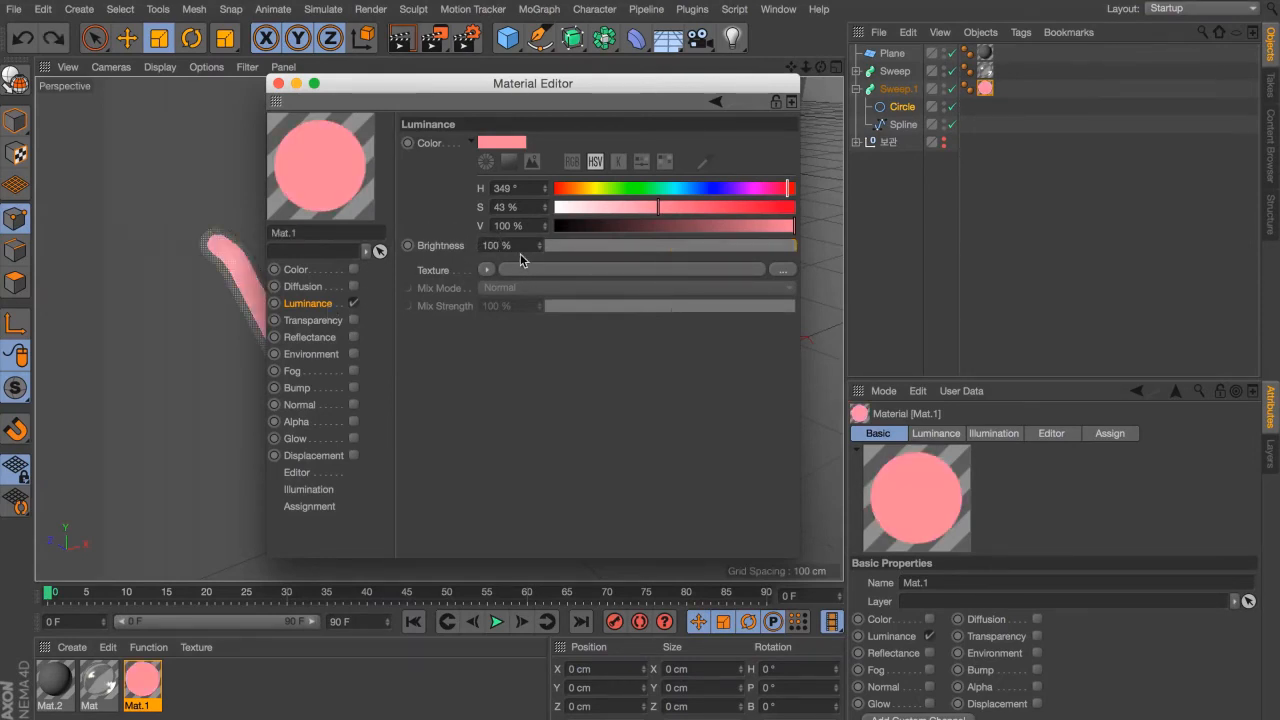
Step: Hide the glass sweep in viewport and render, and set the pink material's Generate GI strength to 200%
{"action": "left_click", "coordinate": [943, 73], "text": "alt"}
{"action": "left_click", "coordinate": [943, 73], "text": "alt"}
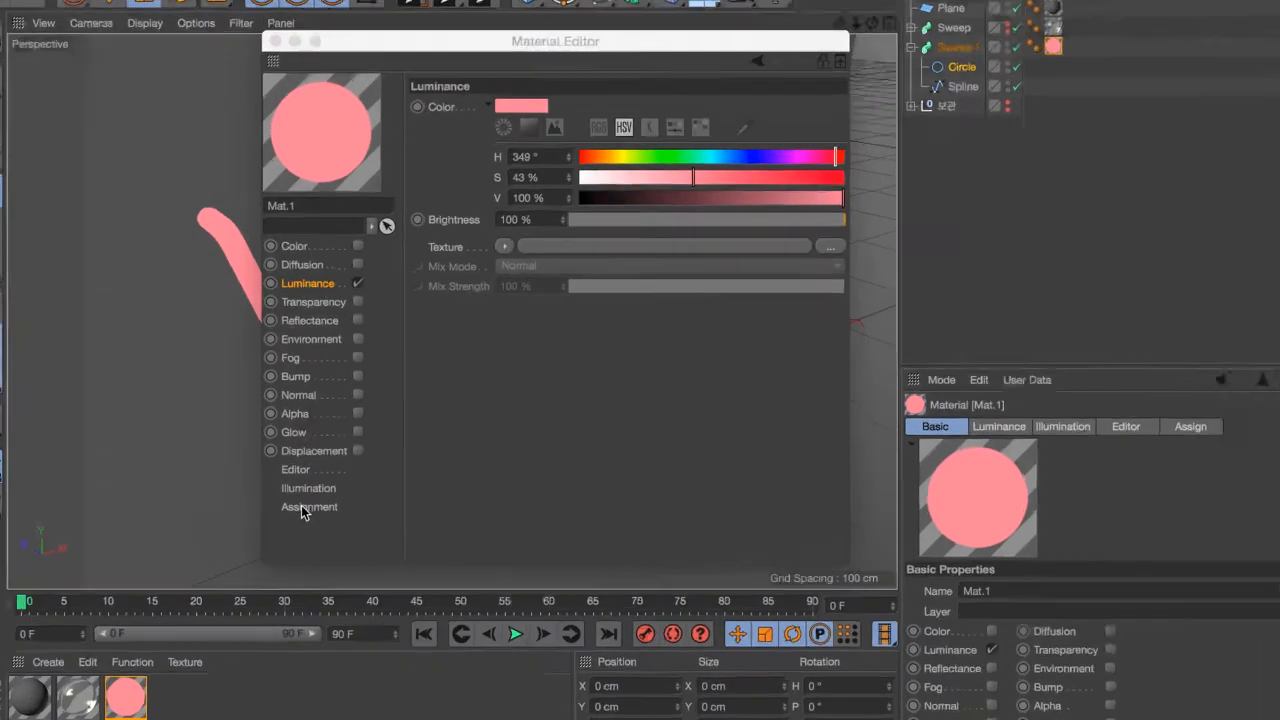
{"action": "left_click", "coordinate": [305, 489]}
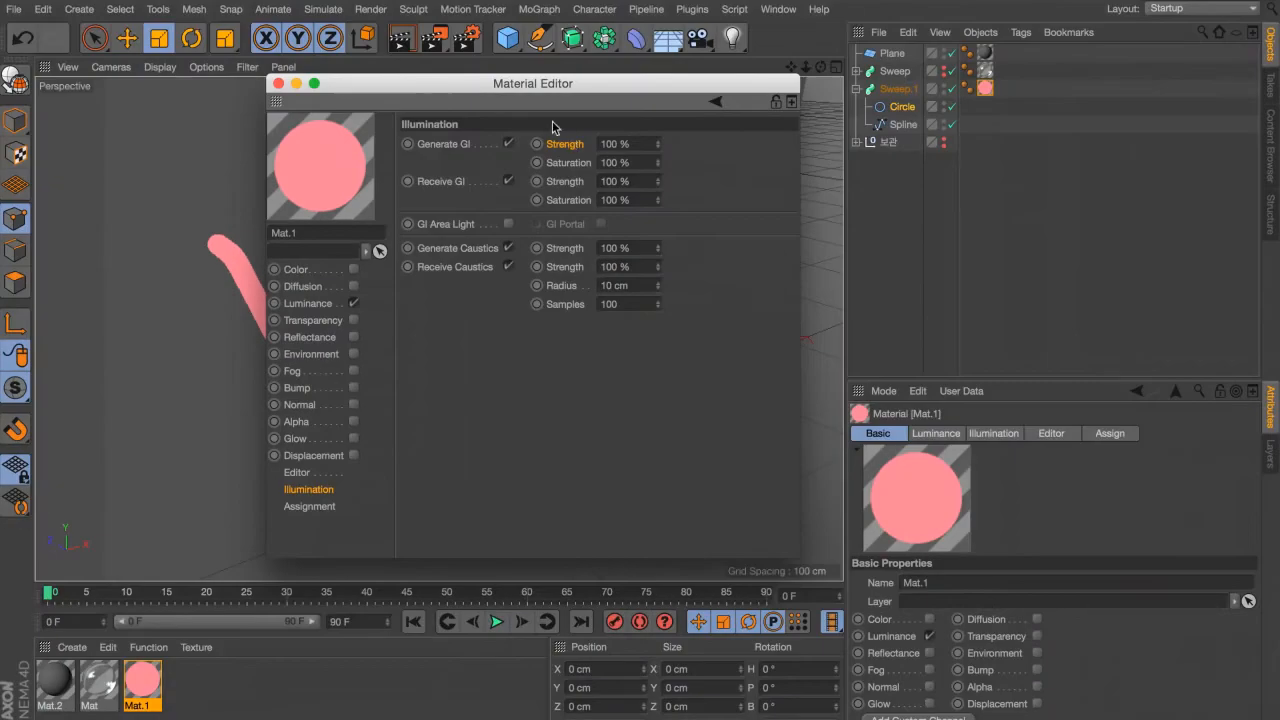
{"action": "left_click_drag", "start_coordinate": [706, 2], "coordinate": [1195, 119]}
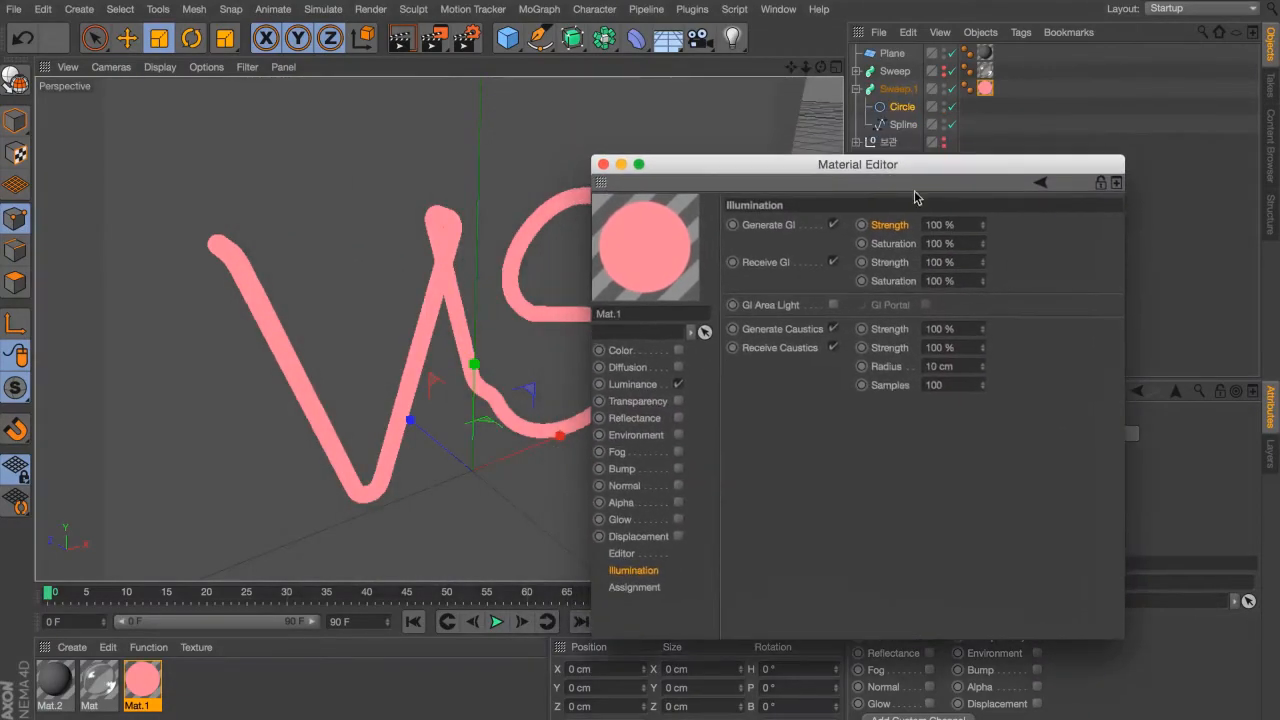
{"action": "left_click", "coordinate": [1244, 205]}
{"action": "double_click", "coordinate": [933, 222]}
{"action": "type", "text": "10"}
{"action": "type", "text": "00"}
{"action": "key", "text": "Return"}
{"action": "key", "text": "super+w"}
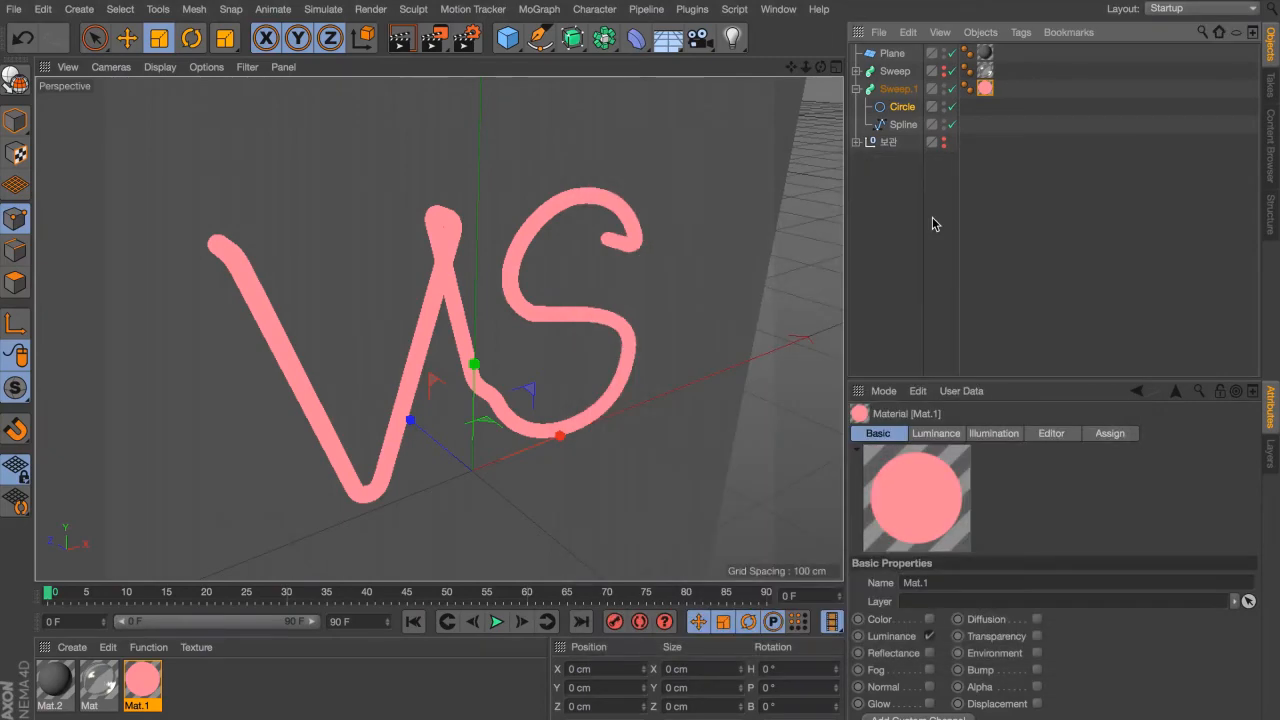
Step: Render the pink VS in the view and again in the Picture Viewer
{"action": "key", "text": "super+r"}
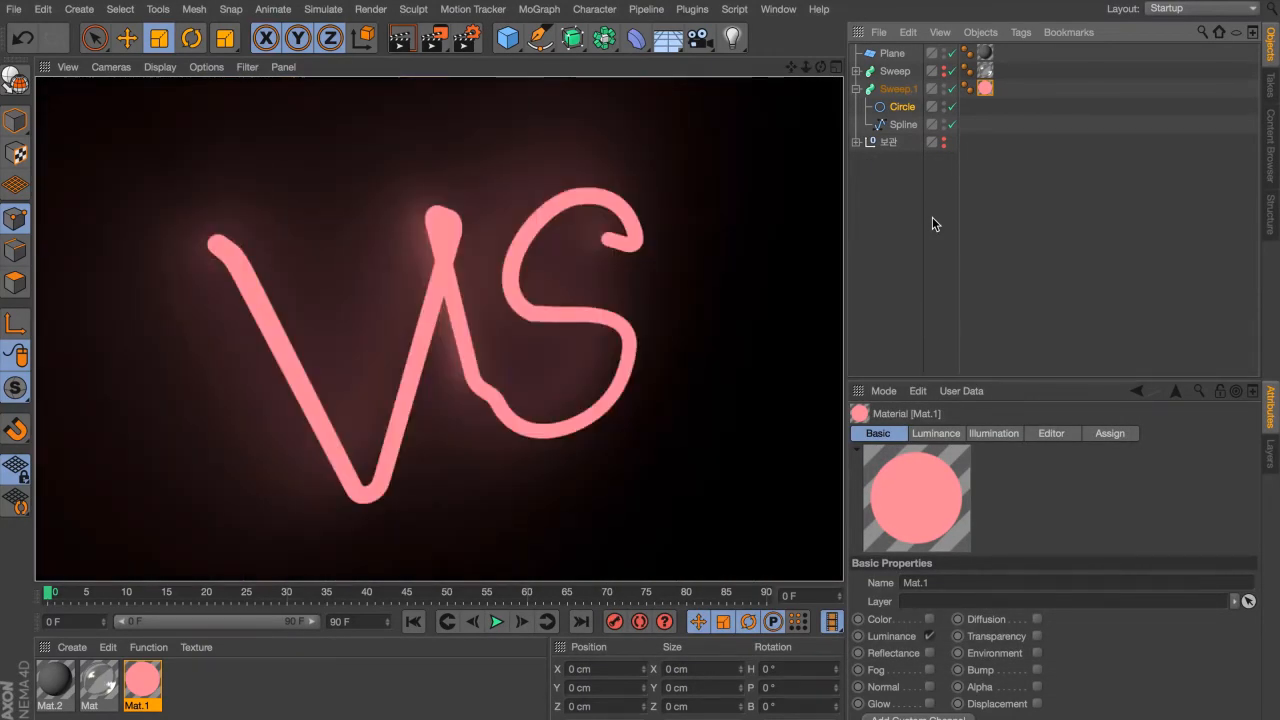
{"action": "left_click", "coordinate": [433, 40]}
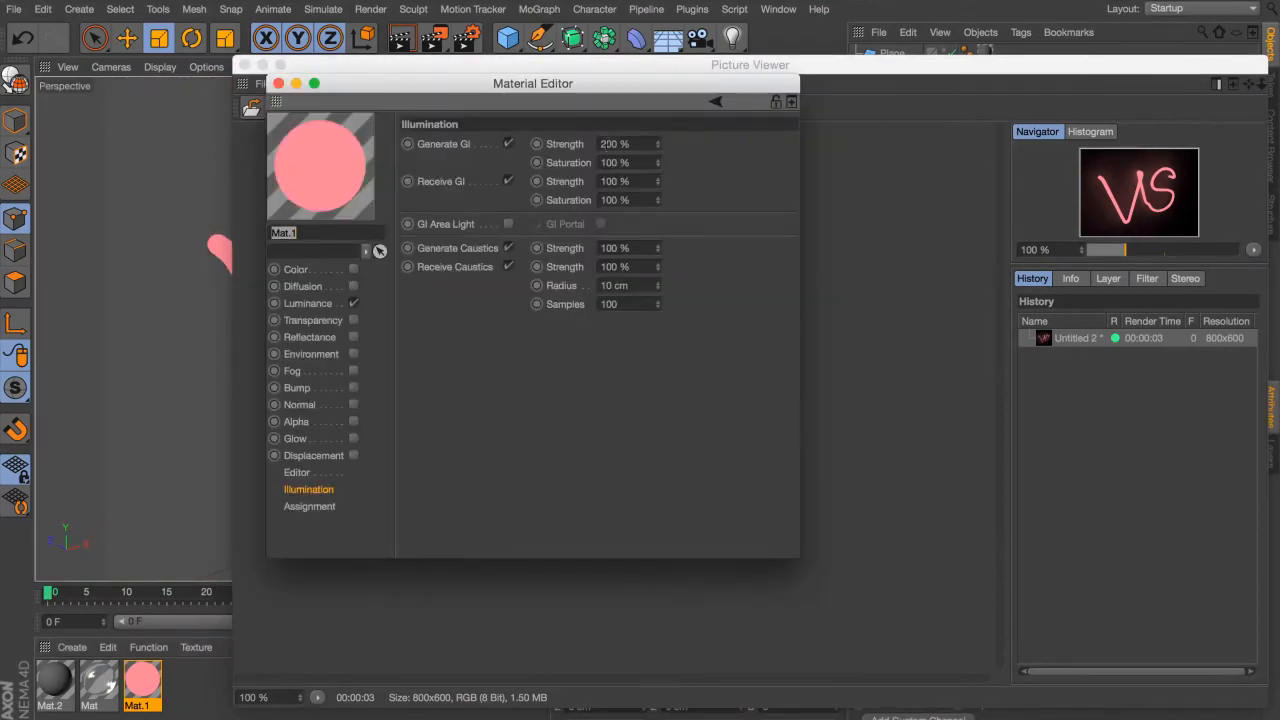
Step: Set the pink material's Generate GI strength to 700% and render the scene in the Picture Viewer
{"action": "left_click_drag", "start_coordinate": [606, 144], "coordinate": [583, 147]}
{"action": "left_click", "coordinate": [851, 229]}
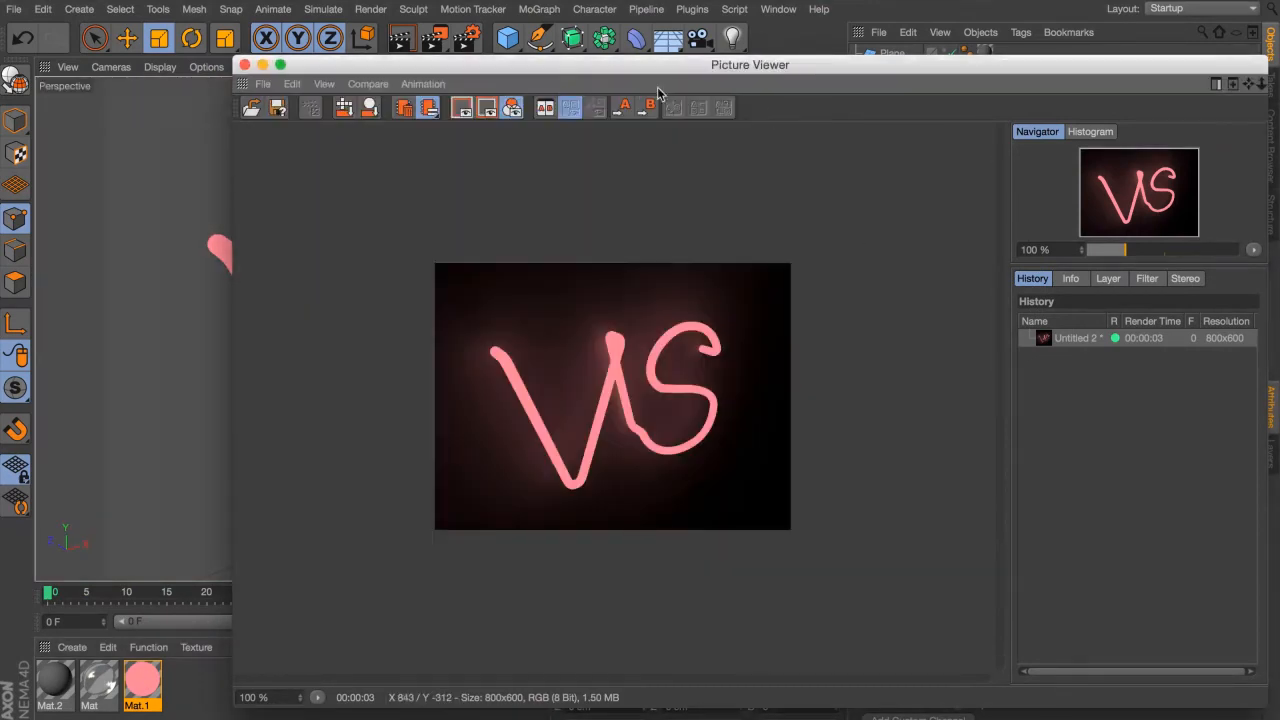
{"action": "left_click", "coordinate": [434, 40]}
{"action": "left_click_drag", "start_coordinate": [846, 64], "coordinate": [796, 38]}
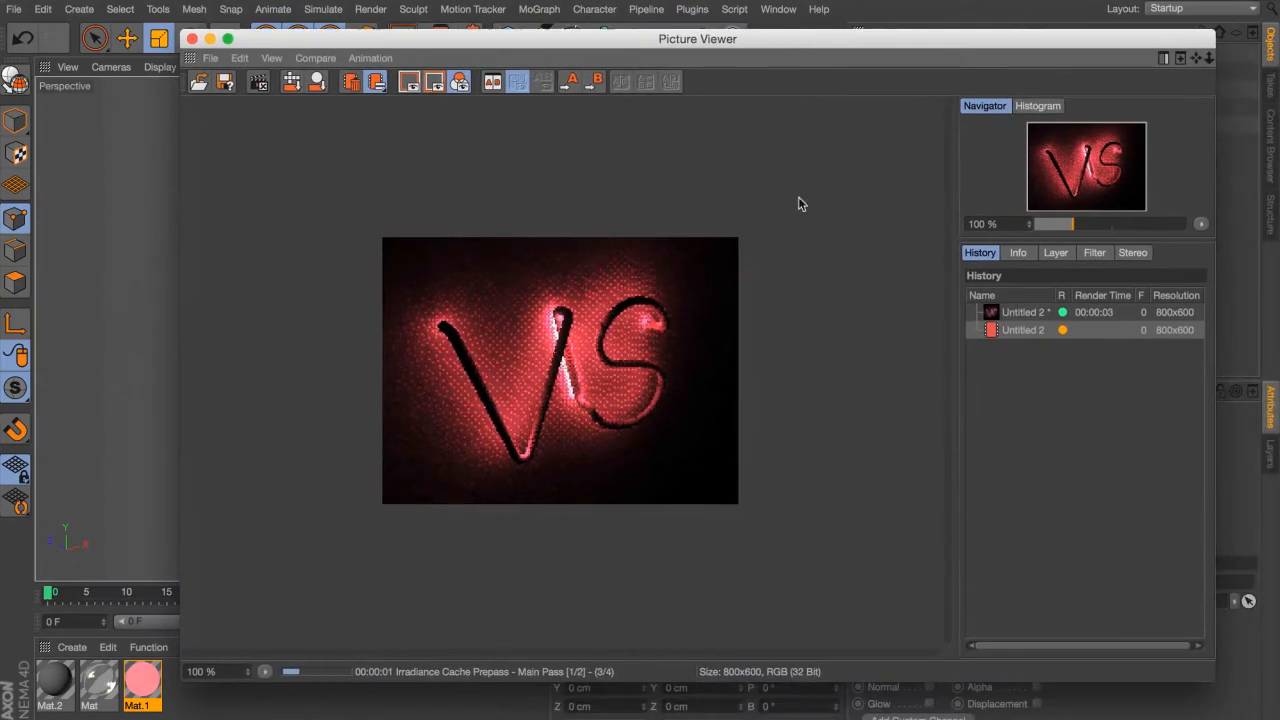
Step: Enlarge the rendered image and compare the glow of the two renders in the Picture Viewer history
{"action": "scroll", "coordinate": [585, 350], "scroll_direction": "up", "scroll_amount": 3}
{"action": "scroll", "coordinate": [585, 350], "scroll_direction": "down", "scroll_amount": 2}
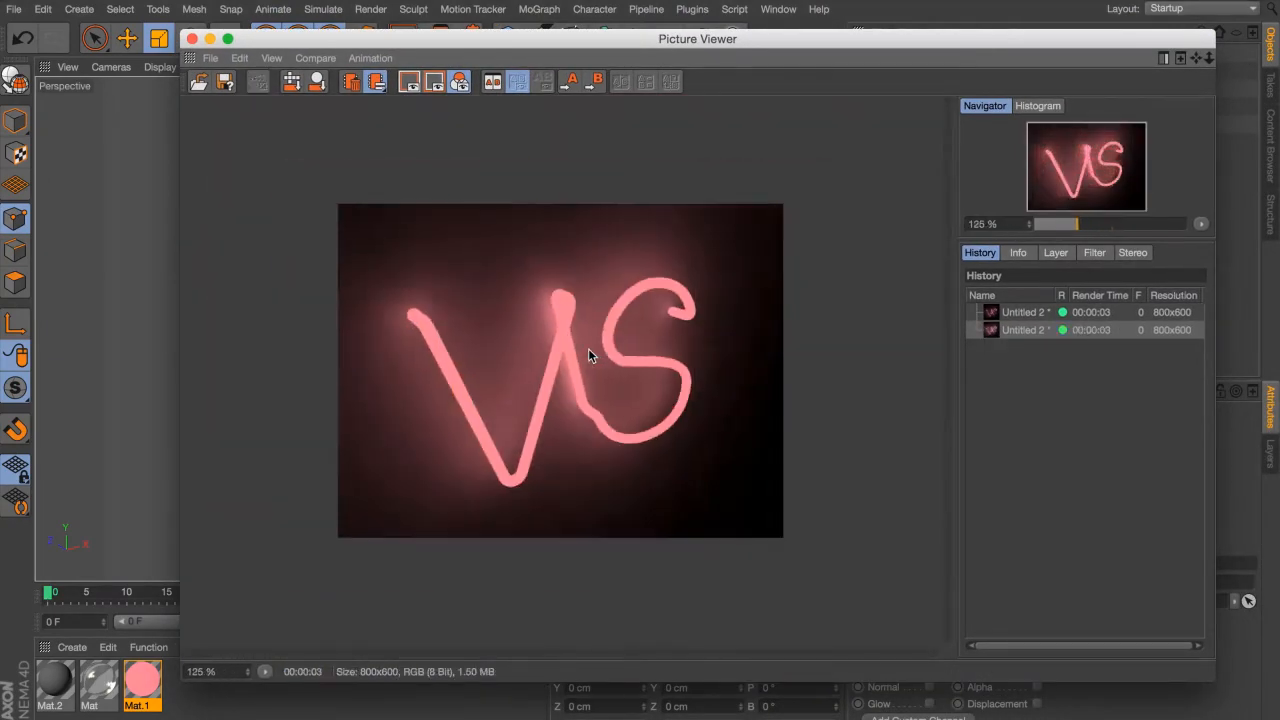
{"action": "scroll", "coordinate": [588, 350], "scroll_direction": "up", "scroll_amount": 2}
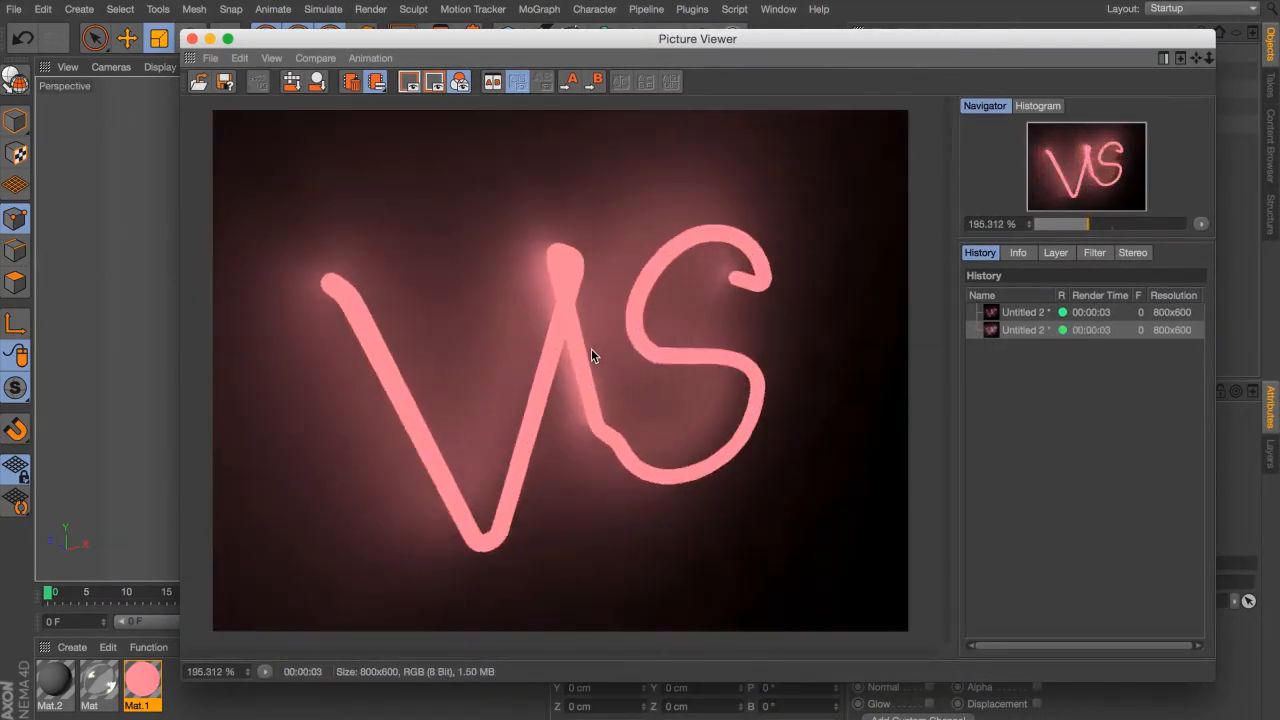
{"action": "left_click", "coordinate": [1027, 314]}
{"action": "left_click", "coordinate": [1025, 330]}
{"action": "left_click", "coordinate": [1027, 314]}
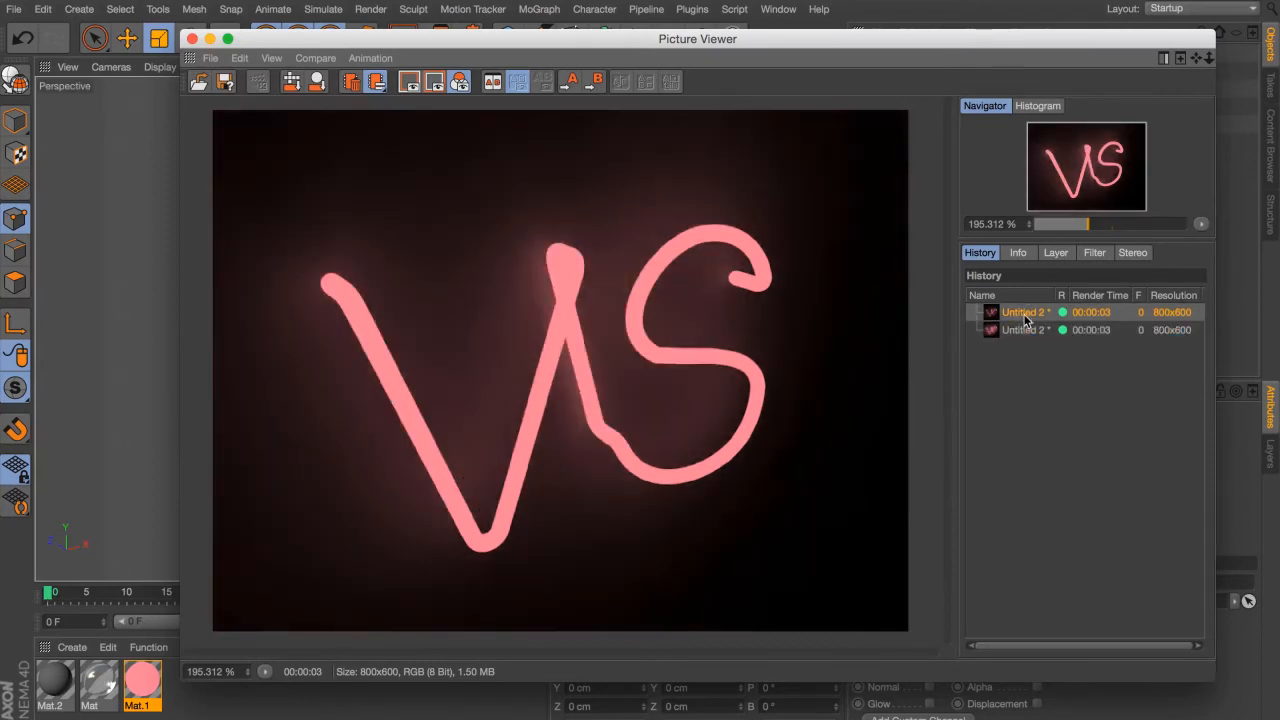
{"action": "left_click", "coordinate": [1022, 330]}
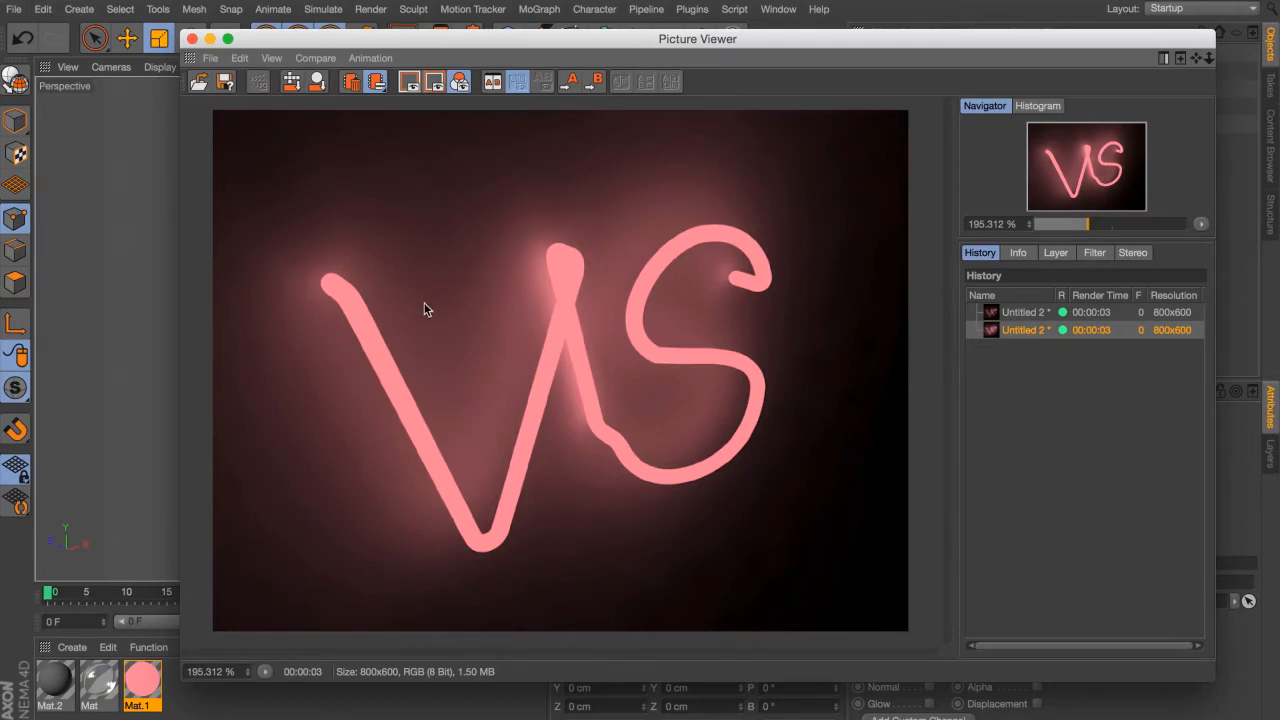
Step: Enable GI Area Light in the pink material's Illumination settings and render the scene in the Picture Viewer
{"action": "double_click", "coordinate": [142, 680]}
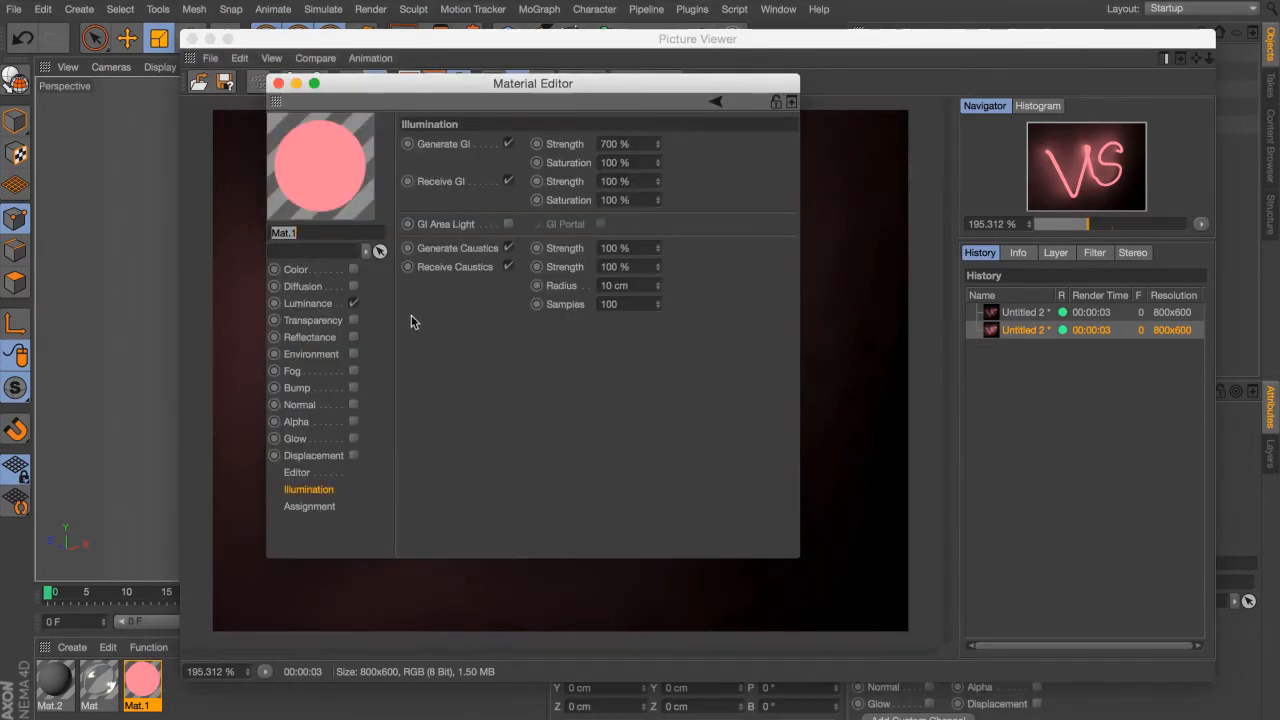
{"action": "left_click", "coordinate": [468, 226]}
{"action": "left_click", "coordinate": [508, 224]}
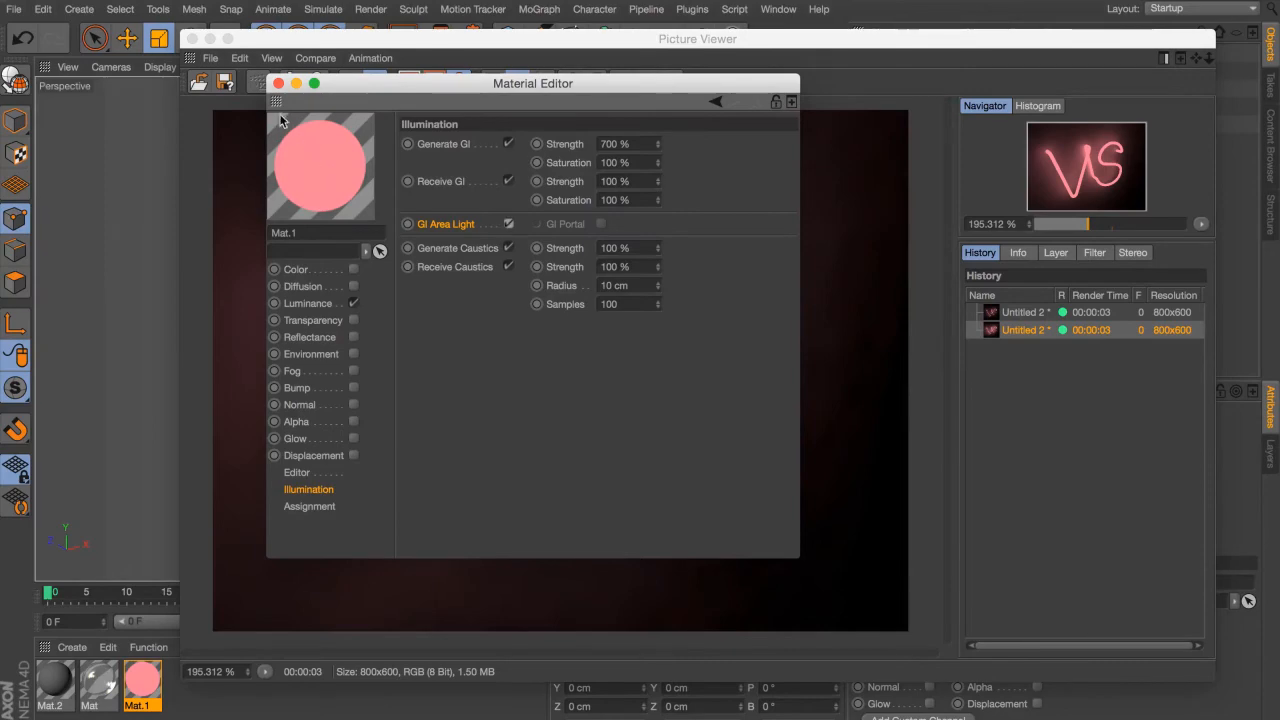
{"action": "left_click", "coordinate": [279, 83]}
{"action": "left_click_drag", "start_coordinate": [404, 45], "coordinate": [398, 61]}
{"action": "left_click", "coordinate": [437, 38]}
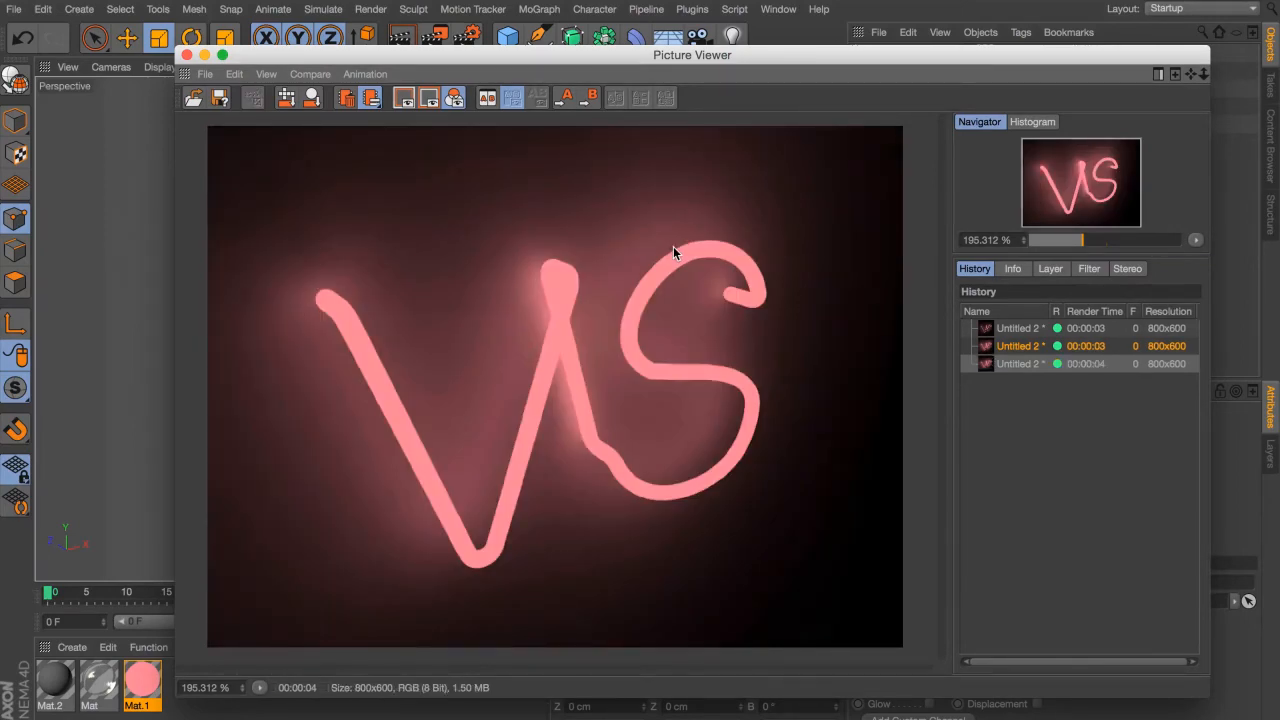
{"action": "key", "text": "super+w"}
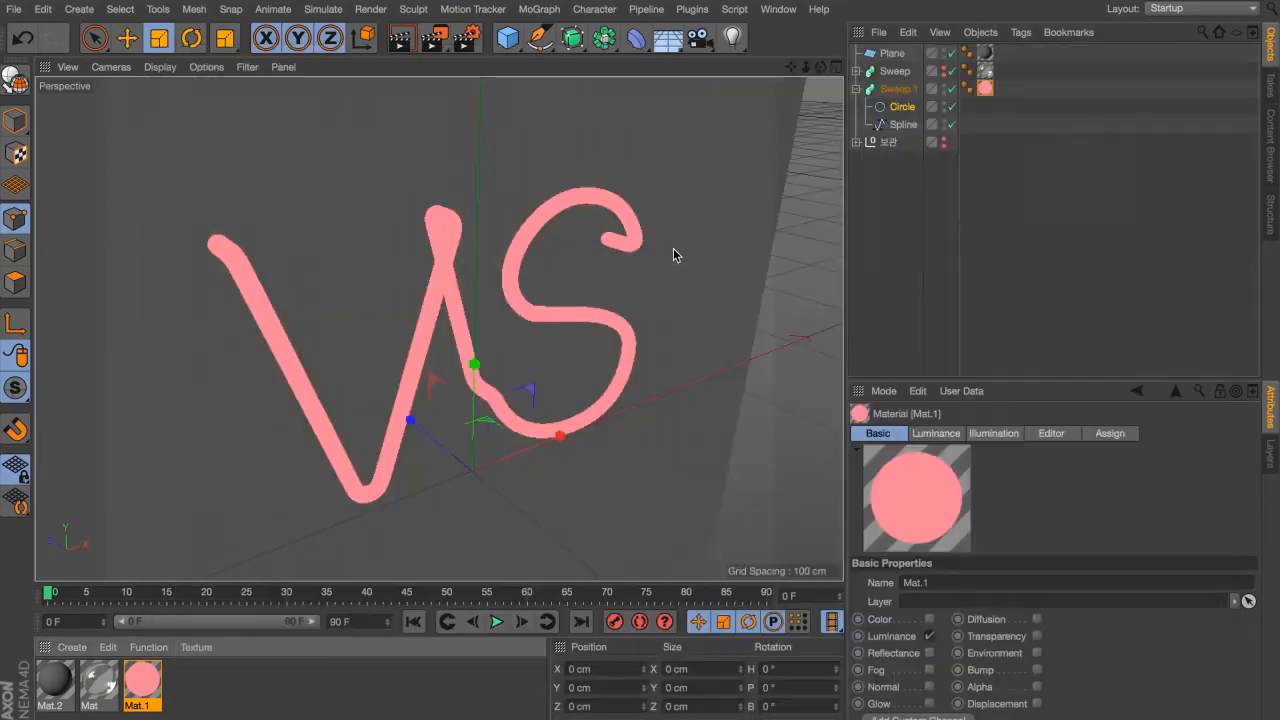
Step: Make the glass sweep visible again around the pink core and view the VS closer up
{"action": "left_click", "coordinate": [945, 72]}
{"action": "left_click_drag", "start_coordinate": [672, 352], "coordinate": [689, 298], "text": "alt"}
{"action": "right_click_drag", "start_coordinate": [554, 288], "coordinate": [572, 283], "text": "alt"}
{"action": "left_click_drag", "start_coordinate": [571, 288], "coordinate": [491, 332], "text": "alt"}
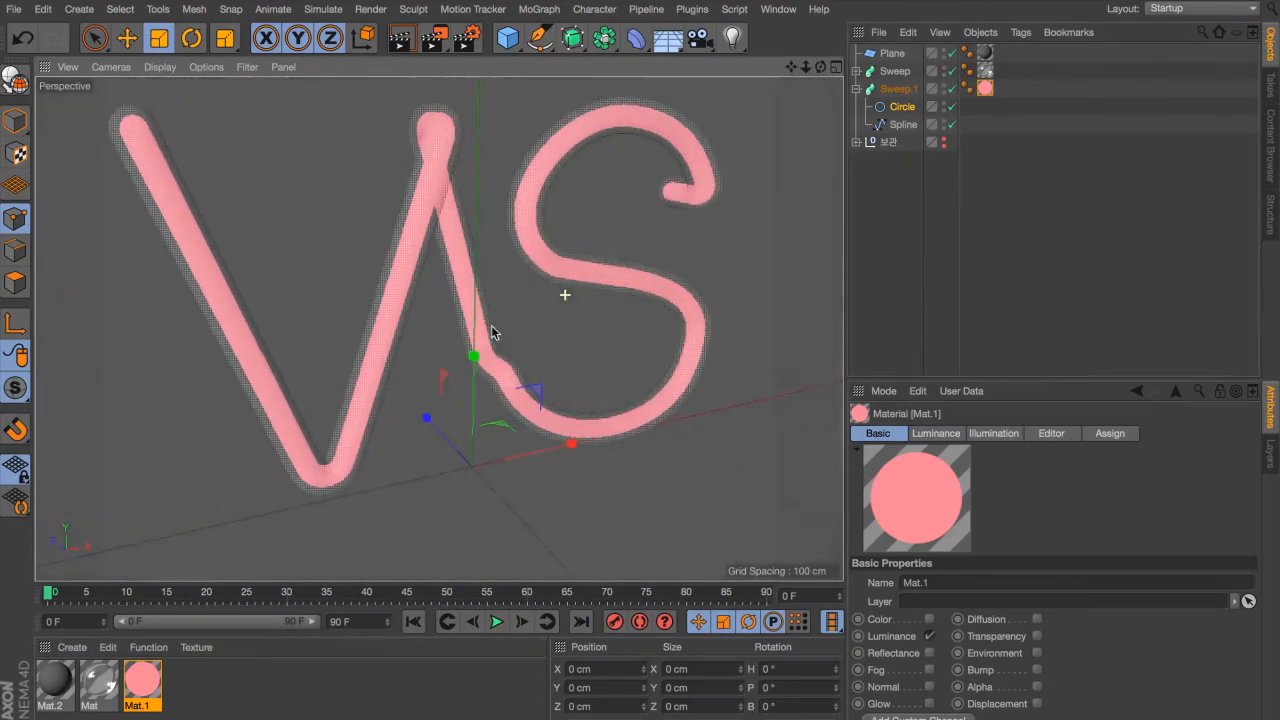
Step: Switch to the browser and examine the neon sign reference photos on Pinterest for their glow and tube ends
{"action": "left_click_drag", "start_coordinate": [604, 290], "coordinate": [588, 294], "text": "alt"}
{"action": "key", "text": "super+Tab"}
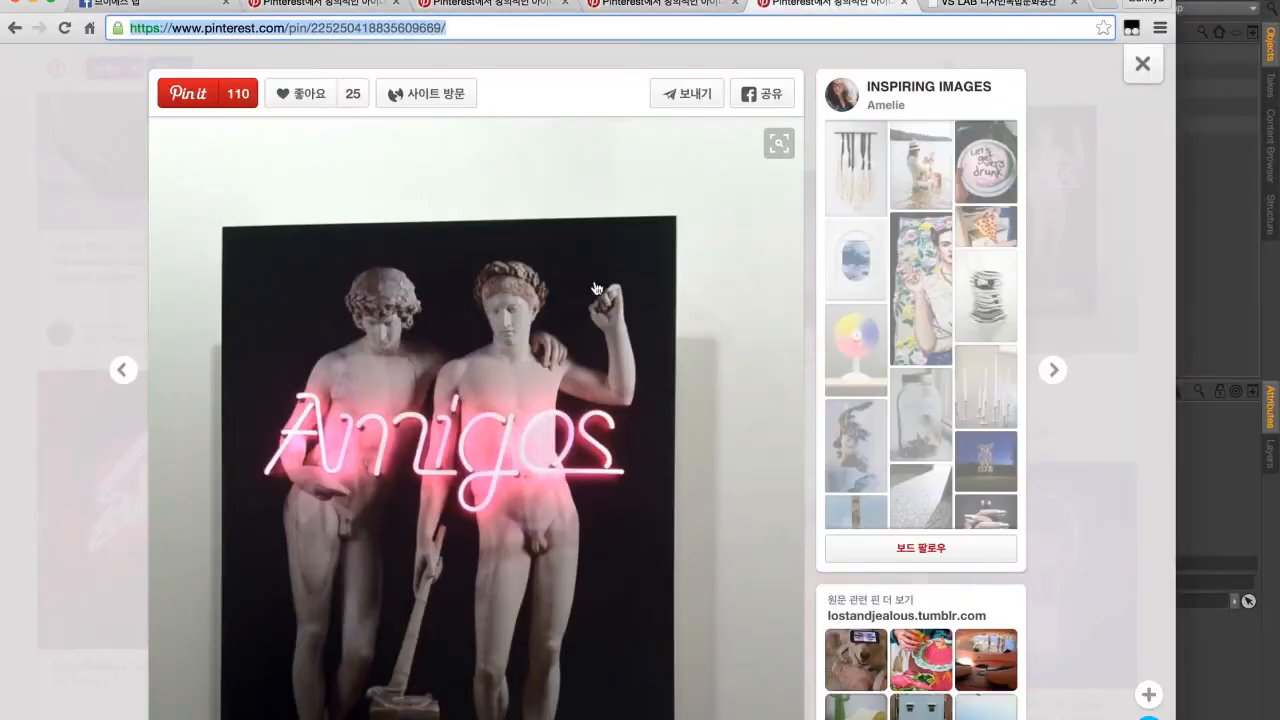
{"action": "left_click", "coordinate": [642, 5]}
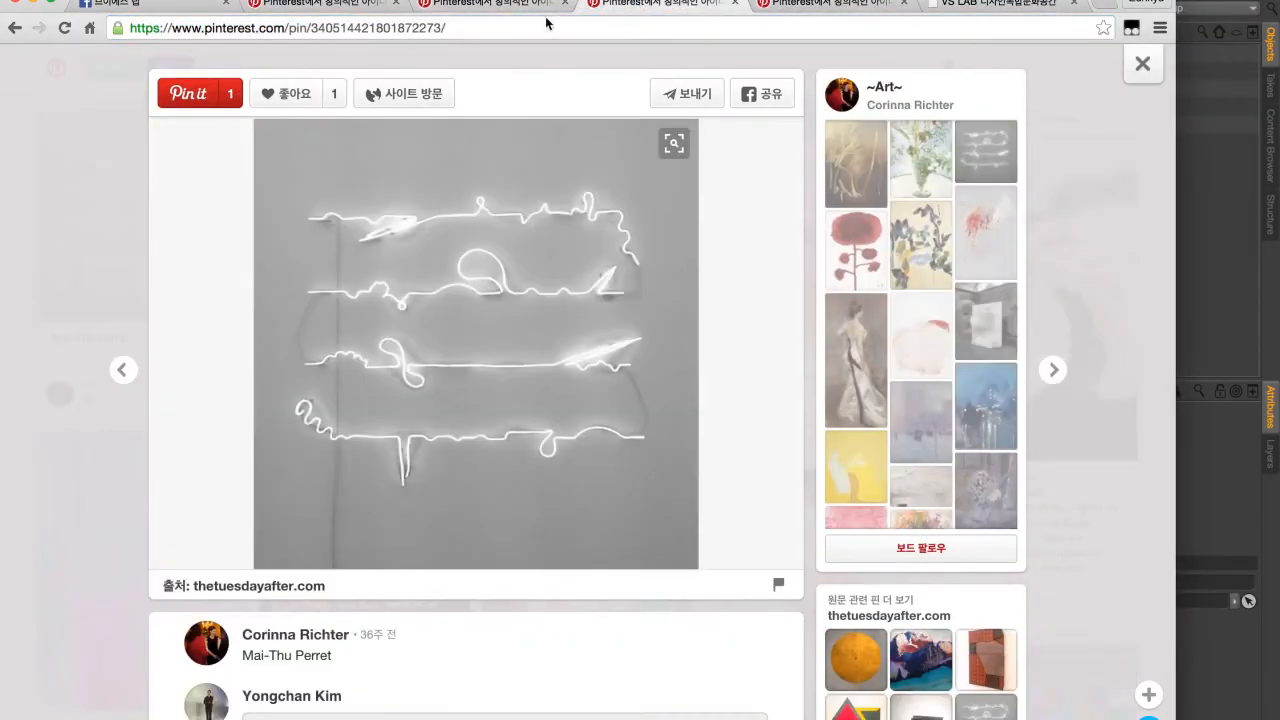
{"action": "left_click", "coordinate": [352, 14]}
{"action": "left_click", "coordinate": [448, 8]}
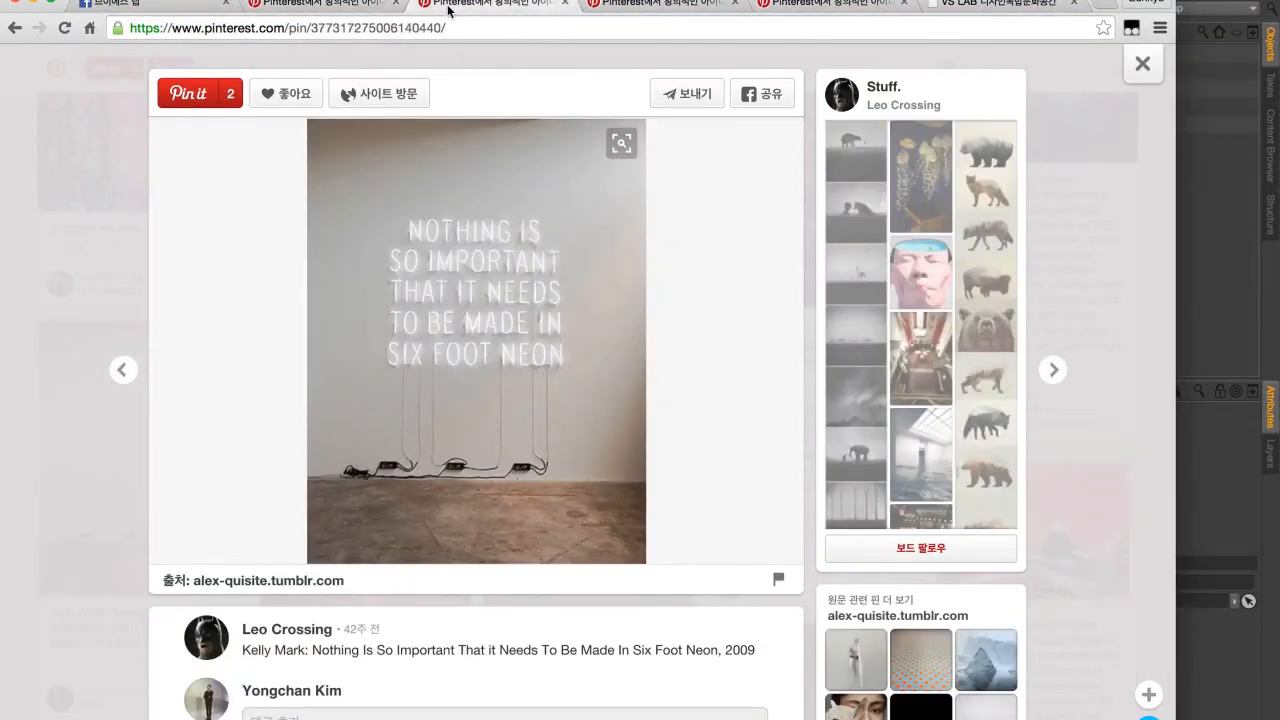
{"action": "left_click", "coordinate": [350, 8]}
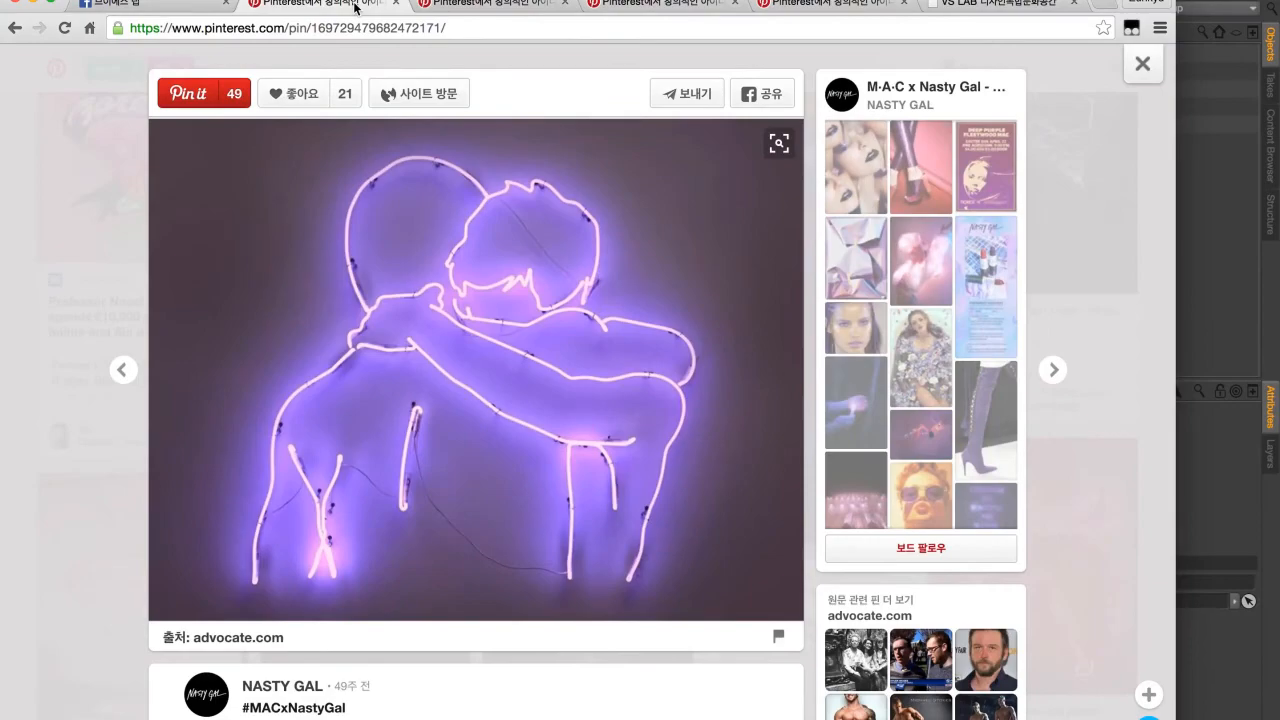
{"action": "key", "text": "super+Tab"}
Step: Add an area light to the scene and move it out in front of the VS lettering
{"action": "left_click_drag", "start_coordinate": [501, 208], "coordinate": [625, 225], "text": "alt"}
{"action": "scroll", "coordinate": [625, 225], "scroll_direction": "down", "scroll_amount": 6}
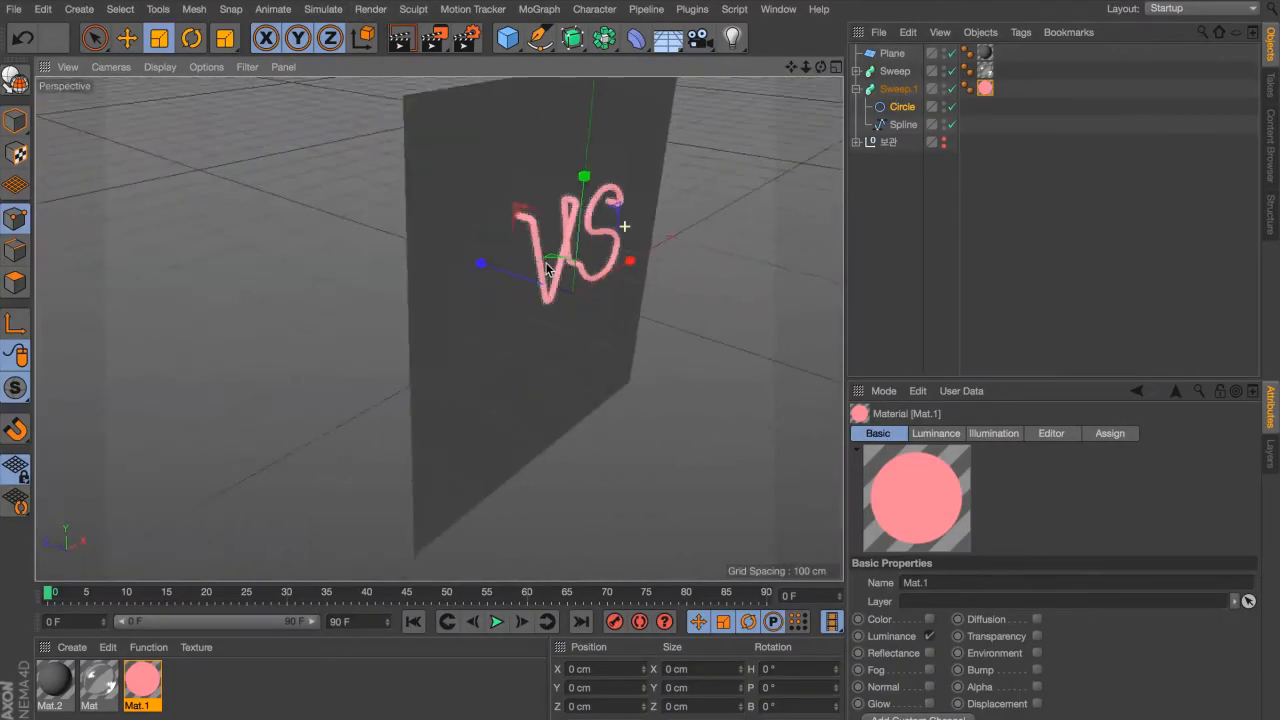
{"action": "middle_click_drag", "start_coordinate": [715, 148], "coordinate": [630, 164], "text": "alt"}
{"action": "left_click", "coordinate": [668, 38]}
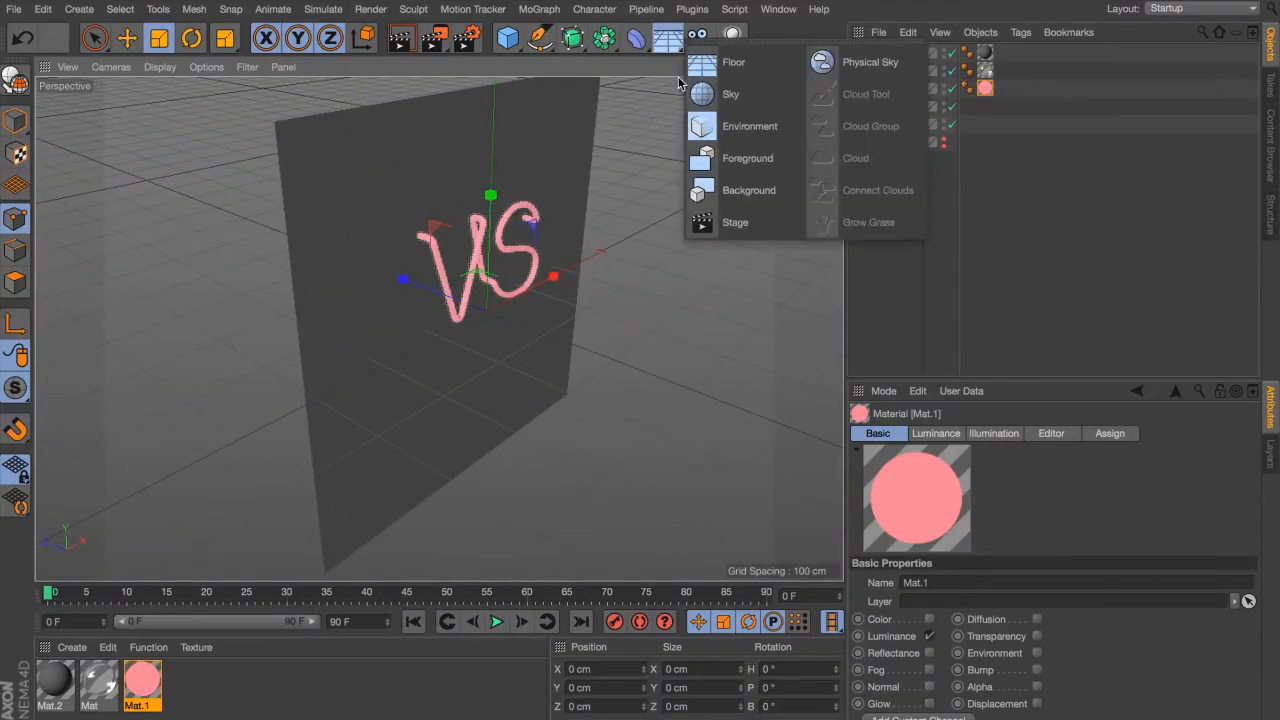
{"action": "left_click", "coordinate": [540, 38]}
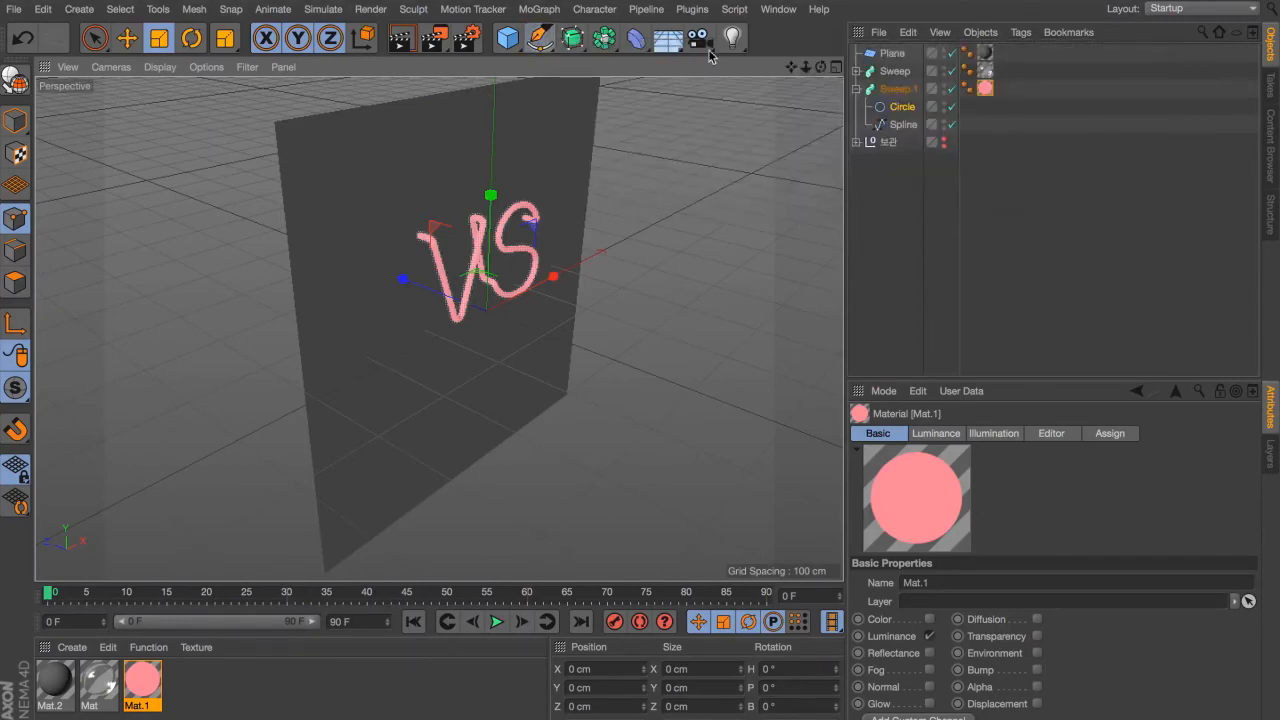
{"action": "left_click", "coordinate": [732, 38]}
{"action": "left_click", "coordinate": [905, 94]}
{"action": "key", "text": "e"}
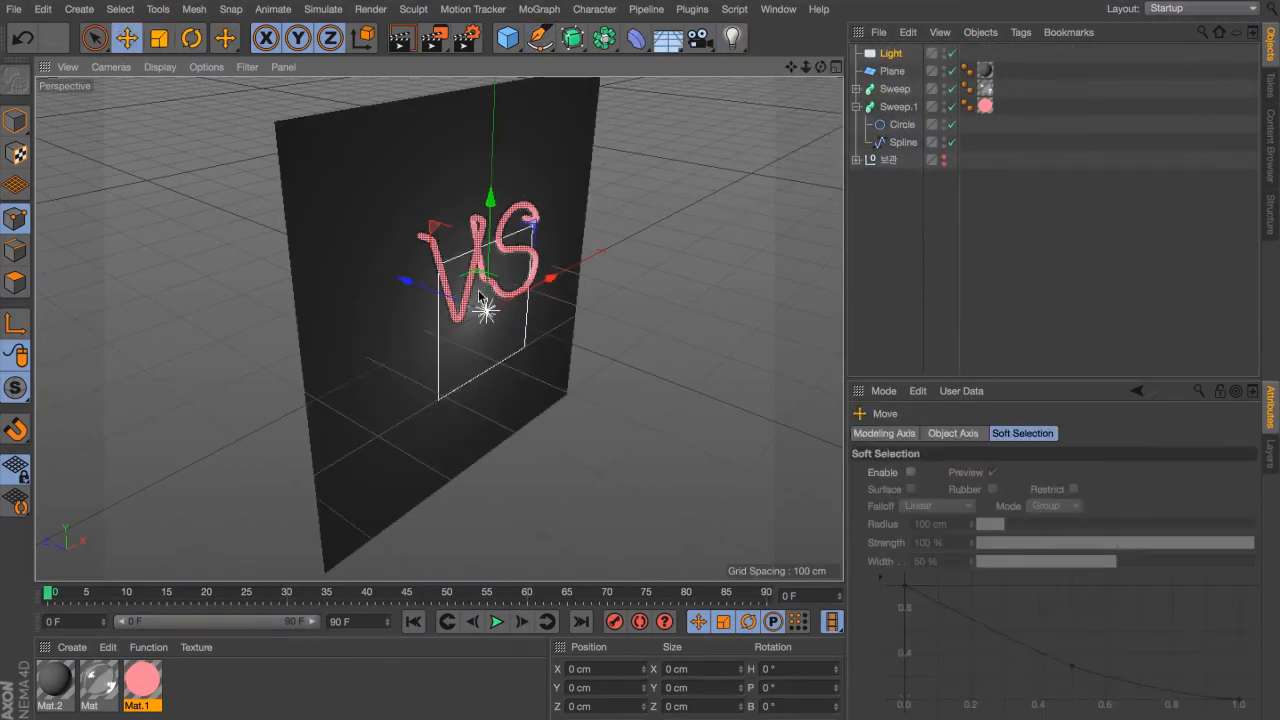
{"action": "left_click_drag", "start_coordinate": [489, 222], "coordinate": [671, 146]}
Step: Rotate the area light until it lies horizontally facing the floor and scale it up well beyond its original size
{"action": "left_click_drag", "start_coordinate": [744, 221], "coordinate": [337, 272], "text": "alt"}
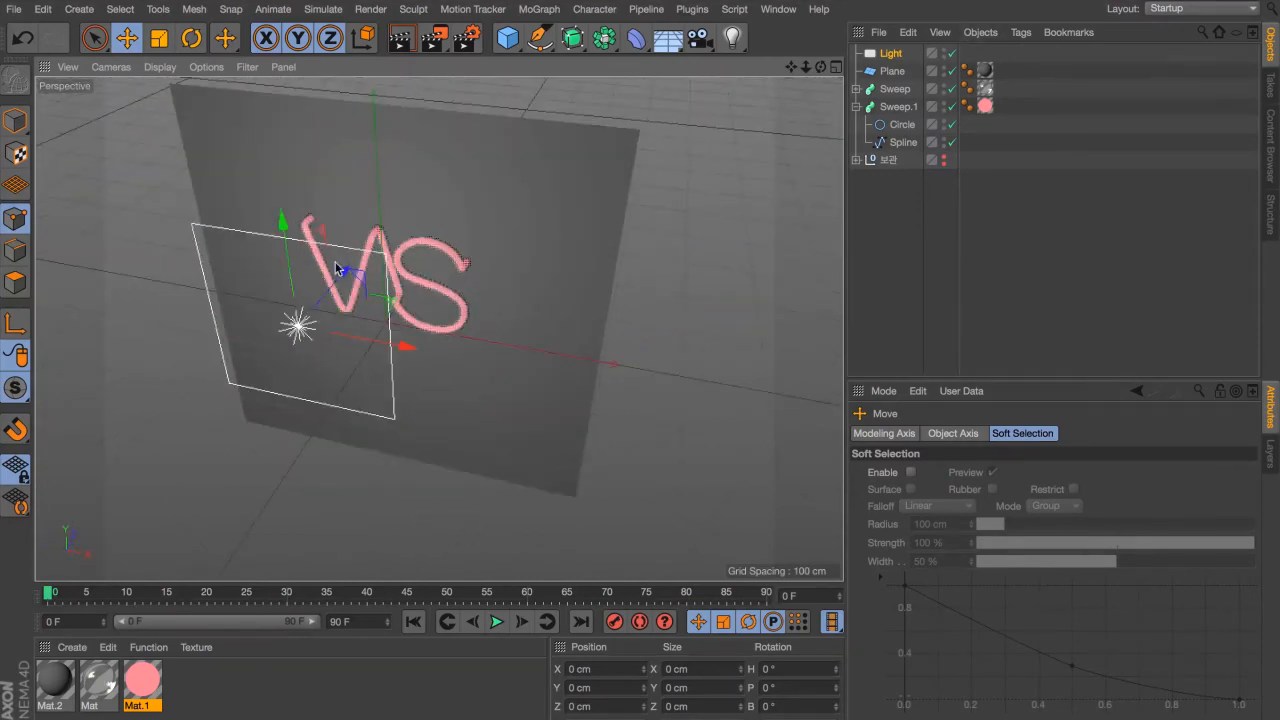
{"action": "key", "text": "r"}
{"action": "left_click_drag", "start_coordinate": [261, 322], "coordinate": [328, 278]}
{"action": "key", "text": "e"}
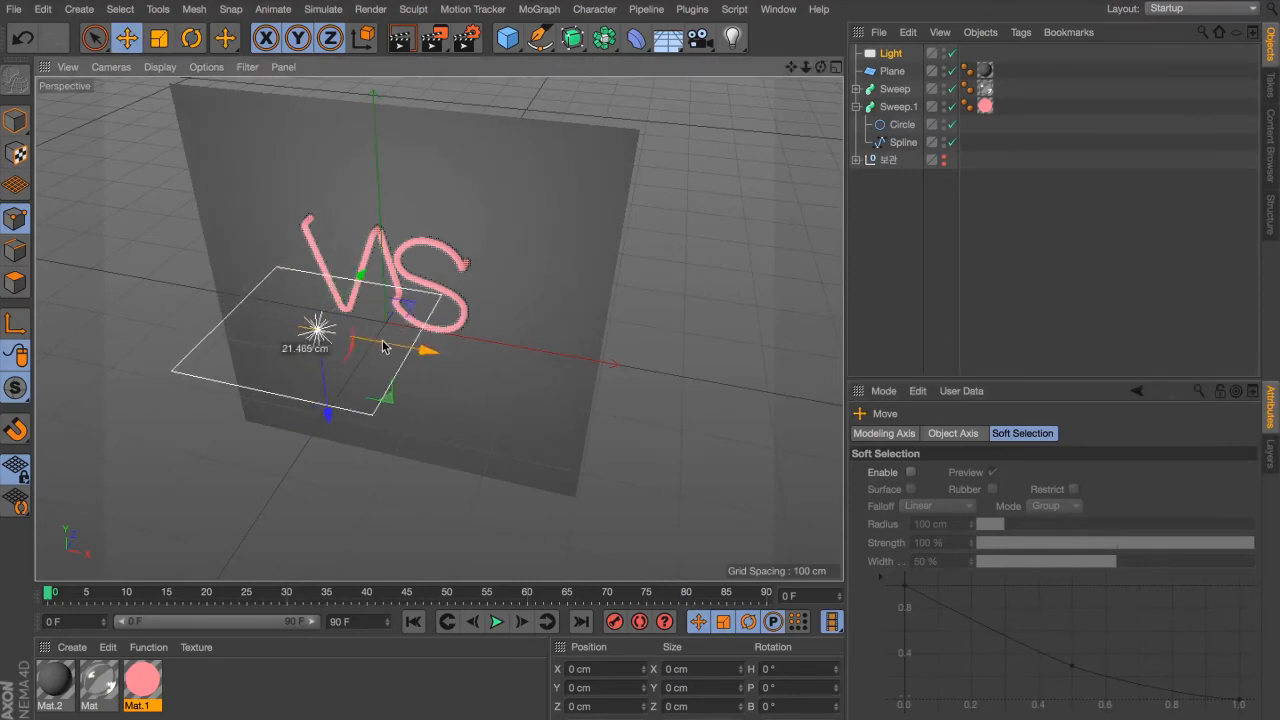
{"action": "key", "text": "t"}
{"action": "left_click_drag", "start_coordinate": [386, 343], "coordinate": [91, 329]}
{"action": "key", "text": "e"}
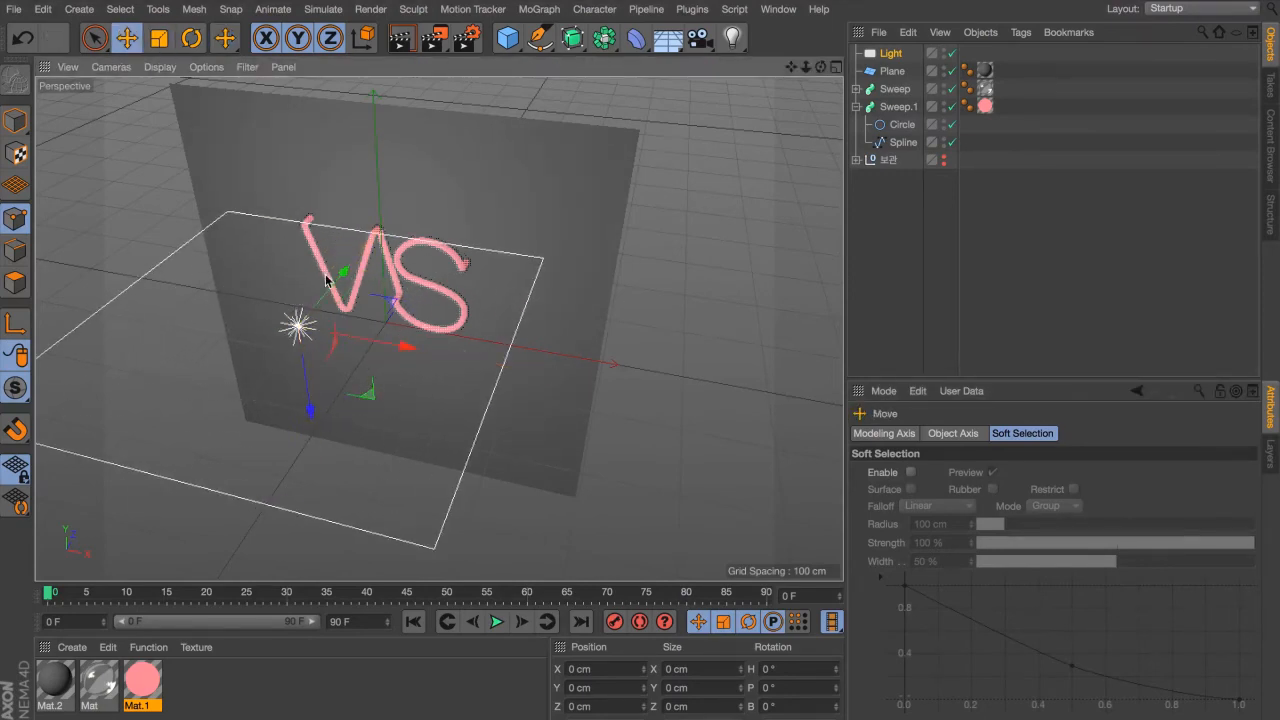
Step: Move the enlarged area light closer to the wall and raise it above the VS lettering
{"action": "left_click_drag", "start_coordinate": [334, 281], "coordinate": [421, 214]}
{"action": "left_click_drag", "start_coordinate": [375, 296], "coordinate": [370, 111]}
{"action": "left_click_drag", "start_coordinate": [391, 171], "coordinate": [433, 111], "text": "alt"}
{"action": "right_click_drag", "start_coordinate": [390, 273], "coordinate": [417, 250], "text": "alt"}
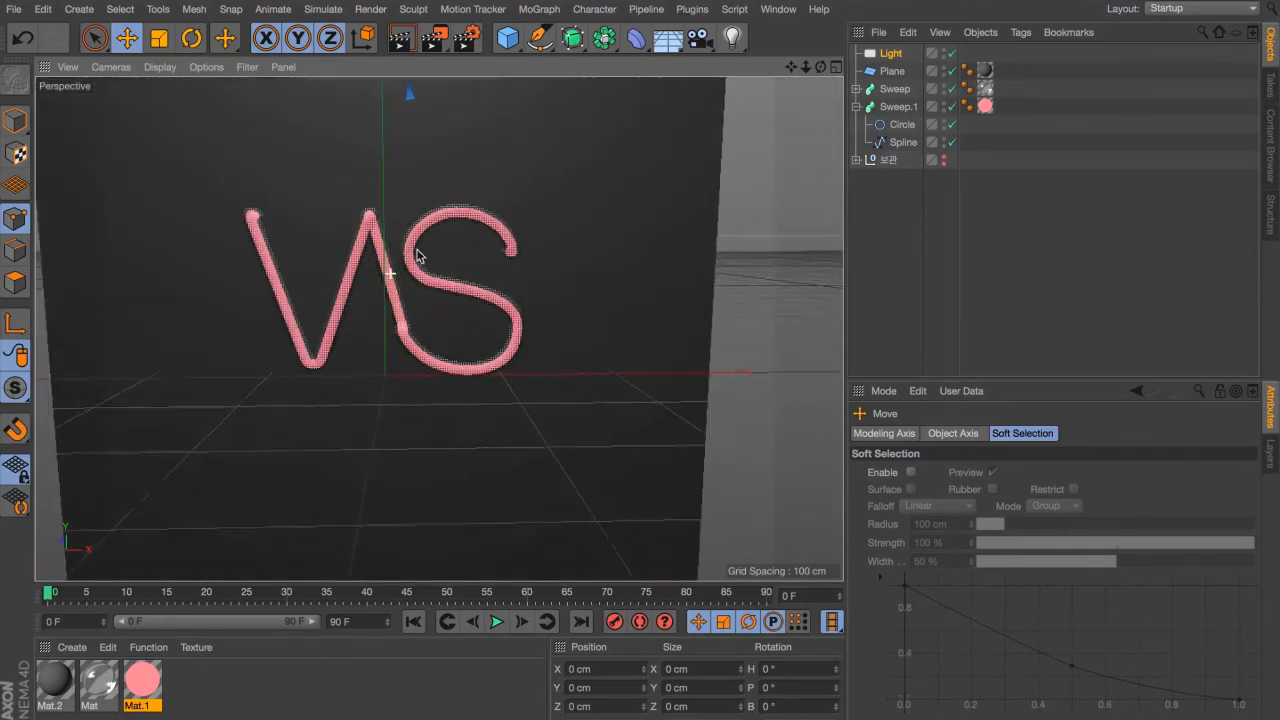
Step: Set the area light's shadow to Shadow Maps (Soft) and test-render the VS lettering in the viewport
{"action": "left_click_drag", "start_coordinate": [440, 329], "coordinate": [391, 283], "text": "alt"}
{"action": "right_click_drag", "start_coordinate": [385, 286], "coordinate": [532, 206], "text": "alt"}
{"action": "left_click", "coordinate": [902, 134]}
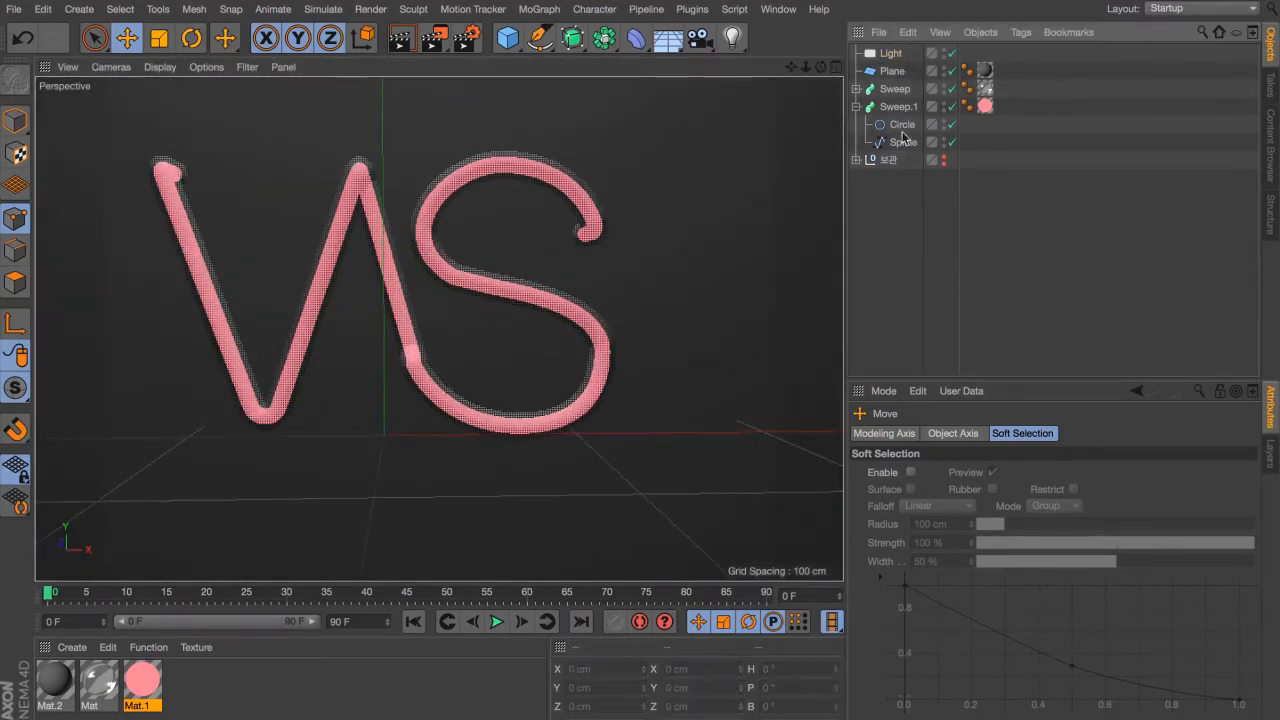
{"action": "left_click", "coordinate": [891, 71]}
{"action": "left_click", "coordinate": [890, 53]}
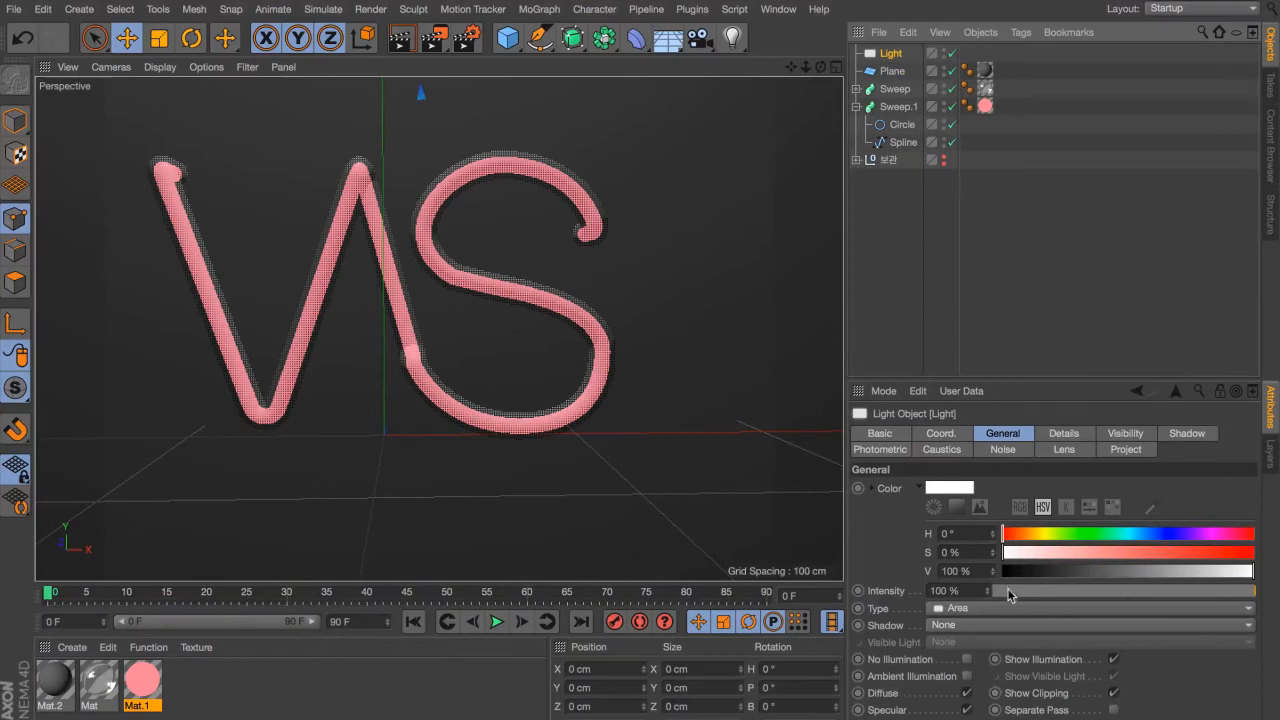
{"action": "left_click", "coordinate": [970, 625]}
{"action": "left_click", "coordinate": [972, 642]}
{"action": "left_click_drag", "start_coordinate": [531, 423], "coordinate": [556, 491], "text": "alt"}
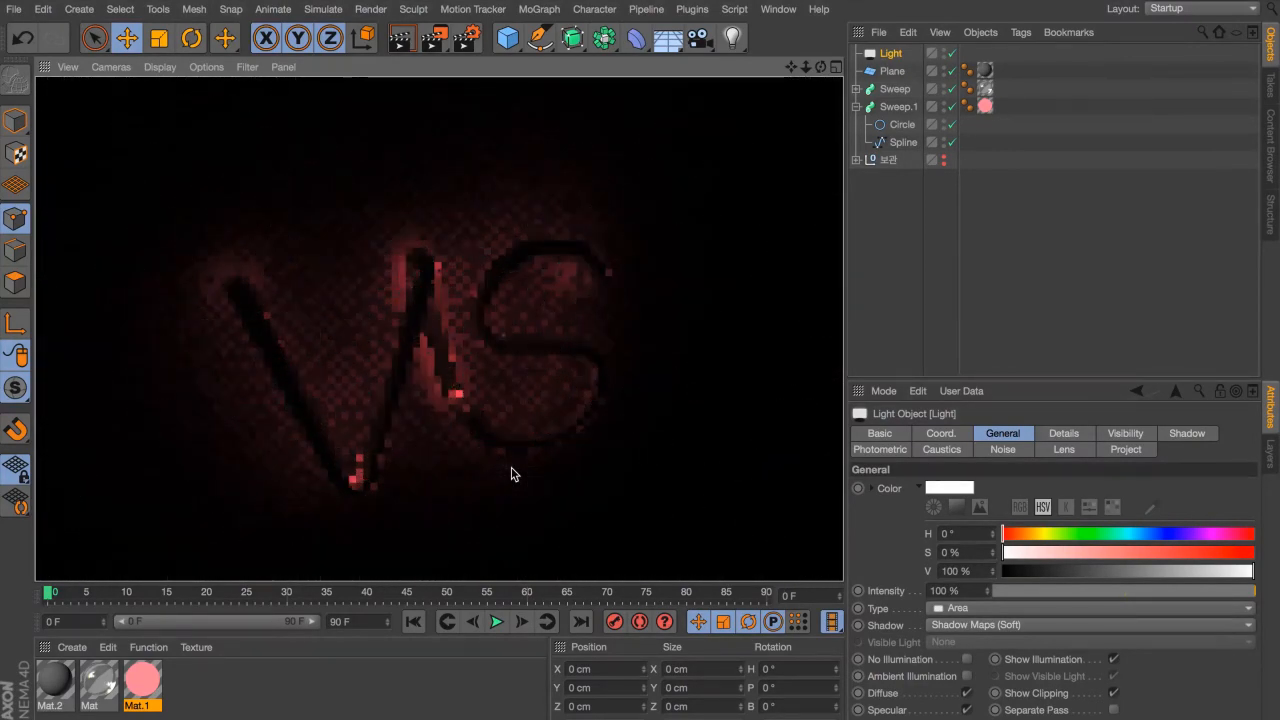
Step: Disable the area light and view the VS lettering at an angle
{"action": "left_click", "coordinate": [951, 53]}
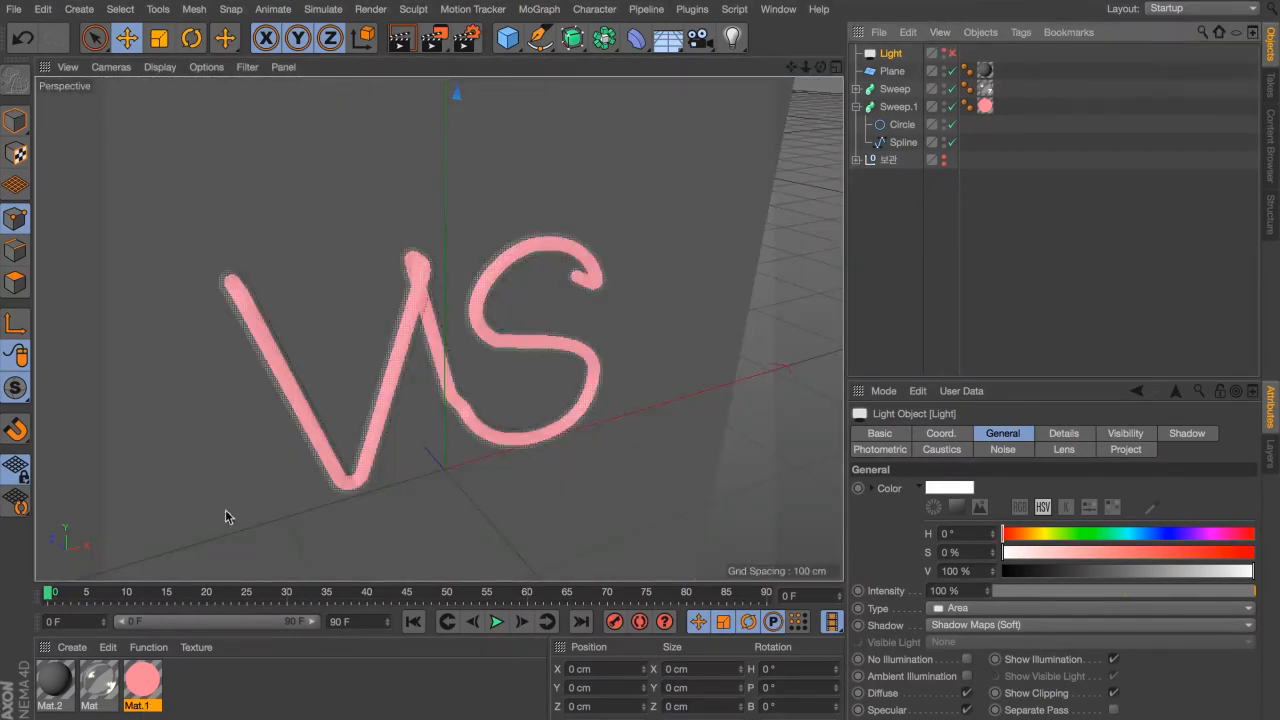
{"action": "left_click_drag", "start_coordinate": [603, 263], "coordinate": [351, 306], "text": "alt"}
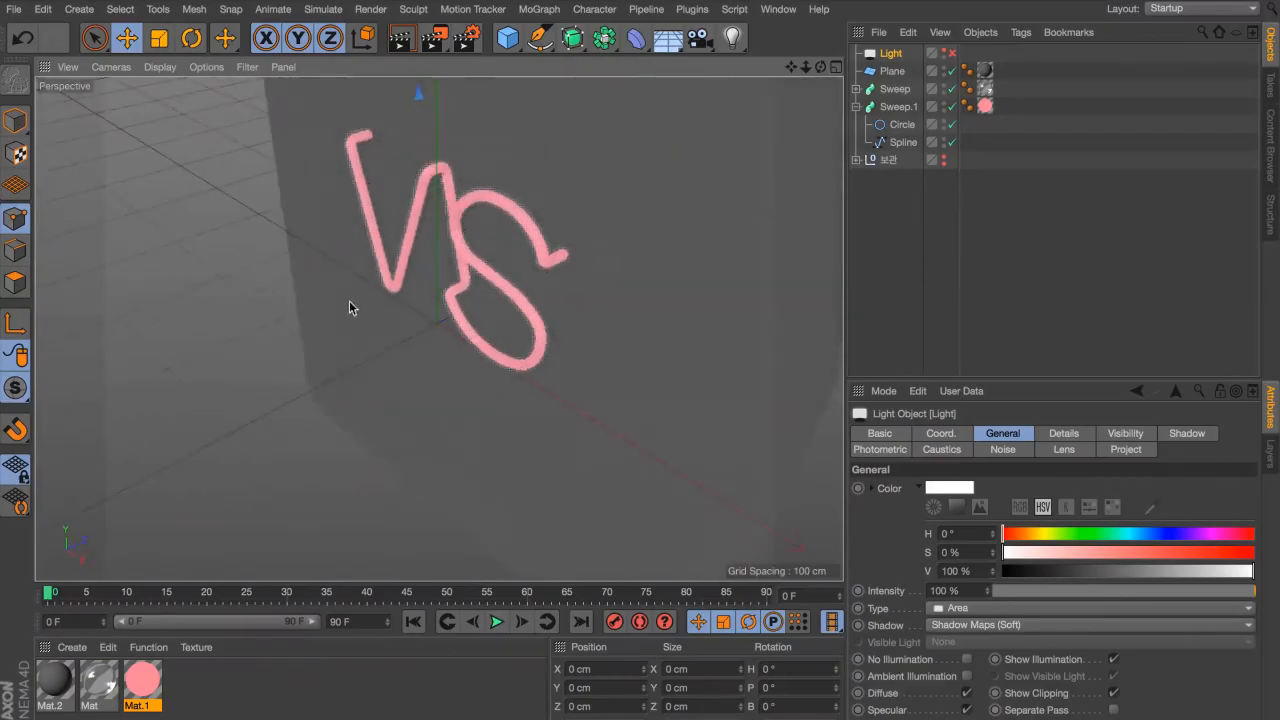
Step: Return to the browser and look through the neon reference photos again
{"action": "key", "text": "super+Tab"}
{"action": "left_click", "coordinate": [580, 5]}
{"action": "left_click", "coordinate": [518, 5]}
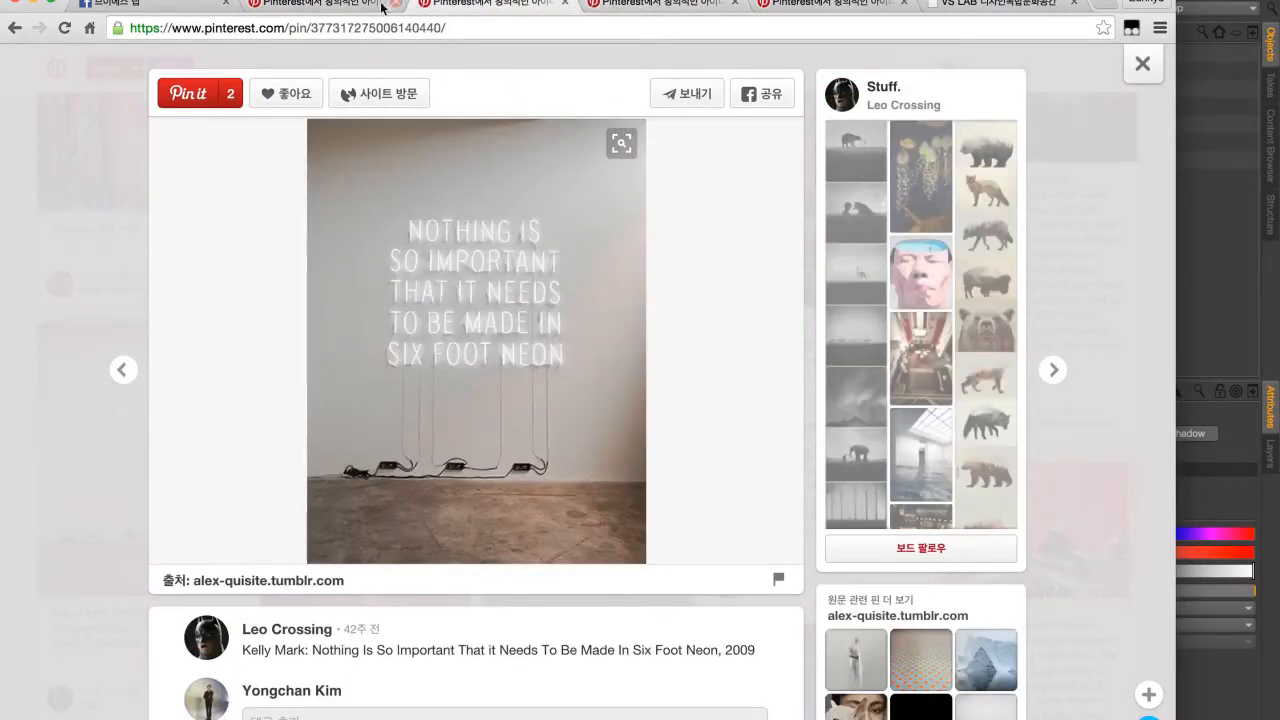
{"action": "left_click", "coordinate": [380, 5]}
{"action": "left_click", "coordinate": [122, 5]}
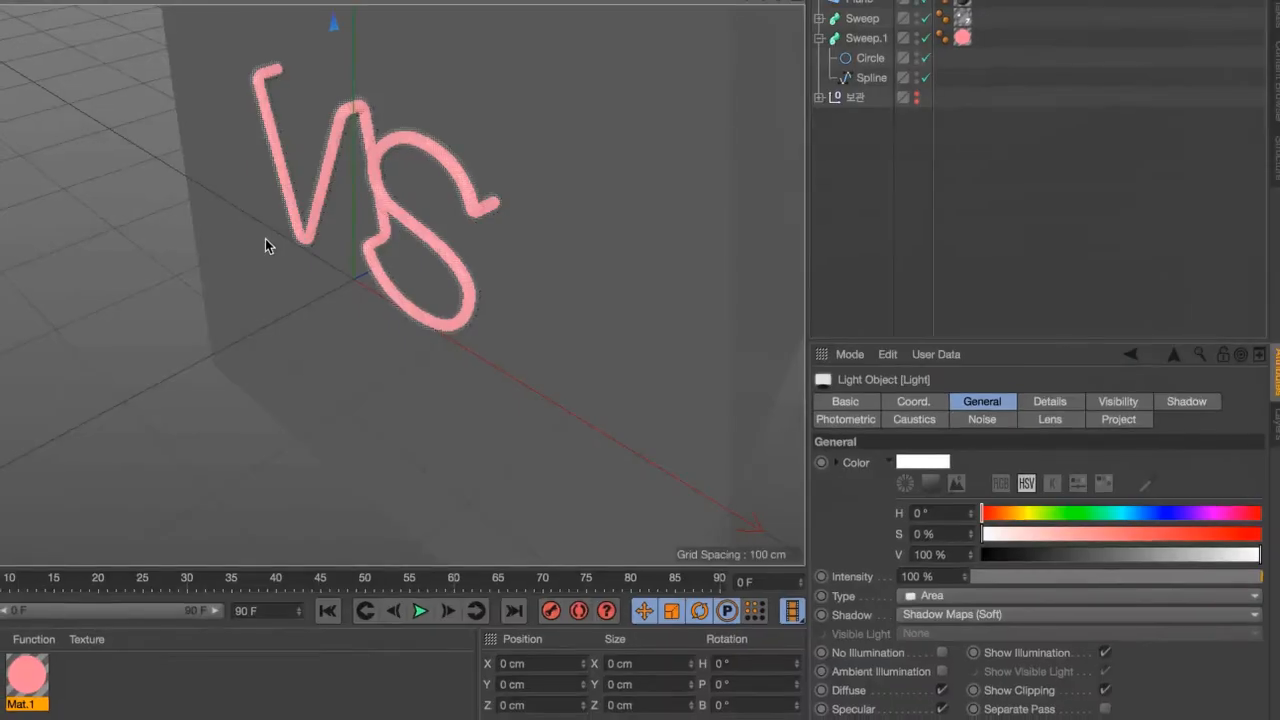
Step: Make the glass sweep around the pink core editable
{"action": "left_click_drag", "start_coordinate": [532, 248], "coordinate": [580, 205], "text": "alt"}
{"action": "left_click", "coordinate": [866, 20]}
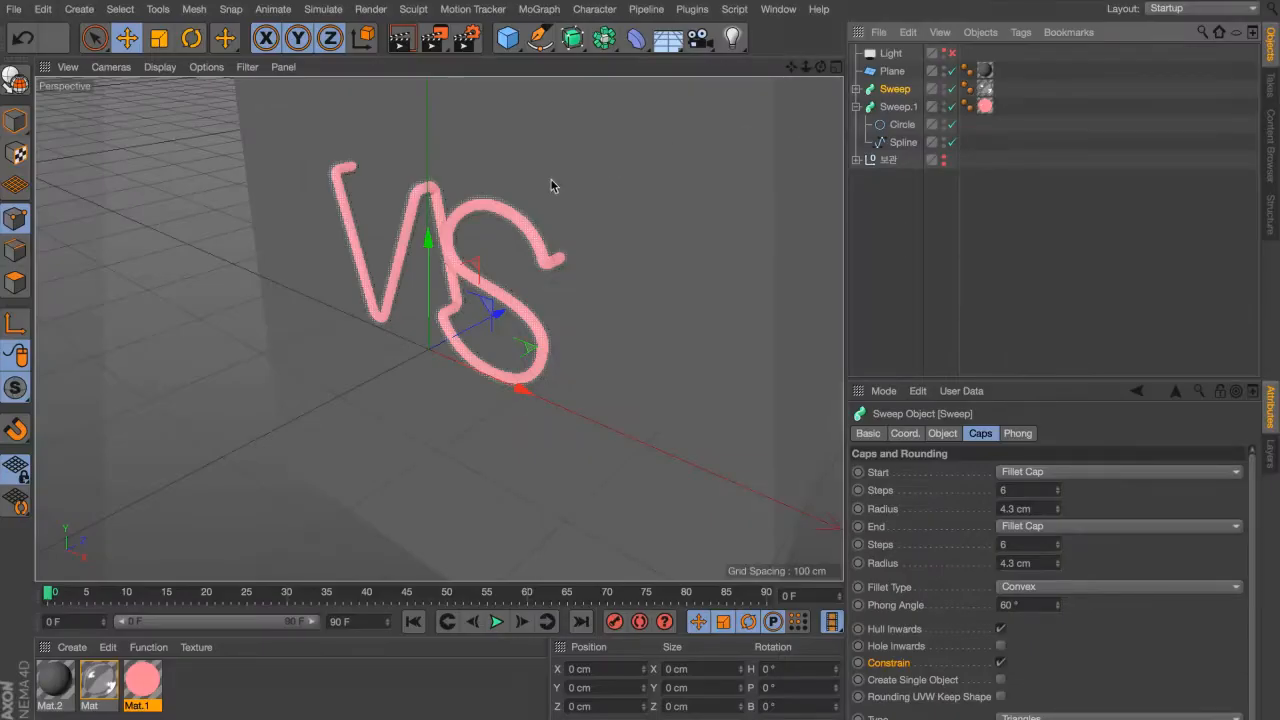
{"action": "key", "text": "c"}
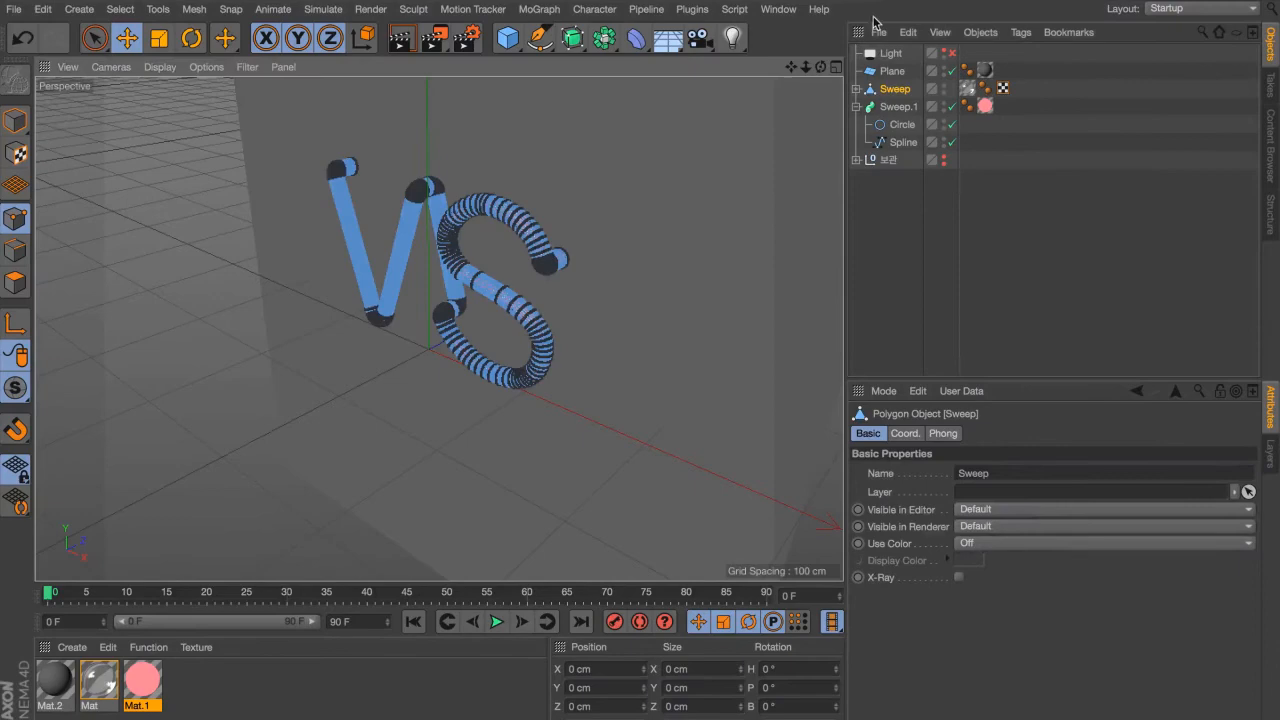
Step: Select the glass Sweep with its rounding and cap children and merge them with Connect Objects + Delete
{"action": "left_click", "coordinate": [856, 89]}
{"action": "left_click_drag", "start_coordinate": [357, 257], "coordinate": [486, 277], "text": "alt"}
{"action": "right_click_drag", "start_coordinate": [486, 277], "coordinate": [577, 251], "text": "alt"}
{"action": "left_click", "coordinate": [888, 123]}
{"action": "left_click", "coordinate": [903, 107]}
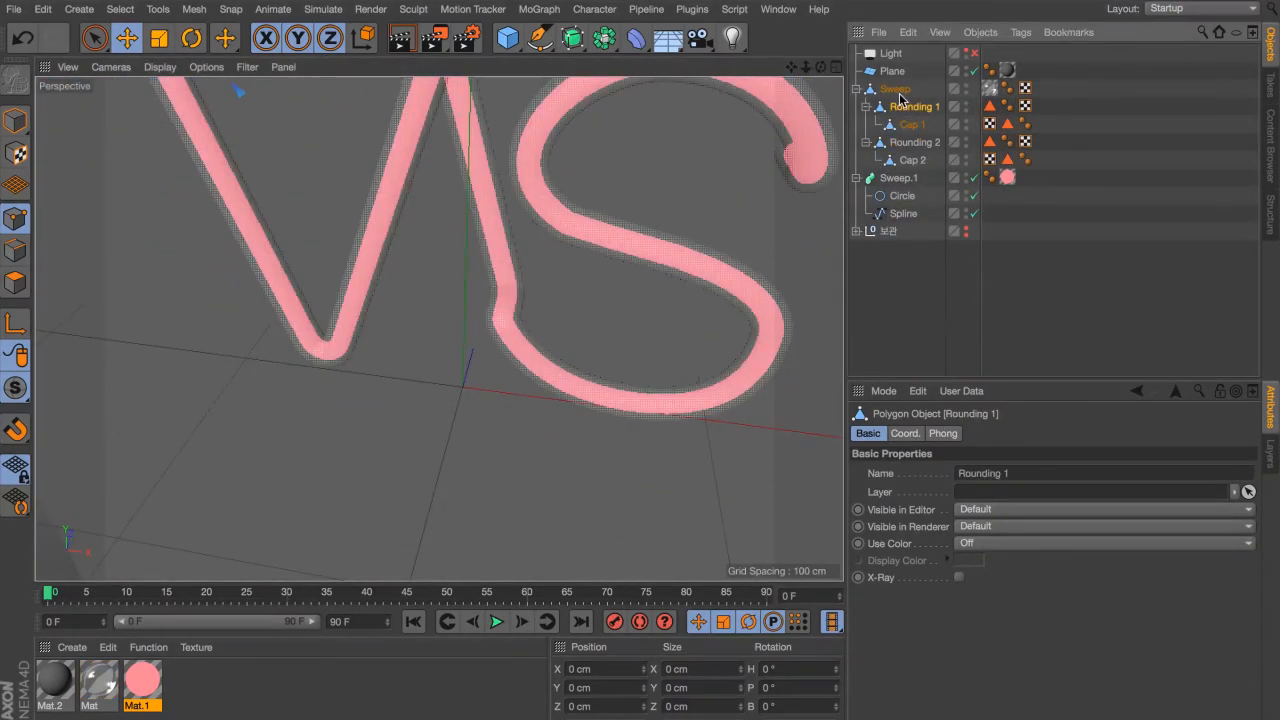
{"action": "left_click", "coordinate": [908, 160]}
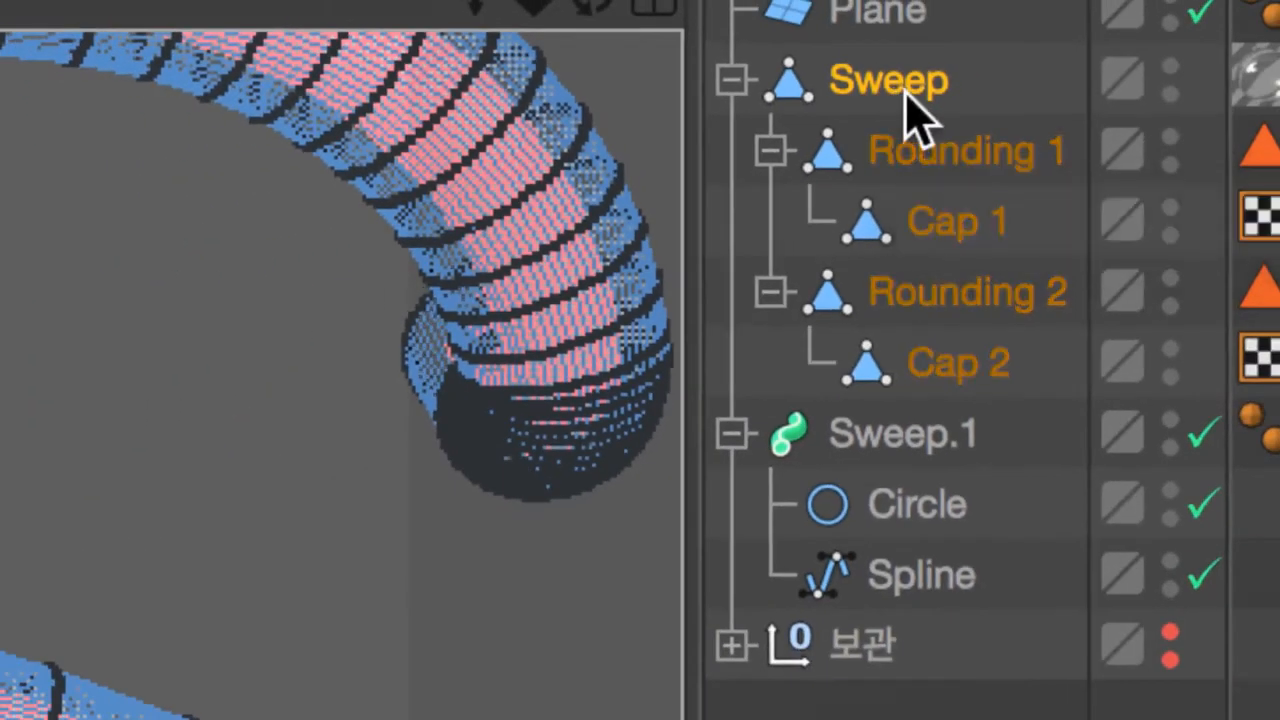
{"action": "right_click", "coordinate": [955, 345]}
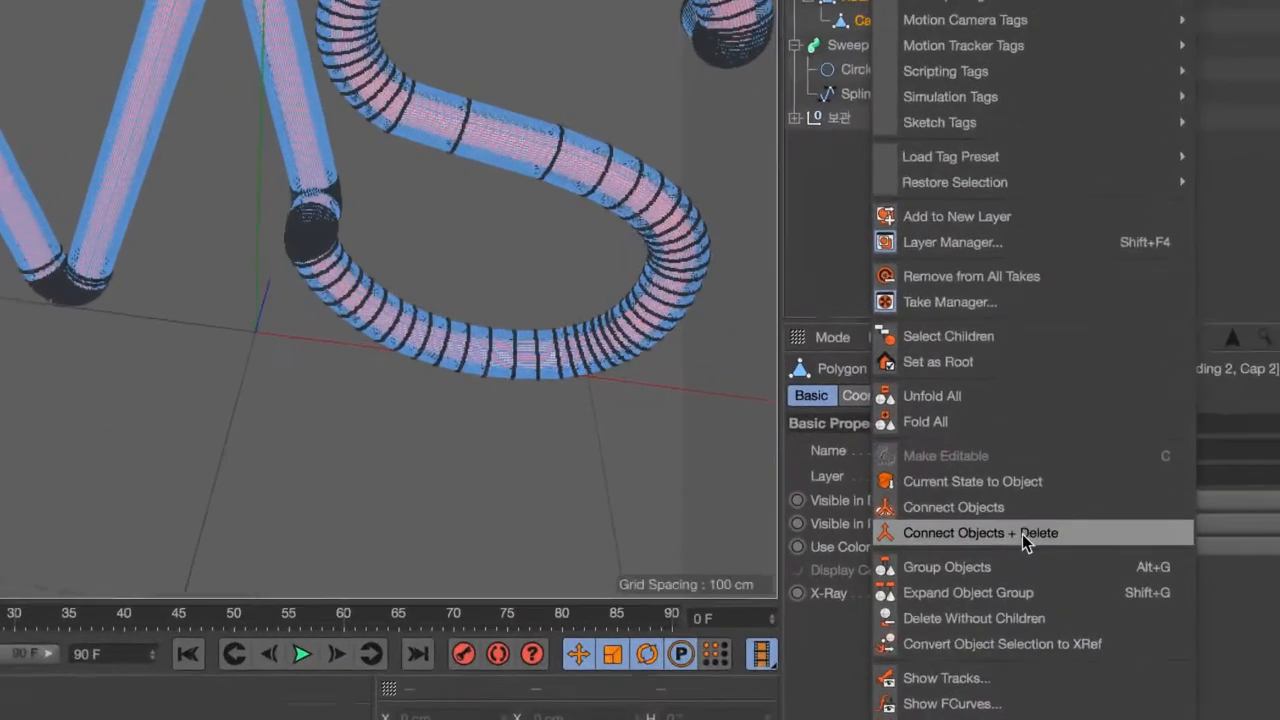
{"action": "left_click", "coordinate": [1022, 534]}
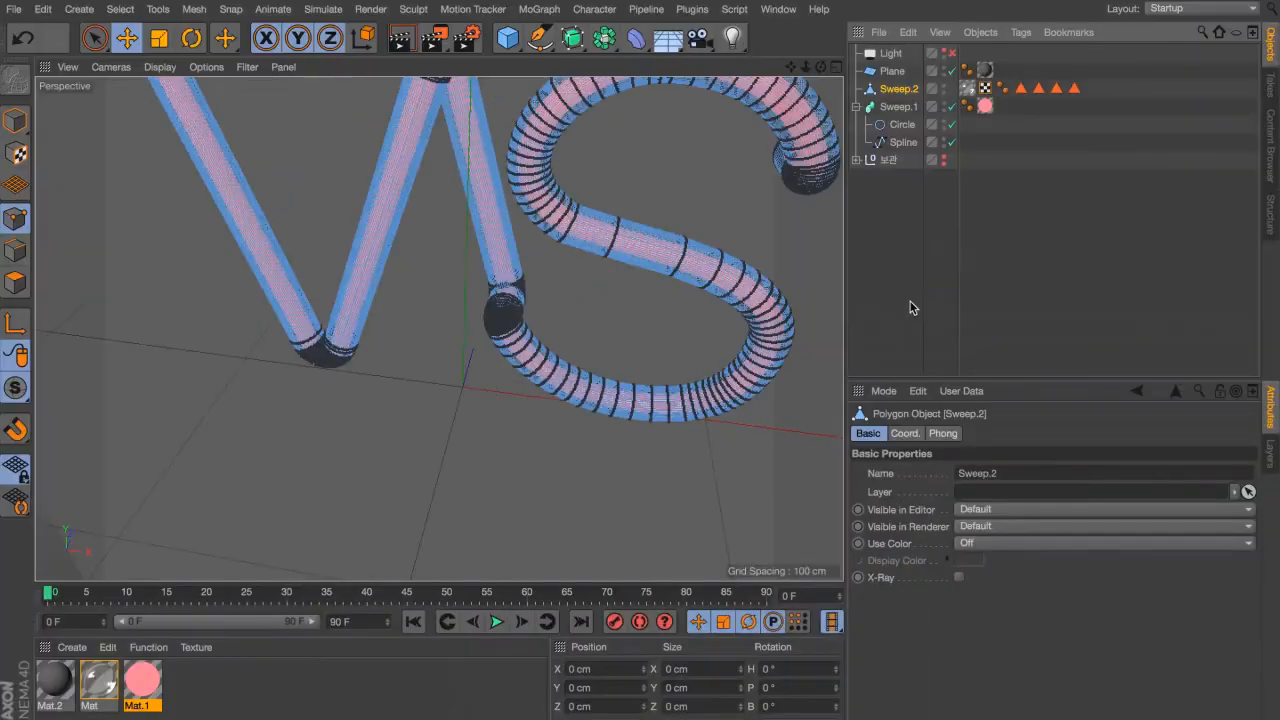
{"action": "left_click", "coordinate": [910, 307]}
Step: Switch to polygon mode and show the VS tube in the Top view
{"action": "scroll", "coordinate": [497, 306], "scroll_direction": "down", "scroll_amount": 5}
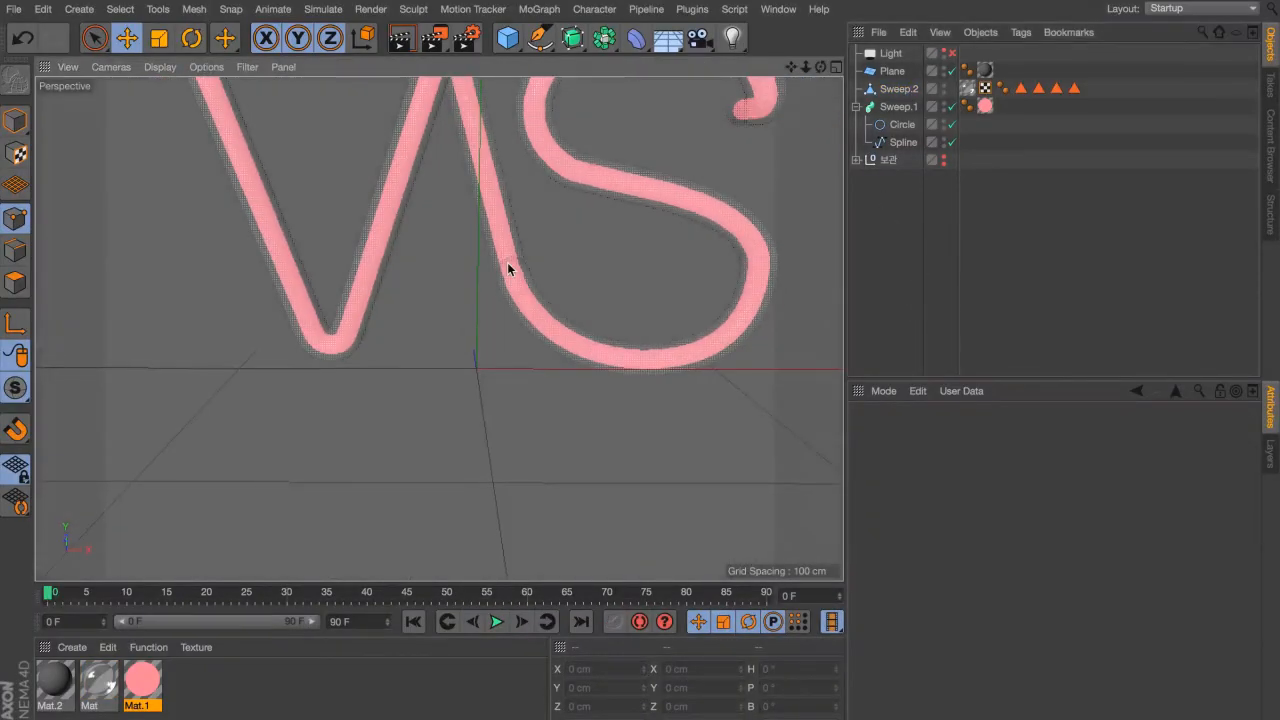
{"action": "key", "text": "F4"}
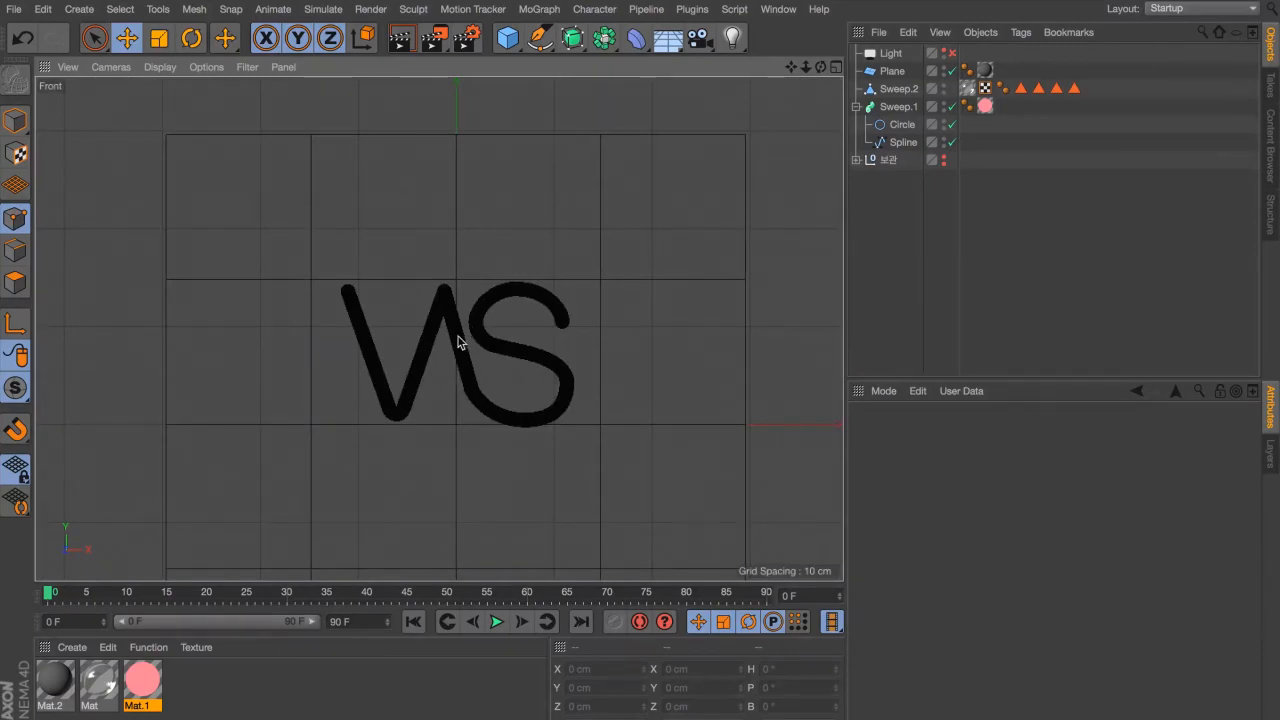
{"action": "scroll", "coordinate": [450, 330], "scroll_direction": "up", "scroll_amount": 4}
{"action": "left_click", "coordinate": [15, 250]}
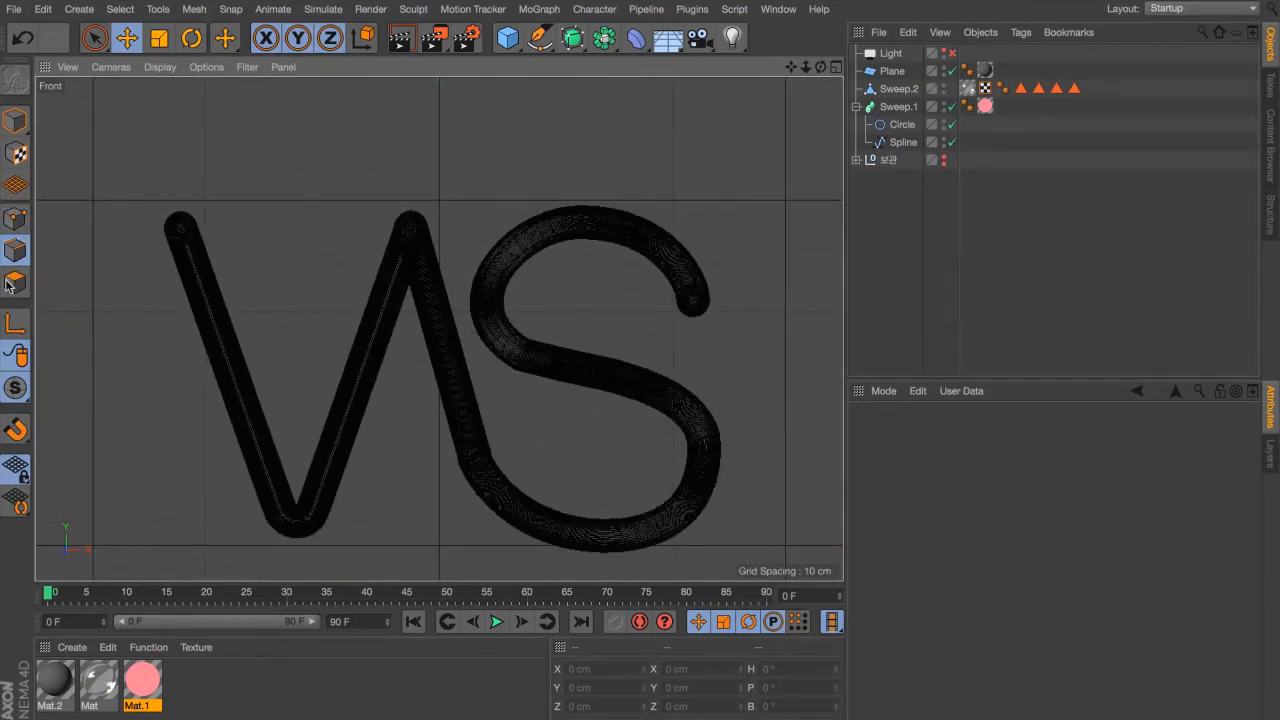
{"action": "left_click", "coordinate": [10, 285]}
{"action": "key", "text": "XF86MonBrightnessUp"}
{"action": "key", "text": "F1"}
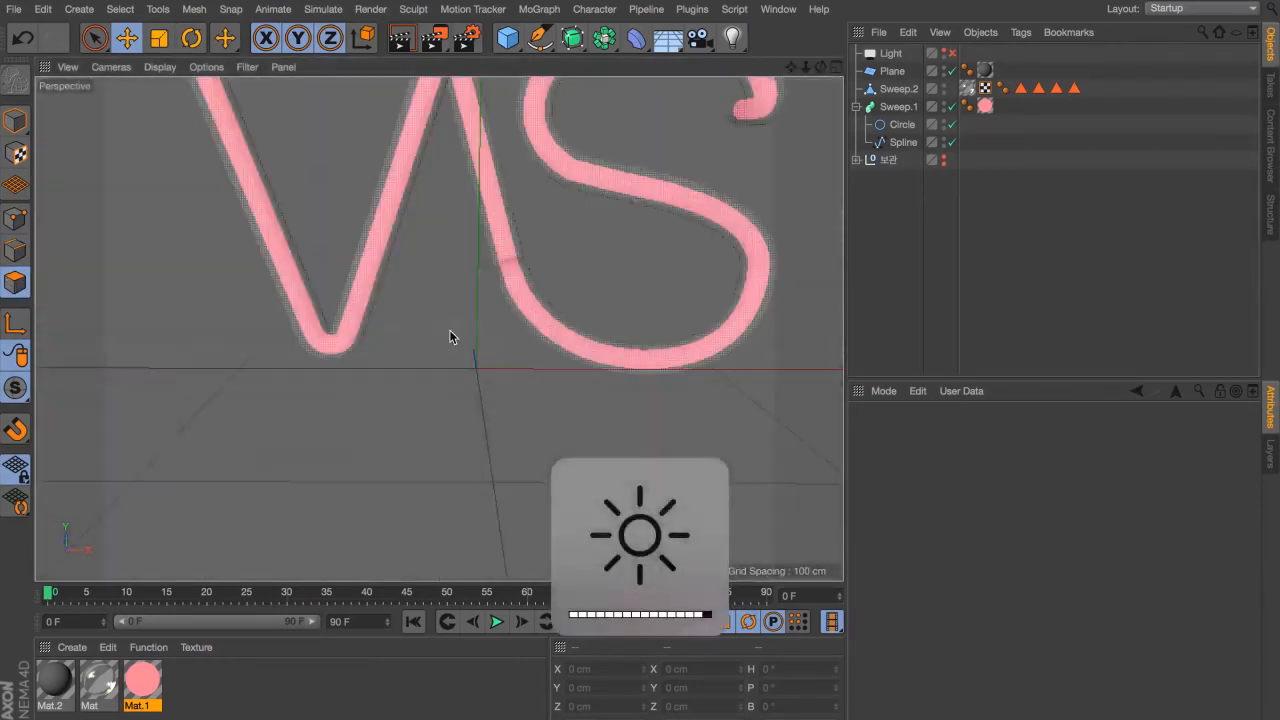
{"action": "key", "text": "F2"}
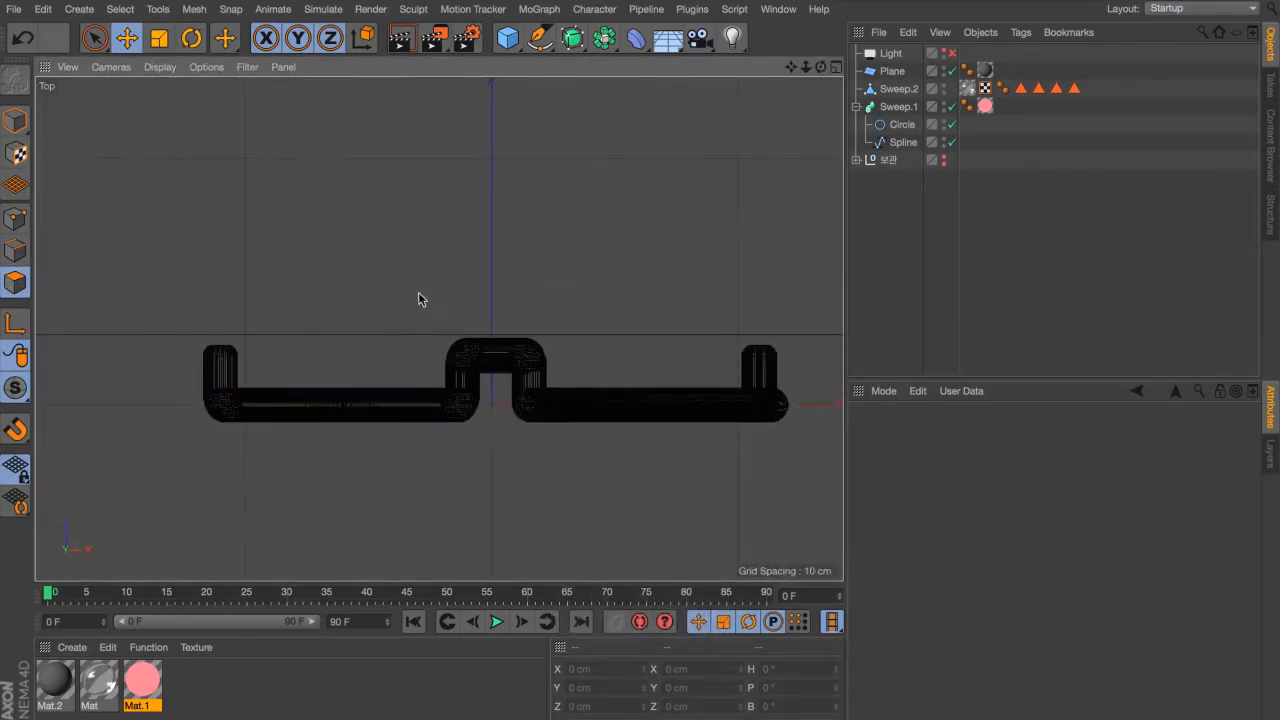
Step: Activate Rectangle Selection with Only Select Visible Elements turned off
{"action": "left_click", "coordinate": [94, 38]}
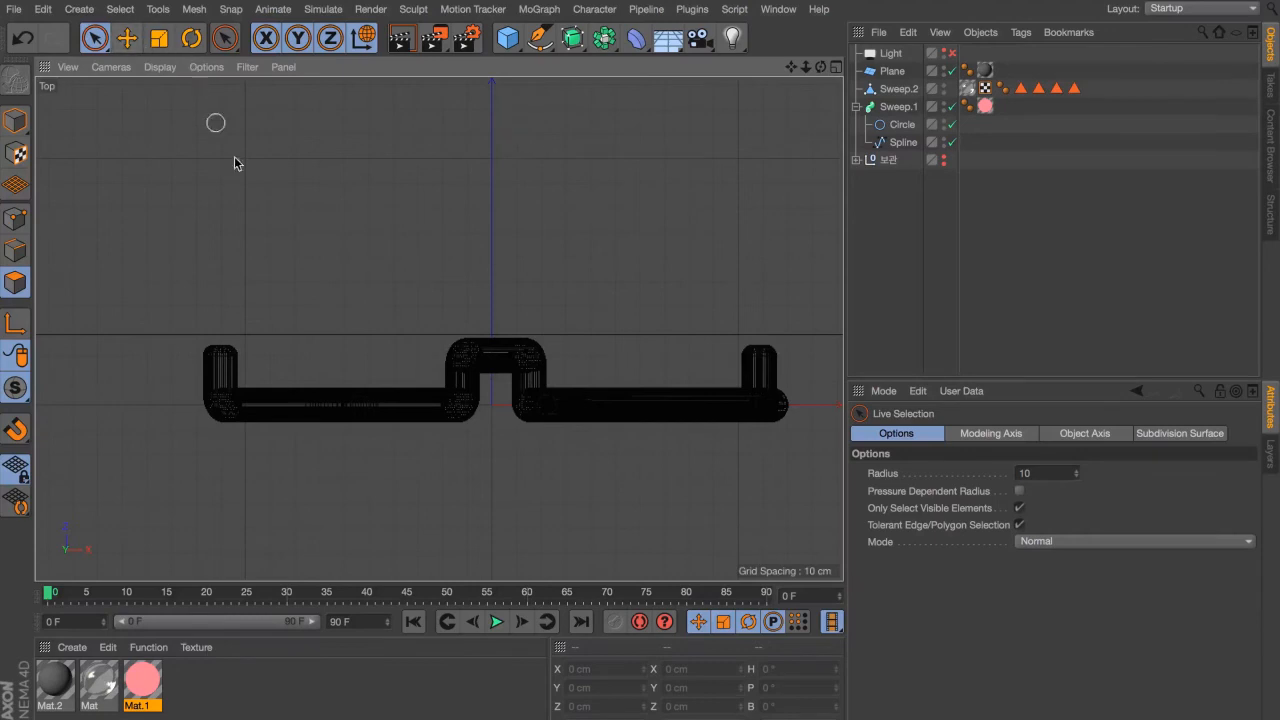
{"action": "left_click_drag", "start_coordinate": [94, 38], "coordinate": [150, 94]}
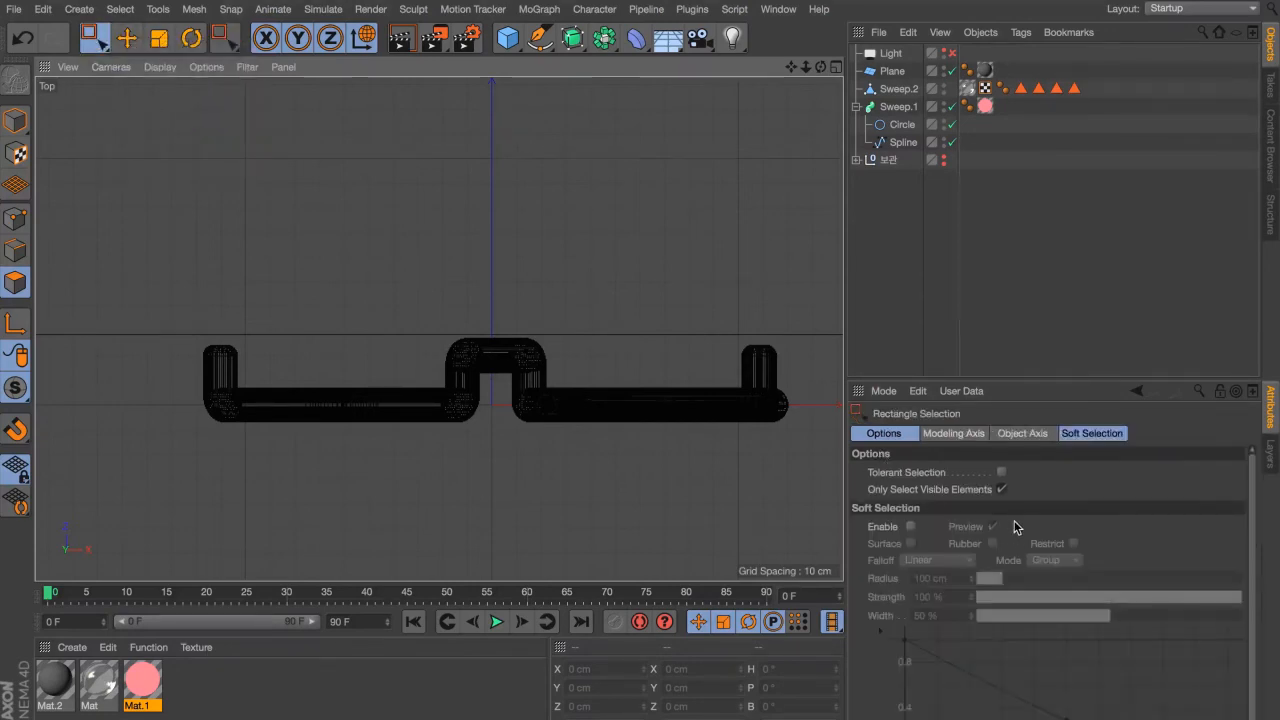
{"action": "left_click", "coordinate": [1002, 489]}
Step: Select the merged glass tube's polygons in the rear bend between the letters and at the S's rear end, and check them up close
{"action": "left_click_drag", "start_coordinate": [394, 286], "coordinate": [622, 376]}
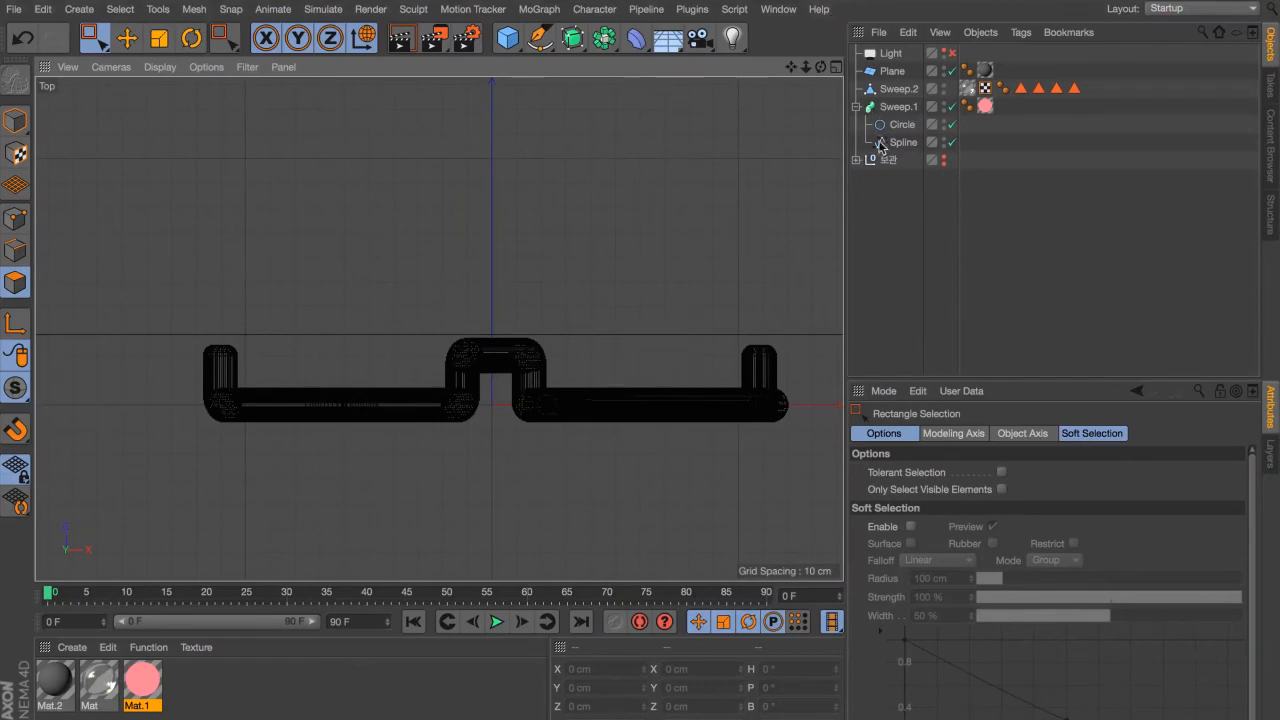
{"action": "left_click", "coordinate": [895, 90]}
{"action": "left_click_drag", "start_coordinate": [380, 252], "coordinate": [655, 381]}
{"action": "left_click_drag", "start_coordinate": [676, 318], "coordinate": [834, 378], "text": "shift"}
{"action": "key", "text": "F1"}
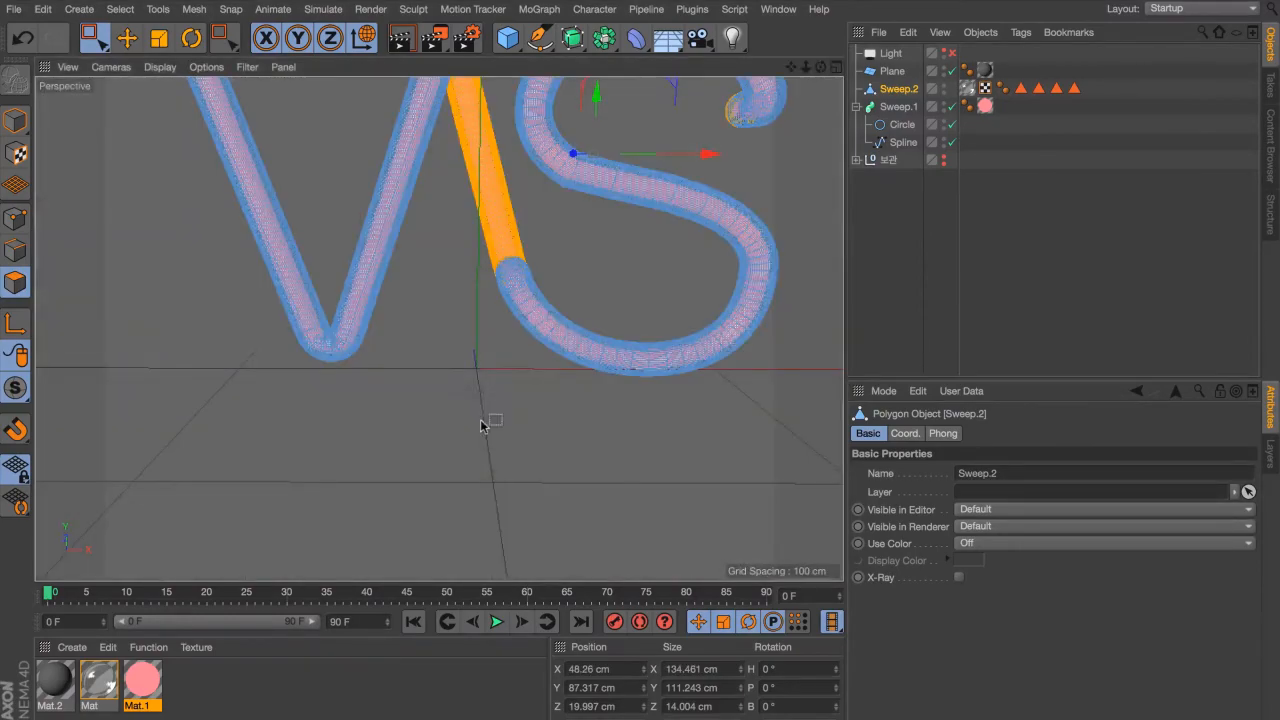
{"action": "left_click_drag", "start_coordinate": [510, 303], "coordinate": [297, 394], "text": "alt"}
{"action": "right_click_drag", "start_coordinate": [537, 280], "coordinate": [727, 293], "text": "alt"}
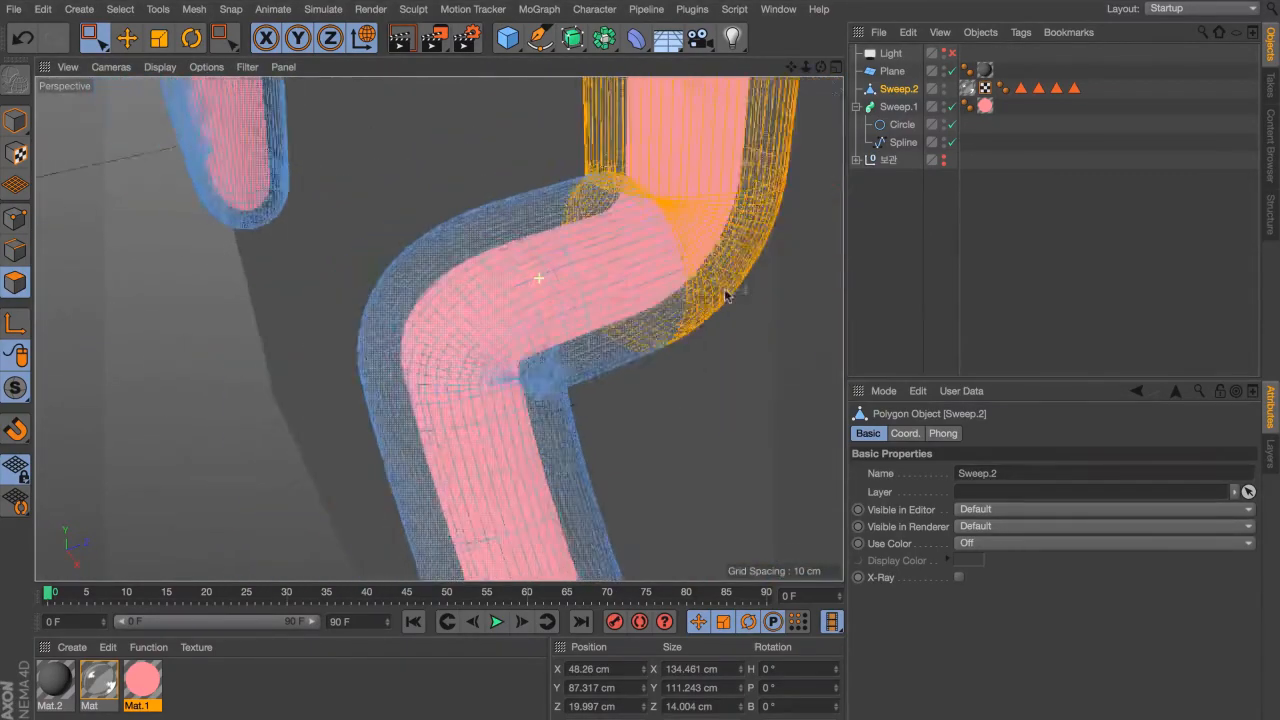
Step: Extend the glass tube's rear selection with the adjoining polygon loops using Loop Selection, and check the selected rear sections from several angles
{"action": "left_click_drag", "start_coordinate": [698, 310], "coordinate": [815, 367], "text": "alt"}
{"action": "left_click_drag", "start_coordinate": [563, 370], "coordinate": [812, 450]}
{"action": "key", "text": "u"}
{"action": "key", "text": "l"}
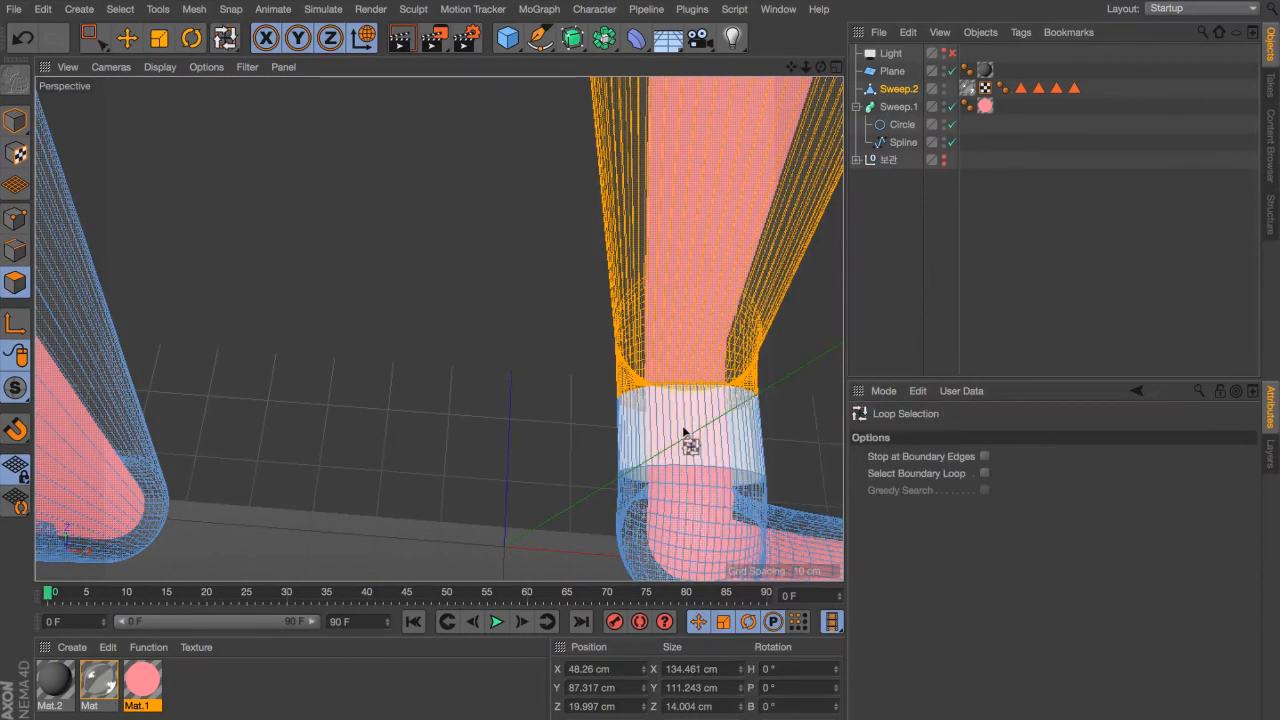
{"action": "left_click", "coordinate": [684, 430]}
{"action": "key", "text": "super+z"}
{"action": "left_click", "coordinate": [684, 432], "text": "shift"}
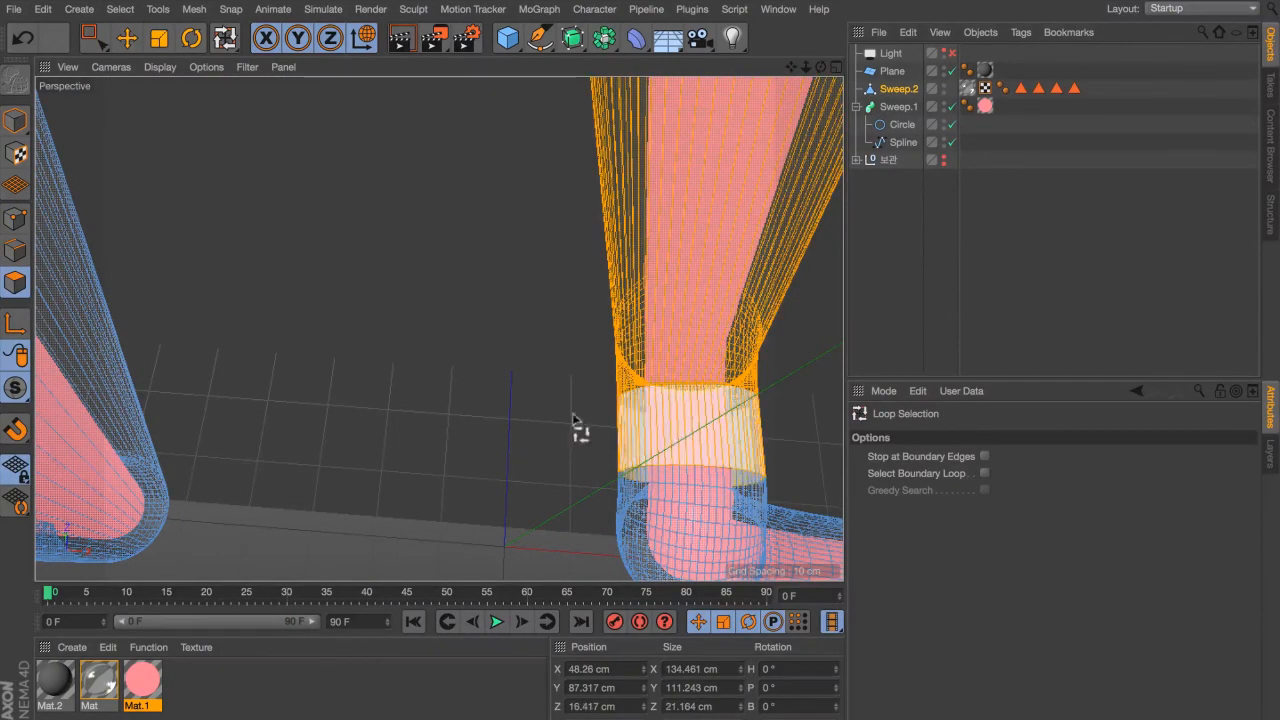
{"action": "left_click_drag", "start_coordinate": [250, 396], "coordinate": [562, 388], "text": "alt"}
{"action": "right_click_drag", "start_coordinate": [562, 388], "coordinate": [463, 420], "text": "alt"}
{"action": "left_click_drag", "start_coordinate": [661, 348], "coordinate": [589, 386], "text": "alt"}
{"action": "right_click_drag", "start_coordinate": [590, 390], "coordinate": [760, 386], "text": "alt"}
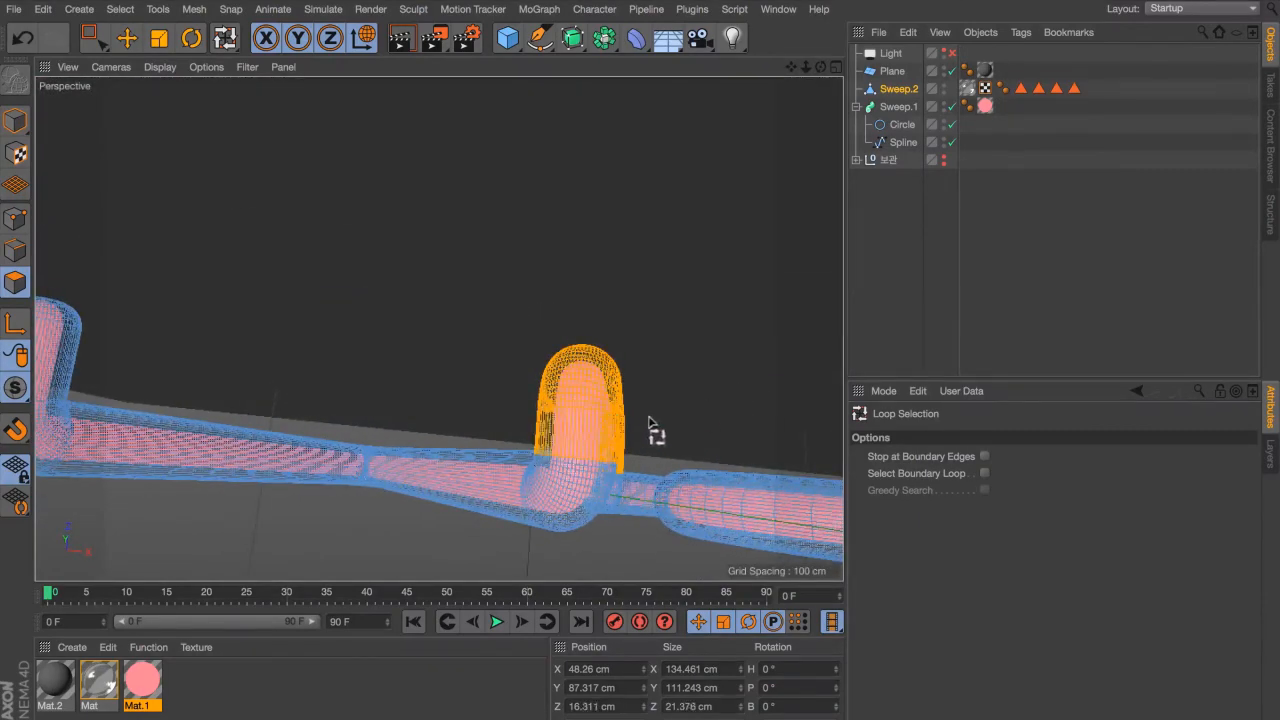
{"action": "left_click_drag", "start_coordinate": [654, 431], "coordinate": [452, 395], "text": "alt"}
{"action": "left_click_drag", "start_coordinate": [140, 490], "coordinate": [268, 425], "text": "alt"}
Step: Create a new material and set its colour to black with V at 0%
{"action": "double_click", "coordinate": [232, 681]}
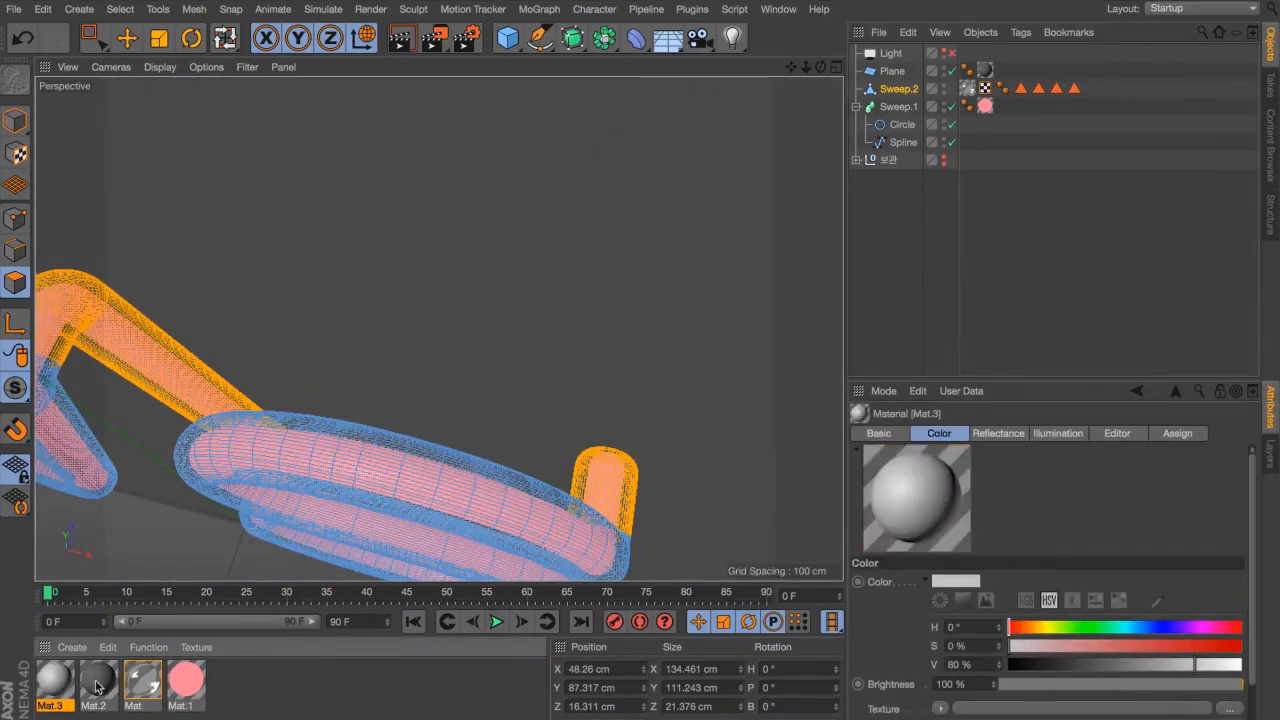
{"action": "double_click", "coordinate": [60, 683]}
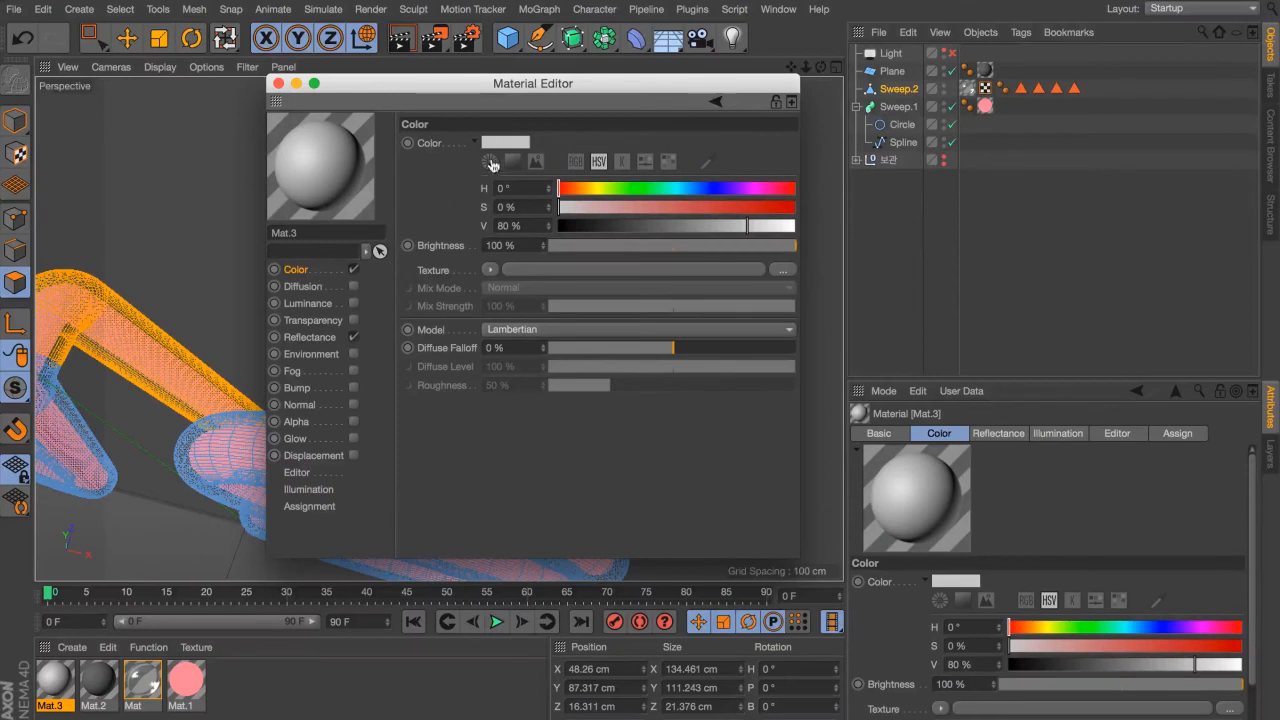
{"action": "left_click_drag", "start_coordinate": [562, 224], "coordinate": [545, 225]}
Step: Add a Beckmann reflectance layer with Dielectric Fresnel to the black material and hide its Default Specular layer
{"action": "left_click", "coordinate": [310, 337]}
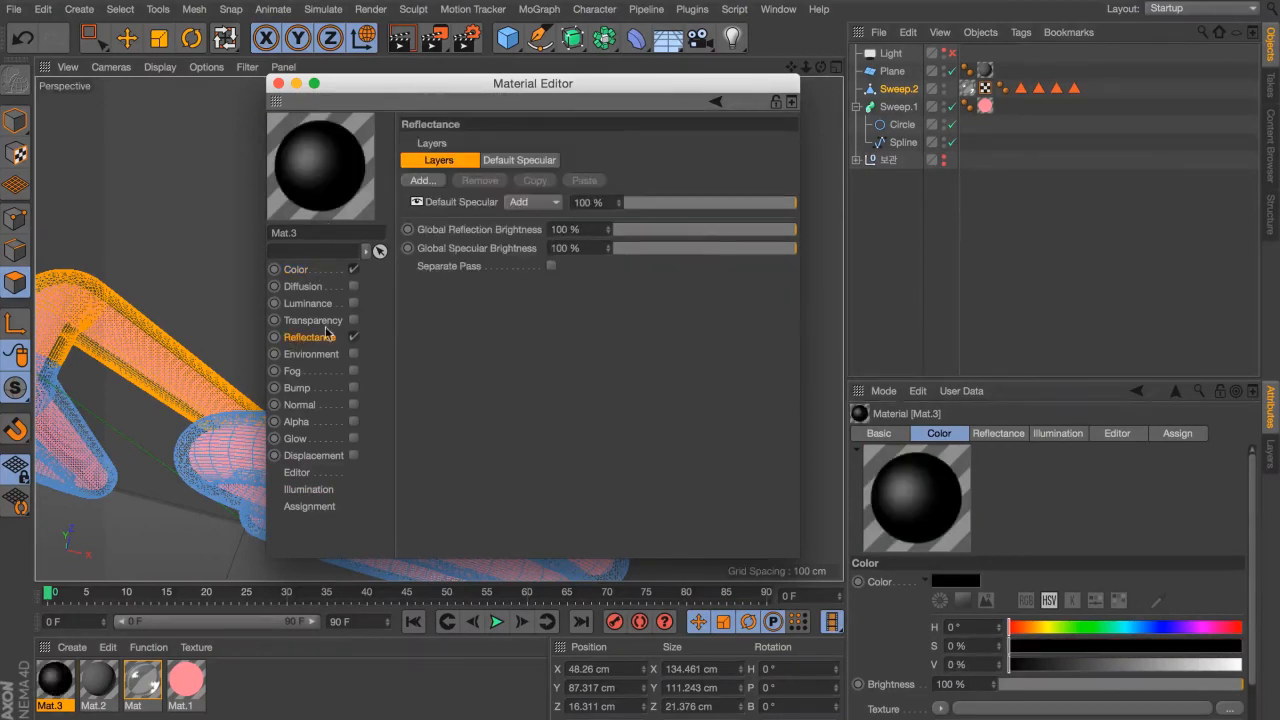
{"action": "left_click", "coordinate": [422, 180]}
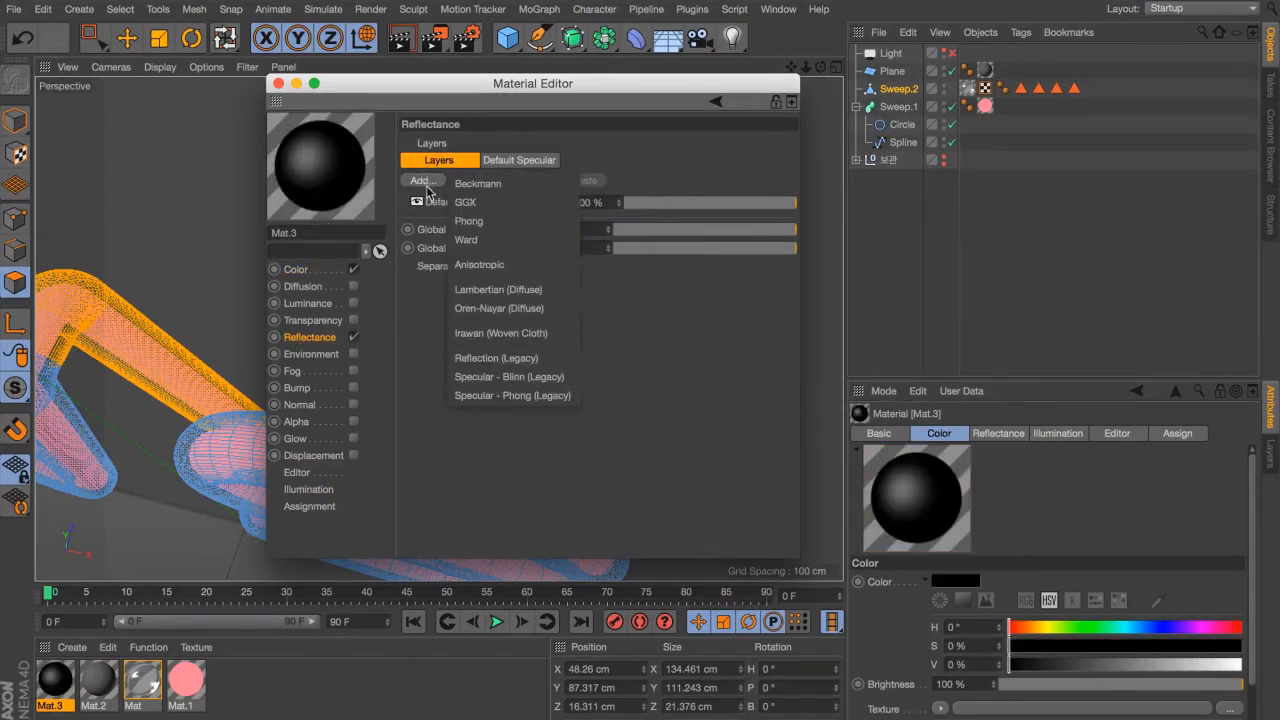
{"action": "left_click", "coordinate": [487, 180]}
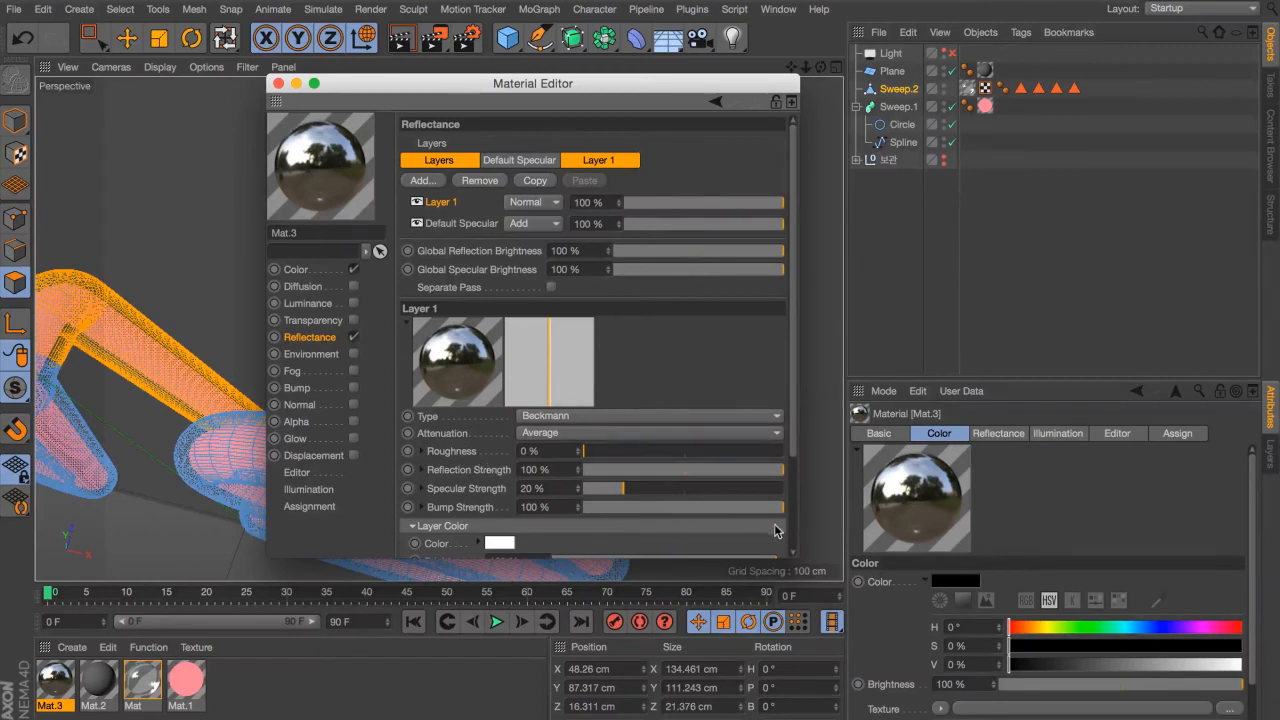
{"action": "scroll", "coordinate": [694, 557], "scroll_direction": "down", "scroll_amount": 3}
{"action": "left_click", "coordinate": [470, 535]}
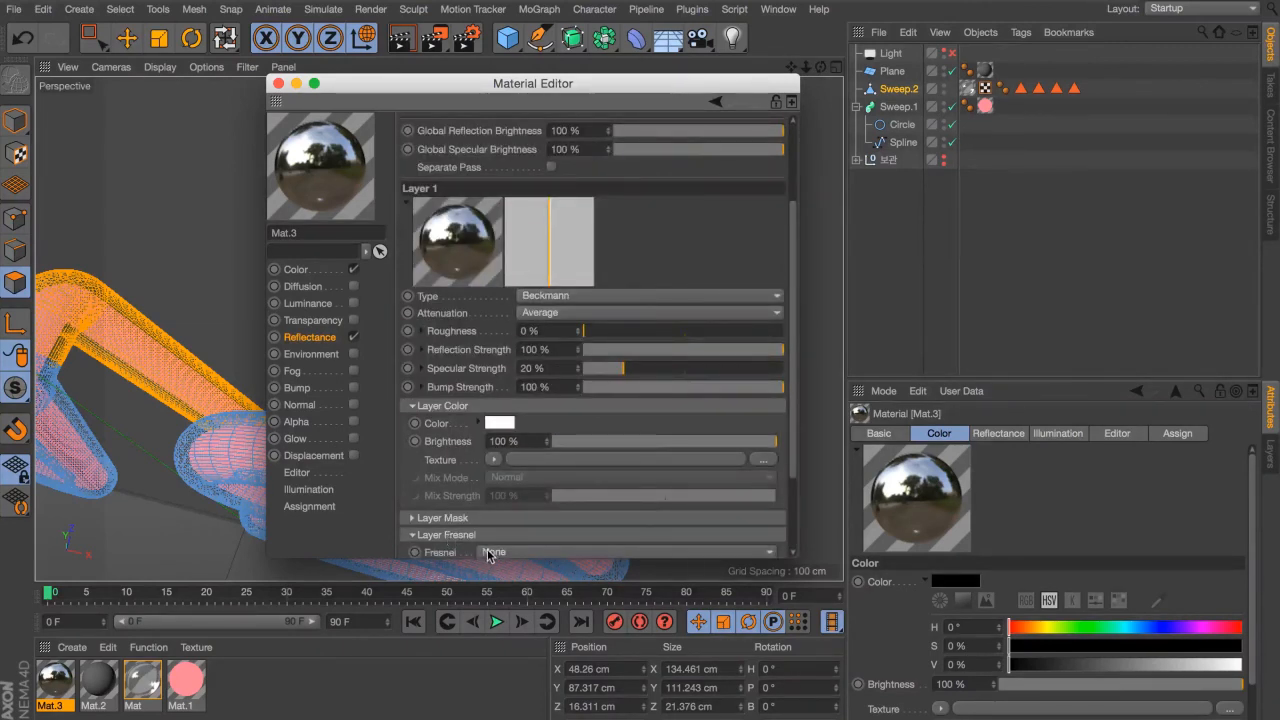
{"action": "left_click", "coordinate": [489, 553]}
{"action": "left_click", "coordinate": [500, 588]}
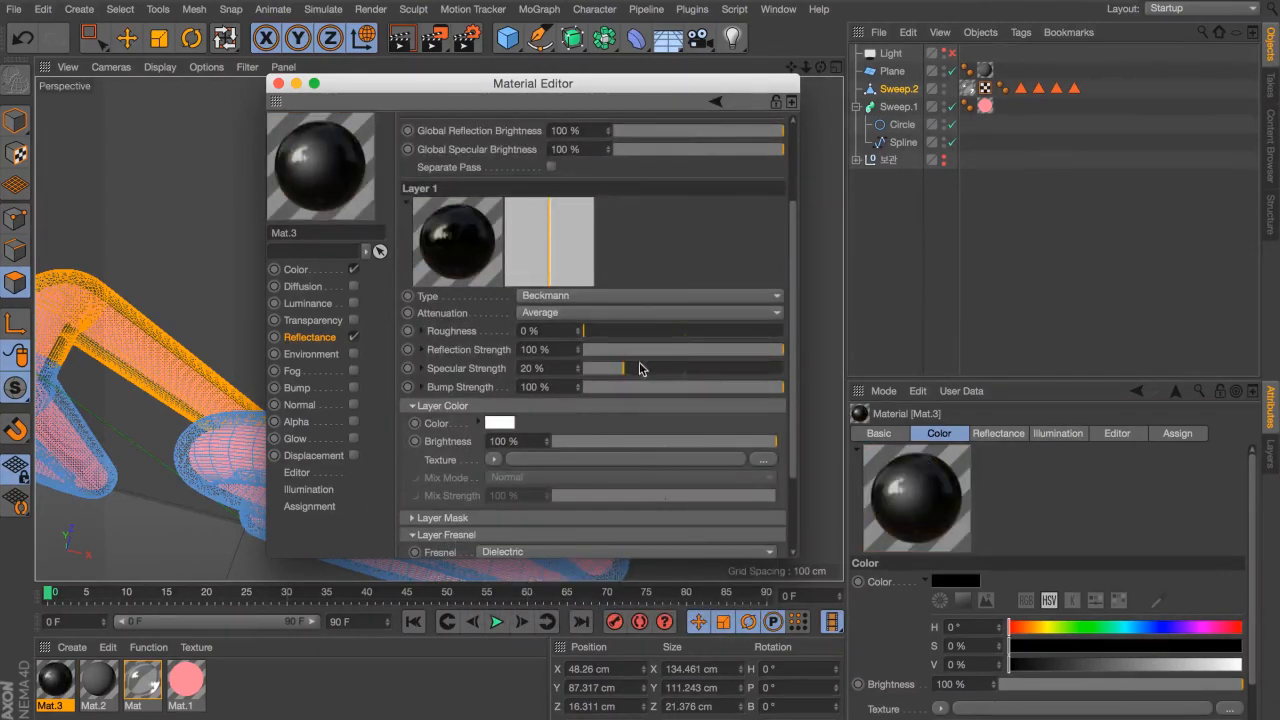
{"action": "scroll", "coordinate": [402, 225], "scroll_direction": "up", "scroll_amount": 3}
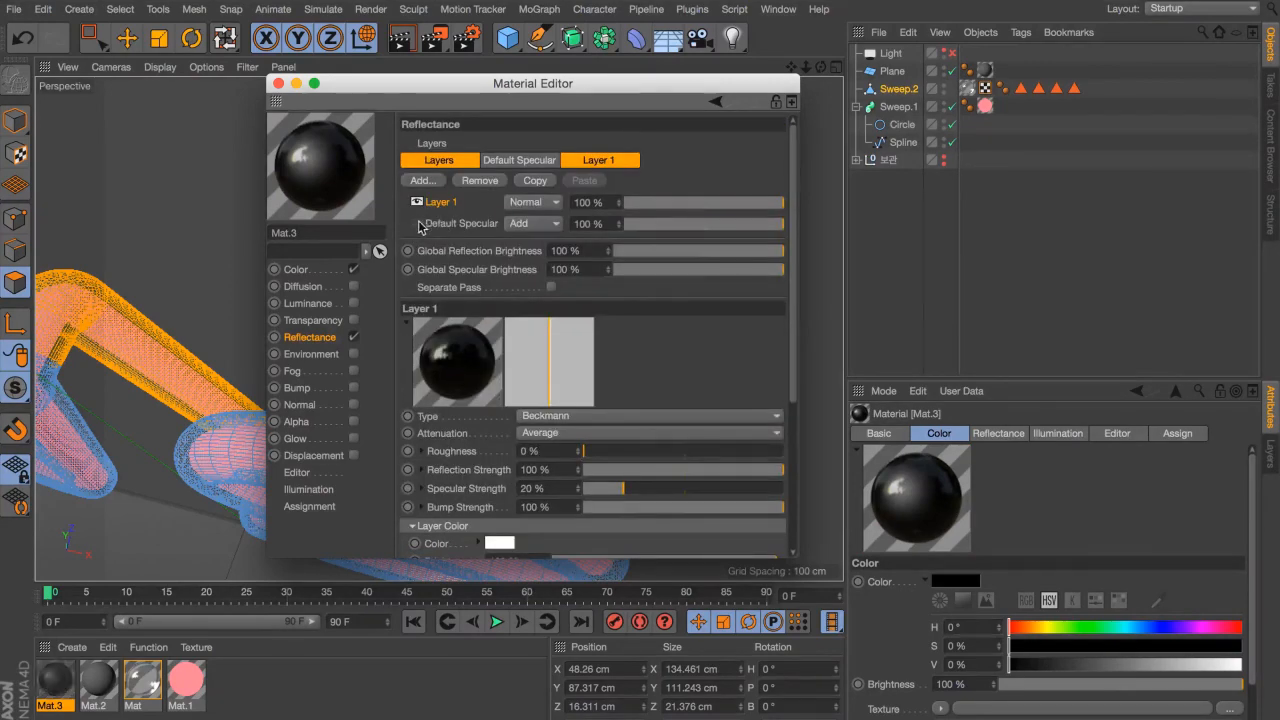
{"action": "key", "text": "super+w"}
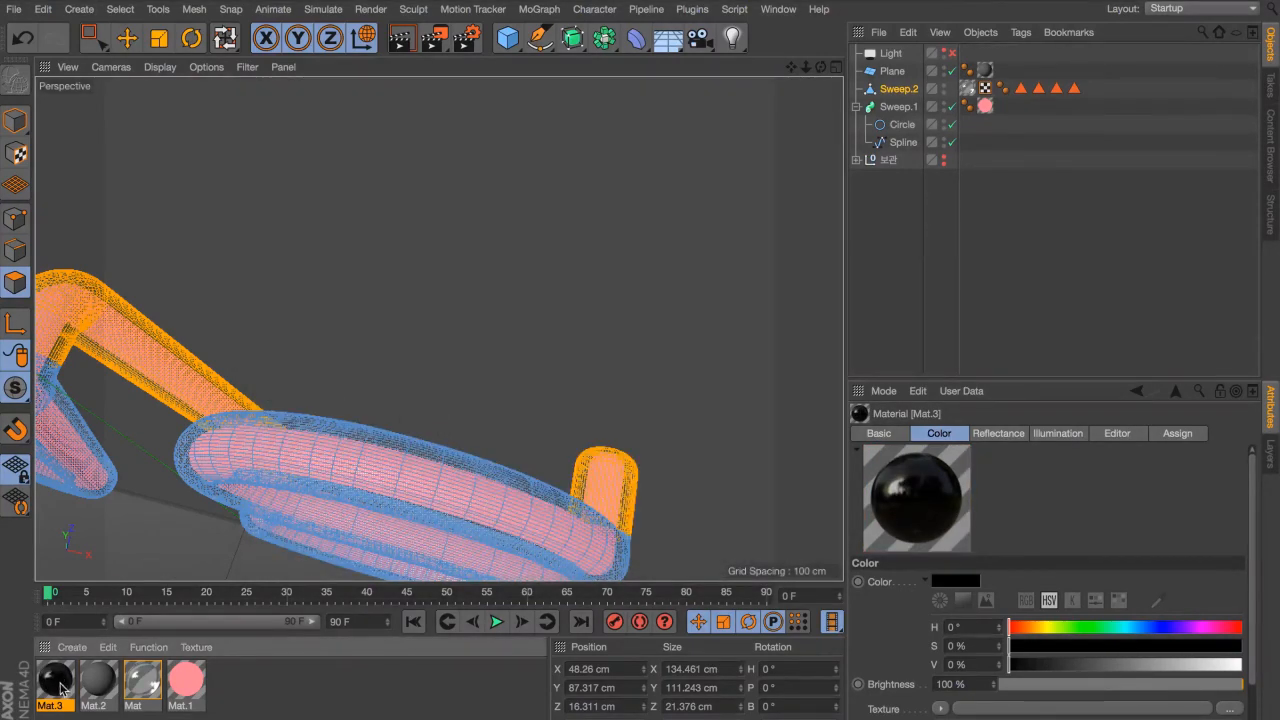
Step: Apply the glossy black material Mat.3 to the selected rear polygons of the glass tube
{"action": "left_click_drag", "start_coordinate": [90, 288], "coordinate": [92, 296]}
{"action": "right_click_drag", "start_coordinate": [640, 276], "coordinate": [471, 340], "text": "alt"}
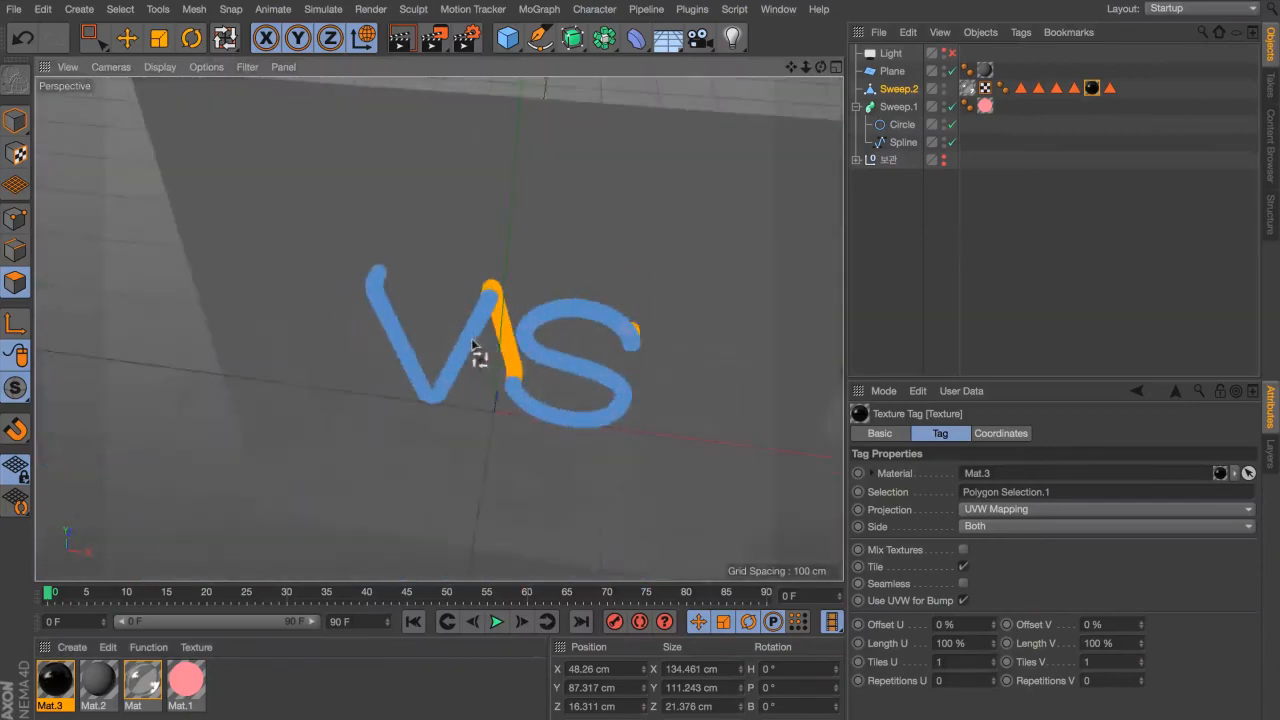
{"action": "mouse_move", "coordinate": [471, 340]}
{"action": "left_mouse_down", "text": "alt"}
{"action": "mouse_move", "coordinate": [543, 306]}
{"action": "mouse_move", "coordinate": [586, 349]}
{"action": "mouse_move", "coordinate": [512, 334]}
{"action": "left_mouse_up", "text": "alt"}
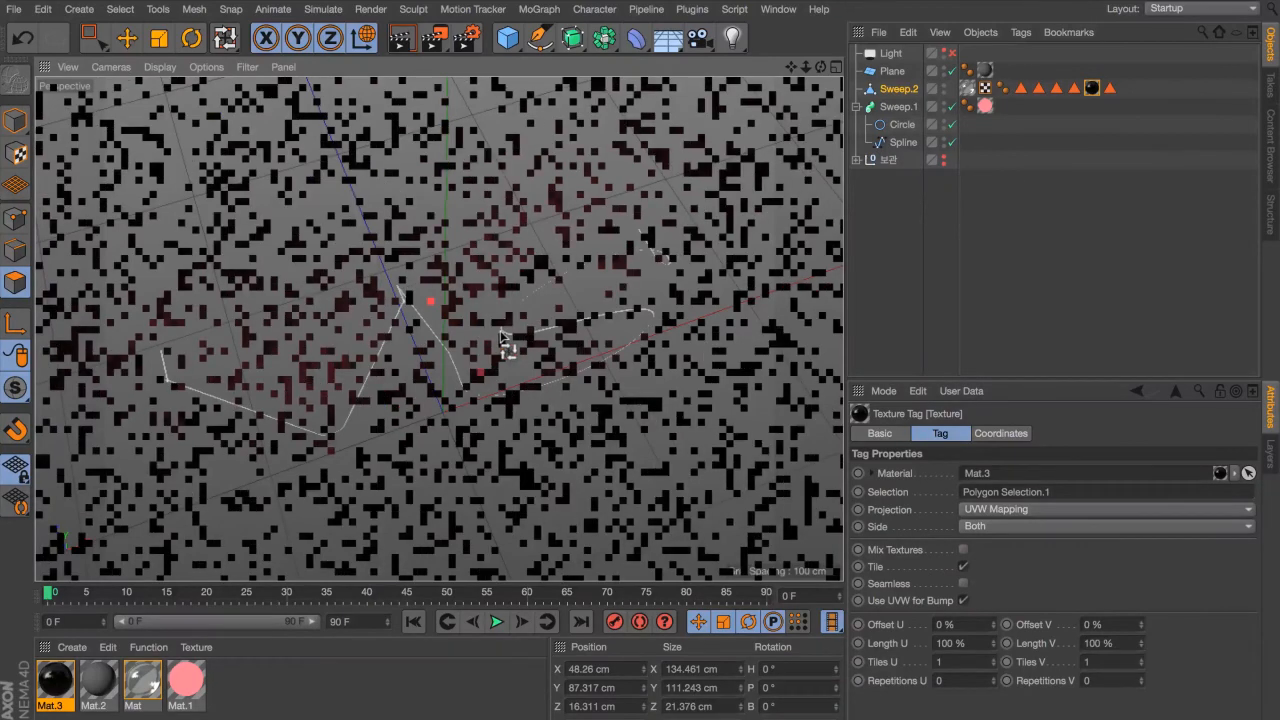
Step: Toggle the GI Area Light option in the pink core material's illumination settings and render the perspective view
{"action": "double_click", "coordinate": [180, 683]}
{"action": "left_click", "coordinate": [336, 489]}
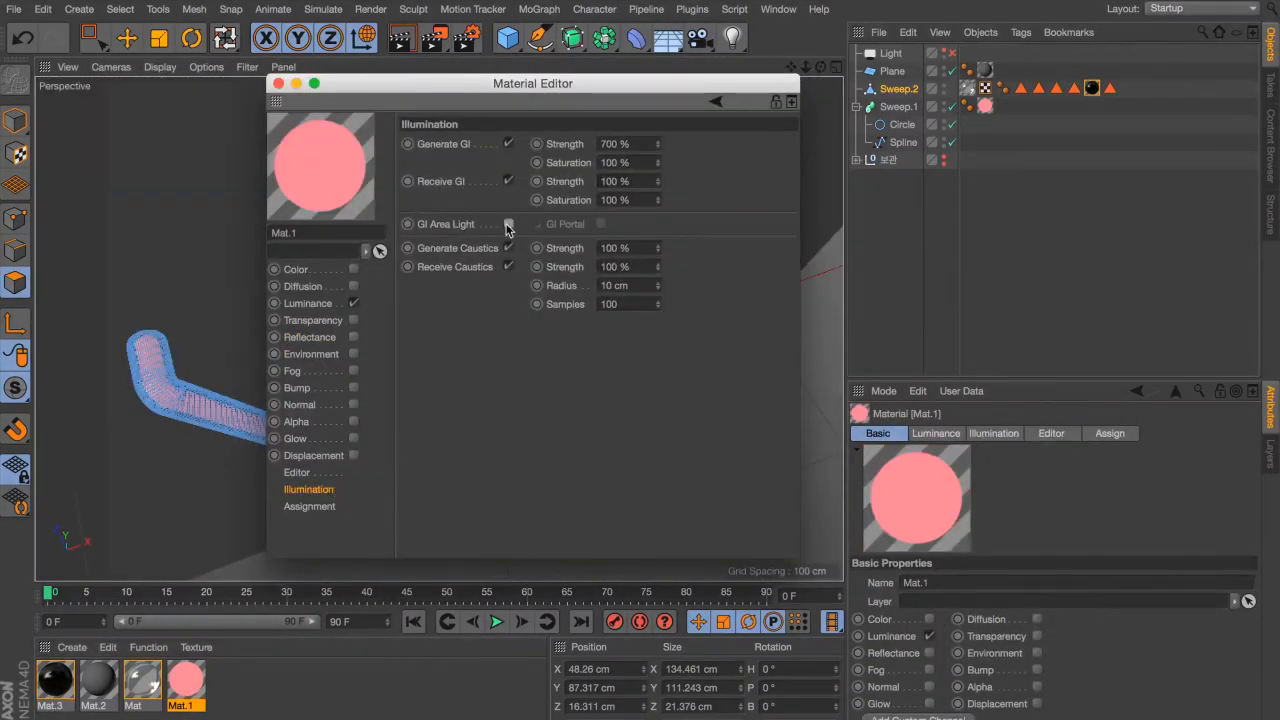
{"action": "key", "text": "super+w"}
{"action": "key", "text": "super+r"}
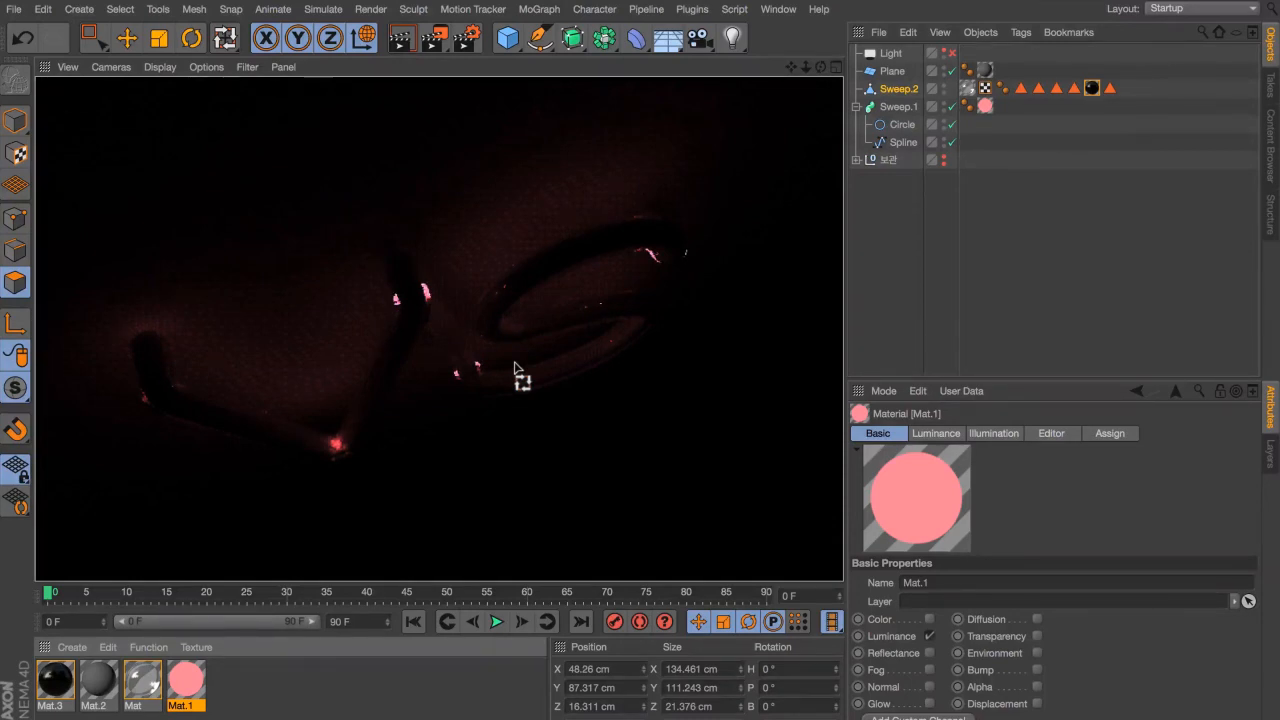
{"action": "key", "text": "ctrl+r"}
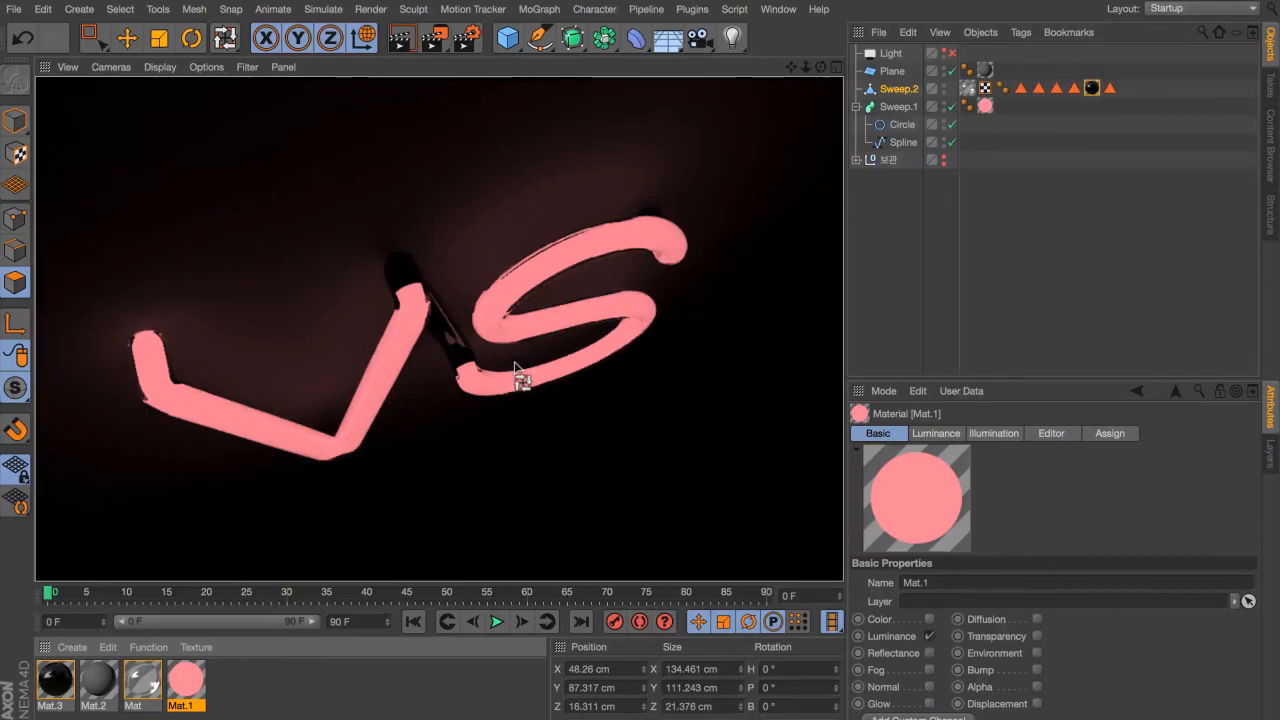
Step: Examine the VS lettering and its black-coated rear sections from the front and the side in the perspective view
{"action": "left_click_drag", "start_coordinate": [515, 364], "coordinate": [448, 175], "text": "alt"}
{"action": "scroll", "coordinate": [449, 283], "scroll_direction": "up", "scroll_amount": 3}
{"action": "right_click_drag", "start_coordinate": [448, 175], "coordinate": [422, 241], "text": "alt"}
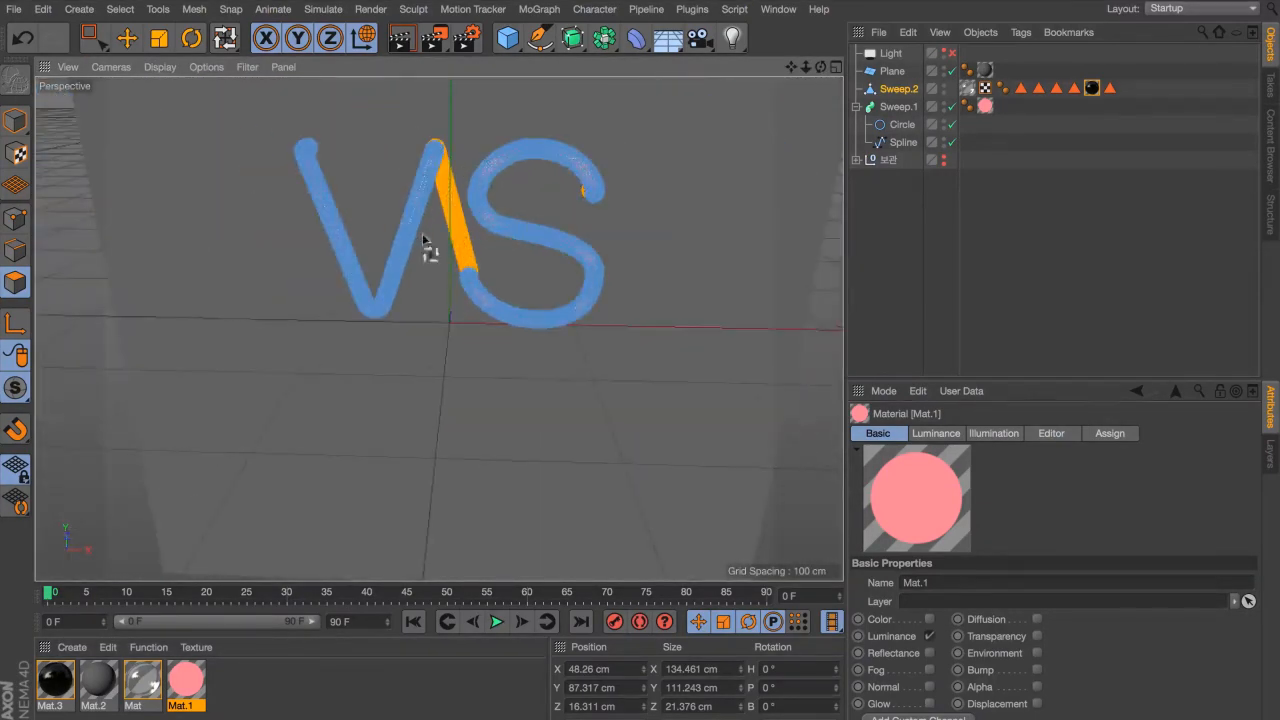
{"action": "left_click_drag", "start_coordinate": [422, 241], "coordinate": [476, 242], "text": "alt"}
{"action": "middle_click_drag", "start_coordinate": [421, 177], "coordinate": [412, 276], "text": "alt"}
{"action": "left_click_drag", "start_coordinate": [392, 275], "coordinate": [462, 280], "text": "alt"}
{"action": "scroll", "coordinate": [414, 278], "scroll_direction": "up", "scroll_amount": 3}
Step: Switch to the browser and look through the neon sign reference photos on Facebook and Pinterest
{"action": "key", "text": "super+Tab"}
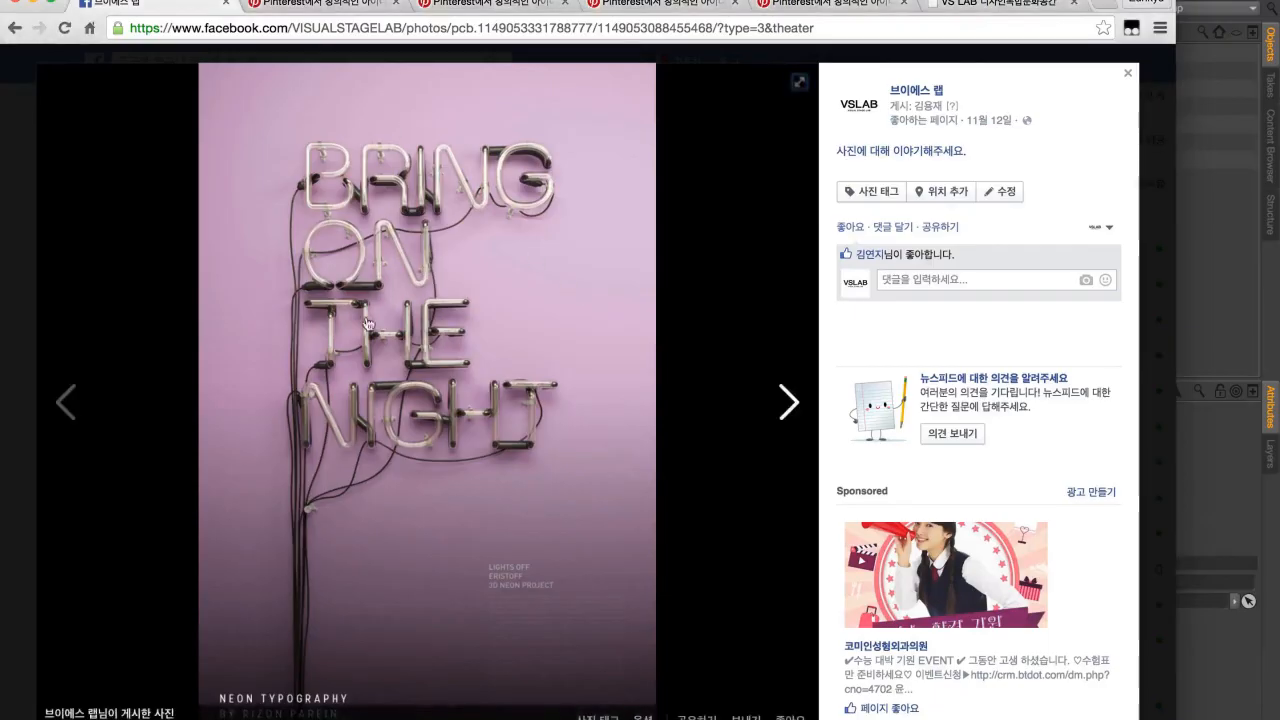
{"action": "left_click", "coordinate": [503, 8]}
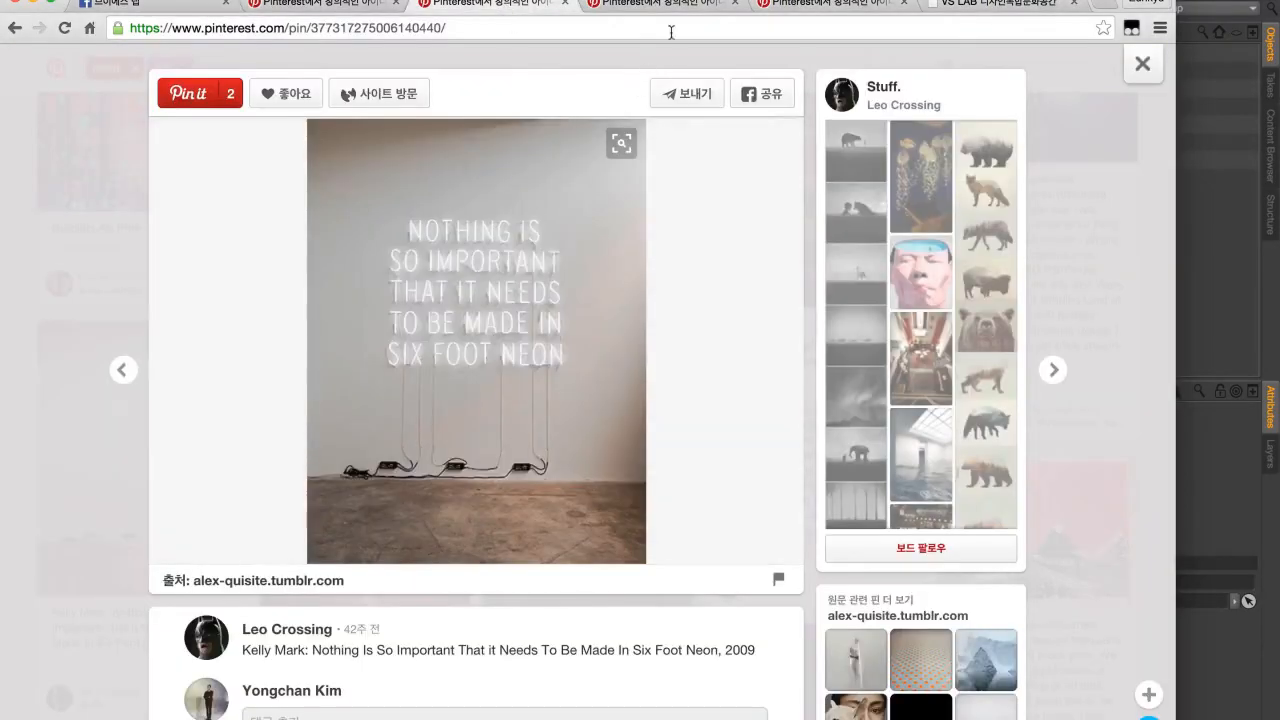
{"action": "left_click", "coordinate": [680, 12]}
{"action": "left_click", "coordinate": [790, 10]}
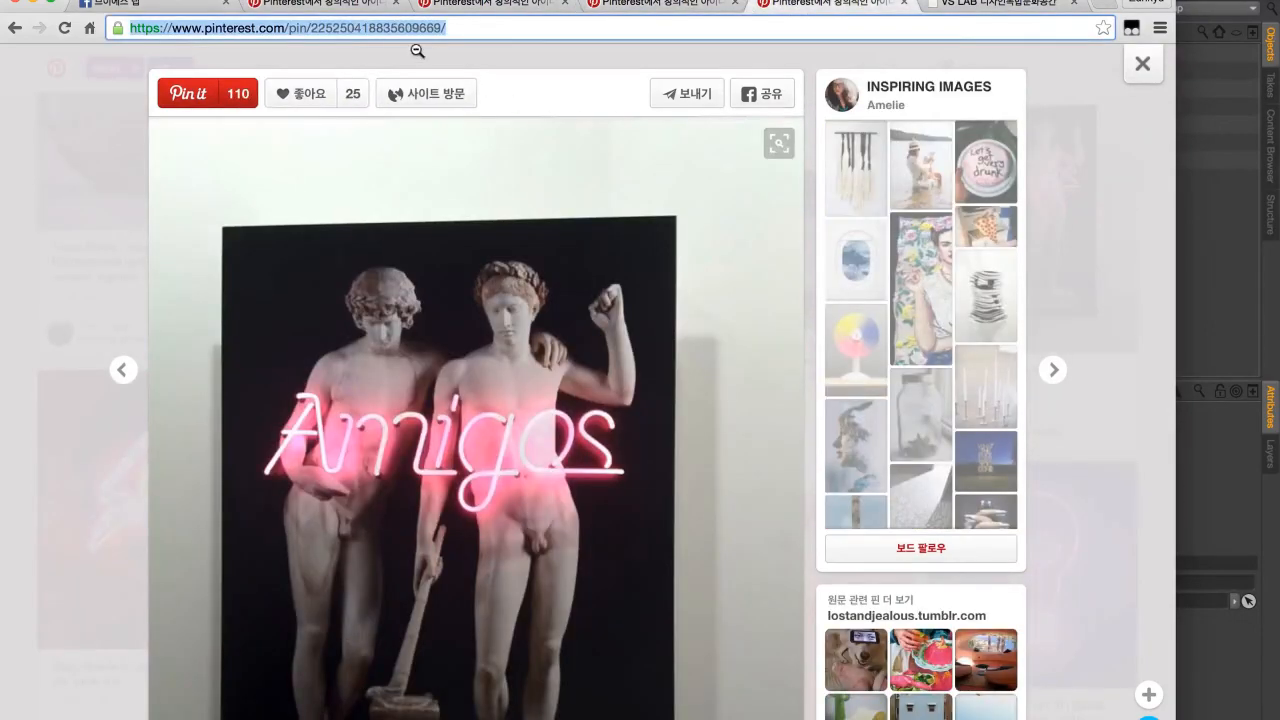
Step: Switch back to Cinema 4D and compare the VS tube model with the neon references from different angles
{"action": "key", "text": "super+Tab"}
{"action": "left_click_drag", "start_coordinate": [459, 215], "coordinate": [450, 312], "text": "alt"}
{"action": "scroll", "coordinate": [525, 250], "scroll_direction": "down", "scroll_amount": 4}
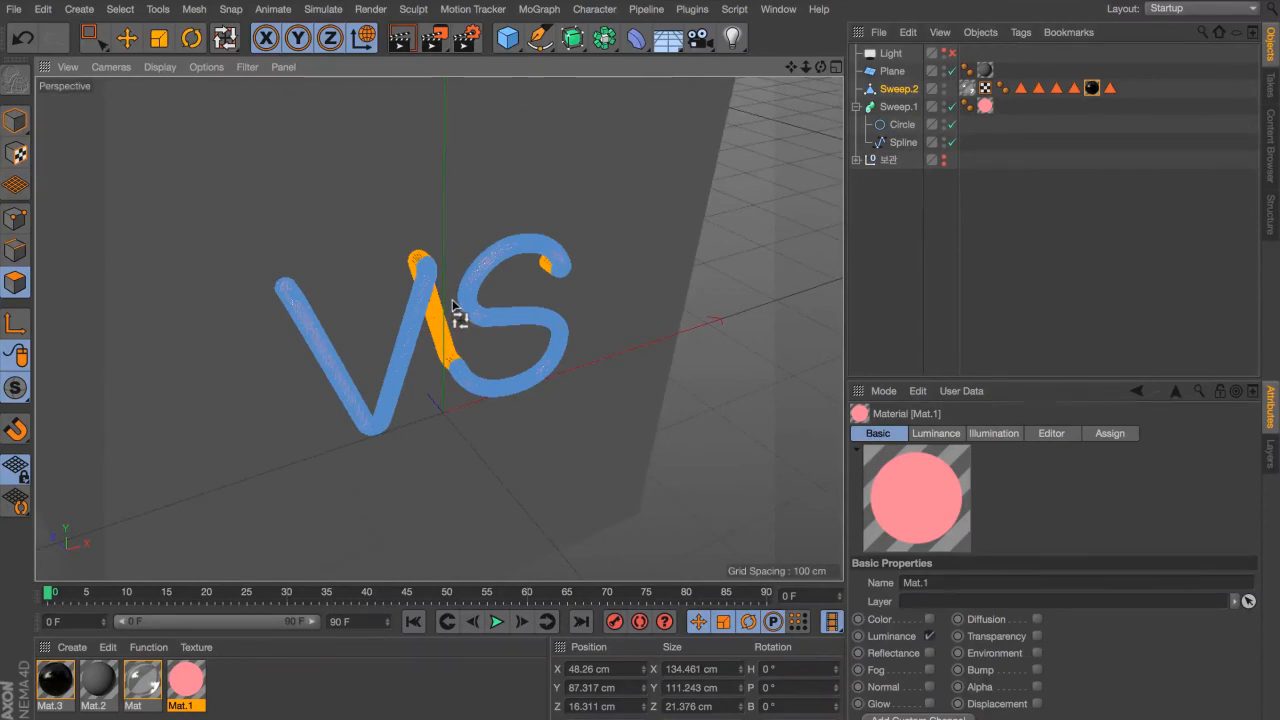
{"action": "left_click_drag", "start_coordinate": [453, 302], "coordinate": [362, 260], "text": "alt"}
Step: Switch to the browser and close the enlarged Facebook photo to show the VSLAB page
{"action": "key", "text": "super+Tab"}
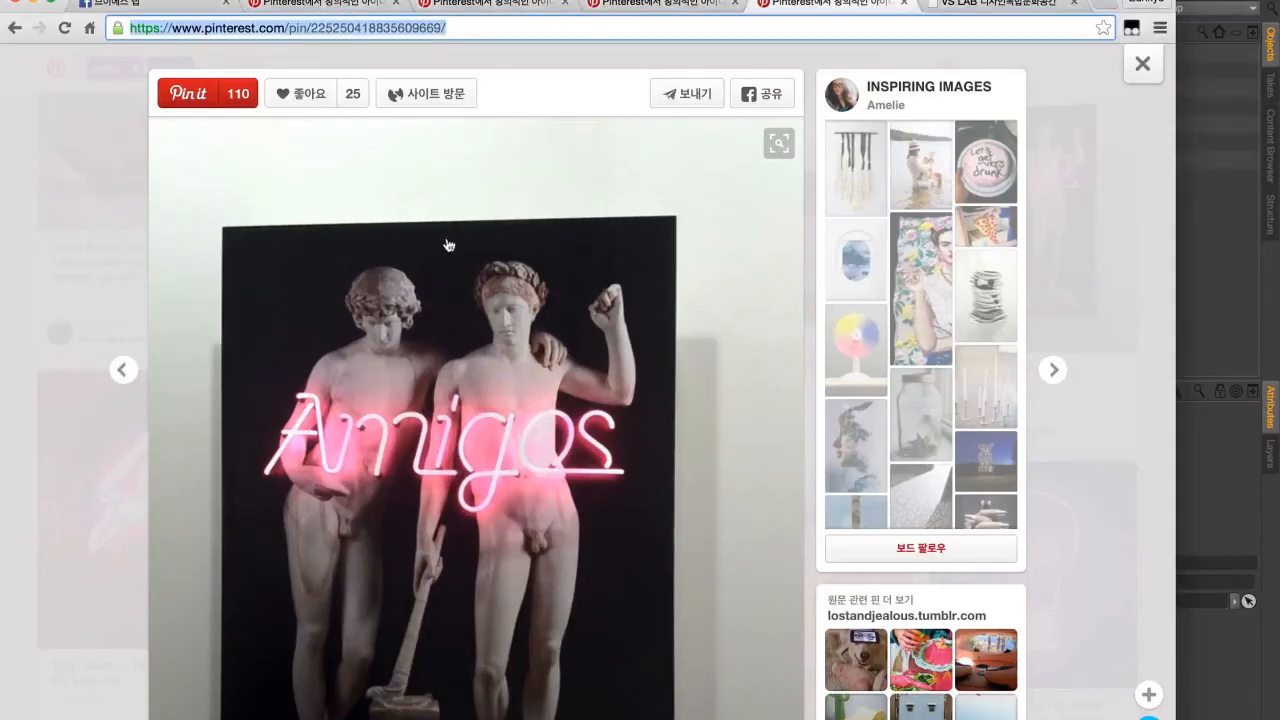
{"action": "left_click", "coordinate": [190, 6]}
{"action": "left_click", "coordinate": [83, 269]}
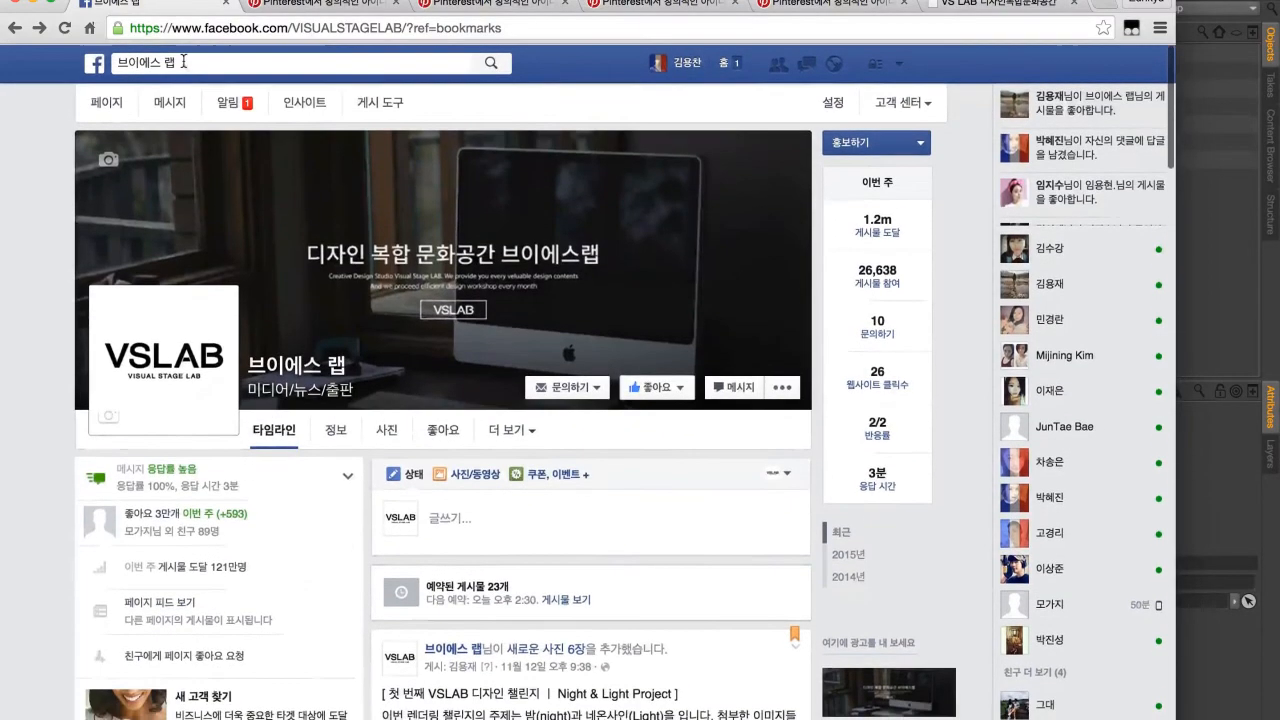
Step: Open the VSLAB모션스쿨 group through a Facebook search for "VSLAB" and look through its posts
{"action": "left_click", "coordinate": [183, 61]}
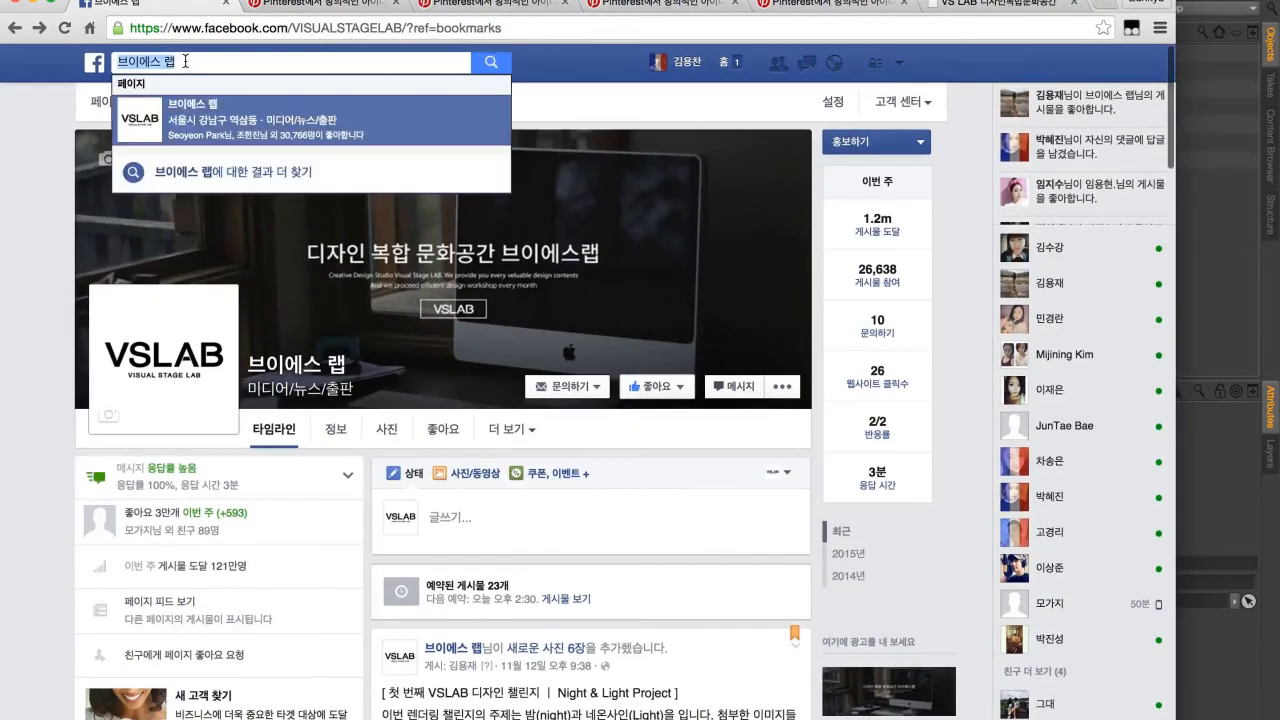
{"action": "type", "text": "ㅍ"}
{"action": "key", "text": "BackSpace"}
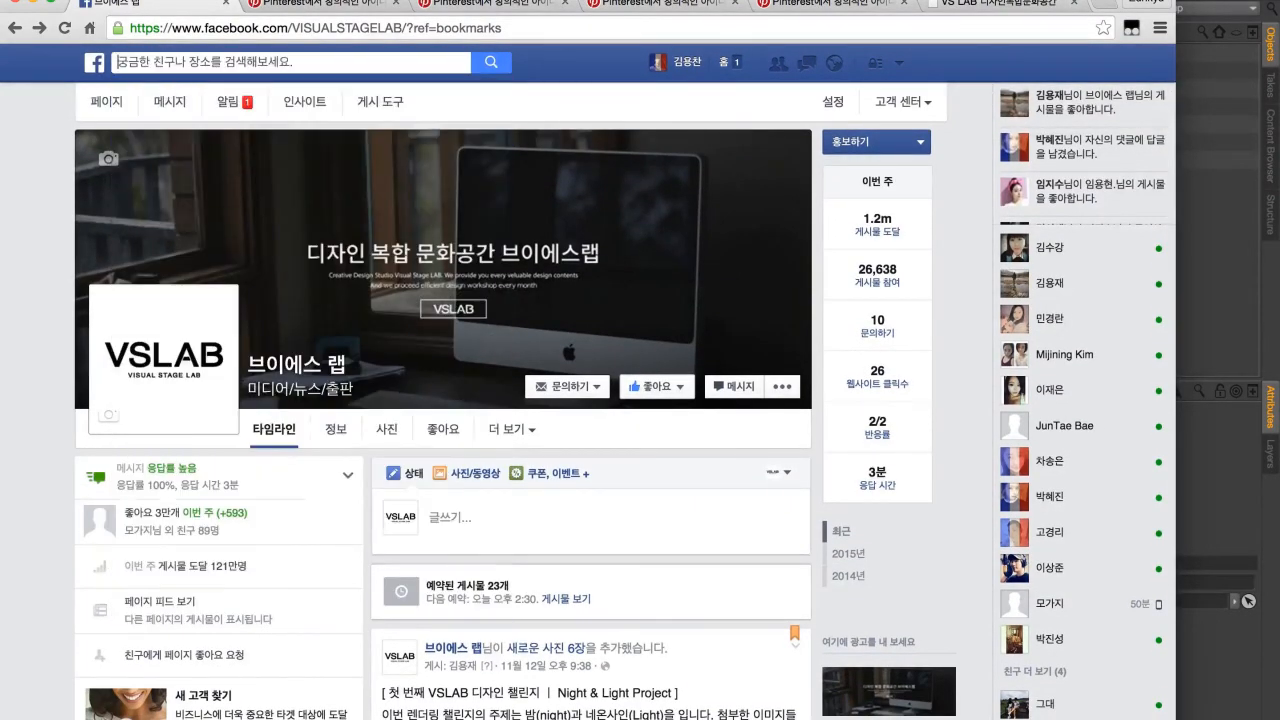
{"action": "type", "text": "VSLAB"}
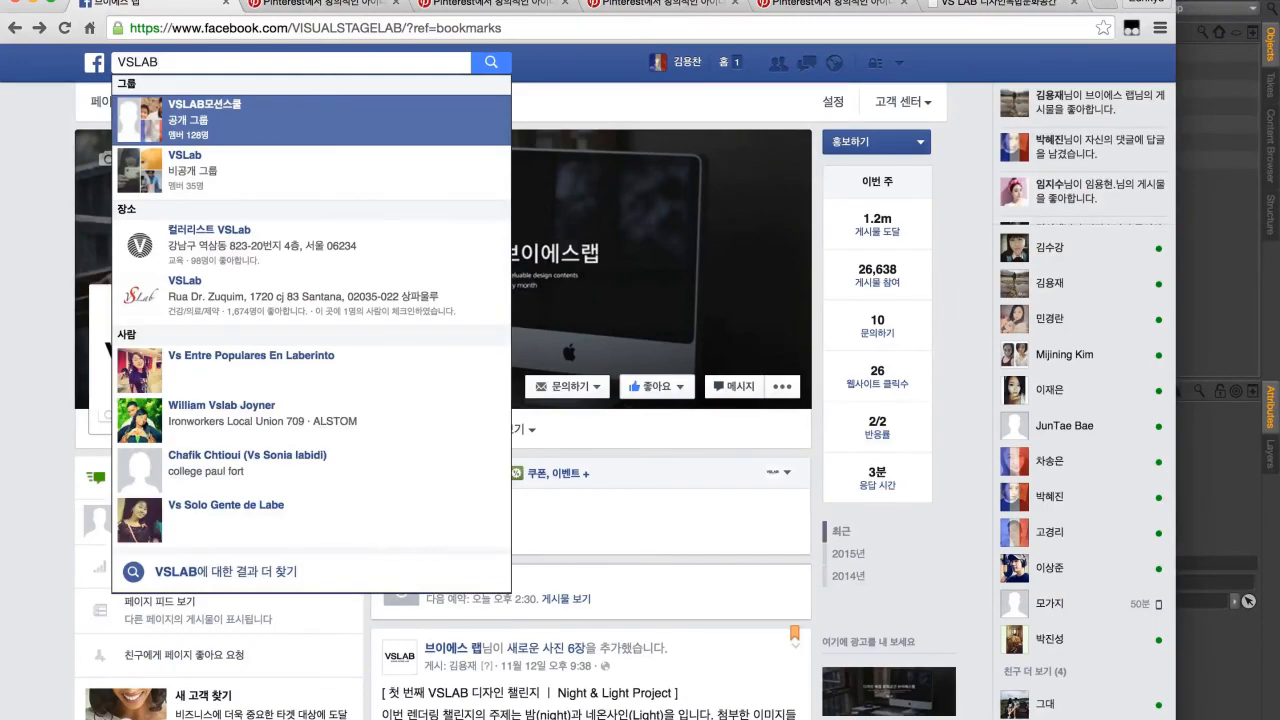
{"action": "key", "text": "Return"}
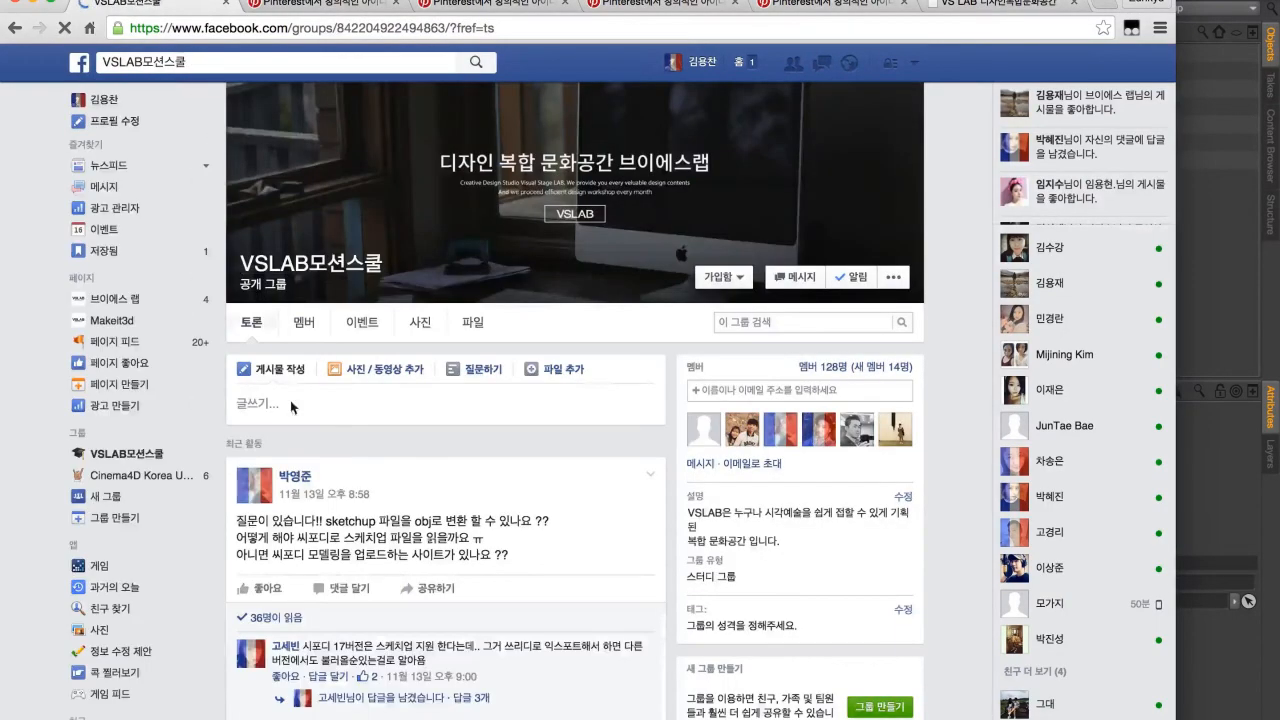
{"action": "scroll", "coordinate": [372, 405], "scroll_direction": "down", "scroll_amount": 3}
{"action": "scroll", "coordinate": [372, 405], "scroll_direction": "down", "scroll_amount": 10}
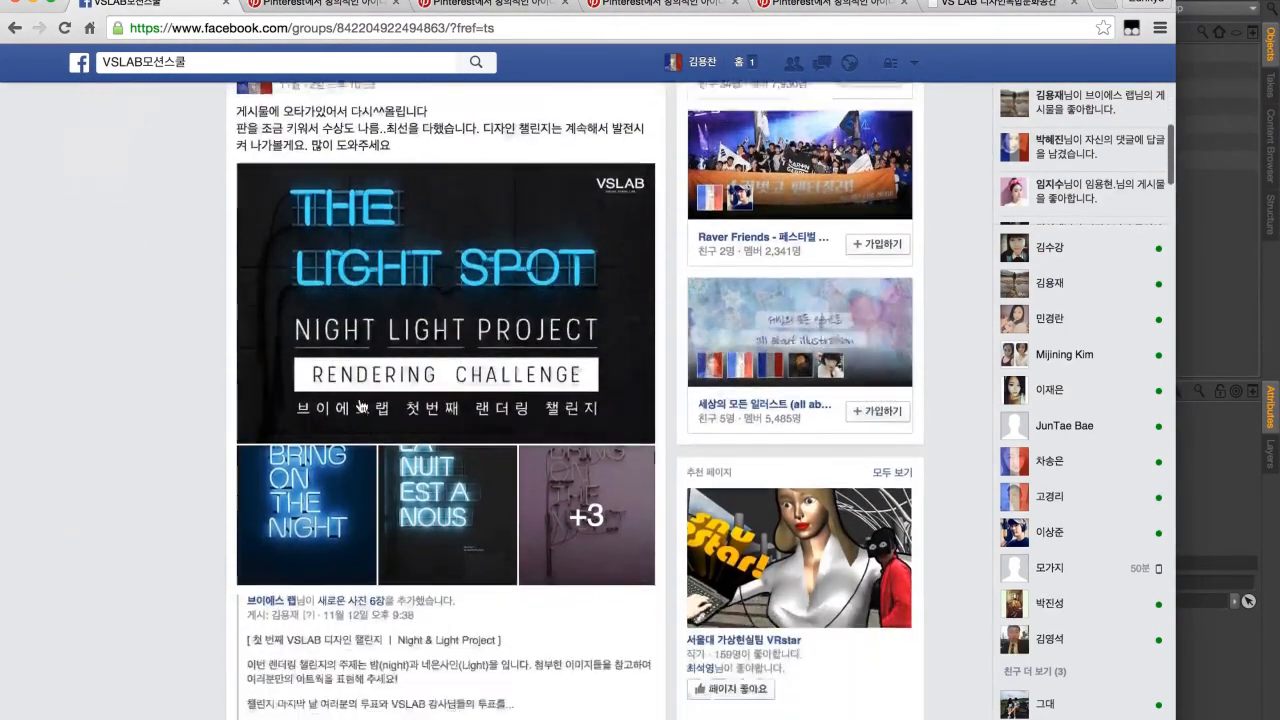
{"action": "scroll", "coordinate": [345, 393], "scroll_direction": "up", "scroll_amount": 15}
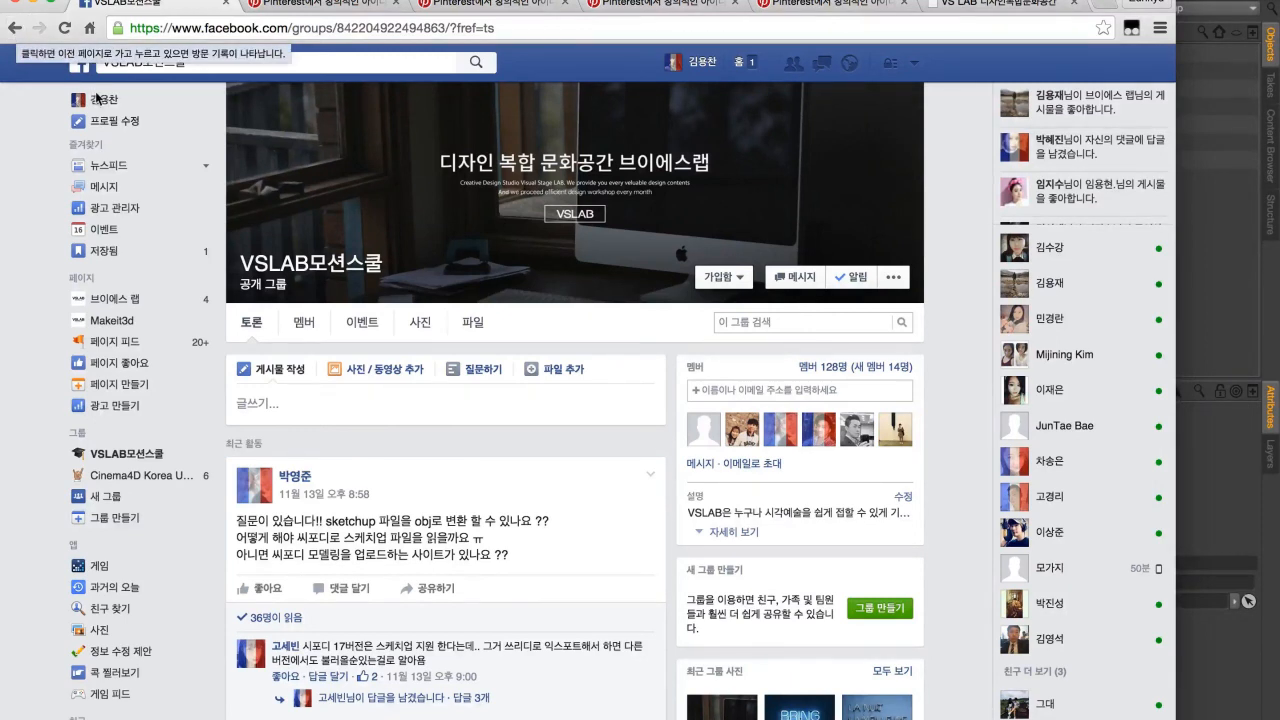
Step: Shorten the Facebook search text to "VSLAB" to list the matching groups and pages
{"action": "left_click", "coordinate": [191, 62]}
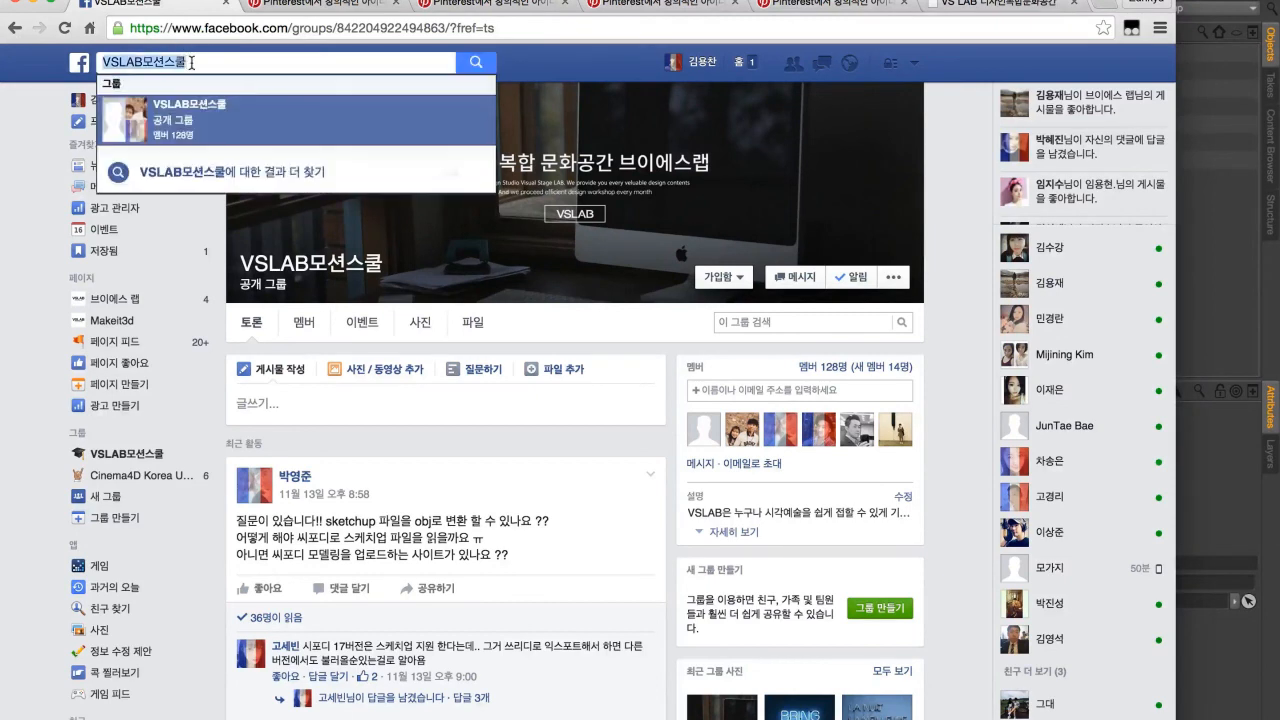
{"action": "left_click", "coordinate": [199, 62]}
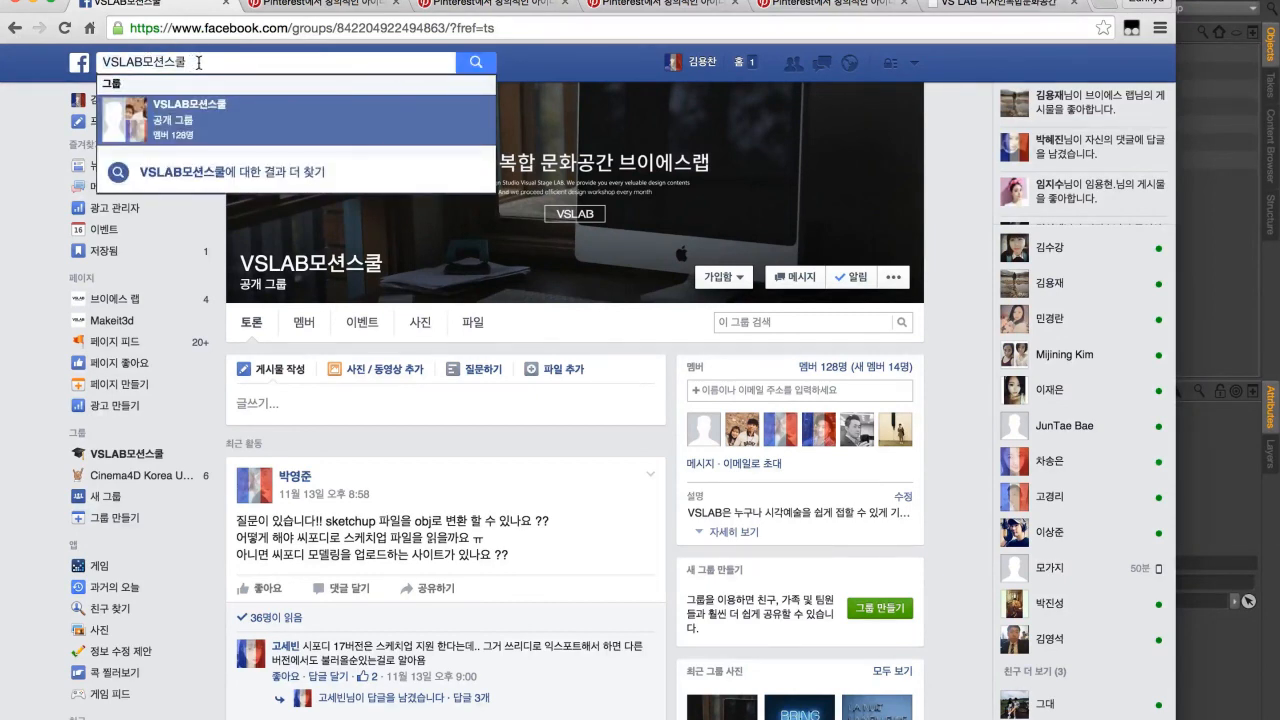
{"action": "key", "text": "BackSpace"}
{"action": "key", "text": "BackSpace"}
{"action": "key", "text": "BackSpace"}
{"action": "key", "text": "BackSpace"}
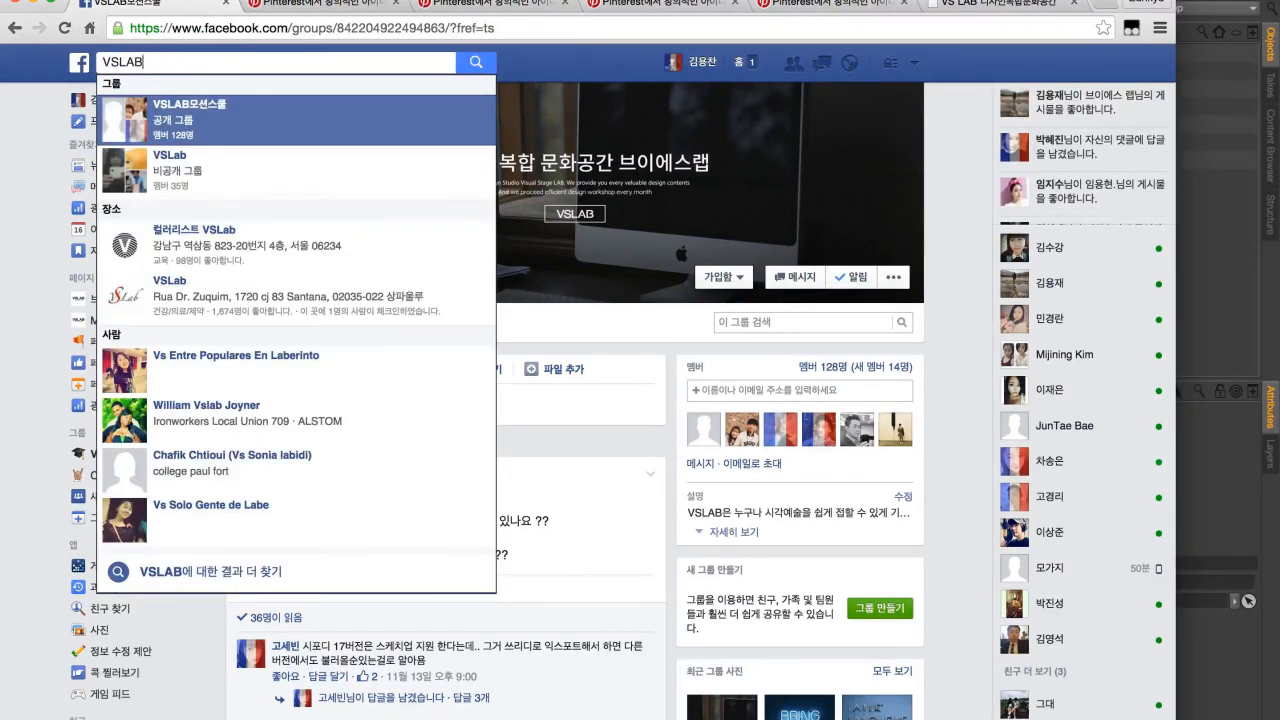